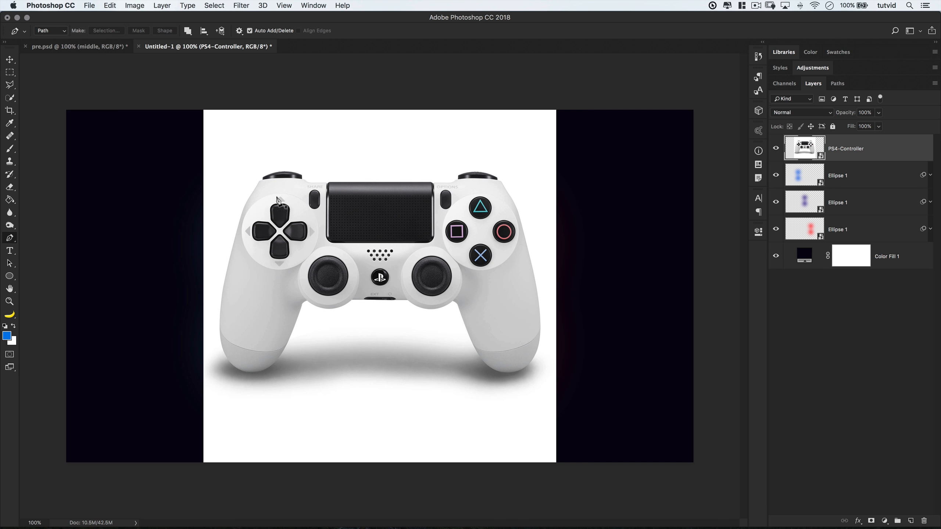
# - Trace the controller's left side with the Pen tool, from beside the SHARE label over the shoulder button to the left grip's tip
pyautogui.press('z')
pyautogui.click(273, 210)
pyautogui.click(274, 211)
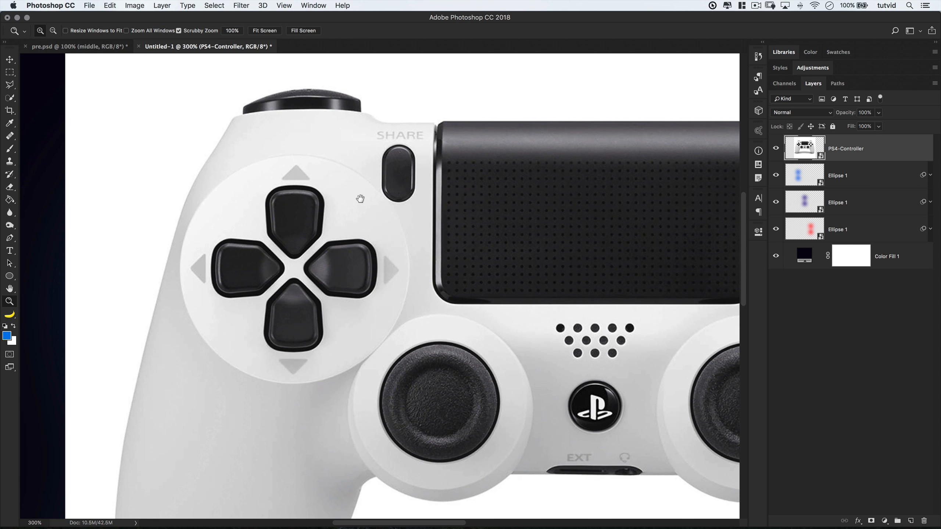
pyautogui.moveTo(364, 239); pyautogui.dragTo(348, 142)
pyautogui.press('super+minus')
pyautogui.scroll(-2, 347, 143)
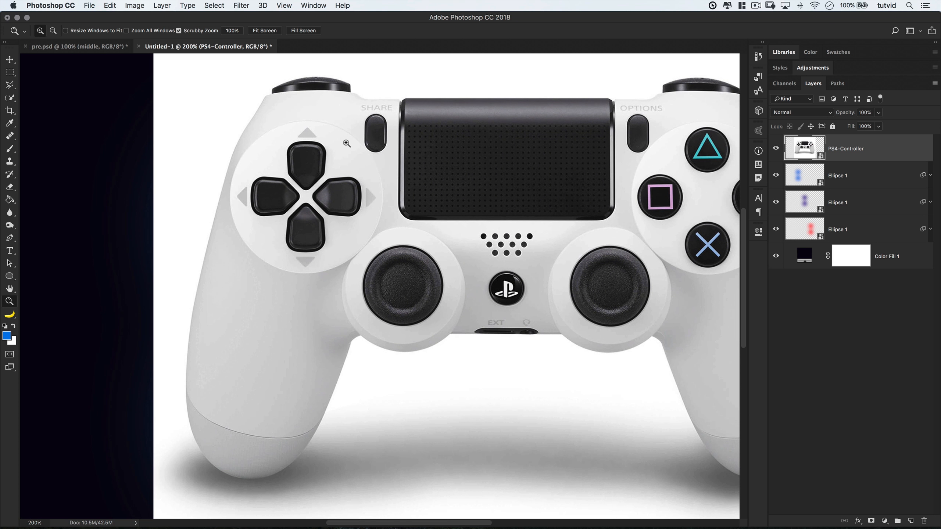
pyautogui.press('p')
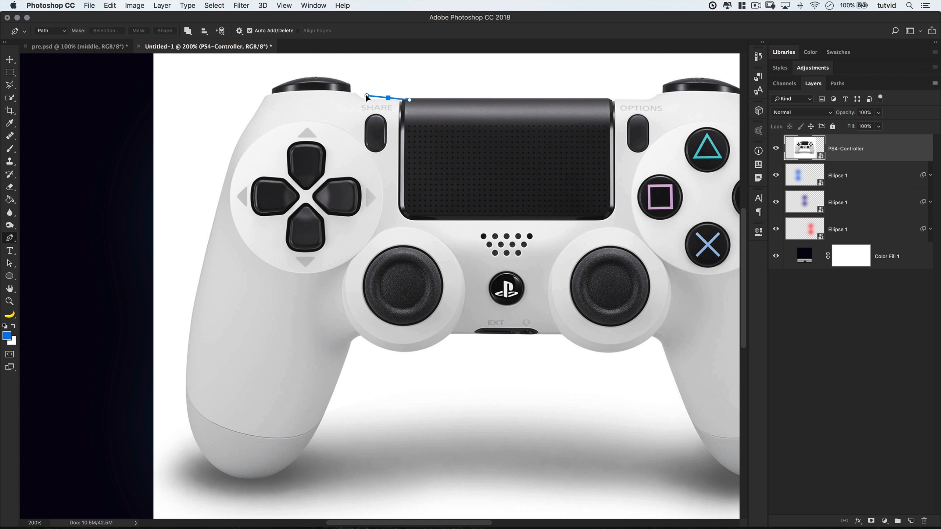
pyautogui.click(310, 79)
pyautogui.moveTo(311, 81); pyautogui.dragTo(273, 77)
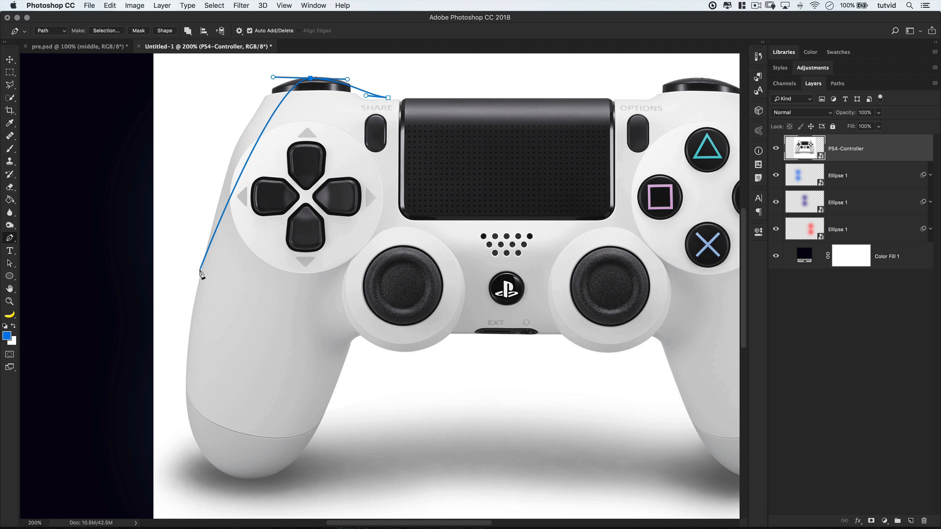
pyautogui.moveTo(201, 271); pyautogui.dragTo(171, 433)
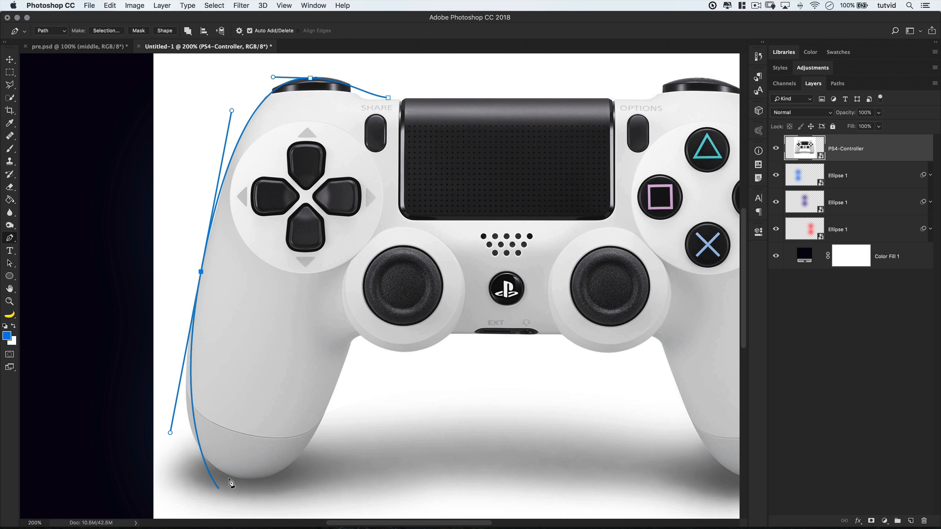
pyautogui.moveTo(241, 480); pyautogui.dragTo(293, 502)
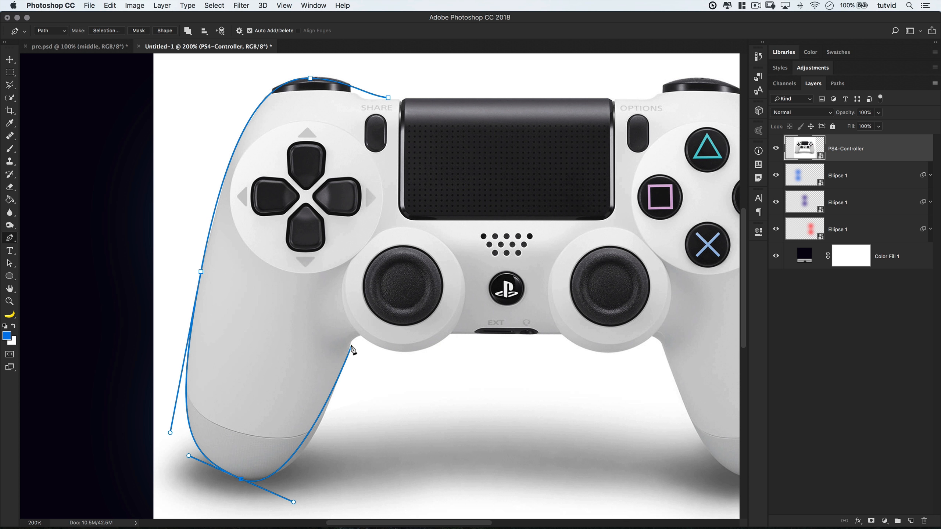
# - Continue the path up the left grip's inner edge to the thumbstick base, fitting the curve and shortening the new anchor's outgoing handle
pyautogui.moveTo(351, 343); pyautogui.dragTo(359, 299)
pyautogui.press('super+z')
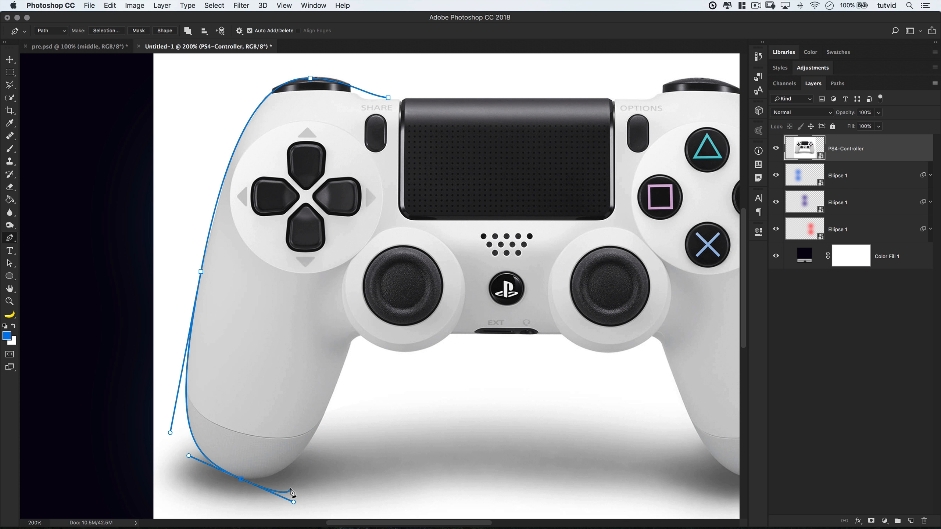
pyautogui.moveTo(293, 502); pyautogui.dragTo(284, 499)
pyautogui.moveTo(351, 344); pyautogui.dragTo(371, 241)
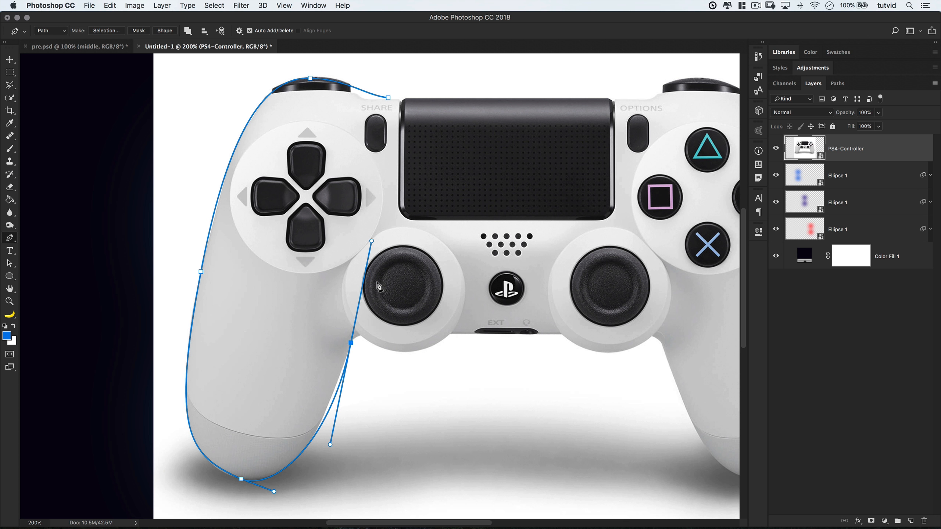
pyautogui.moveTo(372, 242); pyautogui.dragTo(354, 331)
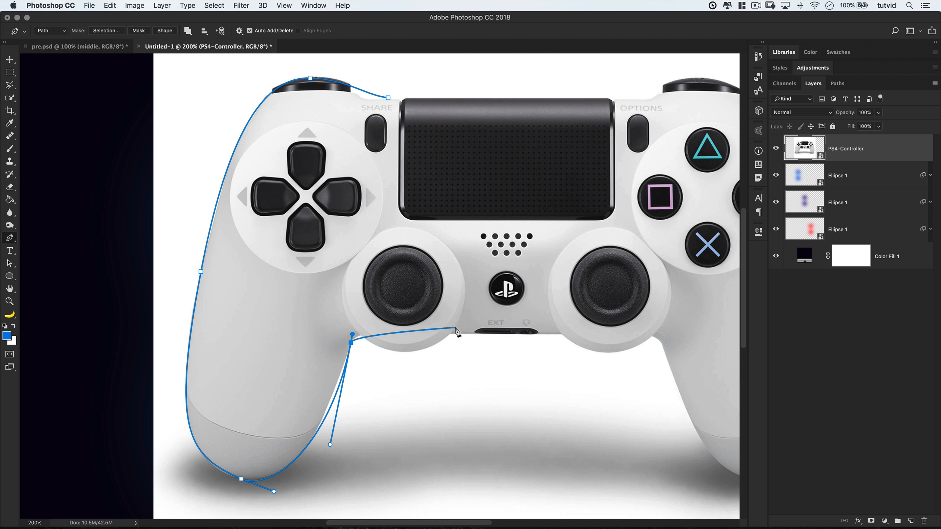
# - Close the left-half path by curving above the EXT port, around the touchpad and back to the starting anchor near SHARE
pyautogui.moveTo(493, 313); pyautogui.dragTo(615, 313)
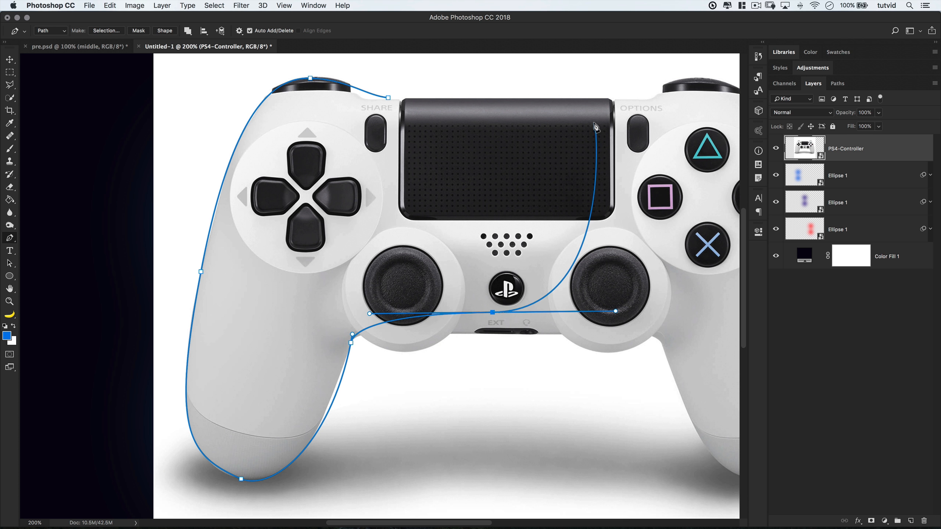
pyautogui.moveTo(586, 116); pyautogui.dragTo(505, 100)
pyautogui.click(388, 98)
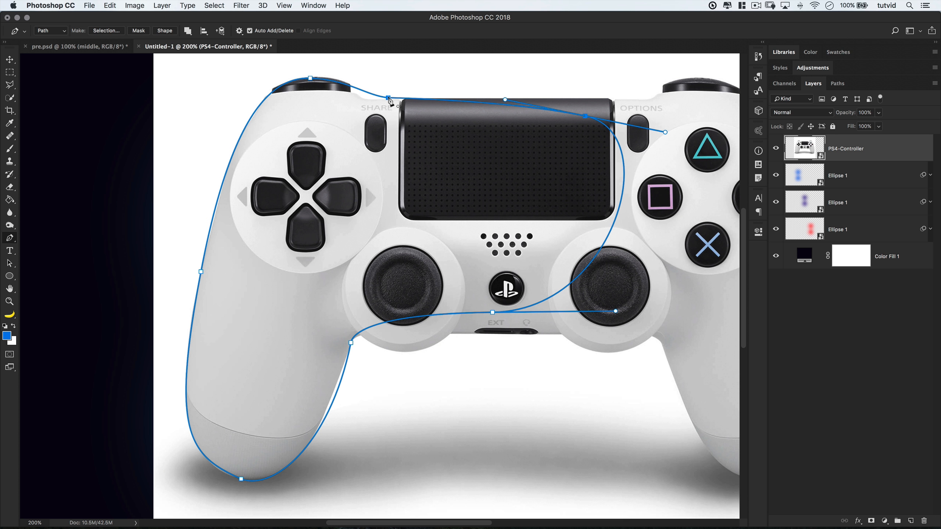
pyautogui.hscroll(3, 251, 243)
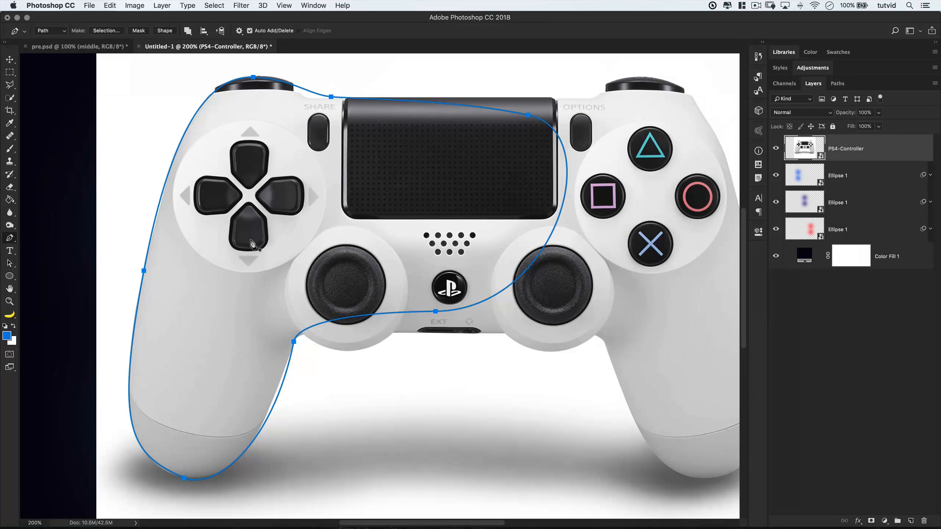
# - Float the Paths panel over the canvas and save the work path as LeftSide
pyautogui.click(839, 84)
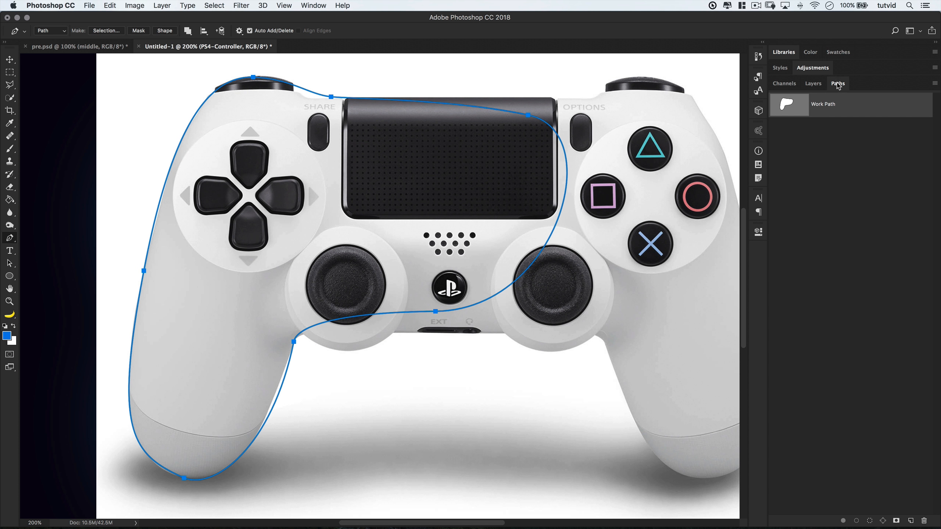
pyautogui.moveTo(839, 84); pyautogui.dragTo(42, 74)
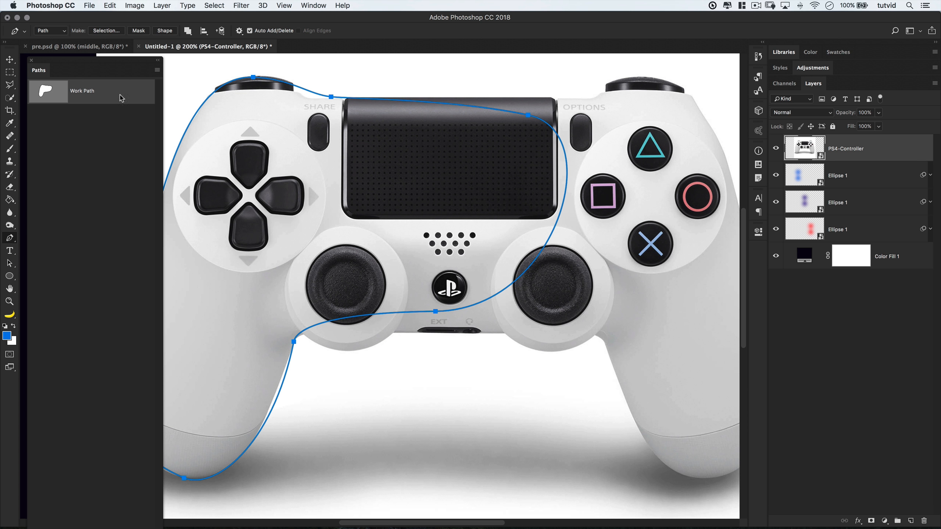
pyautogui.doubleClick(86, 95)
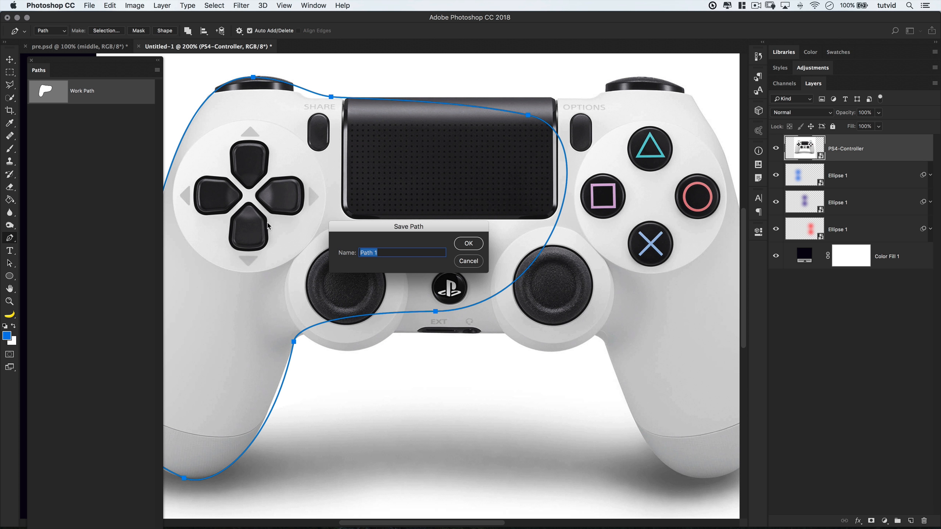
pyautogui.write('LeftSide')
pyautogui.press('Return')
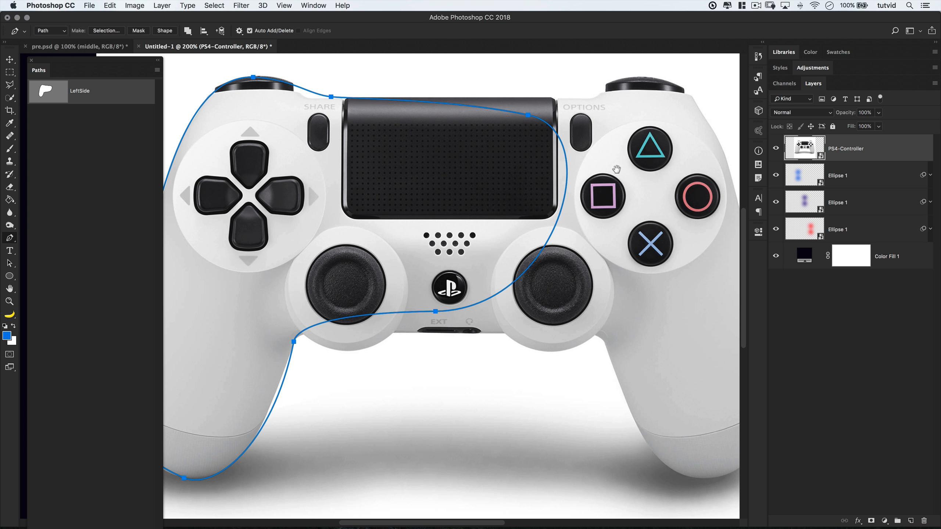
# - Trace a closed path around the controller's right half, overlapping the left-half outline across the touchpad and starting near OPTIONS
pyautogui.moveTo(616, 170); pyautogui.dragTo(434, 207)
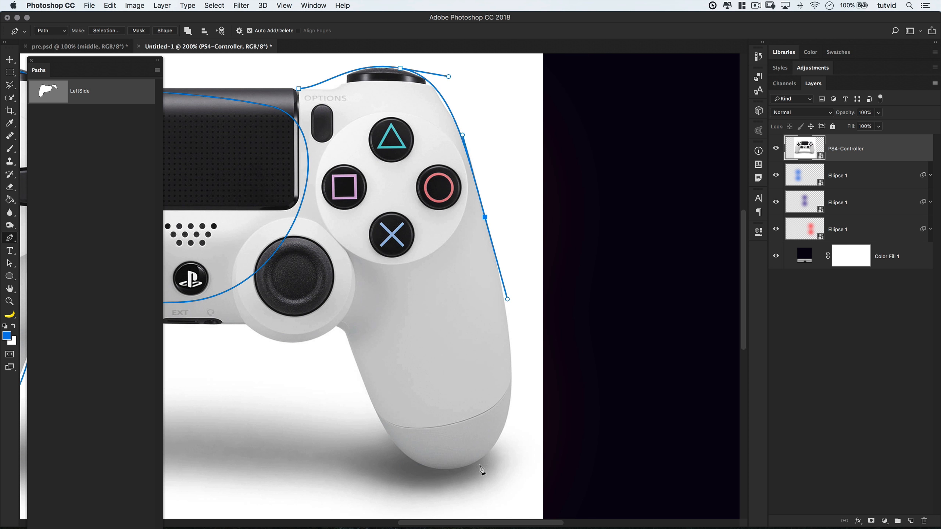
pyautogui.moveTo(482, 470); pyautogui.dragTo(411, 482)
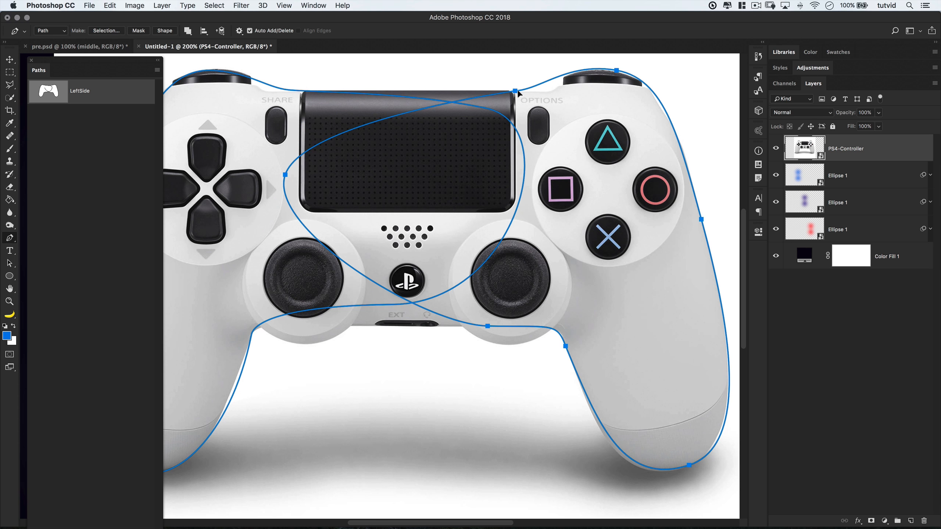
pyautogui.moveTo(518, 93); pyautogui.dragTo(699, 96)
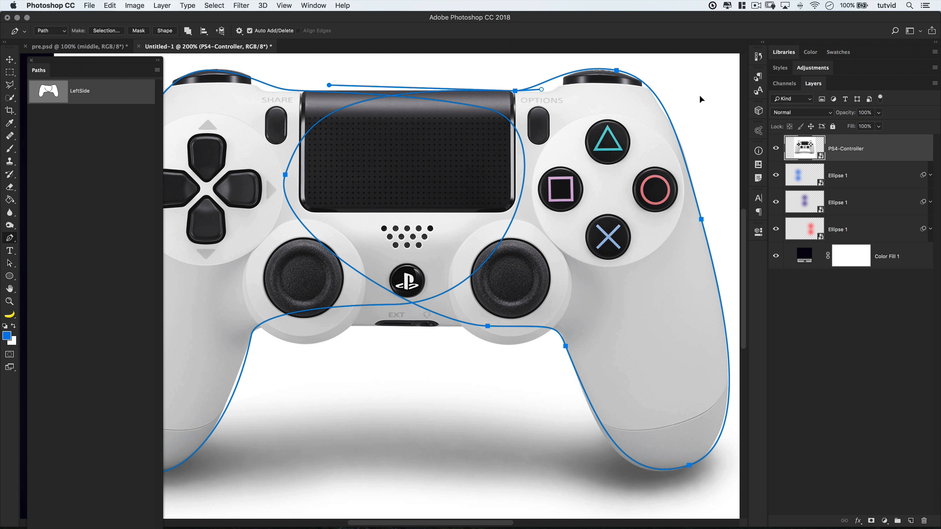
# - Reshape the right-half path's inner curve by adjusting the direction handles of the anchor beside the touchpad's left edge
pyautogui.hscroll(-4, 444, 126)
pyautogui.scroll(2, 444, 126)
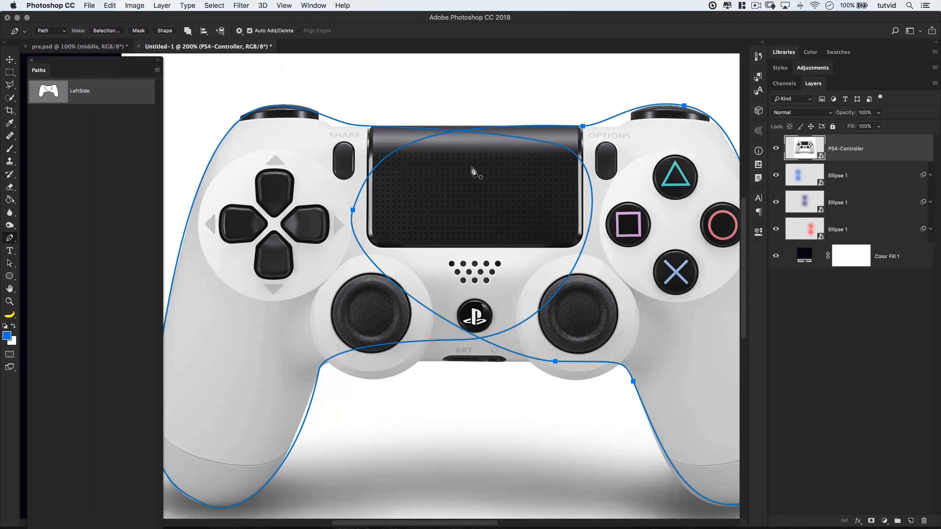
pyautogui.hscroll(3, 430, 195)
pyautogui.press('a')
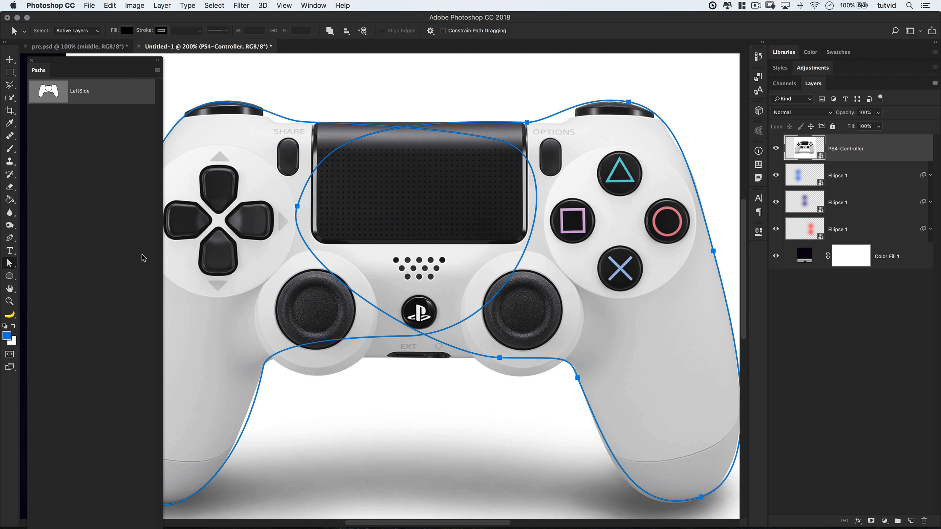
pyautogui.click(320, 224)
pyautogui.click(298, 210)
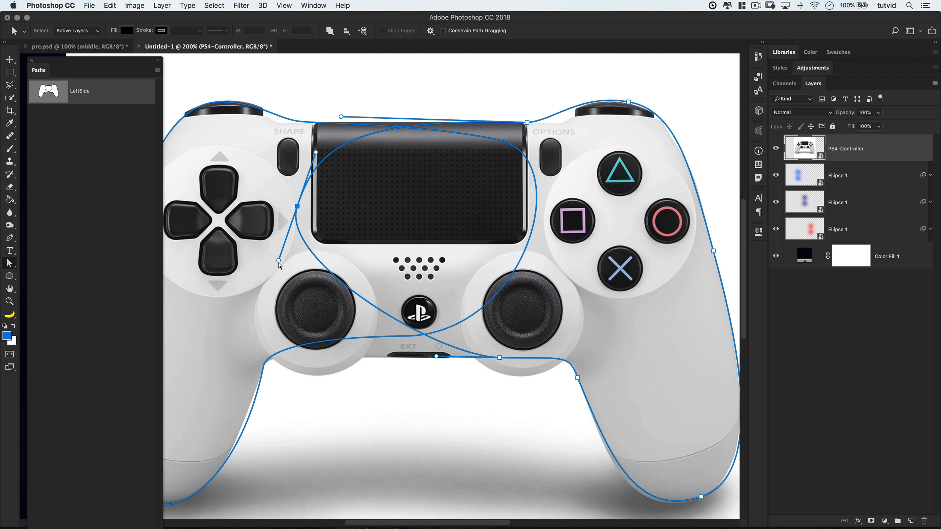
pyautogui.moveTo(279, 261); pyautogui.dragTo(326, 285)
pyautogui.click(410, 333)
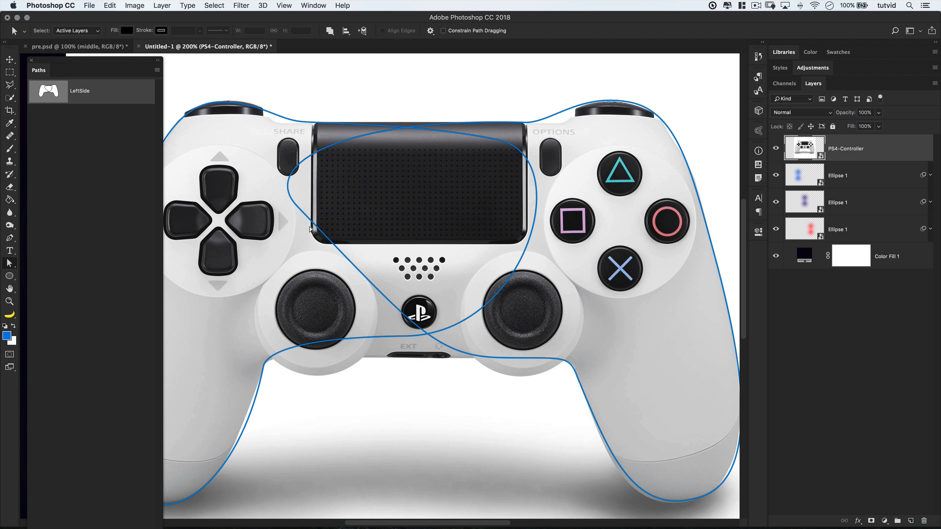
pyautogui.click(321, 231)
pyautogui.click(297, 207)
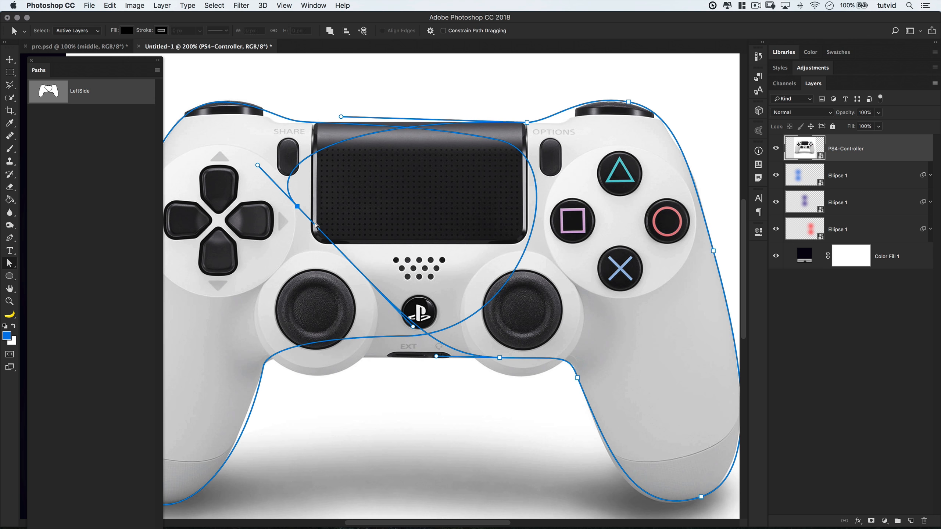
pyautogui.moveTo(315, 228); pyautogui.dragTo(305, 249)
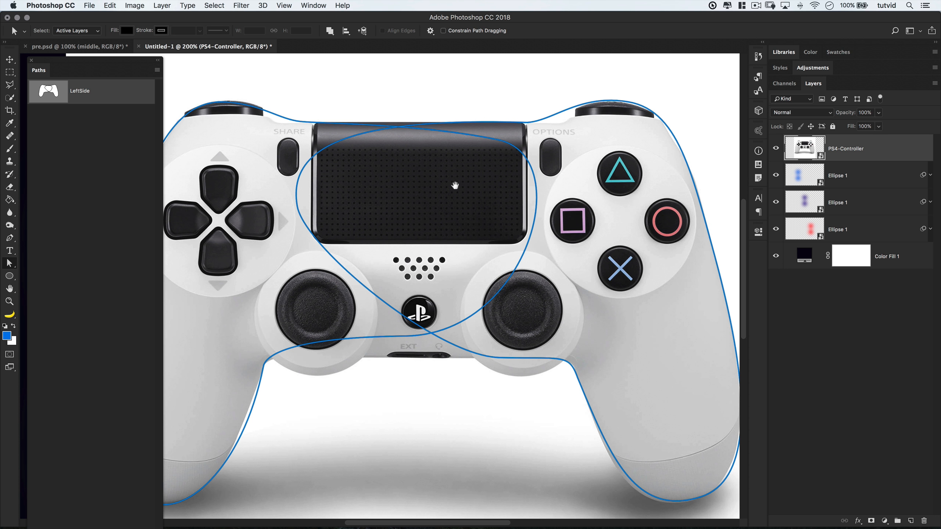
pyautogui.moveTo(456, 185); pyautogui.dragTo(420, 192)
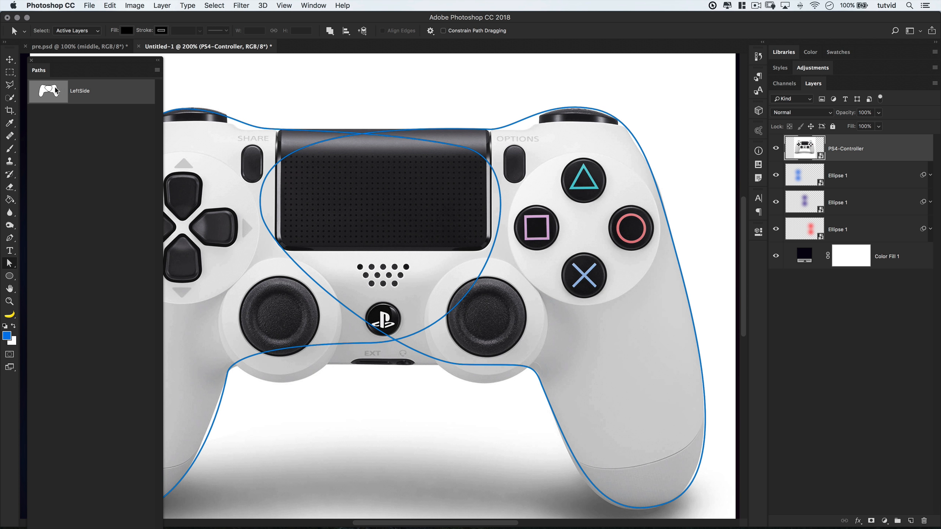
# - Select the whole right-half outline and cut it out of the LeftSide path
pyautogui.press('z')
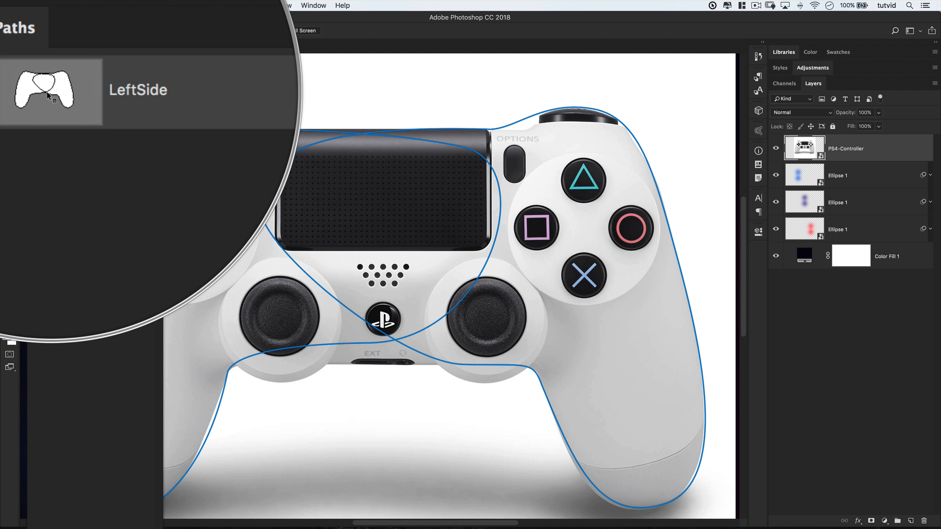
pyautogui.moveTo(9, 264); pyautogui.dragTo(51, 265)
pyautogui.moveTo(538, 82); pyautogui.dragTo(614, 123)
pyautogui.moveTo(503, 64); pyautogui.dragTo(650, 159)
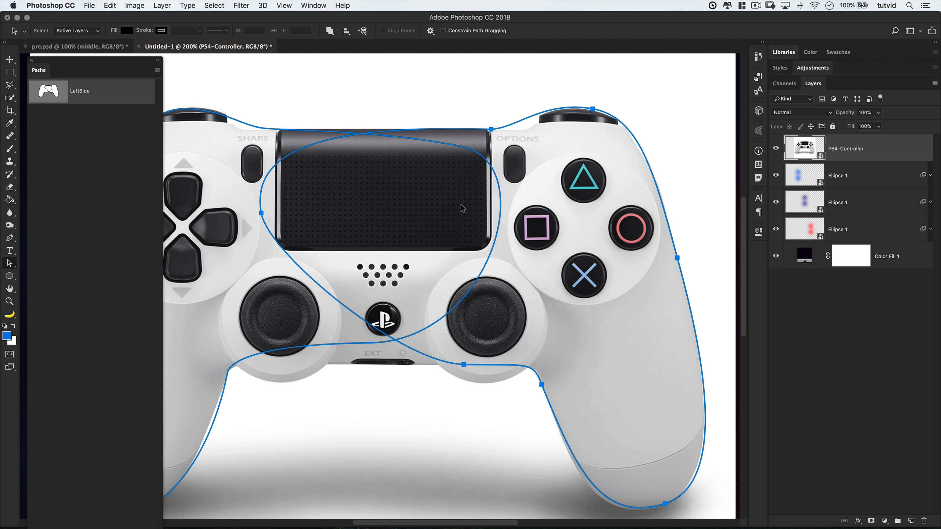
pyautogui.click(110, 5)
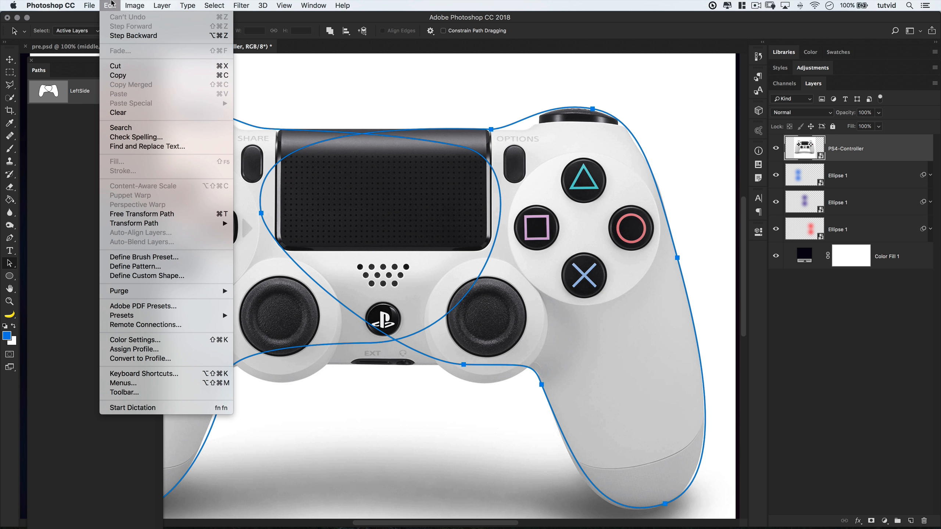
pyautogui.click(137, 67)
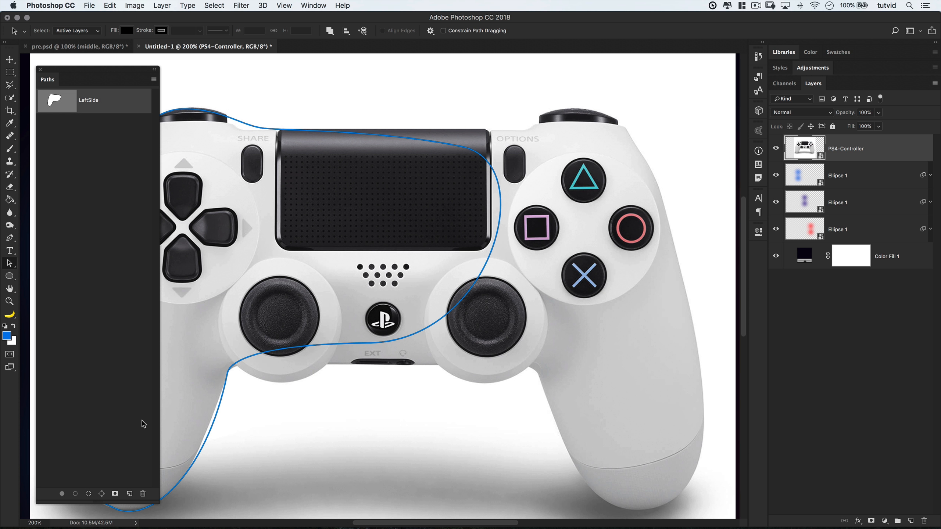
# - Paste the cut outline into a new path named RightSide
pyautogui.click(129, 494)
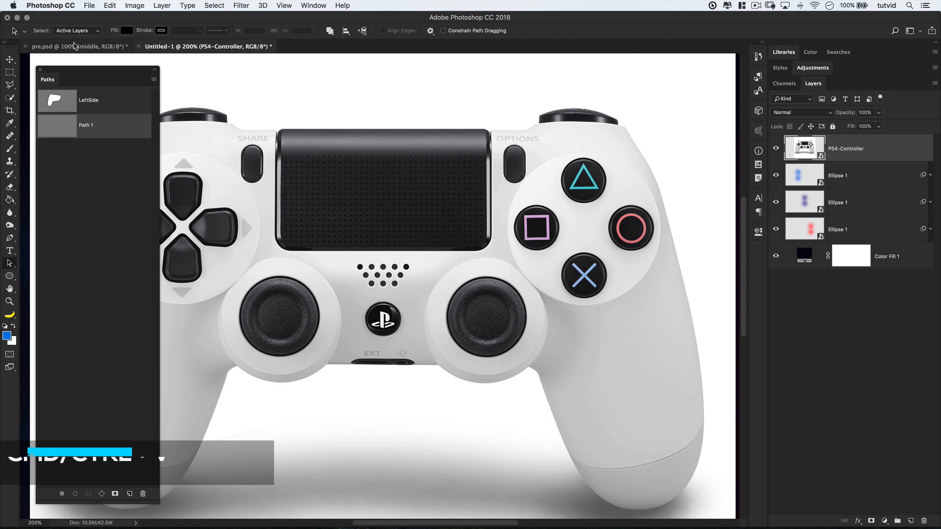
pyautogui.click(109, 5)
pyautogui.click(149, 96)
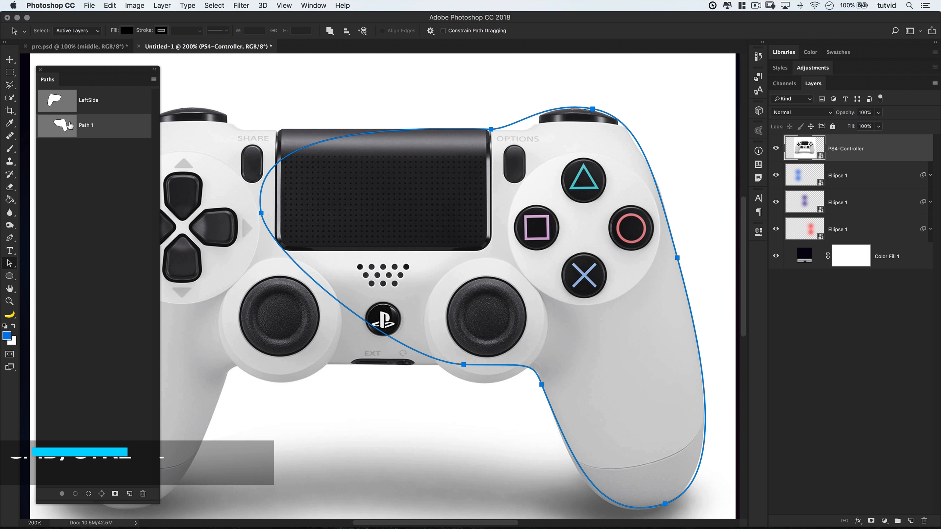
pyautogui.write('RightSide')
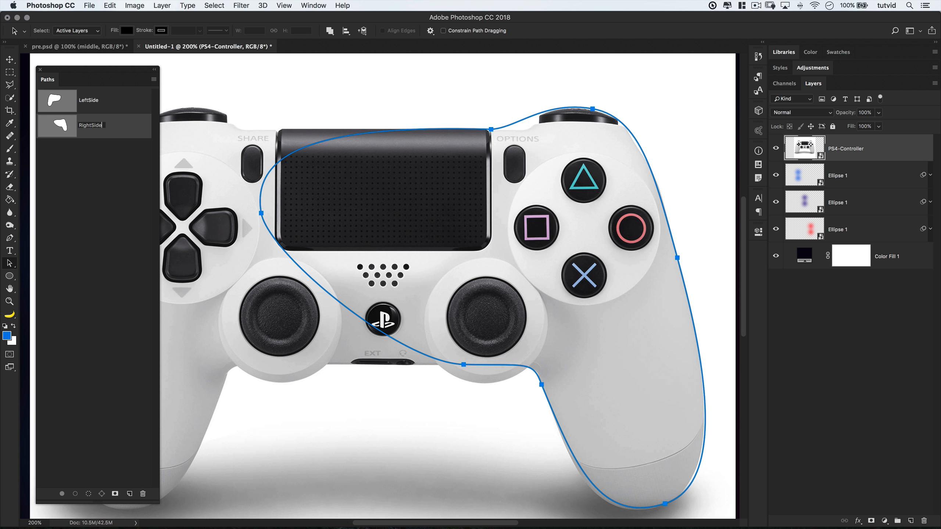
pyautogui.click(314, 106)
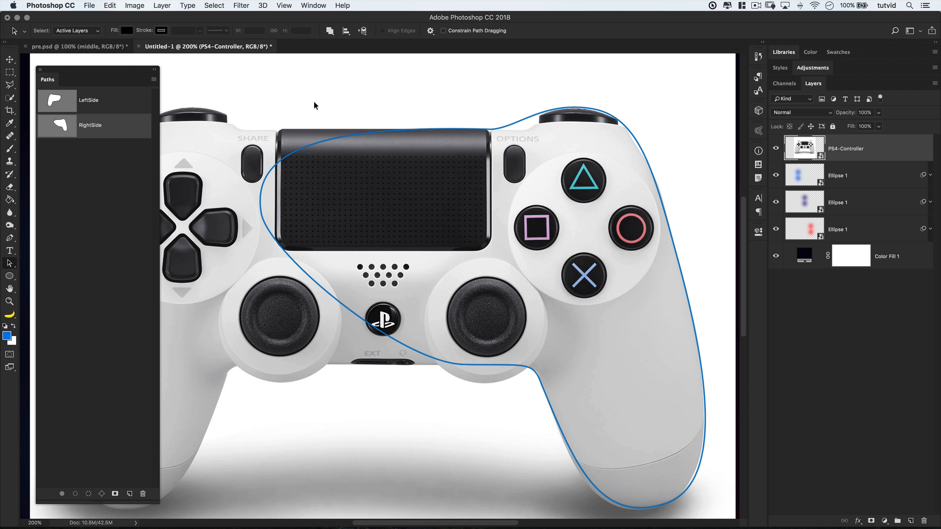
# - Reshape the RightSide path above OPTIONS by adjusting the direction handles of the touchpad-corner anchor and the anchor atop the right shoulder button
pyautogui.click(529, 119)
pyautogui.moveTo(13, 267); pyautogui.dragTo(76, 267)
pyautogui.click(494, 130)
pyautogui.moveTo(520, 128); pyautogui.dragTo(516, 95)
pyautogui.click(592, 109)
pyautogui.moveTo(546, 129); pyautogui.dragTo(539, 130)
pyautogui.moveTo(591, 109); pyautogui.dragTo(638, 112)
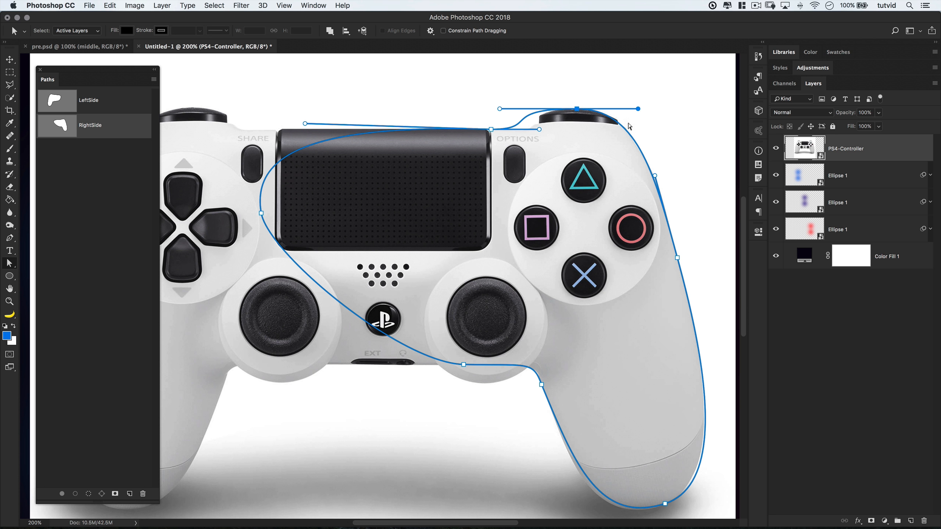
pyautogui.moveTo(539, 130); pyautogui.dragTo(534, 110)
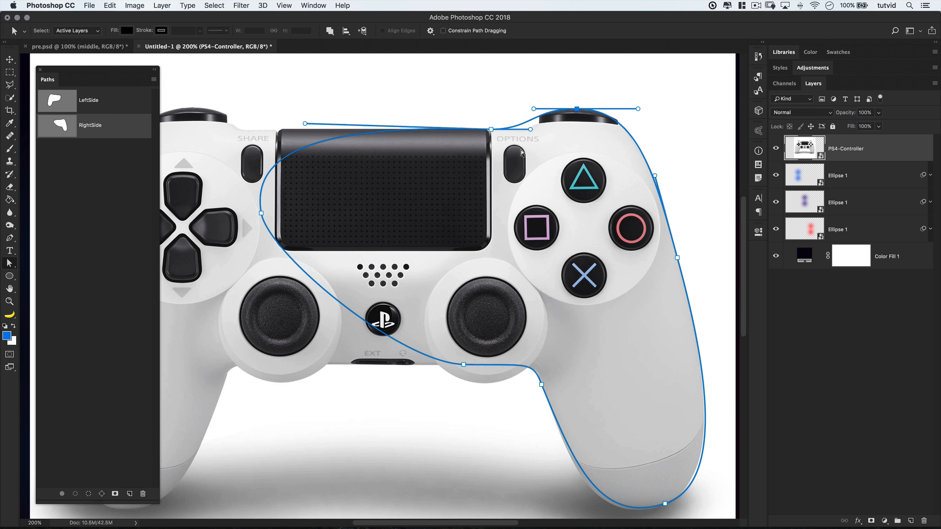
# - Display the LeftSide path over the whole controller to check its outline, and deselect it
pyautogui.click(90, 105)
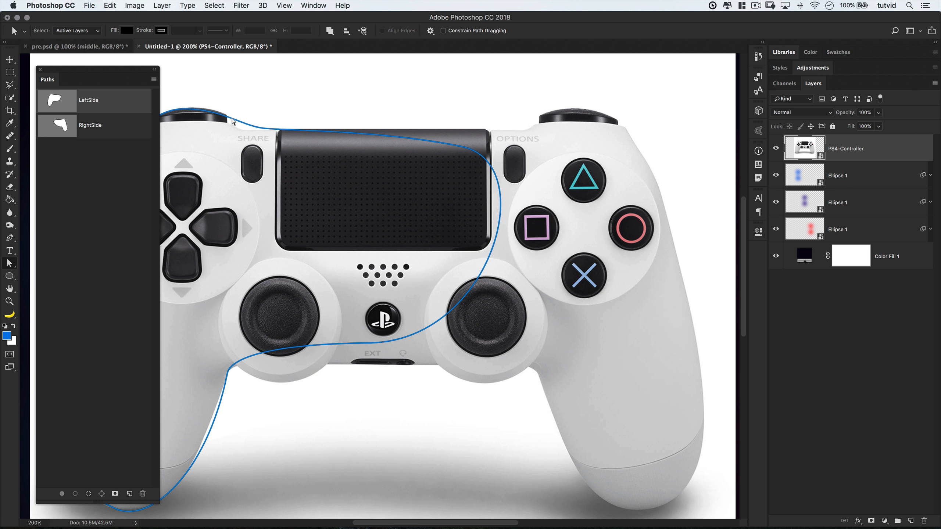
pyautogui.moveTo(385, 194); pyautogui.dragTo(474, 183)
pyautogui.press('super+minus')
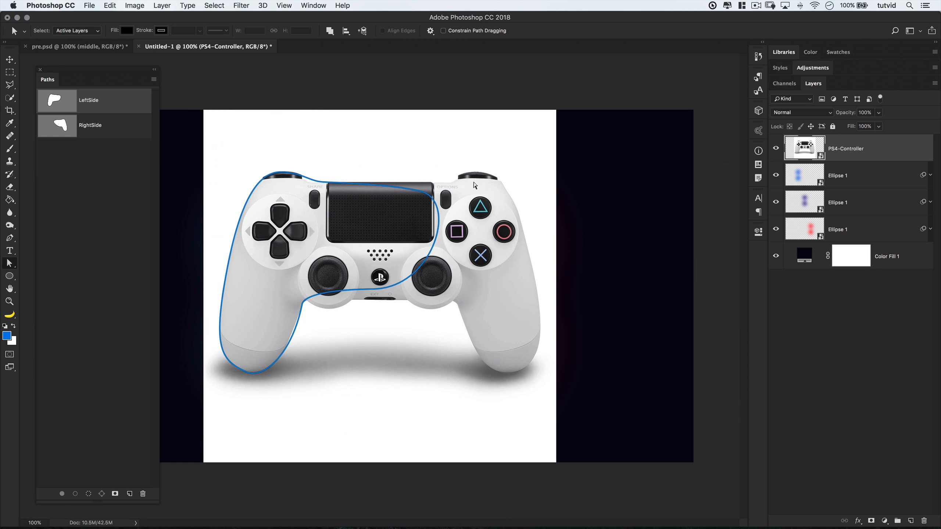
pyautogui.click(114, 205)
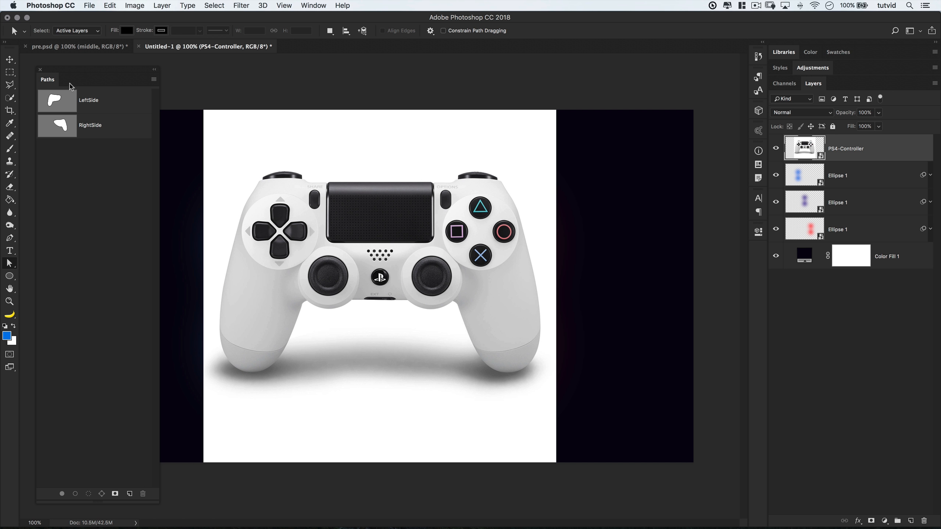
# - Create a 310 x 310 px circle with the Ellipse tool in Path mode over the D-pad area
pyautogui.press('z')
pyautogui.moveTo(243, 226); pyautogui.dragTo(270, 182)
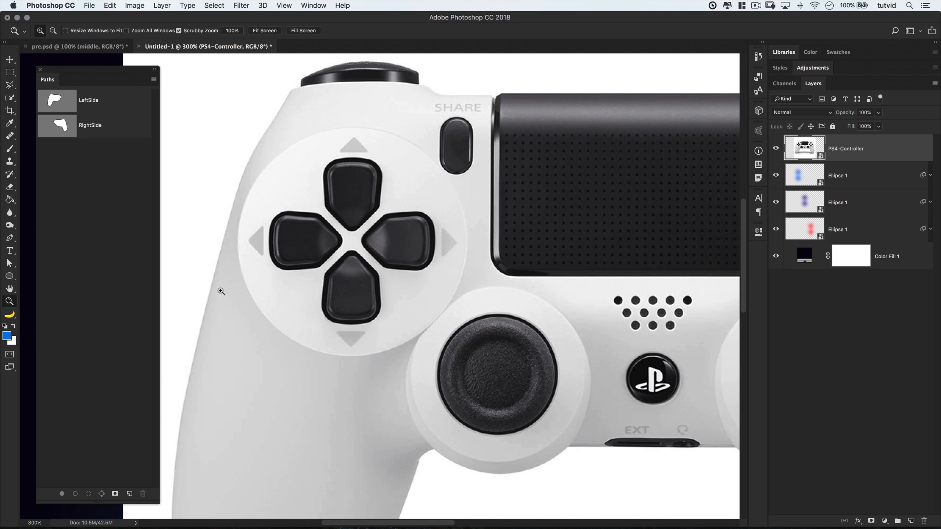
pyautogui.moveTo(372, 231); pyautogui.dragTo(398, 236)
pyautogui.click(10, 276)
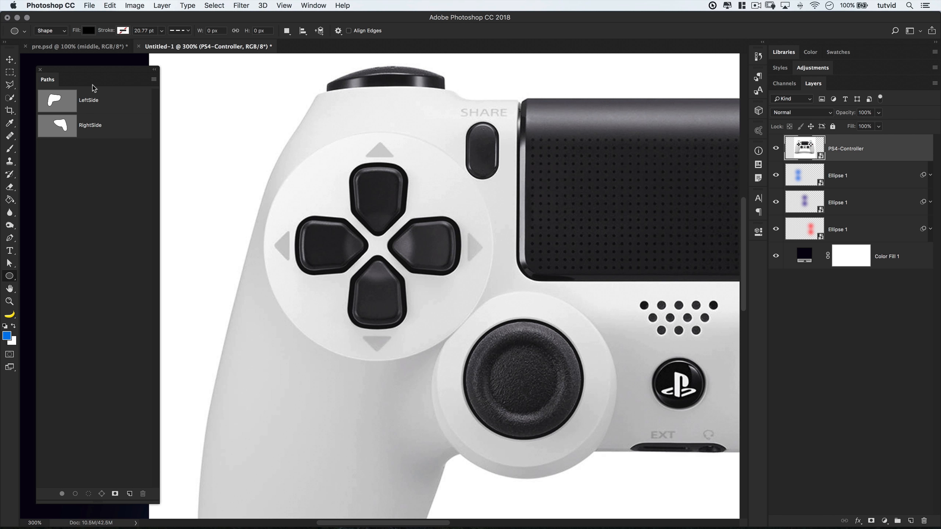
pyautogui.click(52, 31)
pyautogui.click(48, 38)
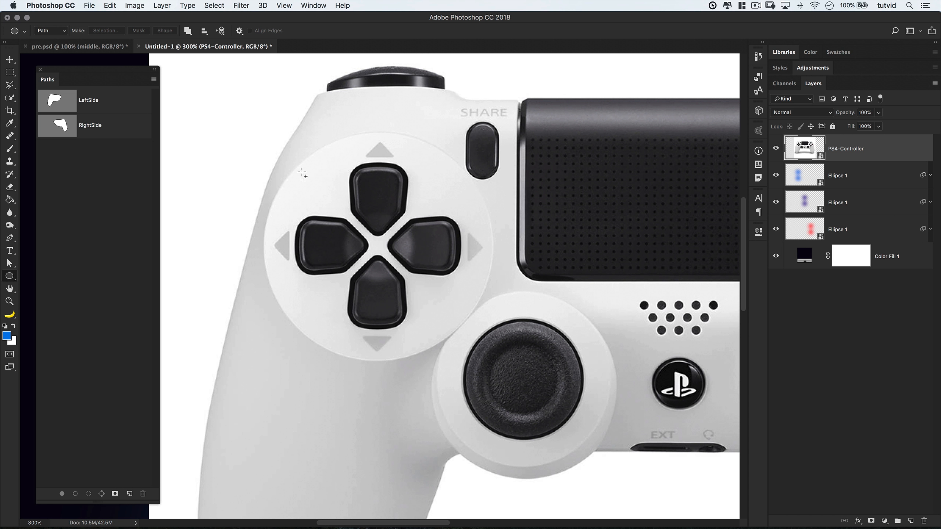
pyautogui.click(304, 175)
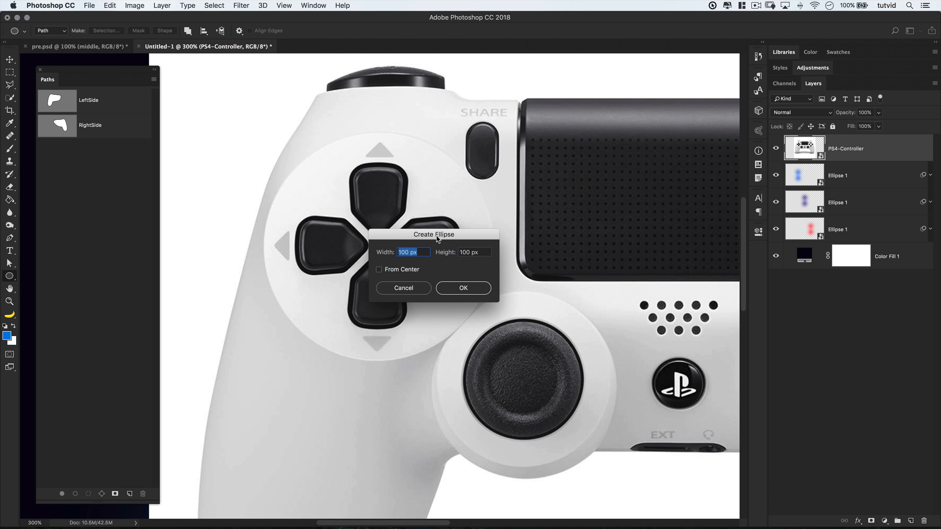
pyautogui.write('310')
pyautogui.press('Tab')
pyautogui.write('3')
pyautogui.click(459, 284)
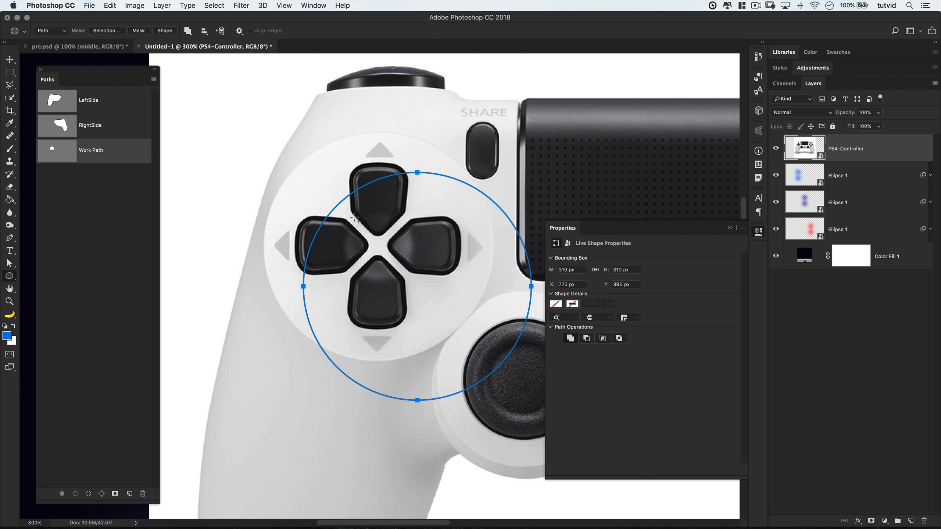
# - Move the circle with the Path Selection tool to fit the round D-pad plate, at X 717 px and Y 341 px
pyautogui.click(9, 263)
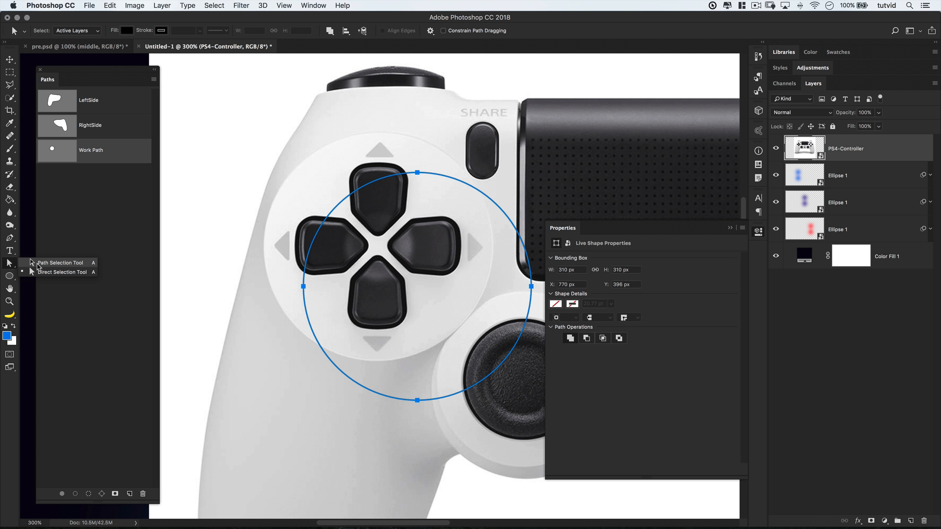
pyautogui.click(37, 264)
pyautogui.moveTo(464, 181); pyautogui.dragTo(424, 141)
pyautogui.press('Right')
pyautogui.press('Right')
pyautogui.press('Right')
pyautogui.press('Up')
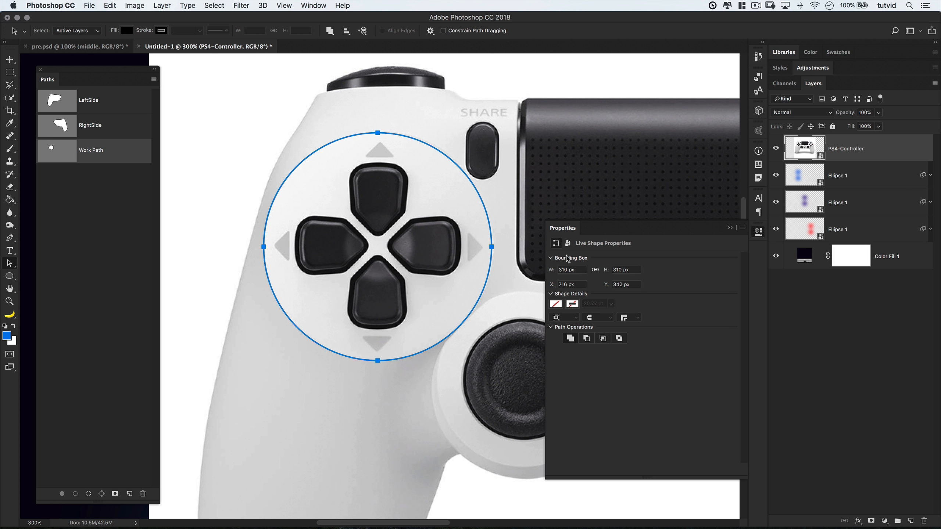
pyautogui.press('Left')
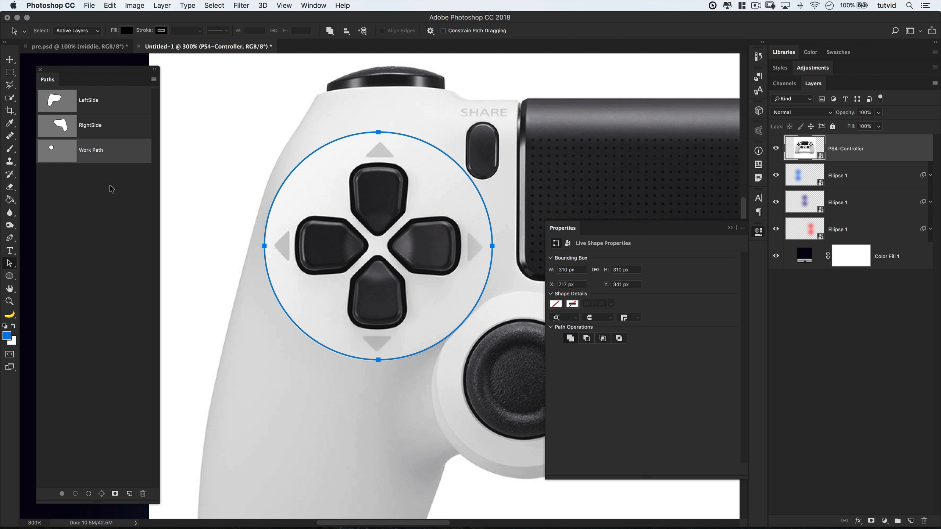
# - Save the D-pad circle's work path as leftFlat and collapse its shape properties
pyautogui.doubleClick(86, 152)
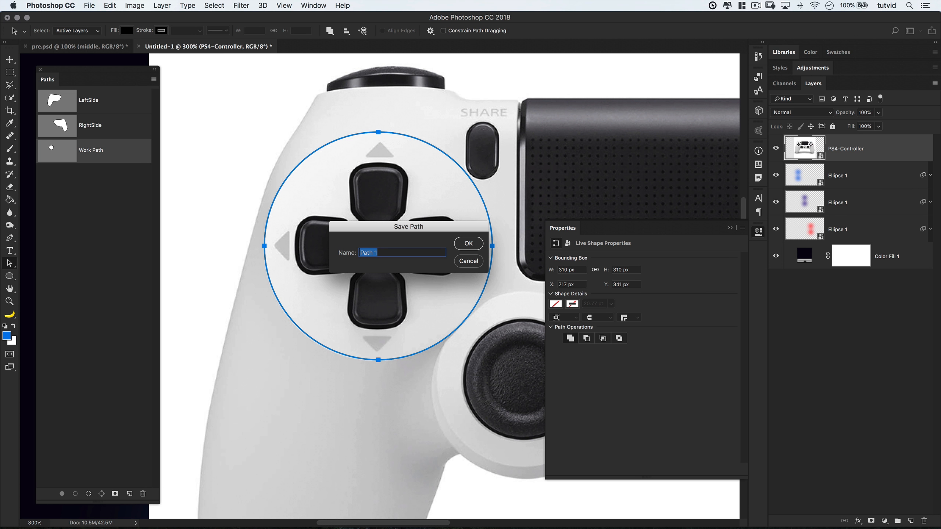
pyautogui.write('left')
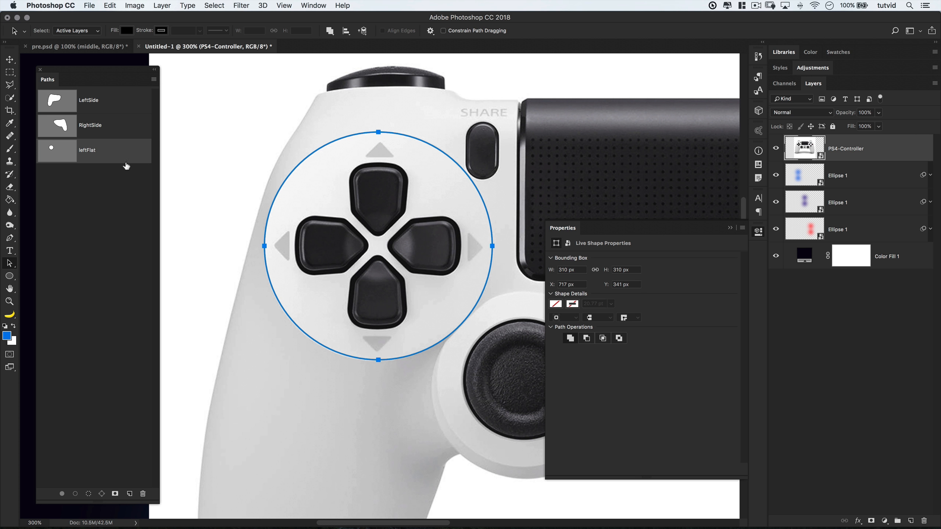
pyautogui.click(759, 232)
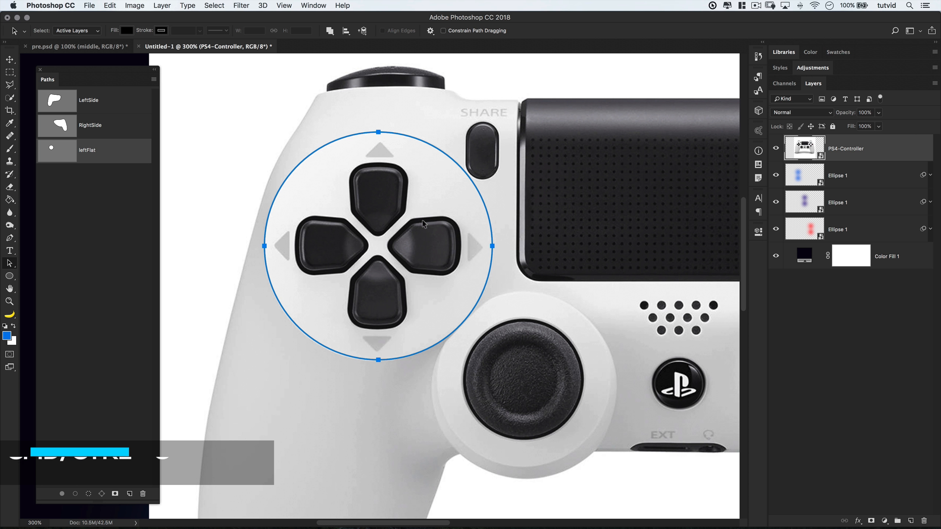
# - Copy the D-pad circle into a new path and move it horizontally onto the round plate behind the right-hand symbol buttons
pyautogui.click(130, 493)
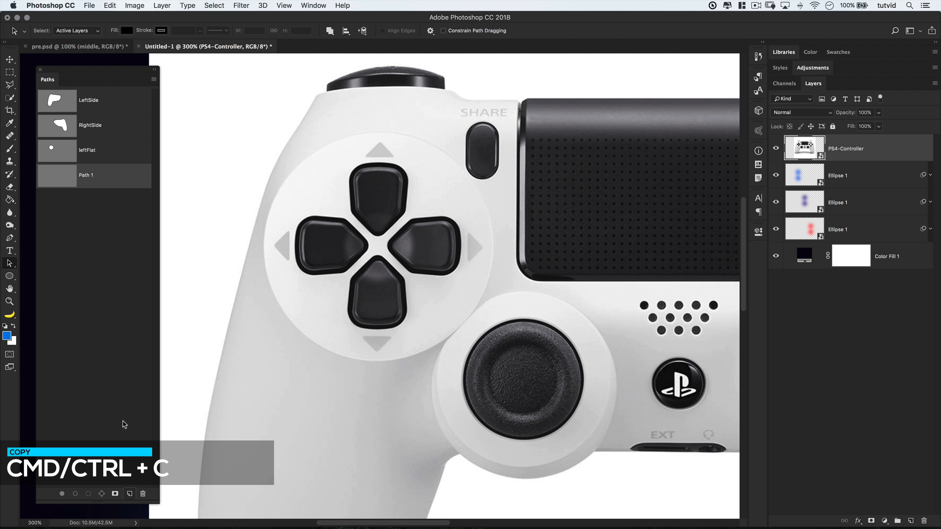
pyautogui.press('super+v')
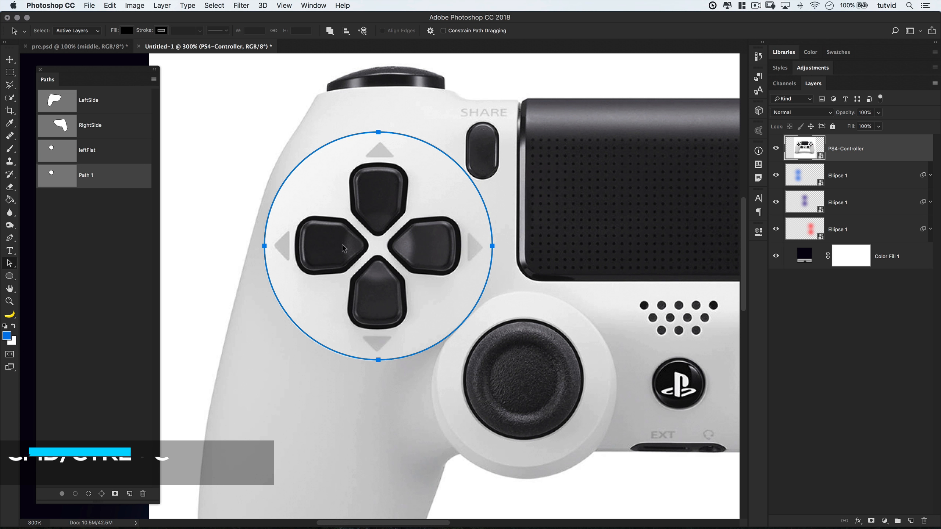
pyautogui.moveTo(492, 223); pyautogui.dragTo(713, 223)
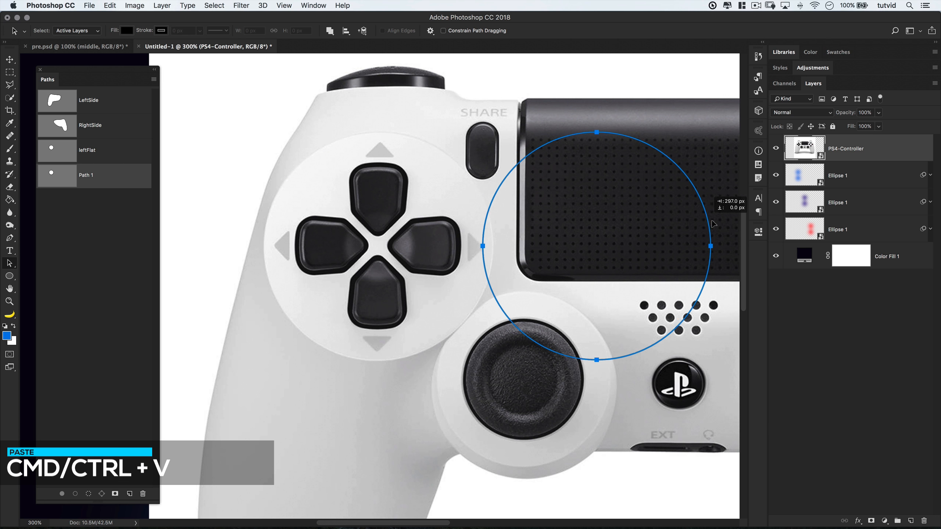
pyautogui.moveTo(658, 267); pyautogui.dragTo(273, 260)
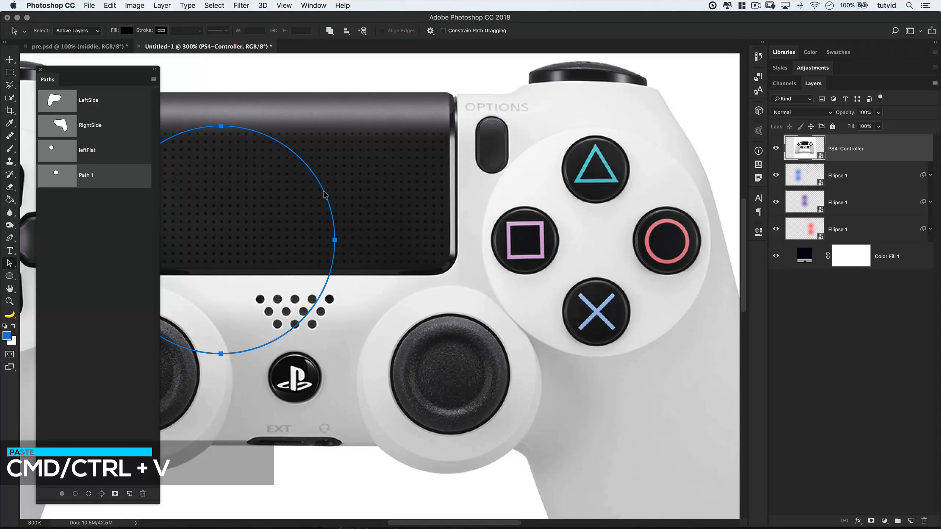
pyautogui.moveTo(331, 222); pyautogui.dragTo(701, 223)
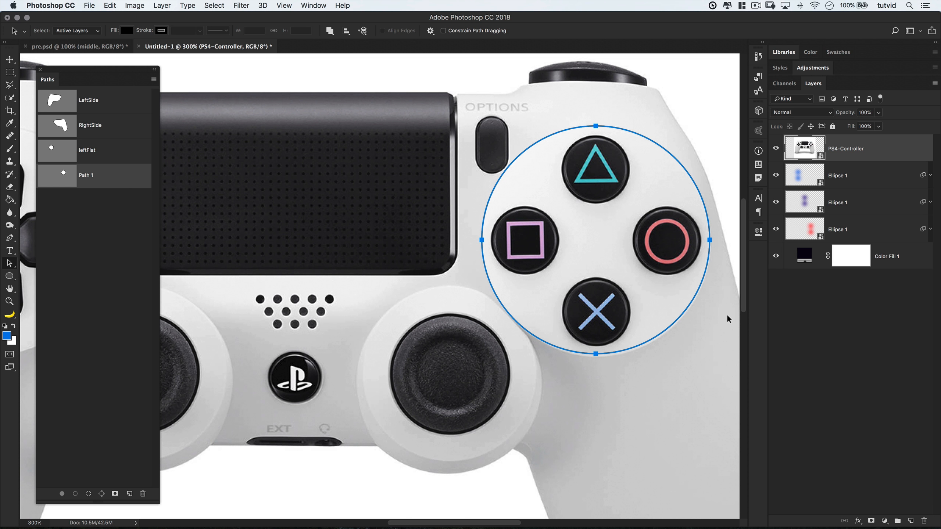
# - Rename the new circle path rightFlat and deselect it
pyautogui.doubleClick(86, 175)
pyautogui.write('rightFlat')
pyautogui.click(105, 241)
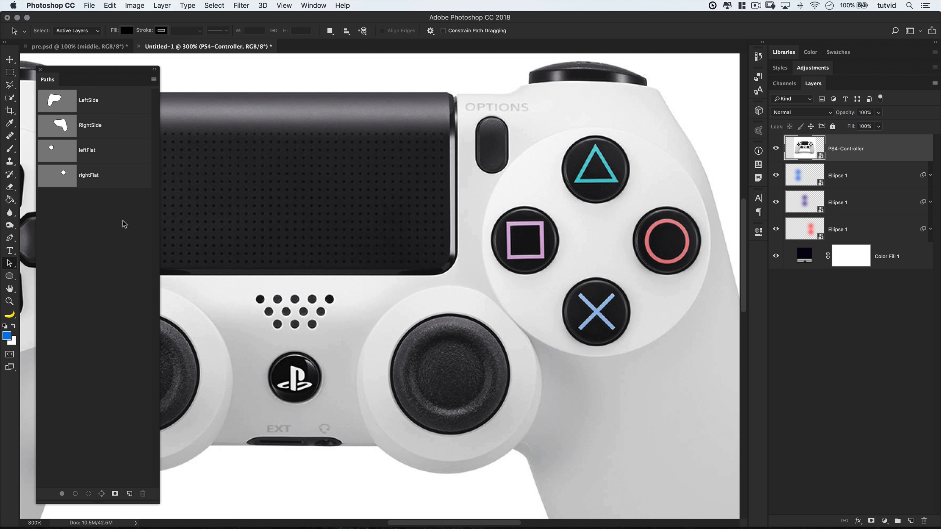
# - Create a 225 x 225 px circle path with the Ellipse tool over the right thumbstick
pyautogui.click(9, 276)
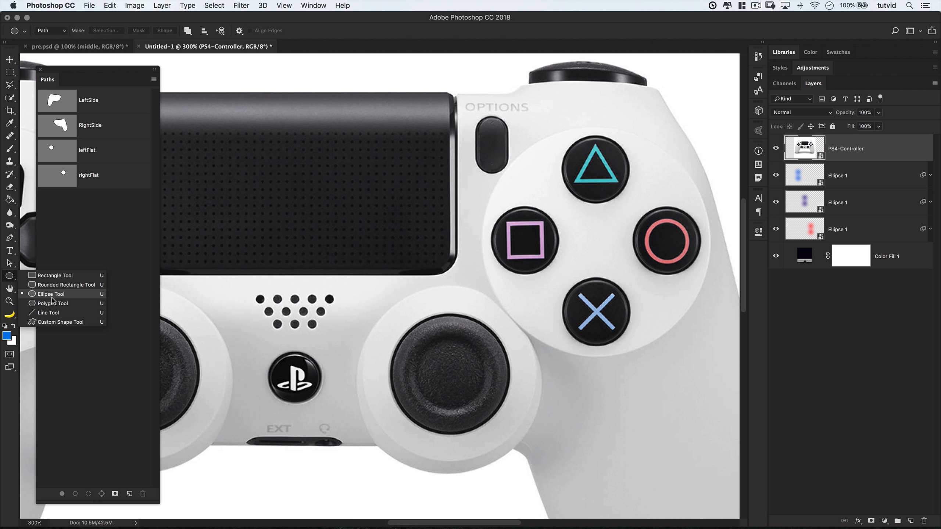
pyautogui.click(85, 299)
pyautogui.click(415, 313)
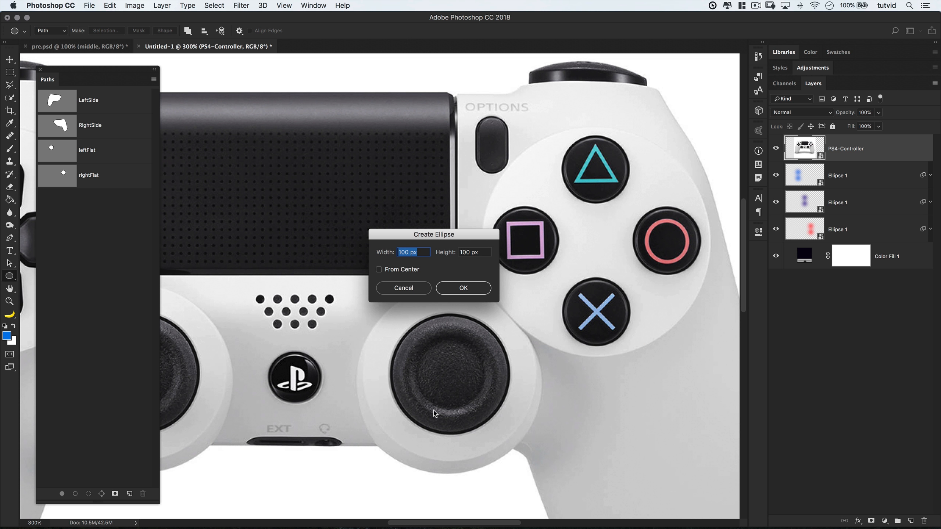
pyautogui.write('225')
pyautogui.press('Tab')
pyautogui.write('255')
pyautogui.press('Tab')
pyautogui.hotkey('shift', 'Tab')
pyautogui.write('225')
pyautogui.press('Tab')
pyautogui.click(463, 288)
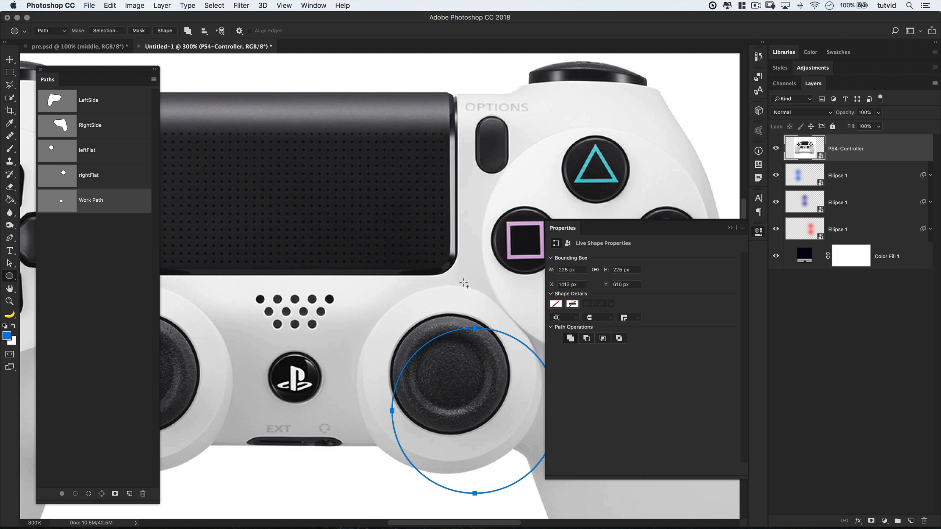
# - Move the 225 px circle with the Path Selection tool onto the right thumbstick's round base
pyautogui.scroll(-3, 426, 297)
pyautogui.hscroll(3, 425, 296)
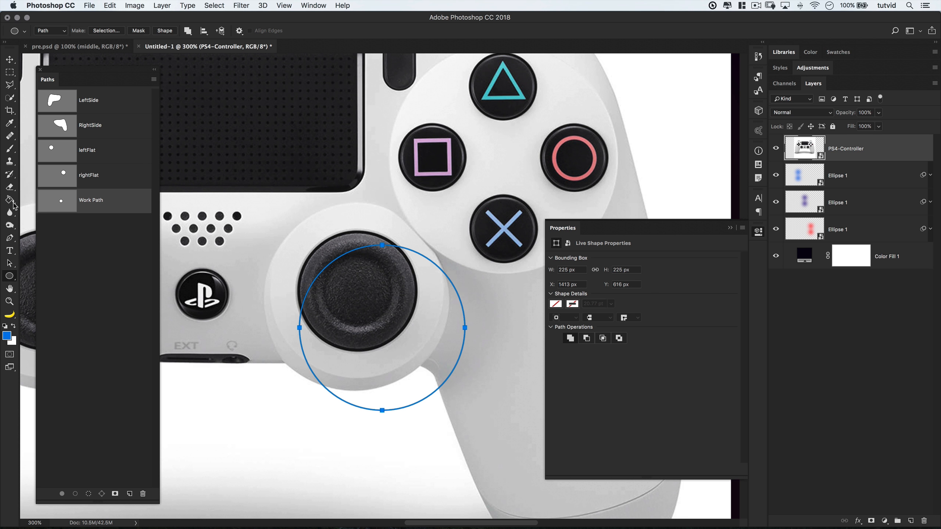
pyautogui.click(9, 263)
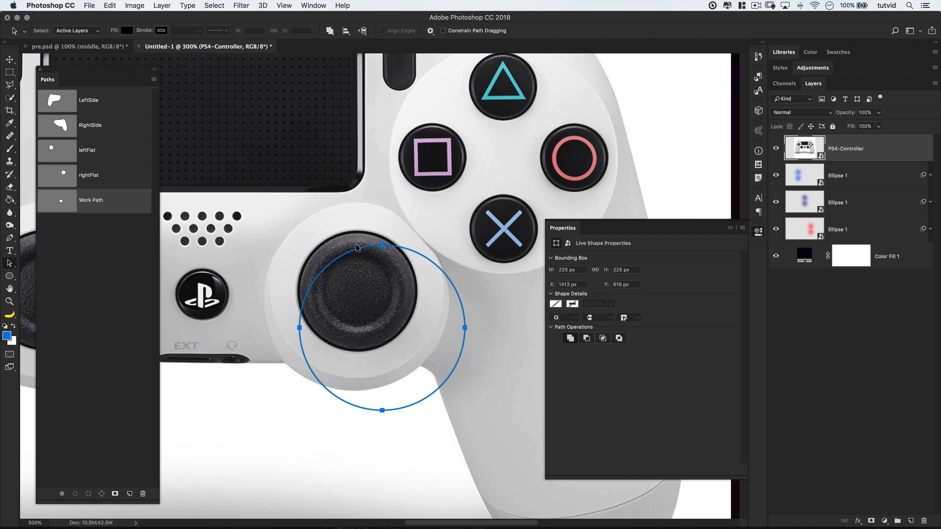
pyautogui.click(10, 264)
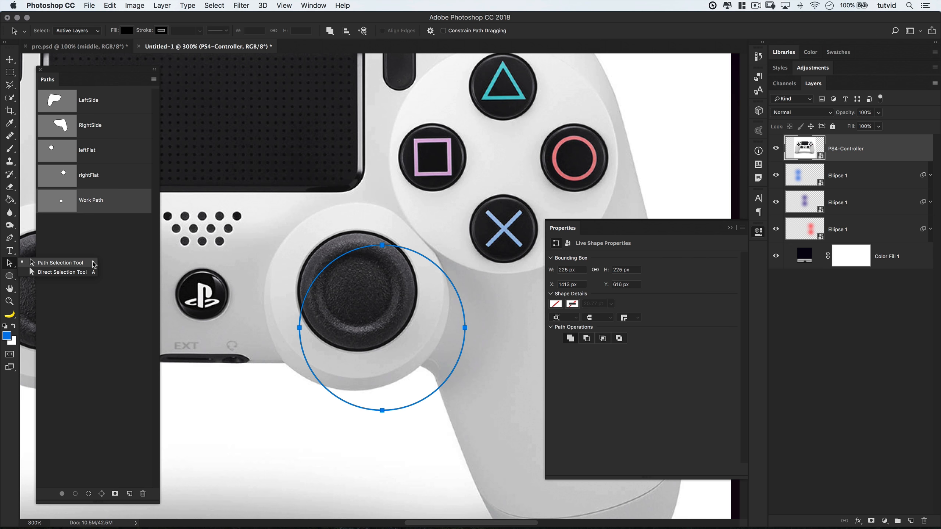
pyautogui.click(29, 266)
pyautogui.moveTo(406, 248); pyautogui.dragTo(376, 223)
# - Show the rightFlat path and examine the finished artwork and its path list in pre.psd, returning to the untitled document
pyautogui.click(106, 174)
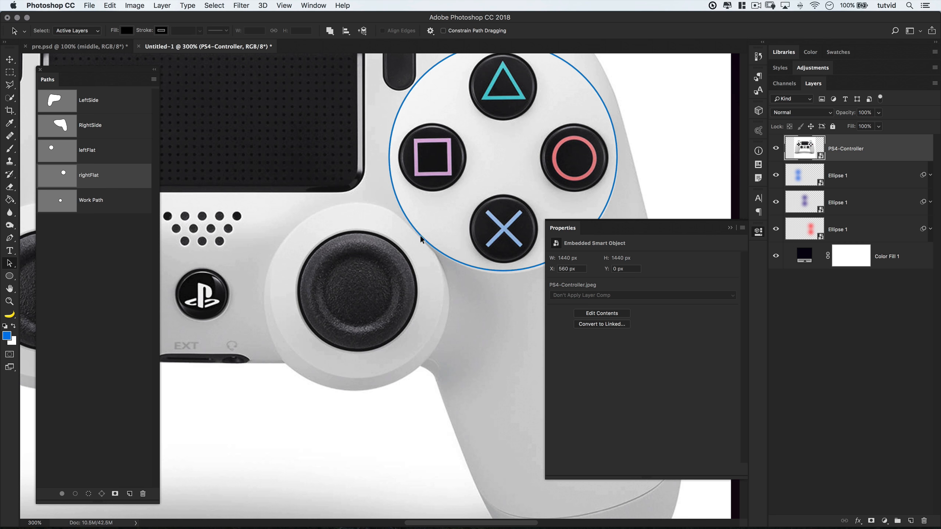
pyautogui.click(108, 47)
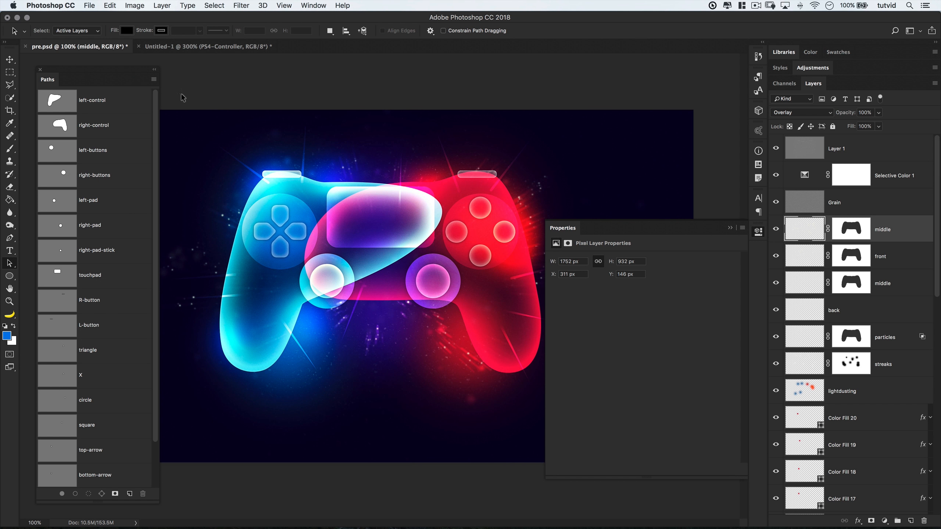
pyautogui.click(204, 47)
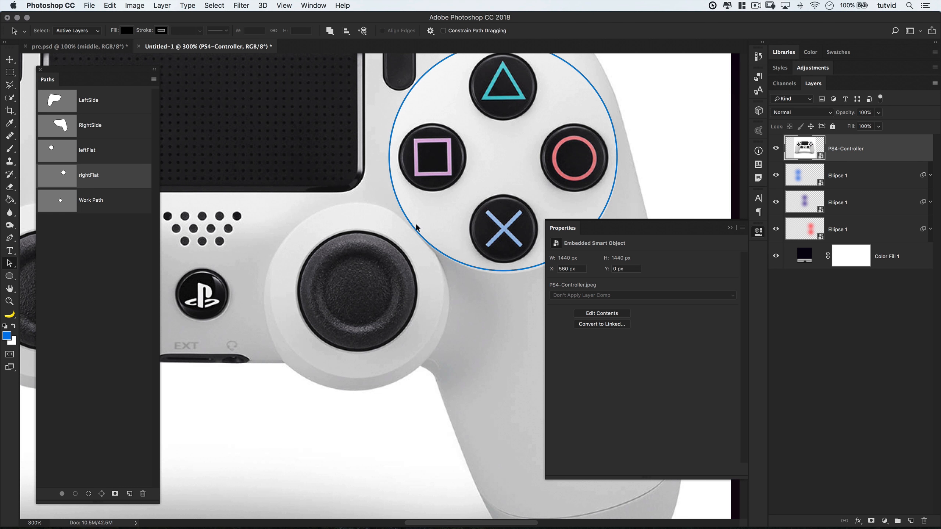
# - Reposition the thumbstick circle to X 1369 px and Y 586 px and save its work path as rightStick
pyautogui.click(114, 210)
pyautogui.moveTo(414, 244); pyautogui.dragTo(415, 253)
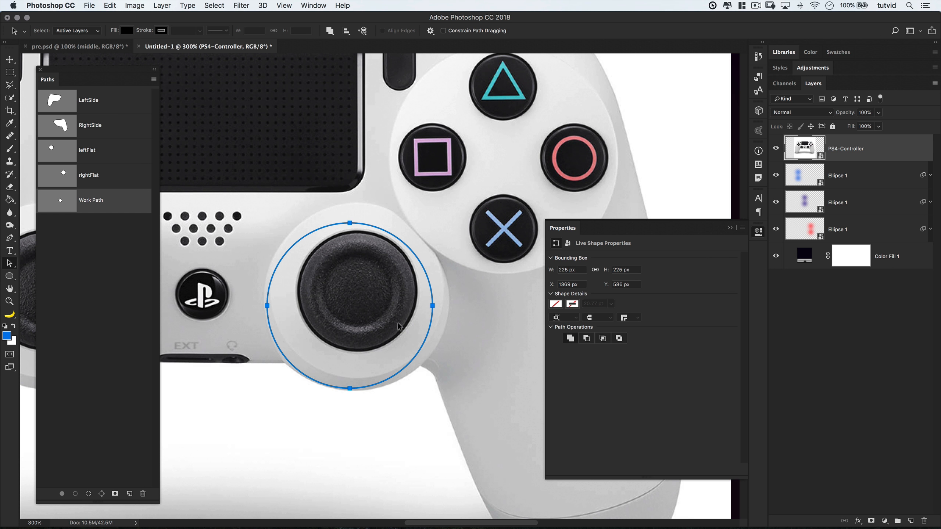
pyautogui.hscroll(-10, 360, 311)
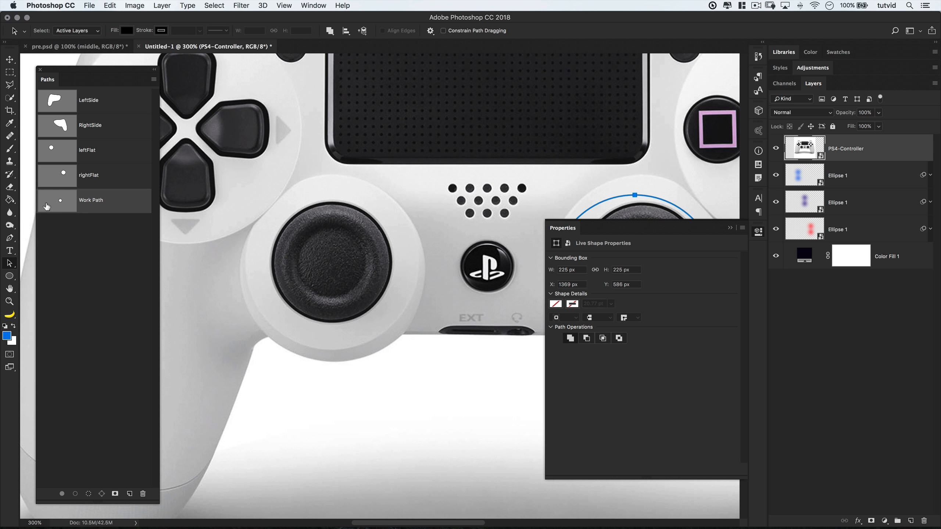
pyautogui.doubleClick(90, 202)
pyautogui.write('rightStick')
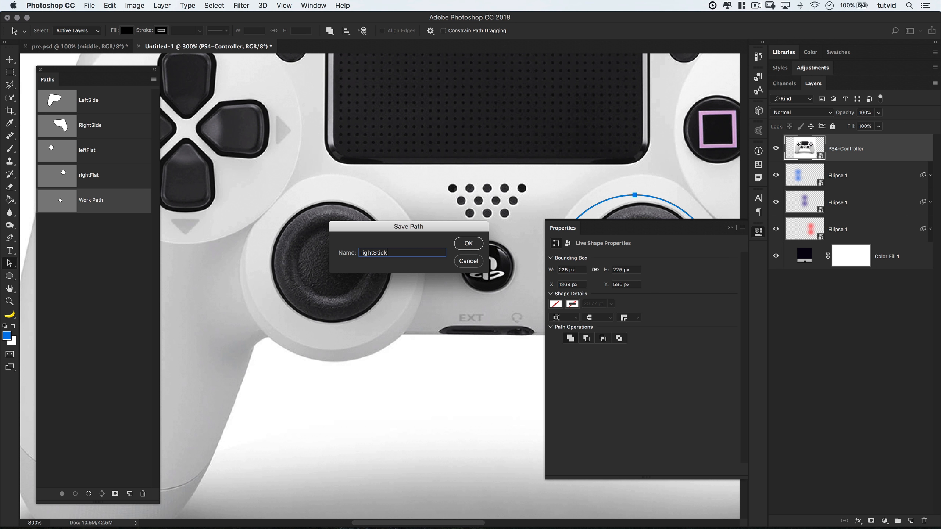
pyautogui.press('Return')
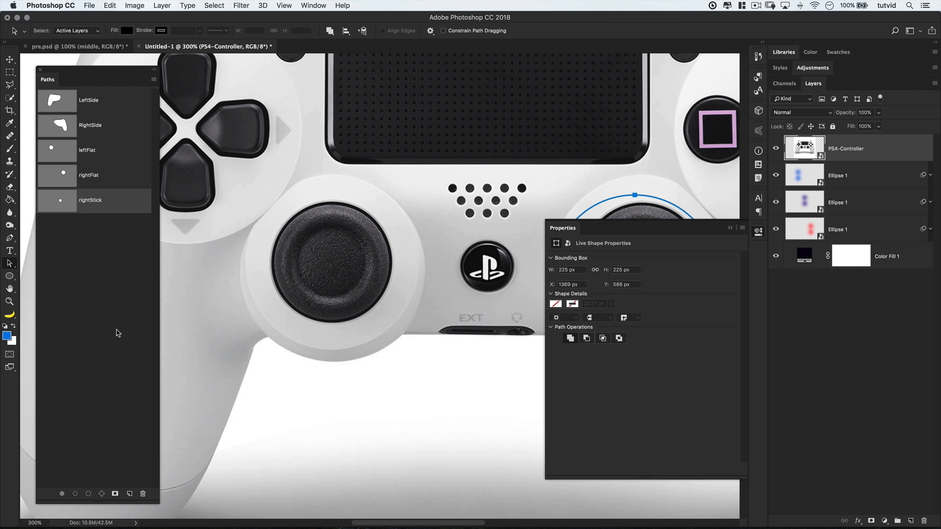
# - Paste the 225 px circle into a new path and move it onto the left thumbstick's base at X 966 px, Y 586 px
pyautogui.hscroll(10, 449, 355)
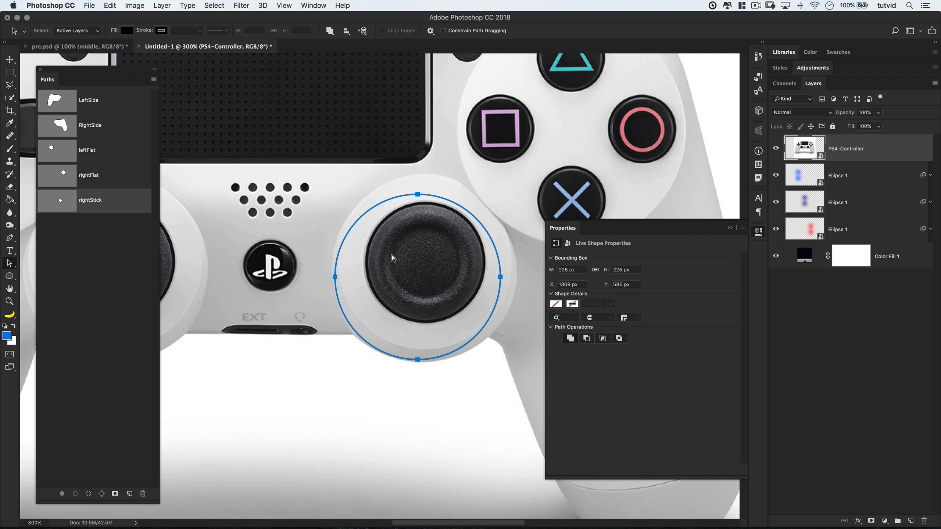
pyautogui.hscroll(-5, 272, 256)
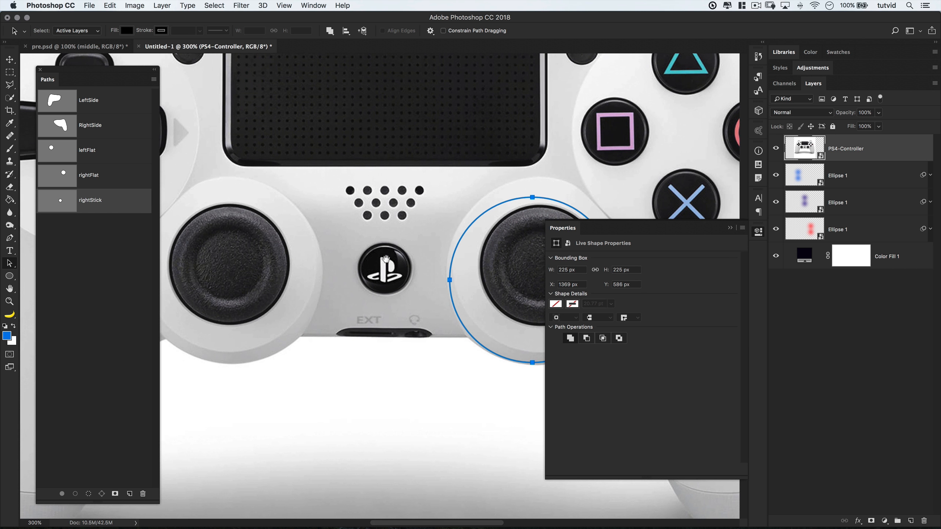
pyautogui.click(130, 495)
pyautogui.press('super+v')
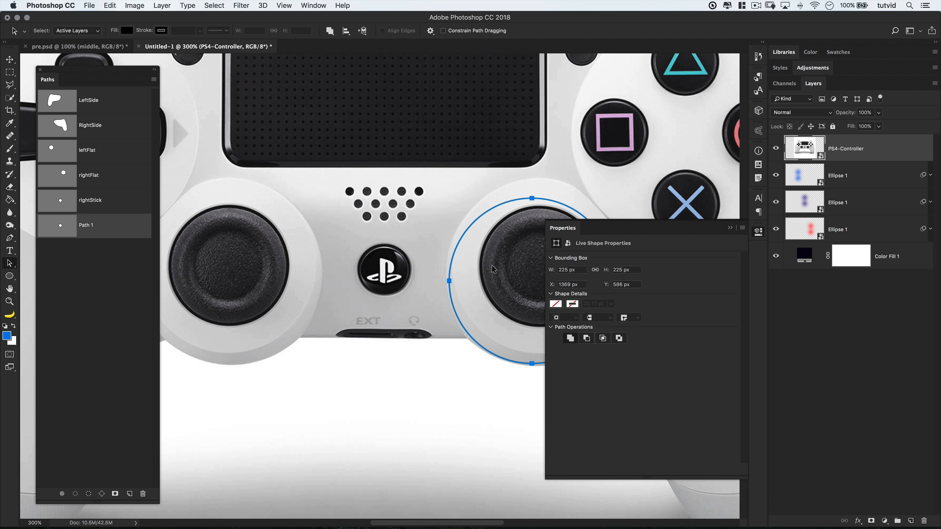
pyautogui.moveTo(459, 246); pyautogui.dragTo(167, 239)
pyautogui.press('super+z')
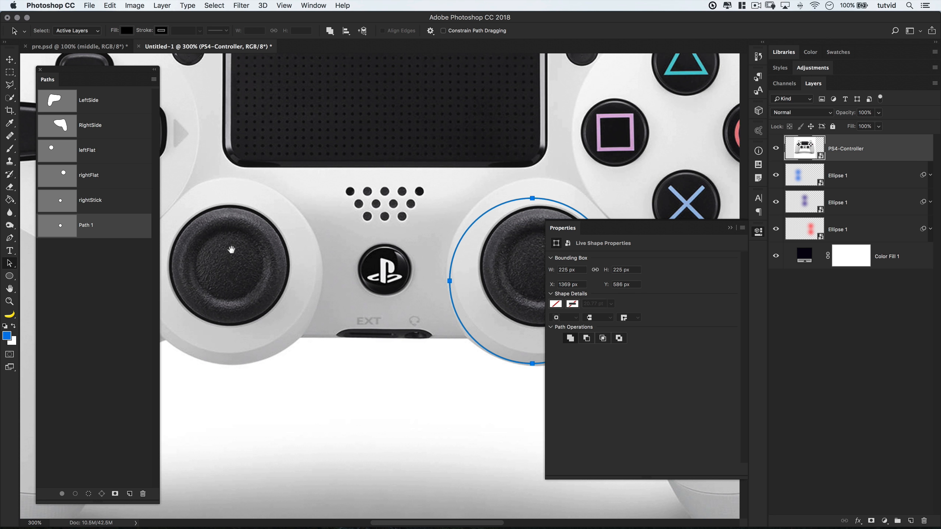
pyautogui.moveTo(226, 250); pyautogui.dragTo(324, 251)
pyautogui.moveTo(604, 199); pyautogui.dragTo(311, 204)
# - Rename the left thumbstick's new circle path as leftStick
pyautogui.doubleClick(86, 225)
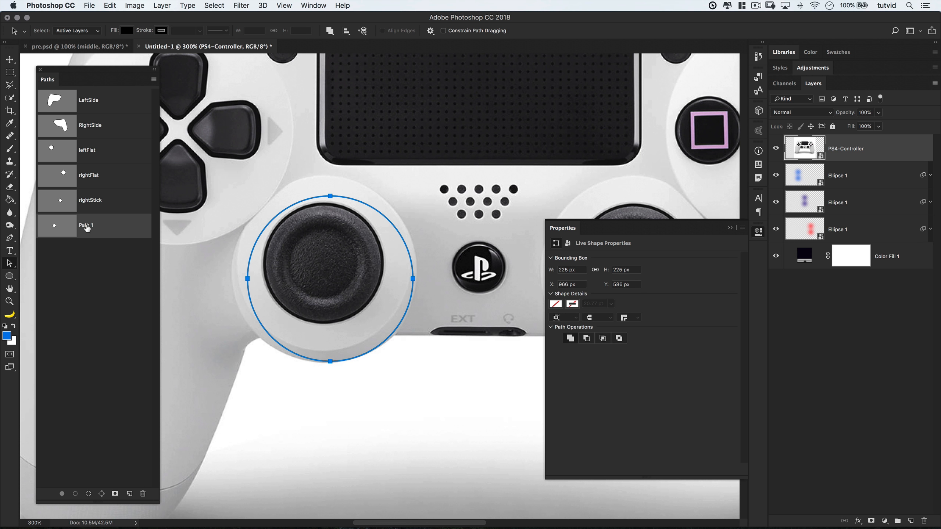
pyautogui.write('leftStick')
pyautogui.press('Return')
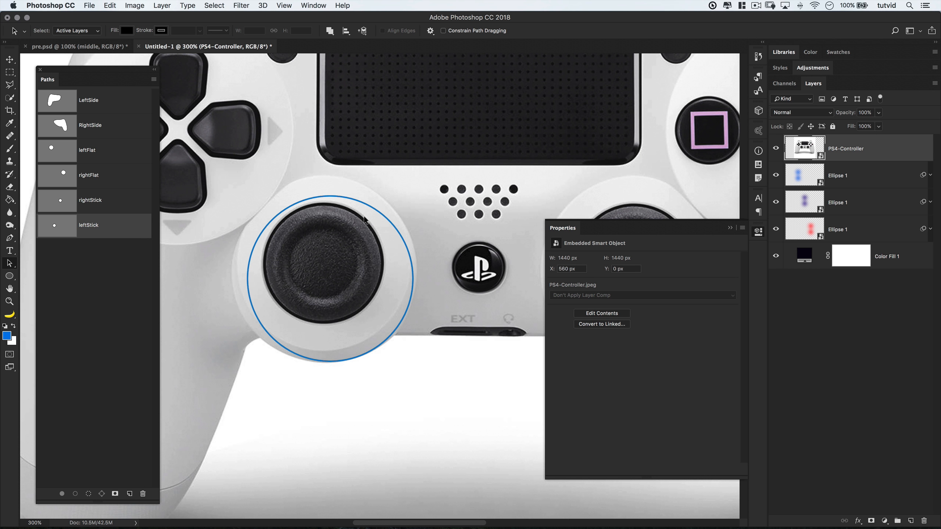
# - Copy the leftStick circle into another new path and resize the copy to 140 x 140 px with linked proportions
pyautogui.click(351, 195)
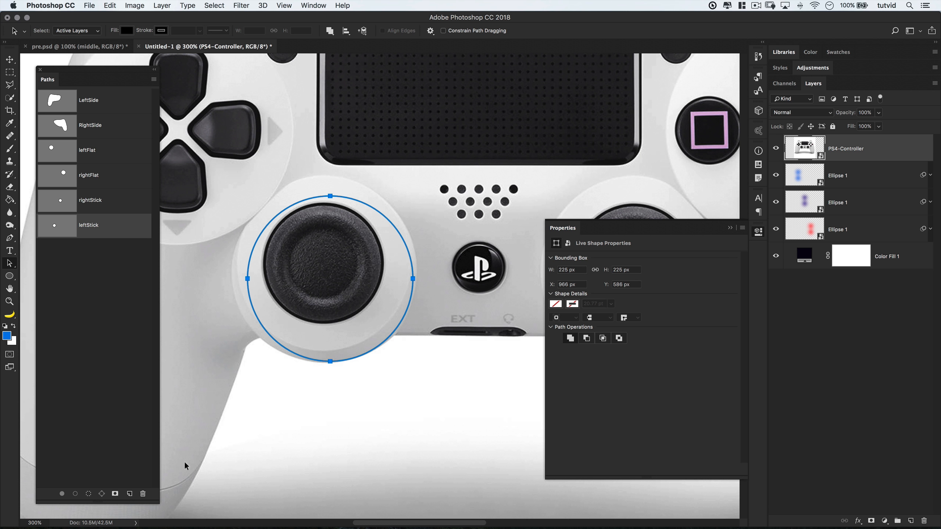
pyautogui.click(130, 494)
pyautogui.press('super+v')
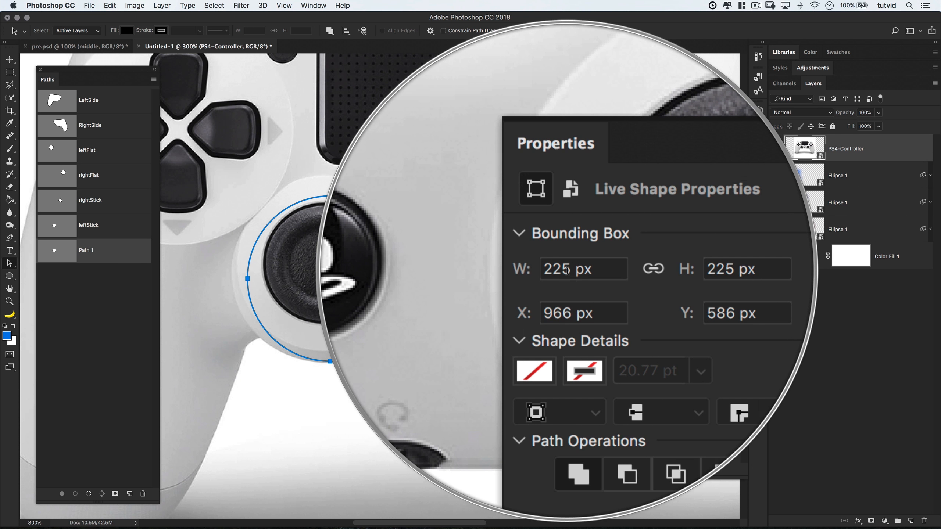
pyautogui.doubleClick(562, 269)
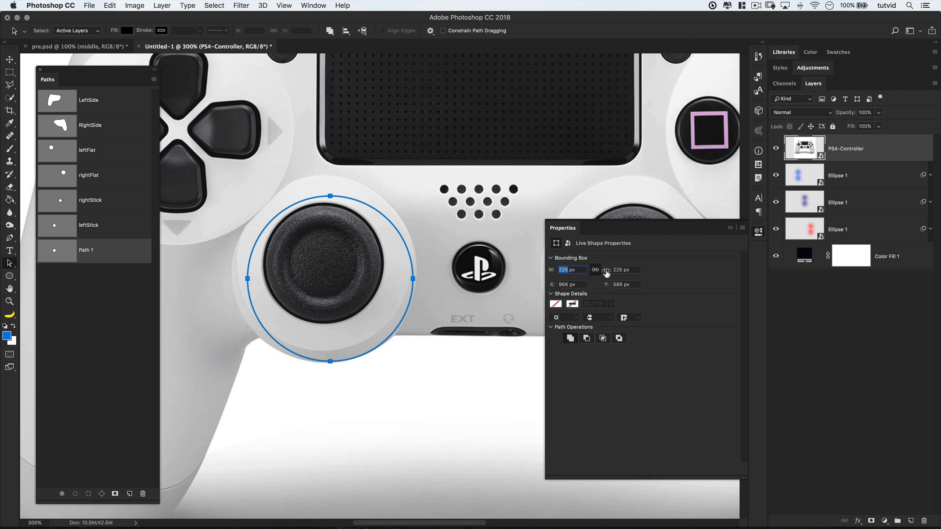
pyautogui.write('140')
pyautogui.press('Tab')
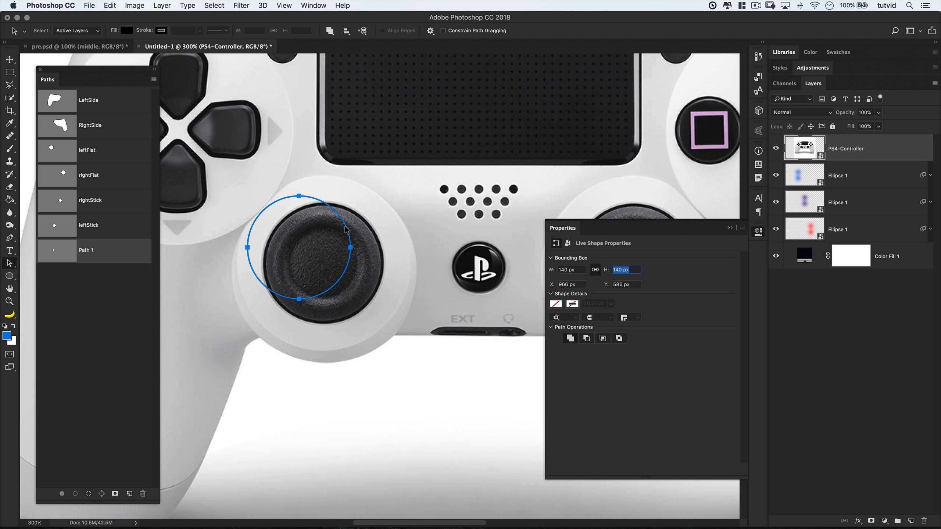
pyautogui.press('Return')
# - Cut the 140 px circle from its path, accepting conversion to a regular path, and paste it into leftStick
pyautogui.click(110, 6)
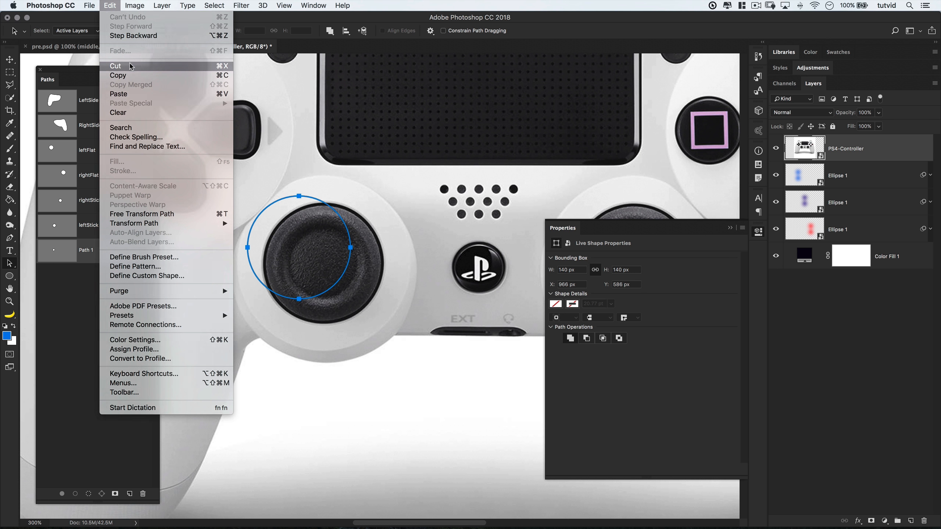
pyautogui.click(130, 66)
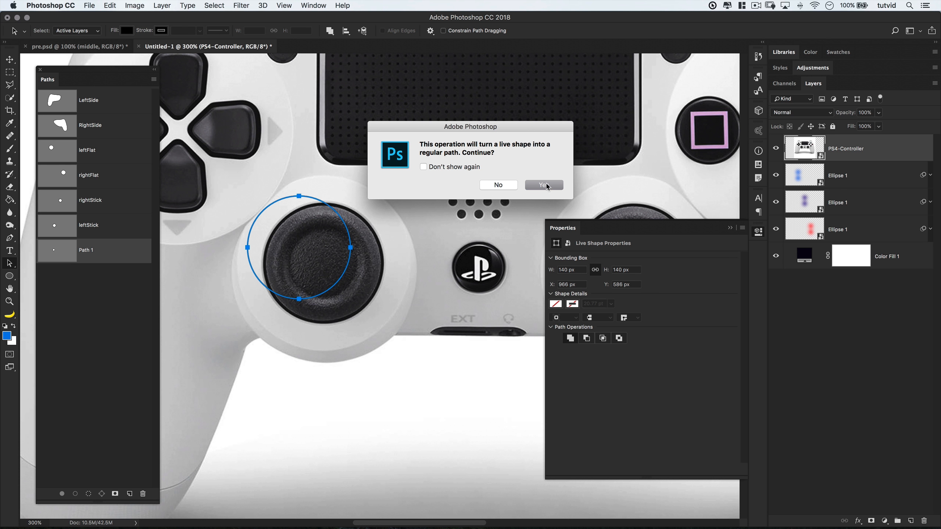
pyautogui.click(544, 185)
pyautogui.click(105, 229)
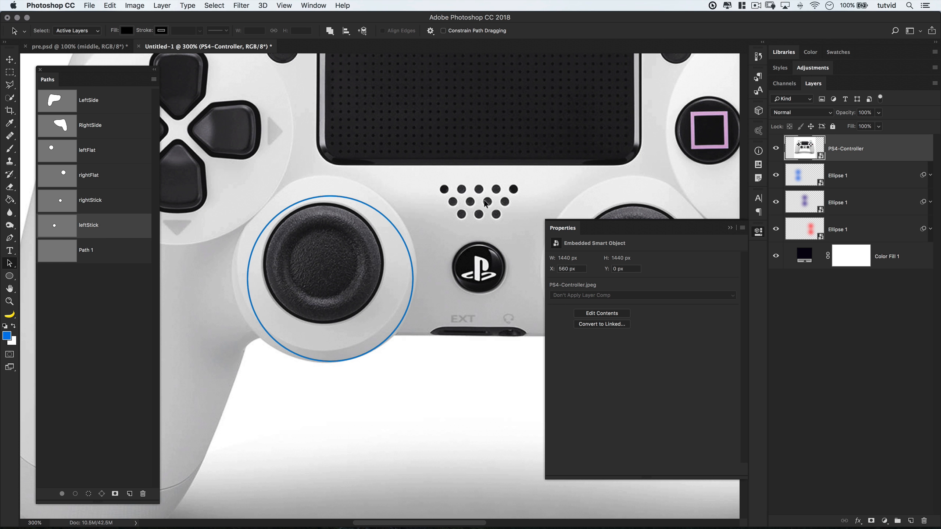
pyautogui.press('super+v')
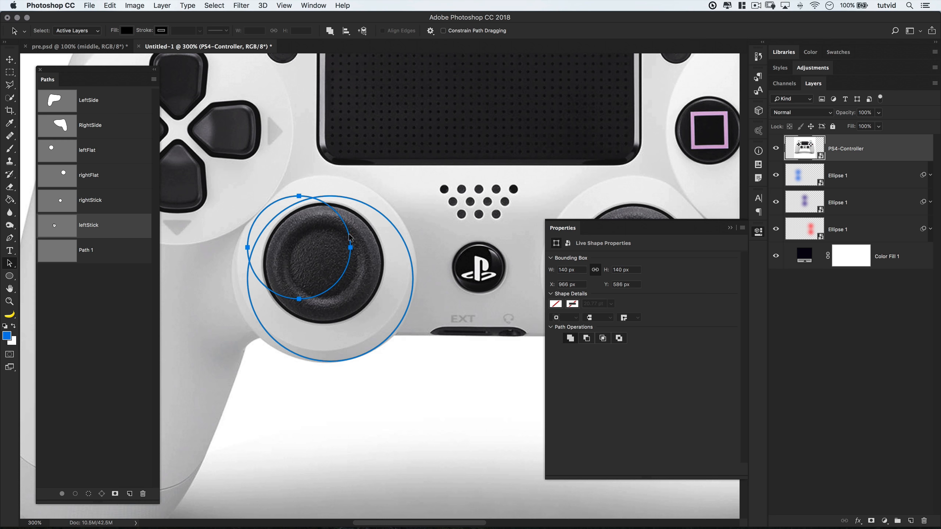
# - Align both circles in leftStick to each other on their horizontal and vertical centers
pyautogui.moveTo(308, 175); pyautogui.dragTo(373, 228)
pyautogui.click(345, 32)
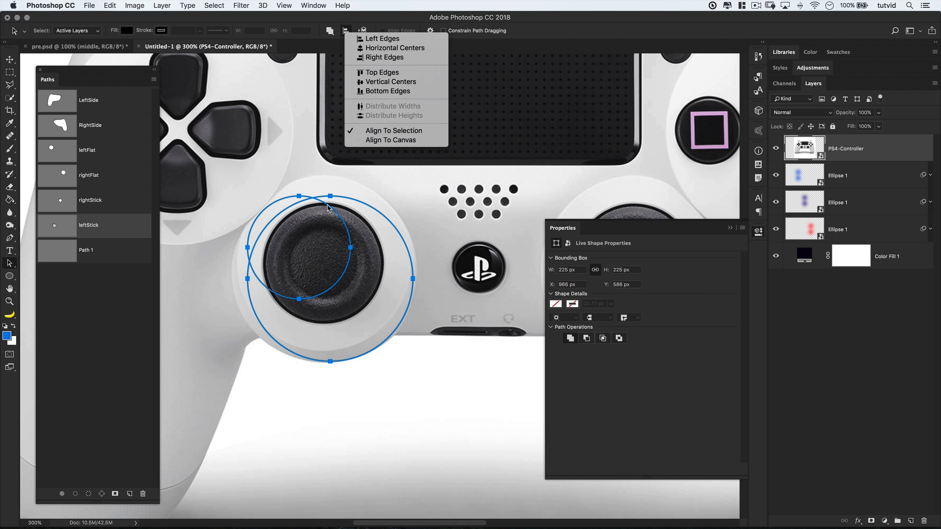
pyautogui.click(385, 50)
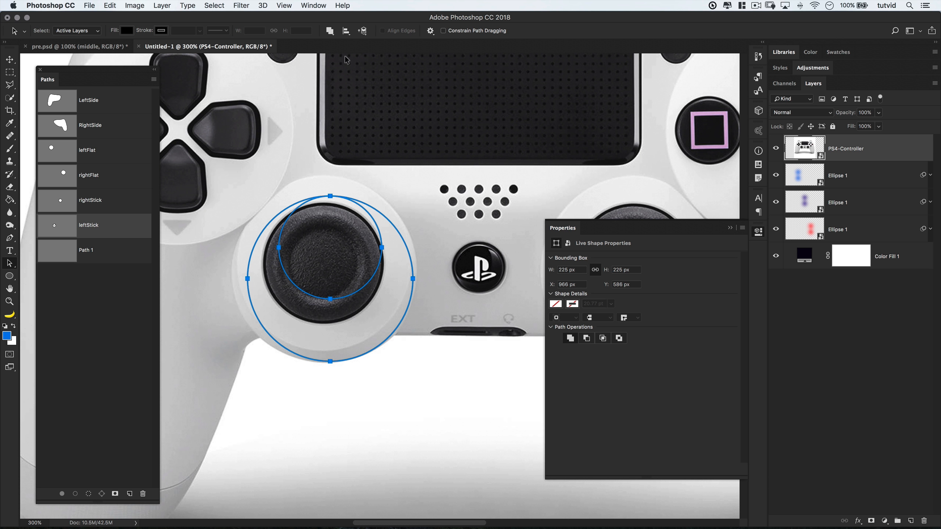
pyautogui.click(348, 32)
pyautogui.click(388, 85)
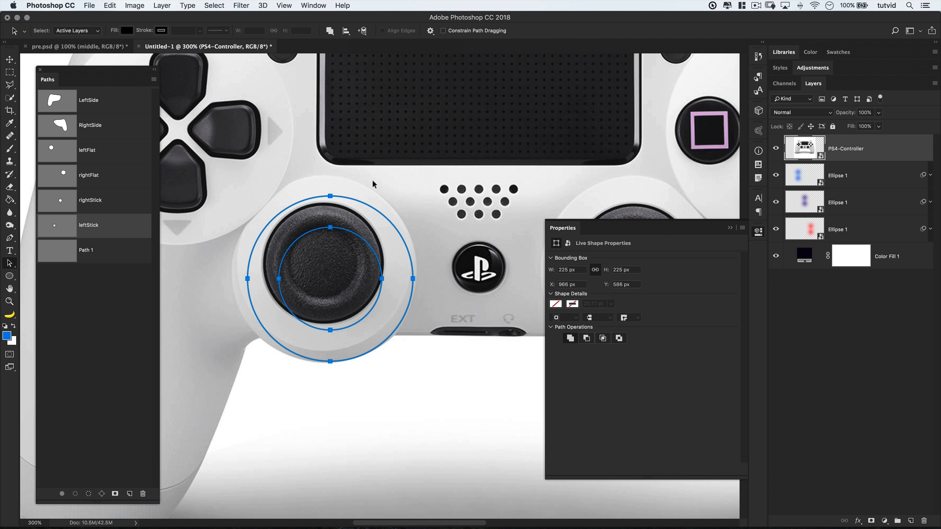
pyautogui.moveTo(346, 284); pyautogui.dragTo(235, 256)
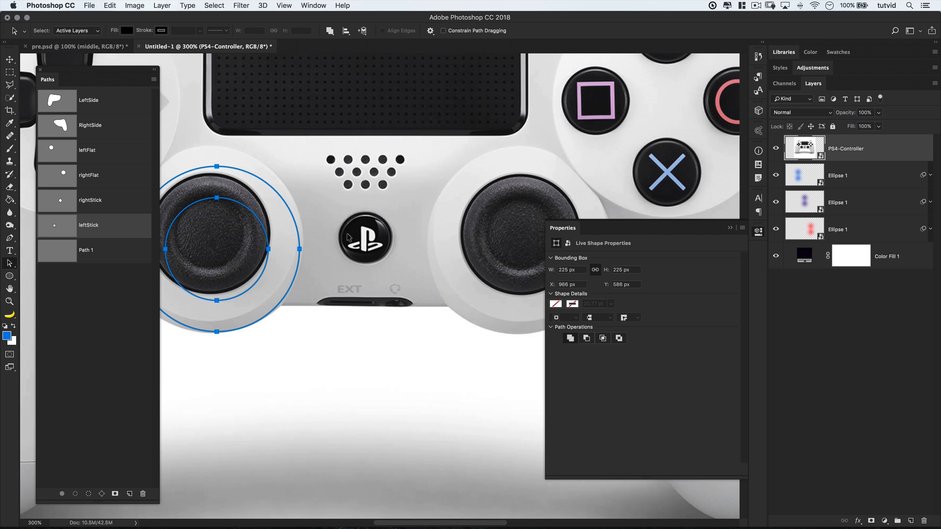
pyautogui.click(361, 226)
pyautogui.moveTo(272, 213); pyautogui.dragTo(330, 248)
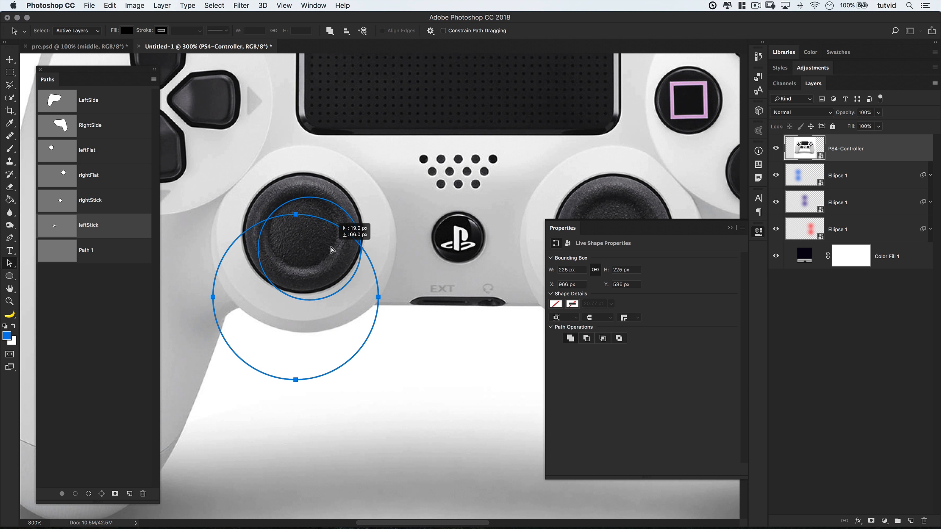
pyautogui.press('super+z')
# - Cut the centered 140 px circle out of leftStick and paste it into the empty Path 1
pyautogui.click(345, 217)
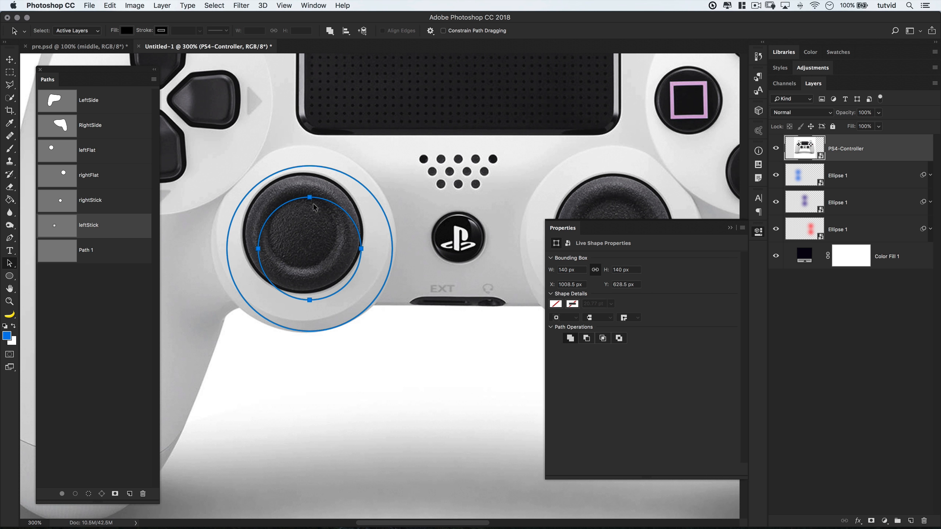
pyautogui.click(110, 5)
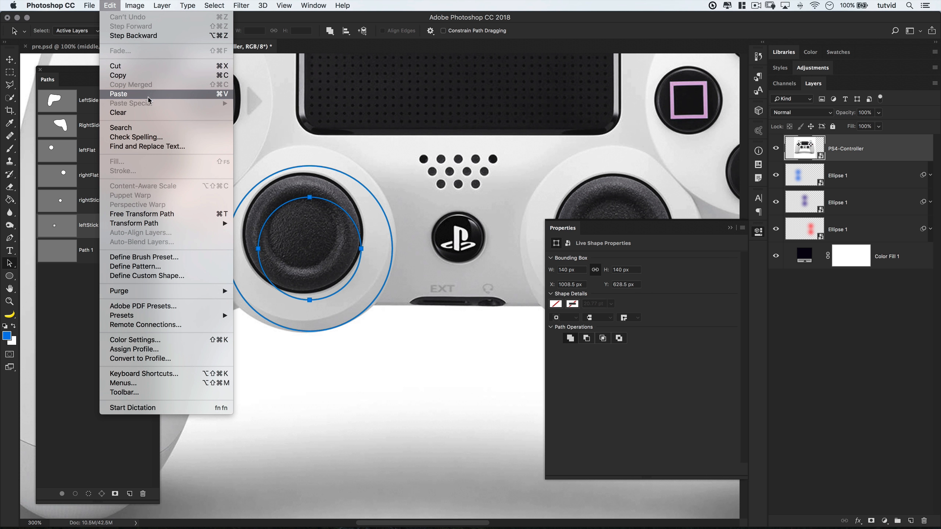
pyautogui.click(108, 215)
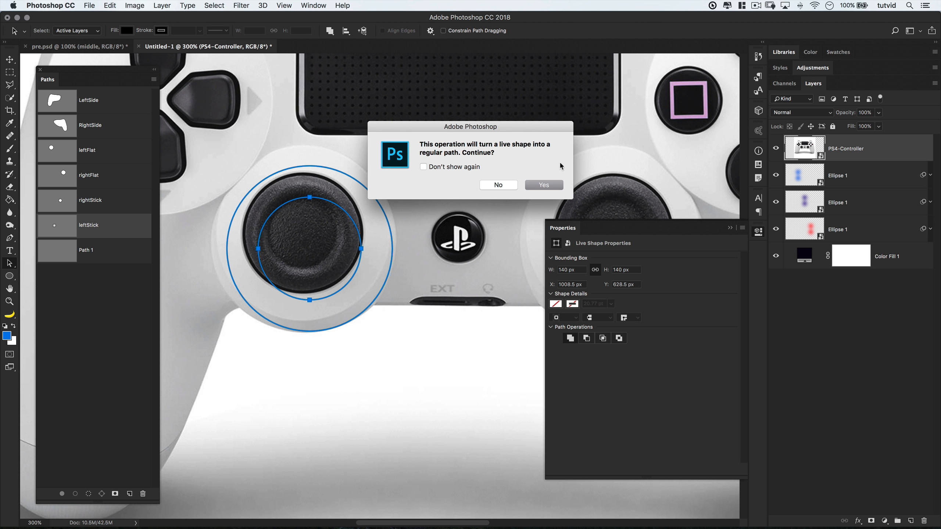
pyautogui.click(544, 184)
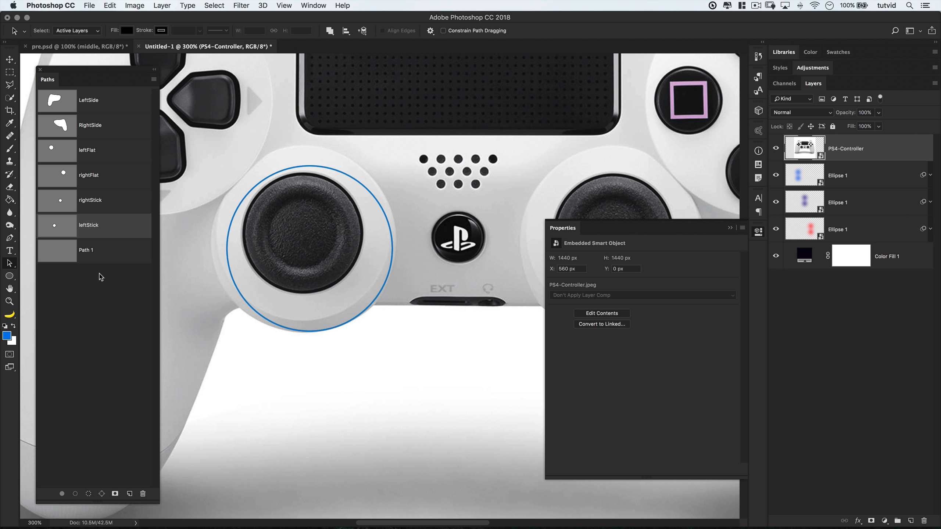
pyautogui.click(99, 251)
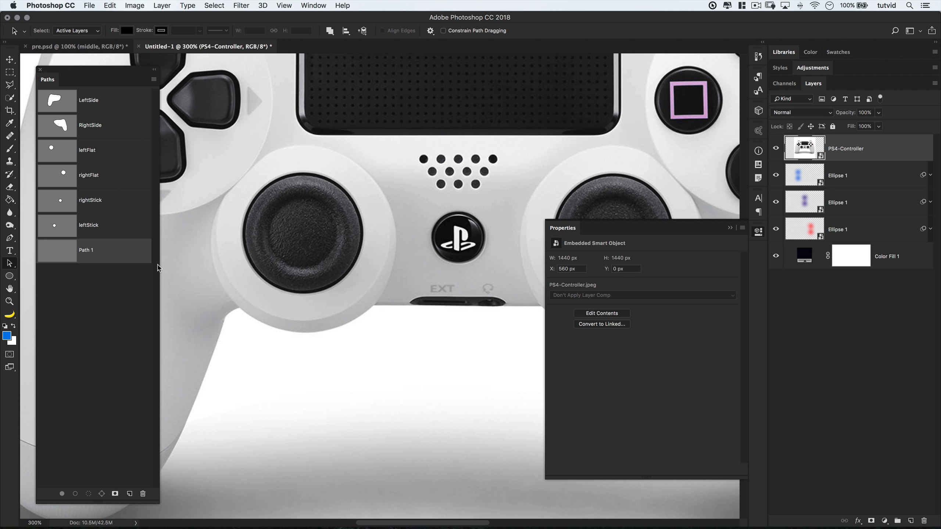
pyautogui.press('cmd+v')
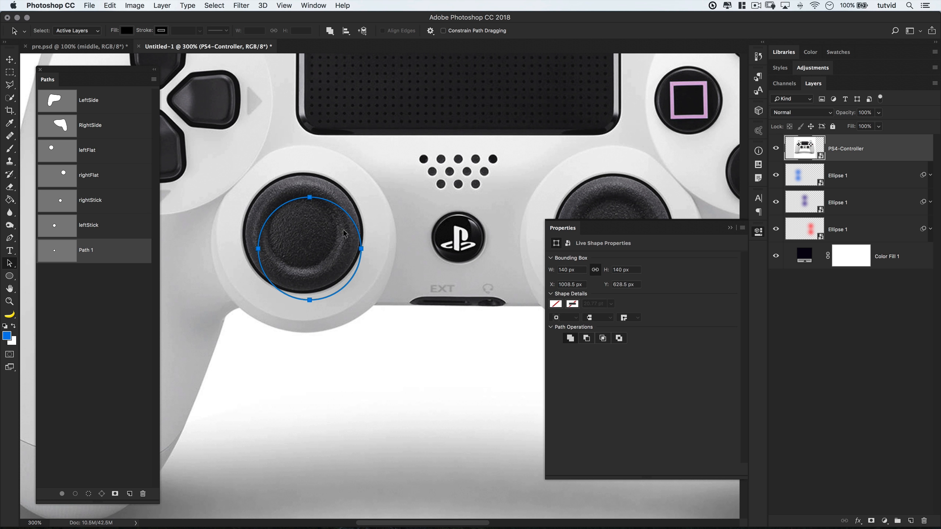
# - Rename the path holding the left 140 px circle as leftAnalog
pyautogui.doubleClick(87, 250)
pyautogui.write('leftAnalog')
pyautogui.press('Return')
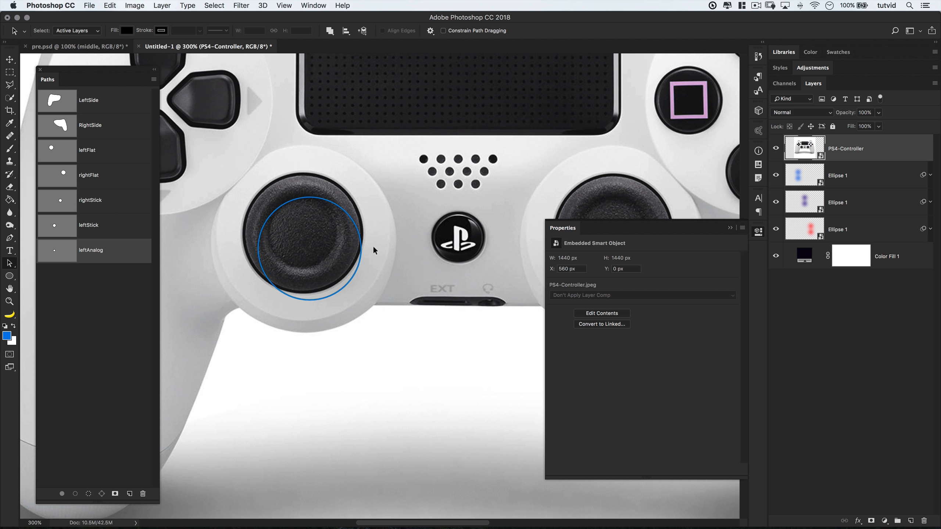
# - Copy the 140 px circle from leftAnalog and paste it into the rightStick path
pyautogui.moveTo(631, 181); pyautogui.dragTo(599, 170)
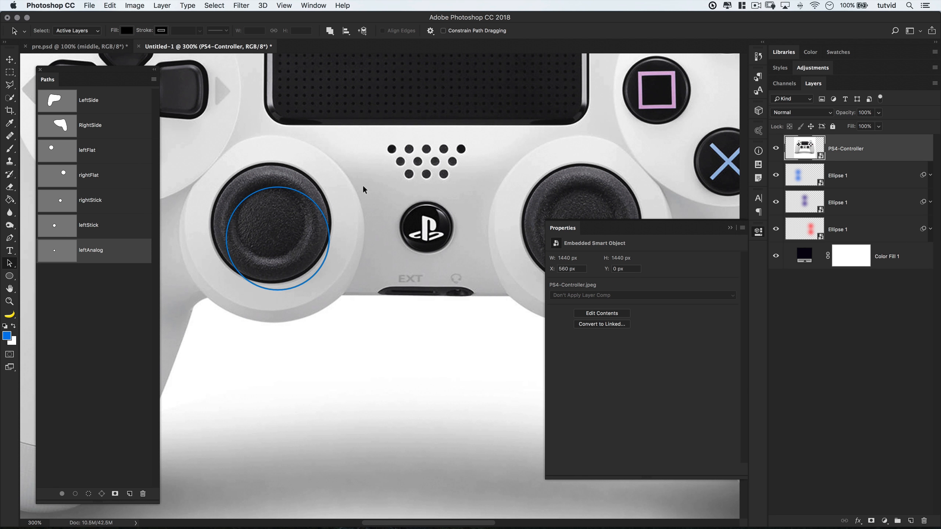
pyautogui.click(323, 210)
pyautogui.hscroll(10, 354, 254)
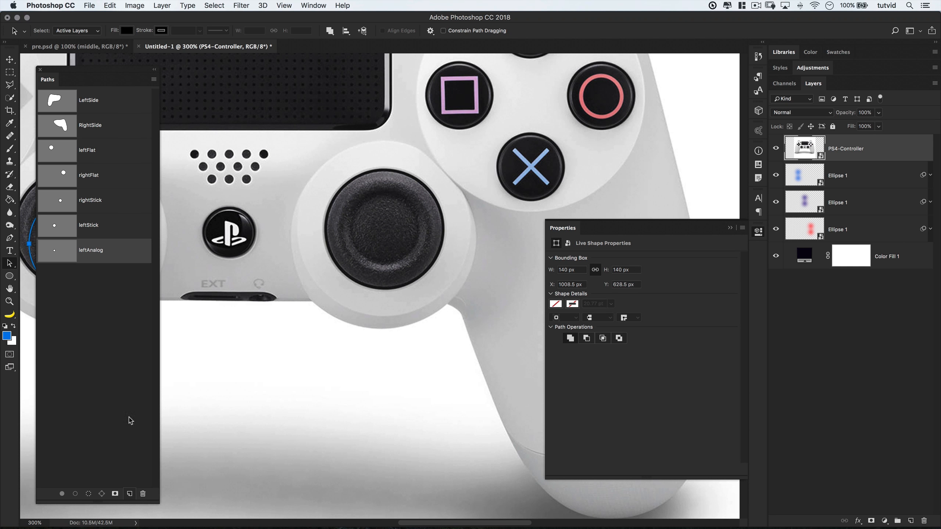
pyautogui.click(101, 201)
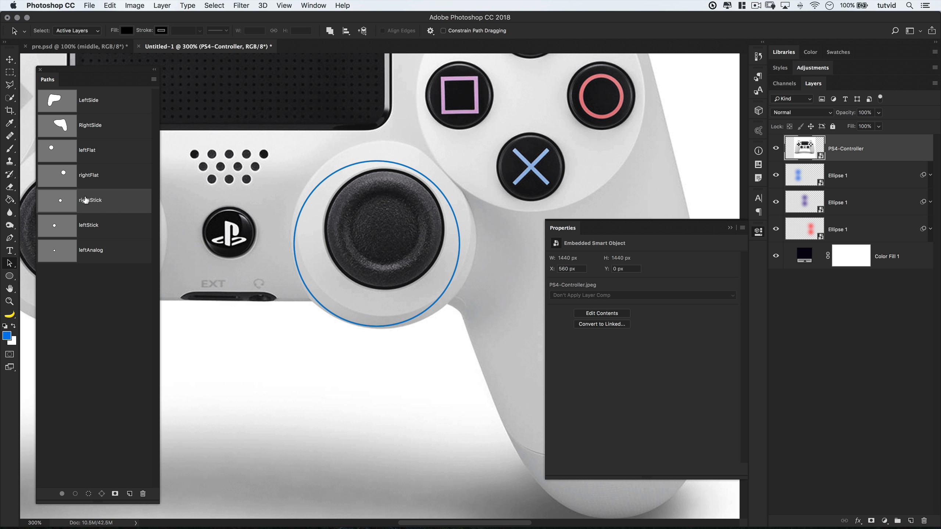
pyautogui.press('super+v')
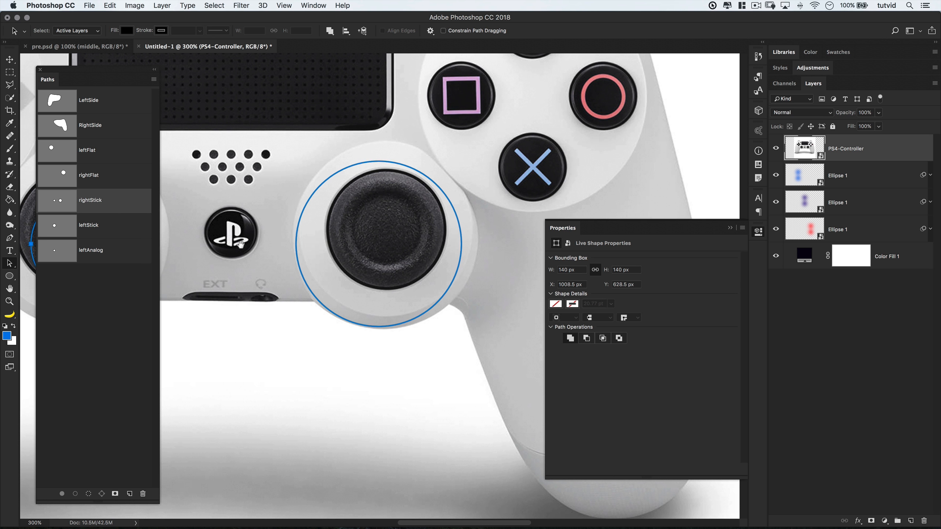
# - Align both rightStick circles on their horizontal and vertical centers and move them together onto the right thumbstick, at about X 1365 px
pyautogui.hscroll(-10, 237, 252)
pyautogui.hscroll(7, 258, 215)
pyautogui.hscroll(2, 258, 215)
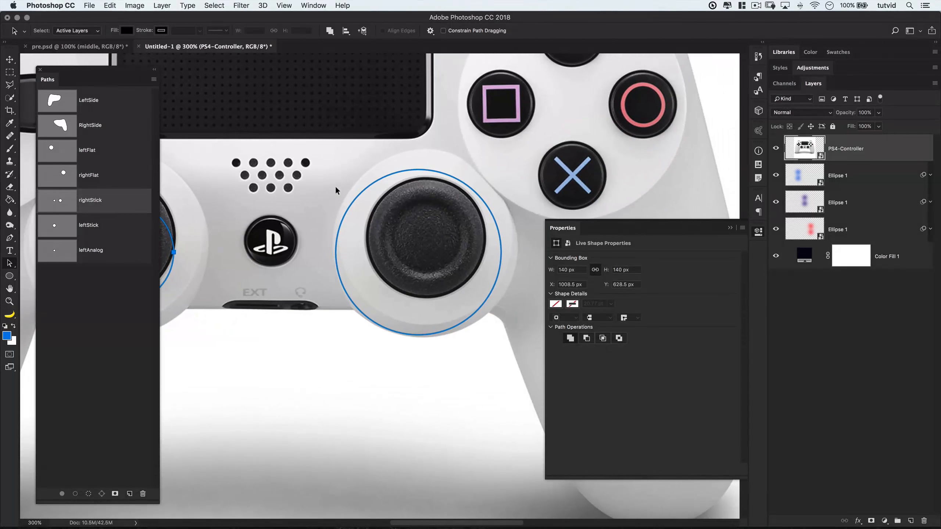
pyautogui.moveTo(343, 178); pyautogui.dragTo(373, 208)
pyautogui.click(346, 32)
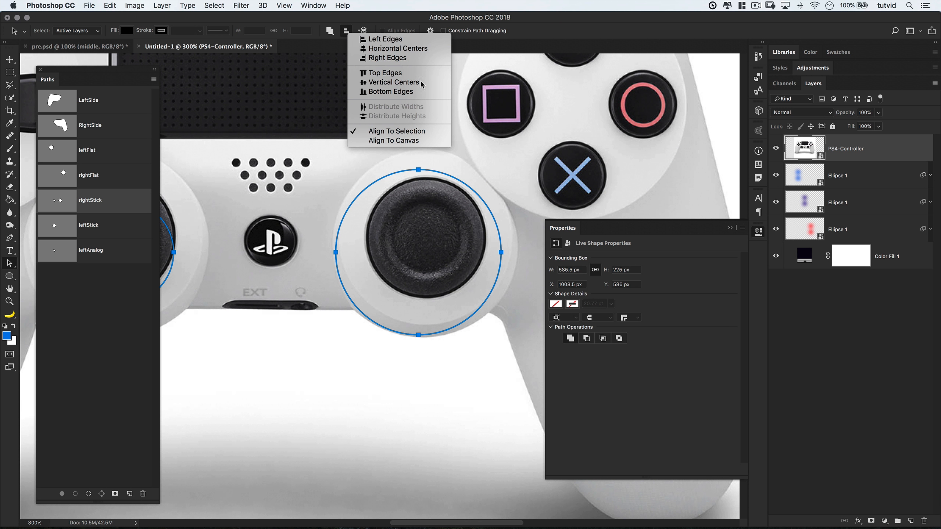
pyautogui.click(408, 48)
pyautogui.click(345, 31)
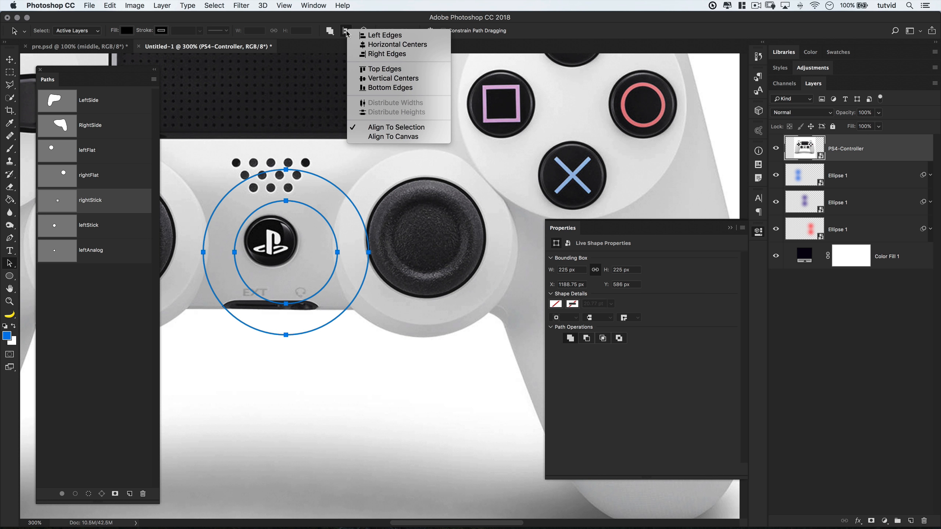
pyautogui.click(393, 80)
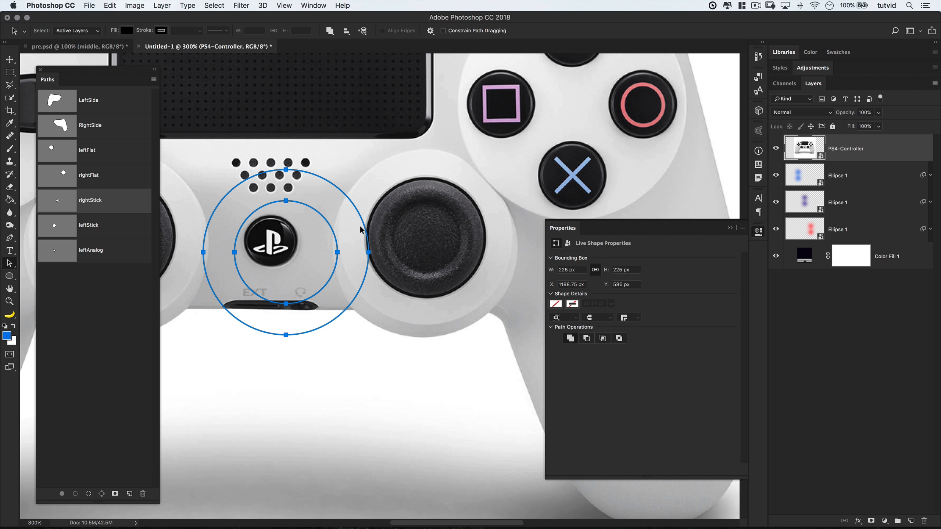
pyautogui.moveTo(366, 227); pyautogui.dragTo(496, 227)
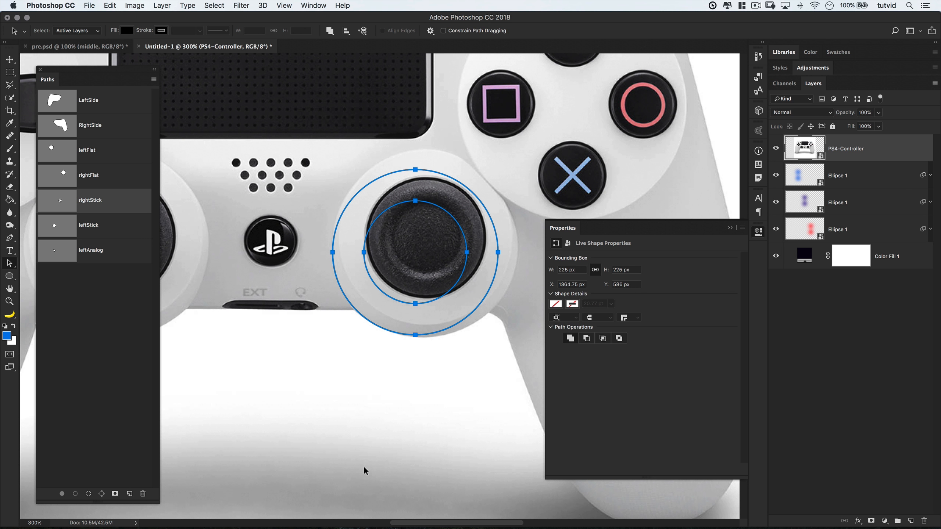
# - Cut the 140 px inner circle out of the rightStick path, turning off further live shape conversion warnings
pyautogui.click(364, 470)
pyautogui.click(434, 205)
pyautogui.click(113, 6)
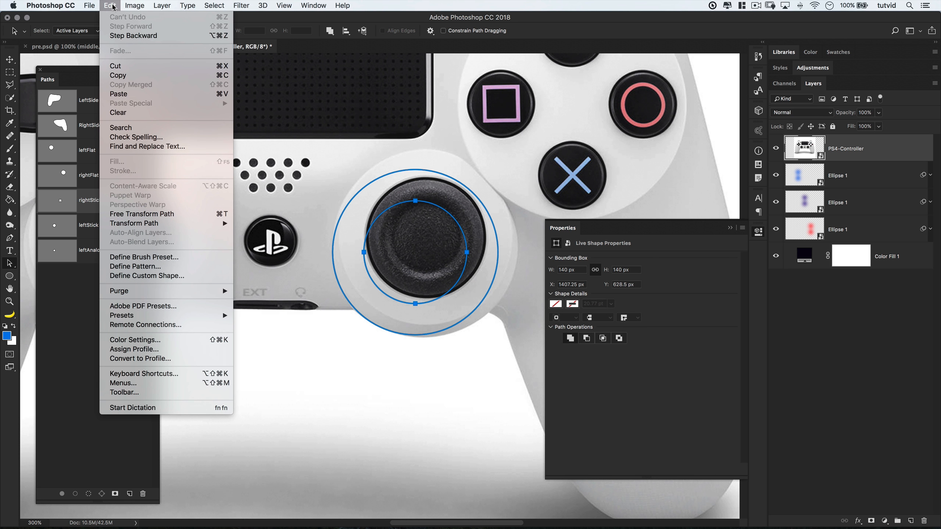
pyautogui.click(135, 66)
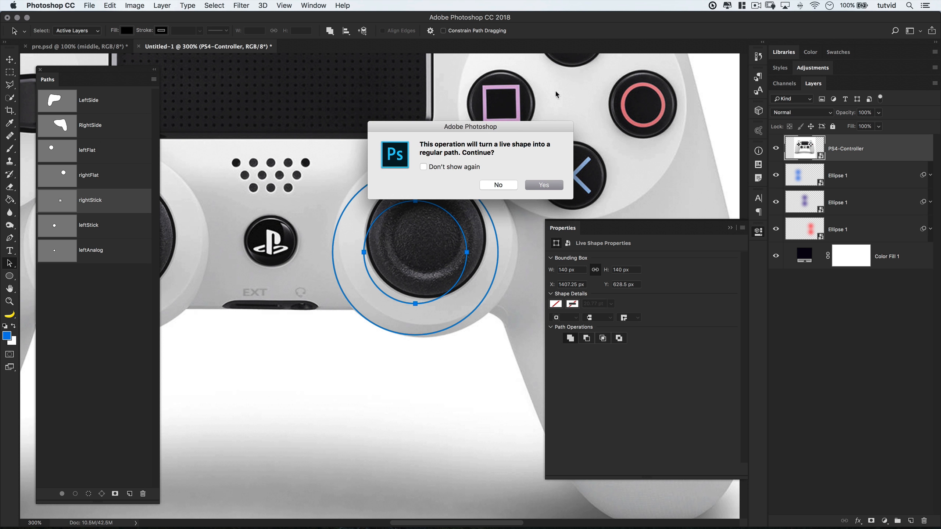
pyautogui.click(535, 186)
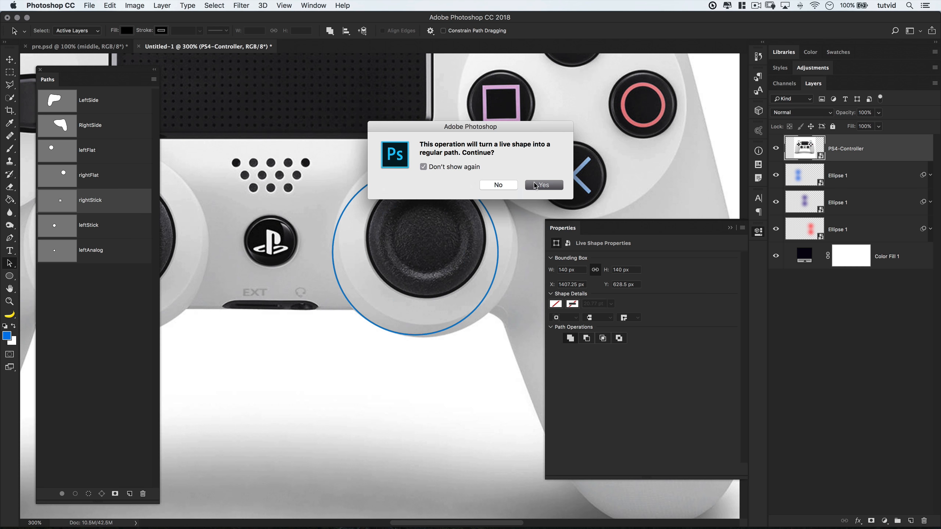
# - Create a path named rightAnalog and paste the cut 140 px circle into it
pyautogui.click(133, 498)
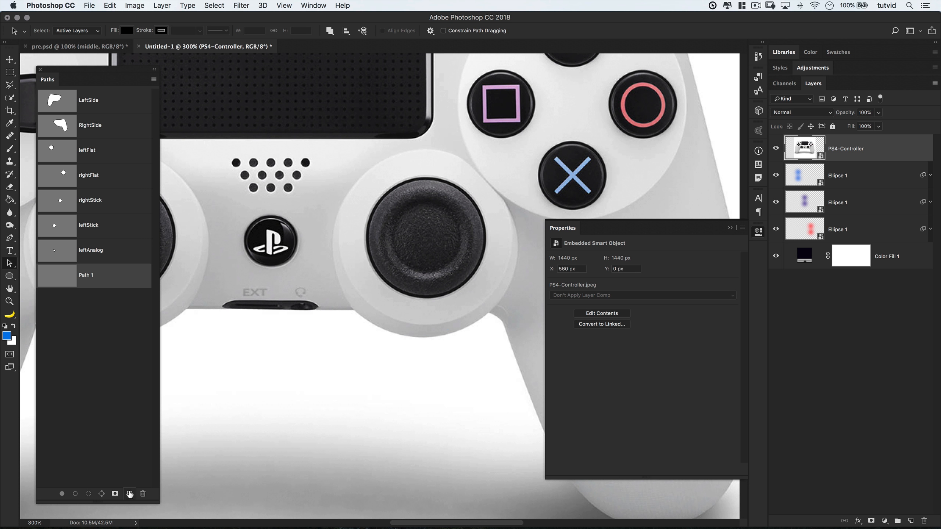
pyautogui.write('rightAnalog')
pyautogui.press('Return')
pyautogui.hotkey('ctrl', 'v')
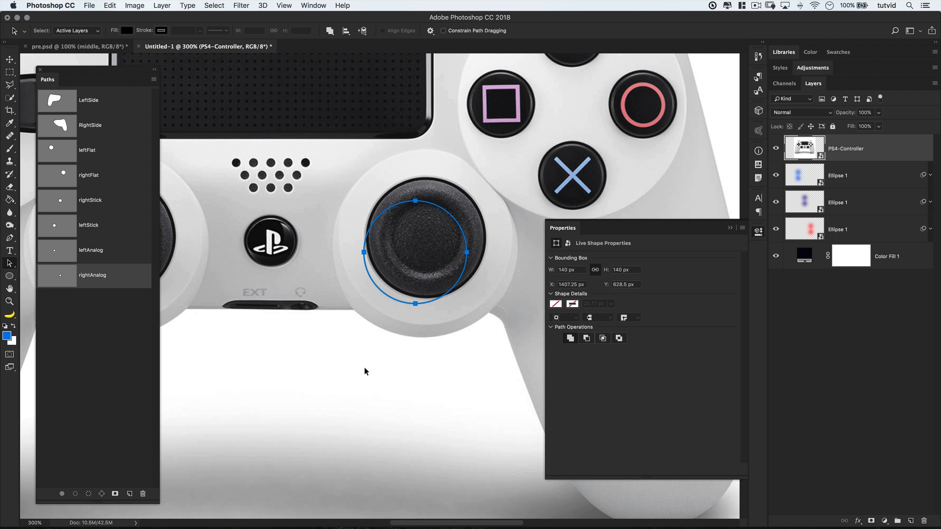
pyautogui.click(358, 418)
# - With no path selected, start a rounded rectangle path on the touchpad, 450 px wide and 250 px high
pyautogui.scroll(10, 370, 333)
pyautogui.hscroll(-6, 371, 334)
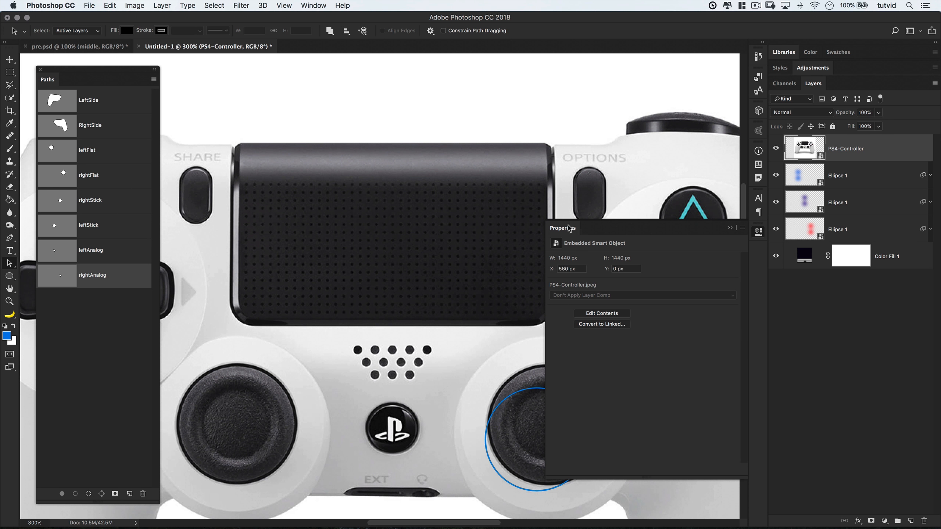
pyautogui.moveTo(572, 229); pyautogui.dragTo(587, 228)
pyautogui.scroll(-2, 399, 204)
pyautogui.hscroll(3, 398, 204)
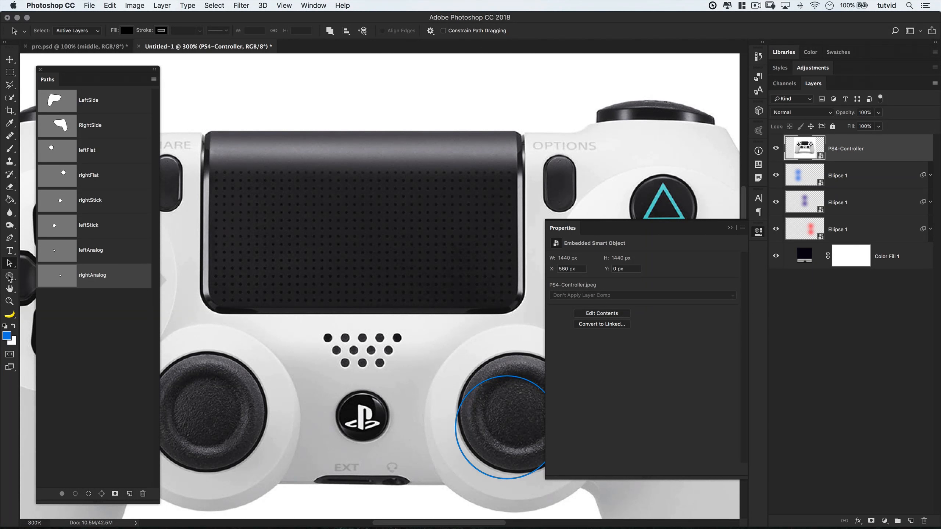
pyautogui.moveTo(9, 276); pyautogui.dragTo(55, 290)
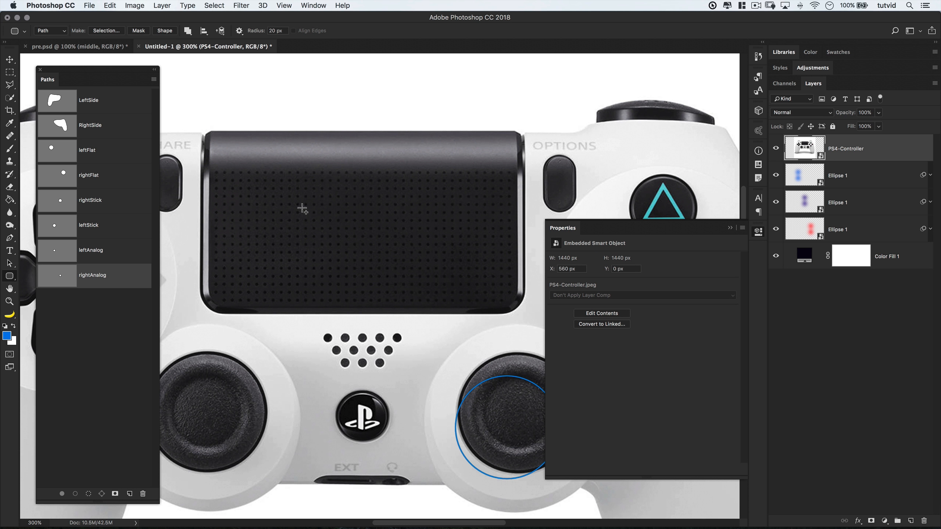
pyautogui.click(302, 209)
pyautogui.click(329, 325)
pyautogui.click(106, 337)
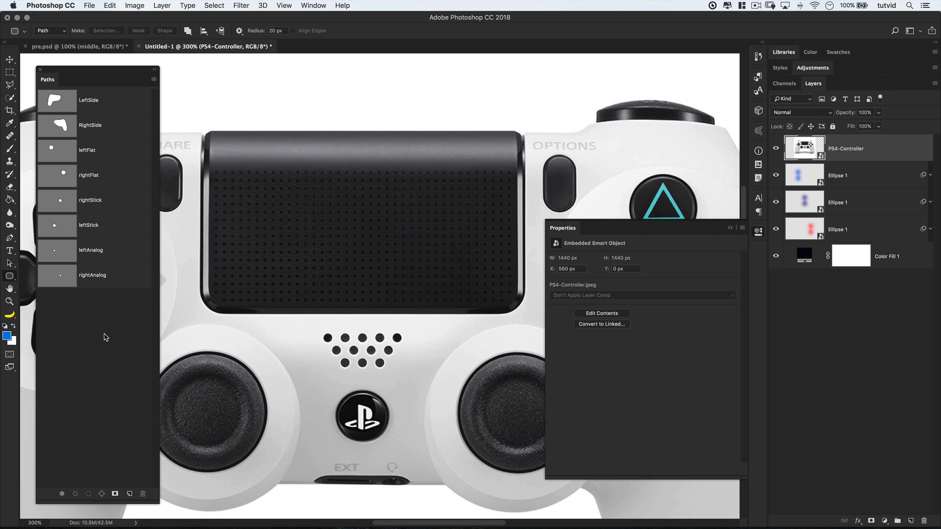
pyautogui.click(289, 182)
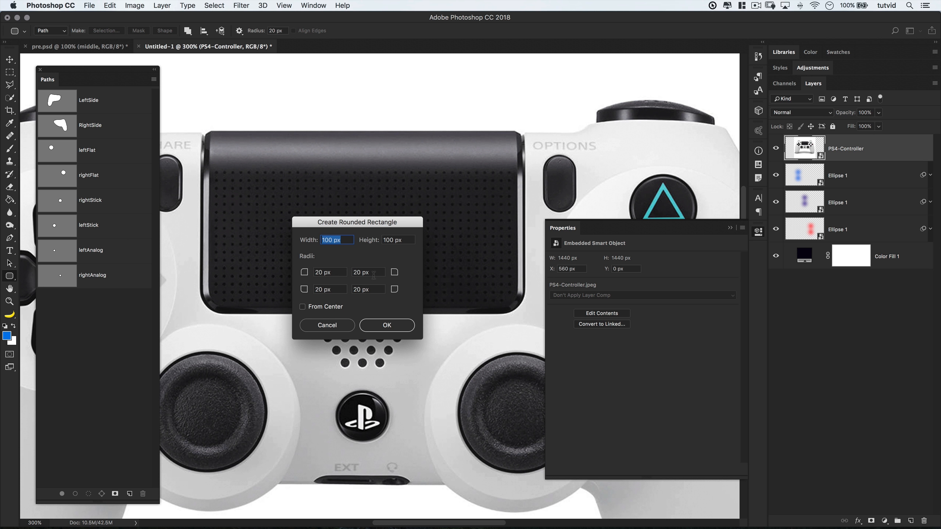
pyautogui.write('450')
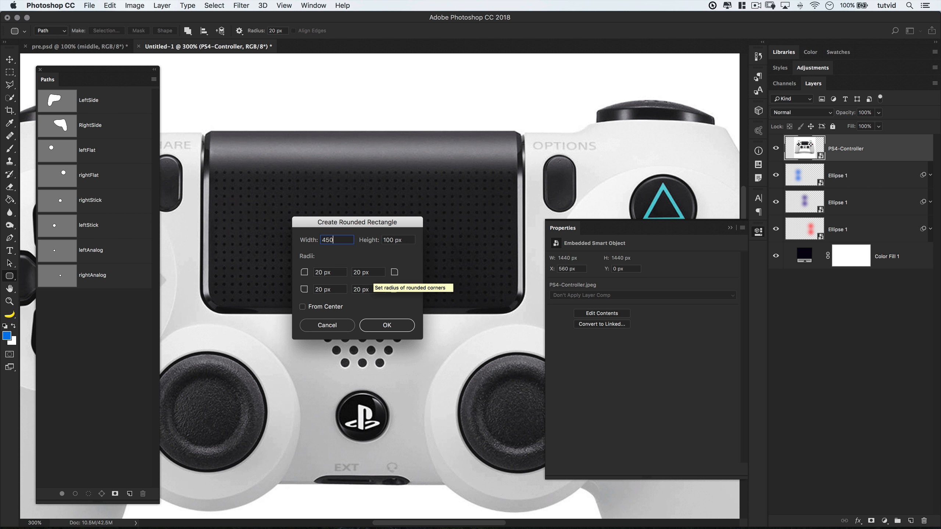
pyautogui.press('Tab')
pyautogui.write('250')
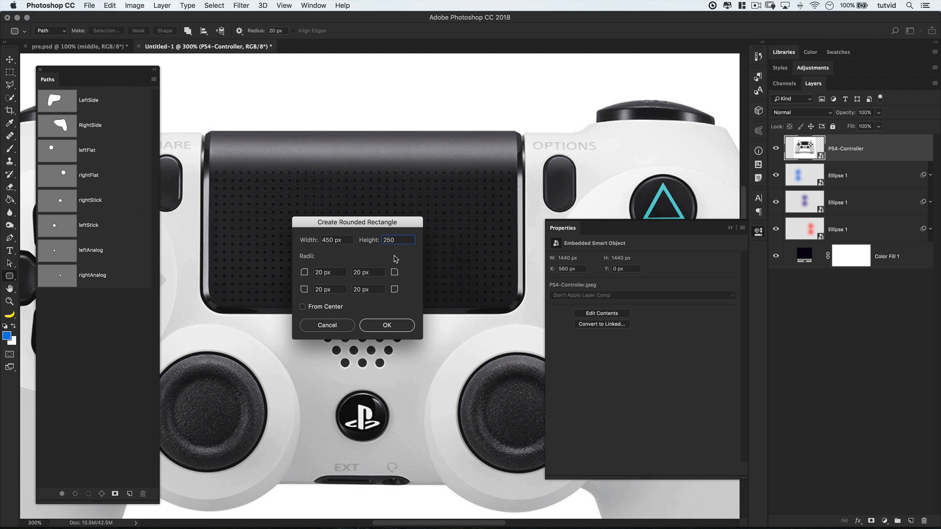
# - Set all four corner radii to 45 px and create the rounded rectangle
pyautogui.press('Tab')
pyautogui.write('45')
pyautogui.press('Tab')
pyautogui.write('45')
pyautogui.press('Tab')
pyautogui.write('45')
pyautogui.press('Tab')
pyautogui.write('45')
pyautogui.click(386, 326)
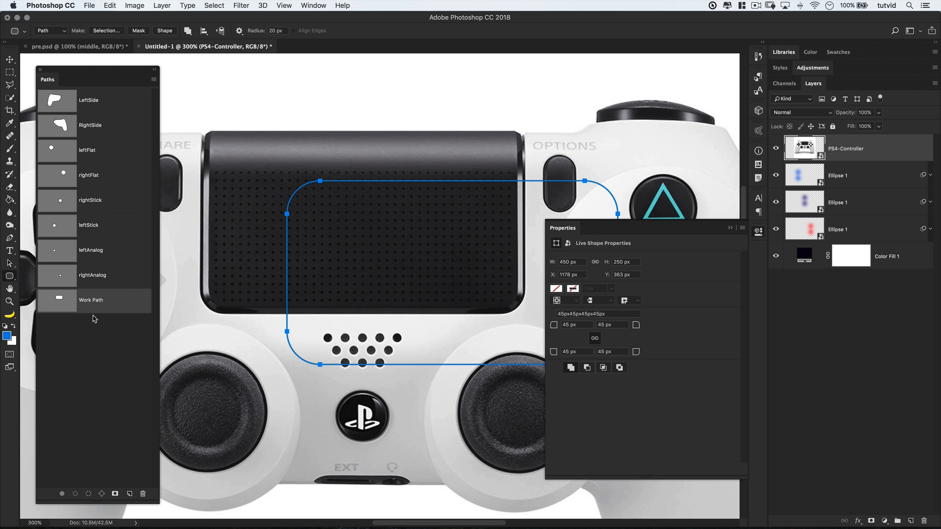
# - Save the rounded rectangle's work path as touchpad and move the shape over the controller's touchpad
pyautogui.doubleClick(91, 302)
pyautogui.write('touchpad')
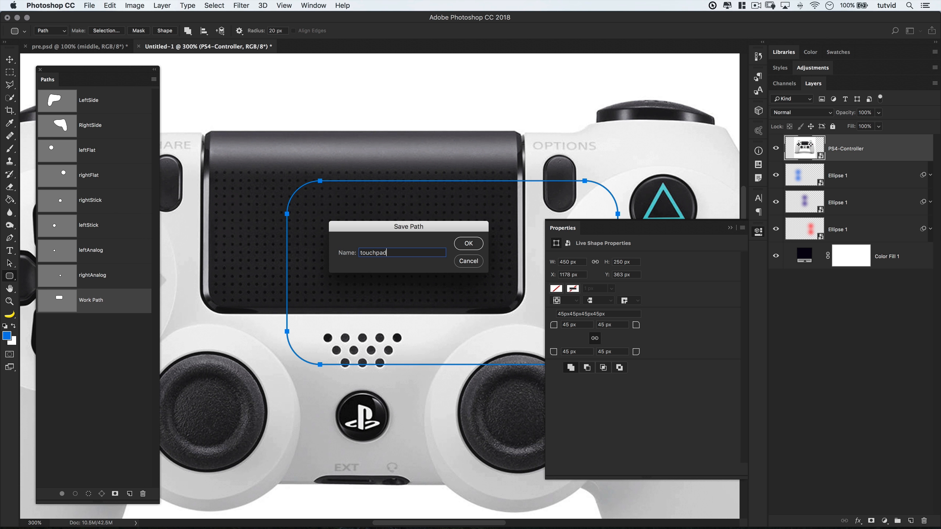
pyautogui.press('Return')
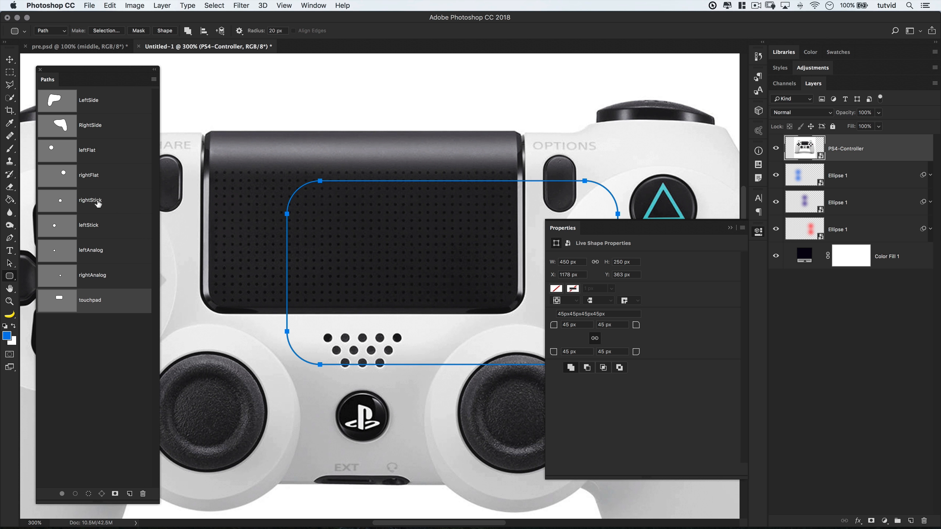
pyautogui.press('a')
pyautogui.moveTo(436, 179); pyautogui.dragTo(352, 133)
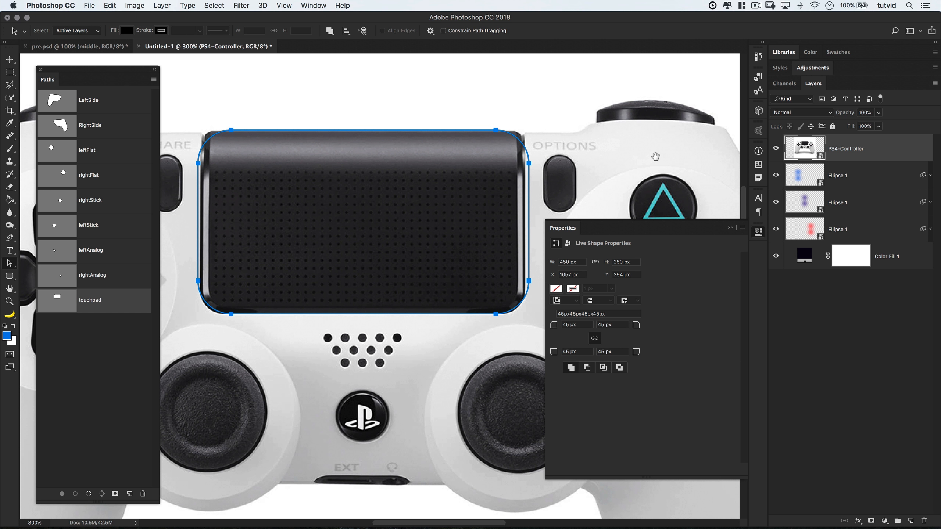
# - With no path selected, create a separate 160 × 30 px rounded rectangle path with fully rounded ends near the right shoulder button
pyautogui.moveTo(603, 161); pyautogui.dragTo(387, 217)
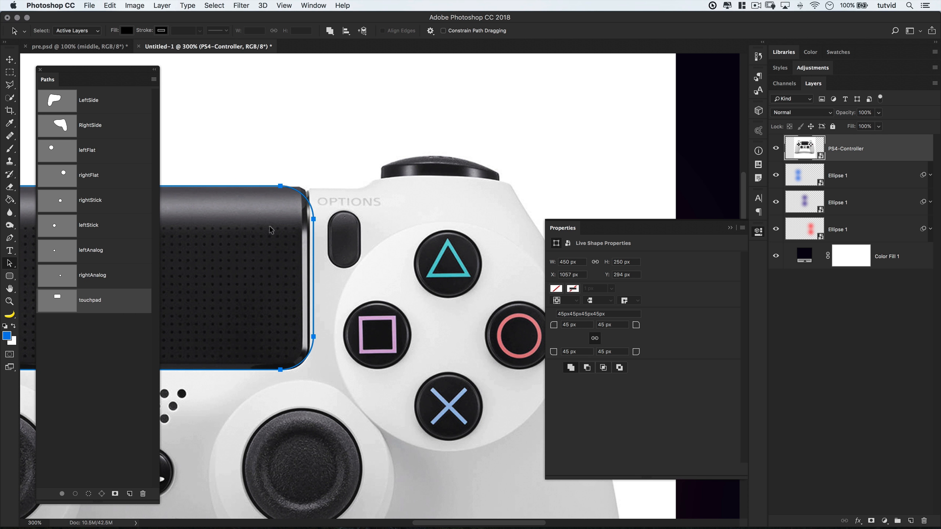
pyautogui.click(10, 276)
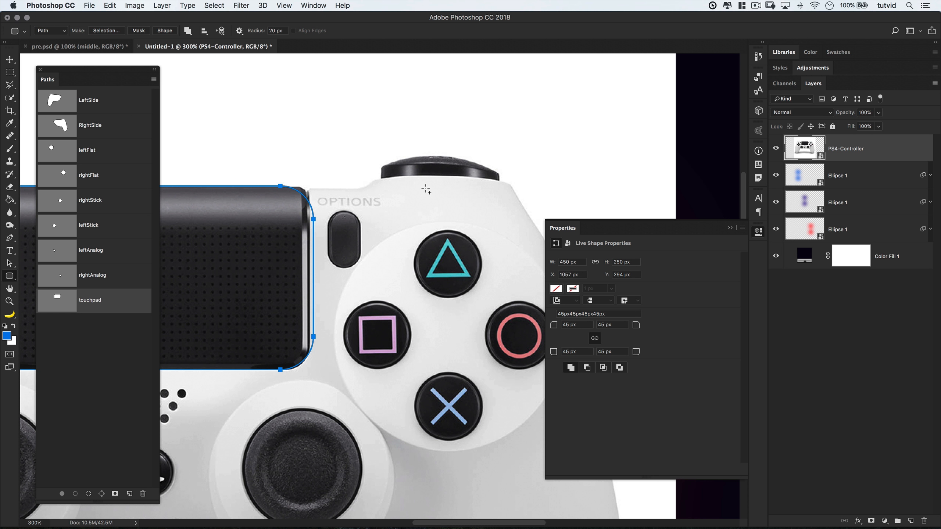
pyautogui.click(89, 356)
pyautogui.click(397, 189)
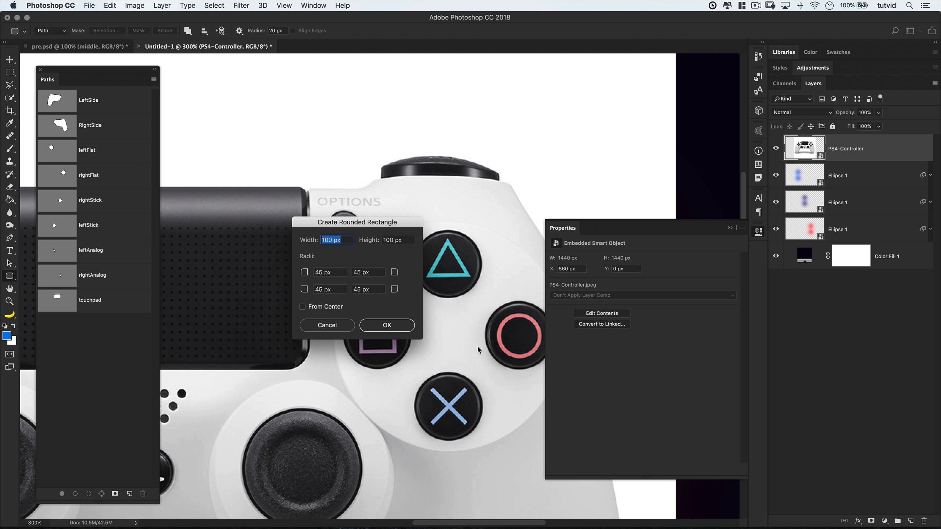
pyautogui.write('160')
pyautogui.press('Tab')
pyautogui.write('30')
pyautogui.press('Tab')
pyautogui.click(394, 328)
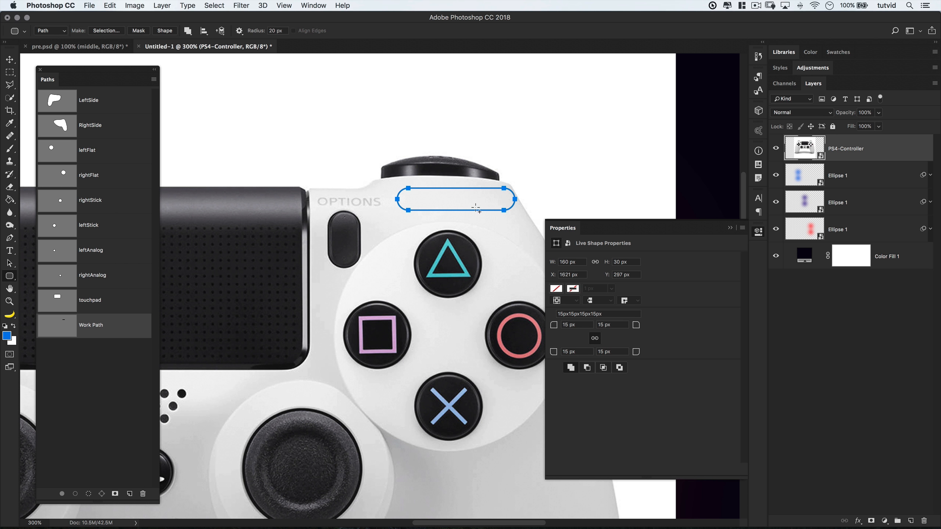
# - Move the 160 × 30 px shape onto the right shoulder button and save its work path as rButton
pyautogui.click(10, 264)
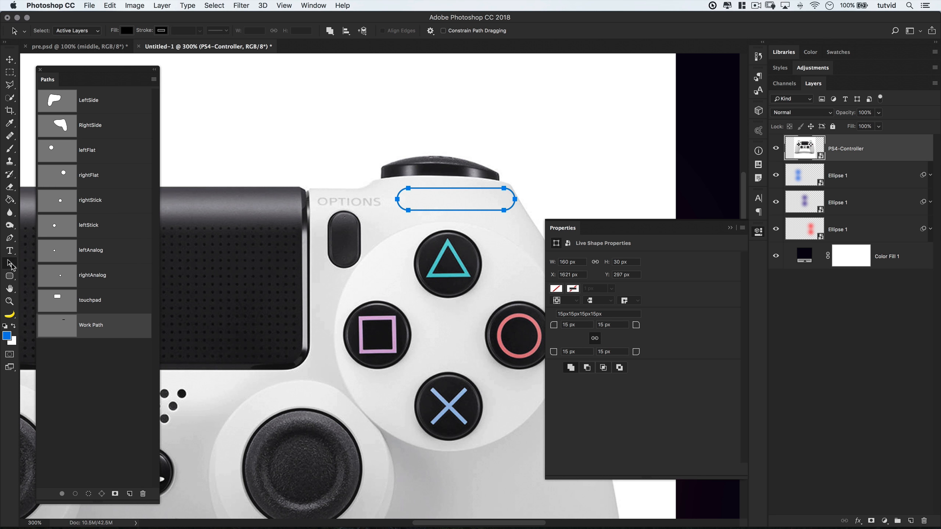
pyautogui.moveTo(482, 188); pyautogui.dragTo(466, 166)
pyautogui.hscroll(-5, 558, 213)
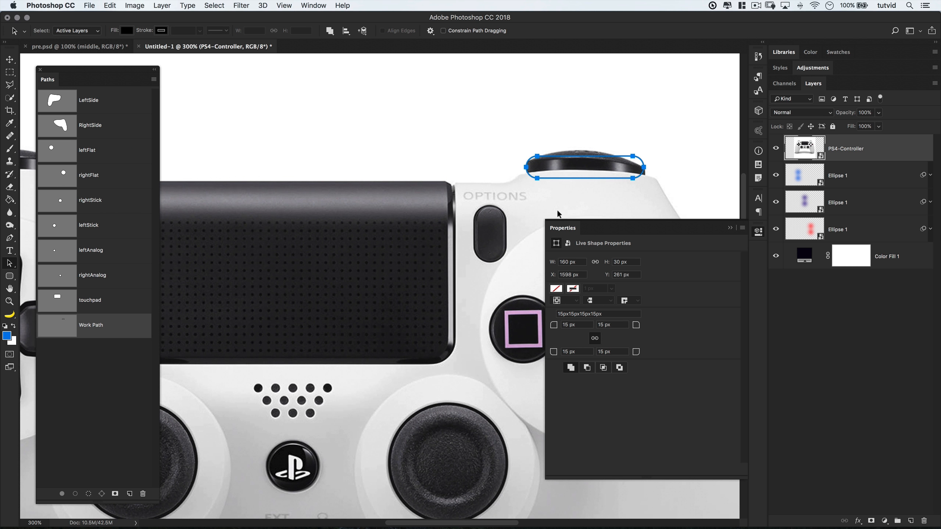
pyautogui.press('super+1')
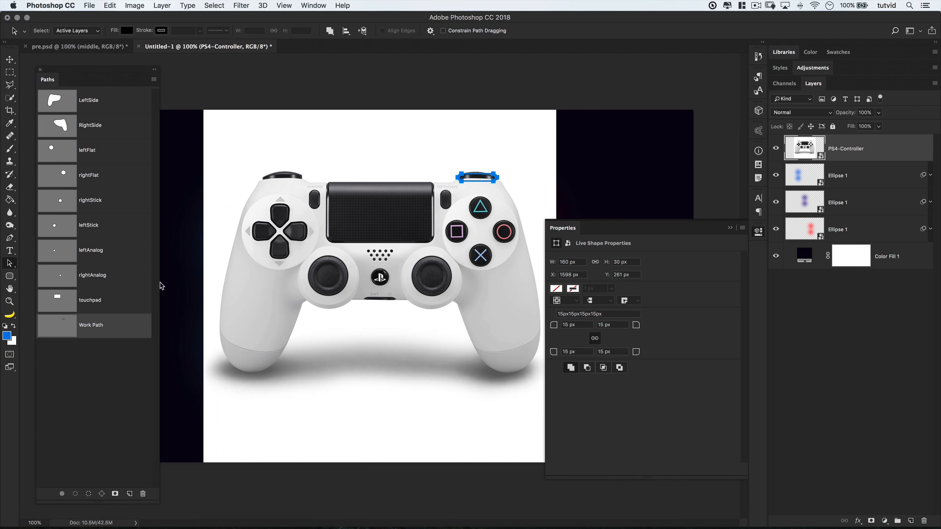
pyautogui.doubleClick(95, 325)
pyautogui.write('R')
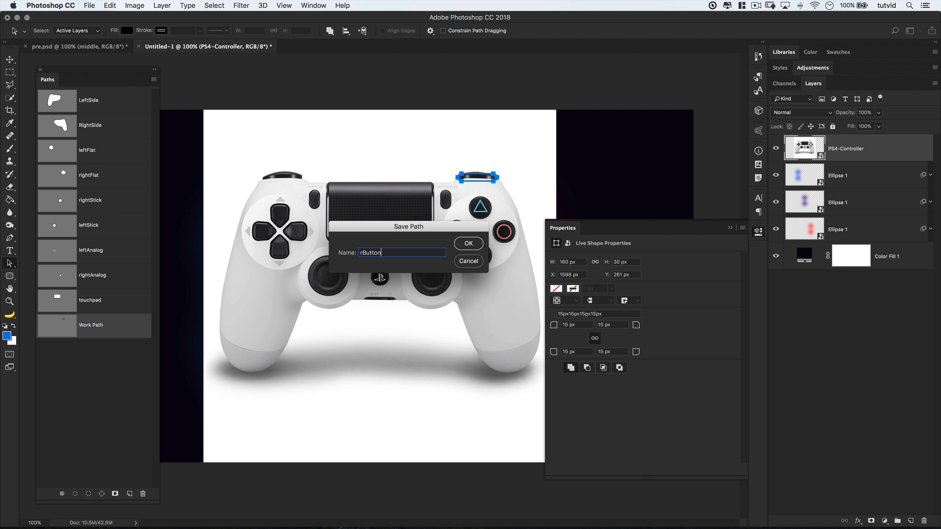
pyautogui.press('Return')
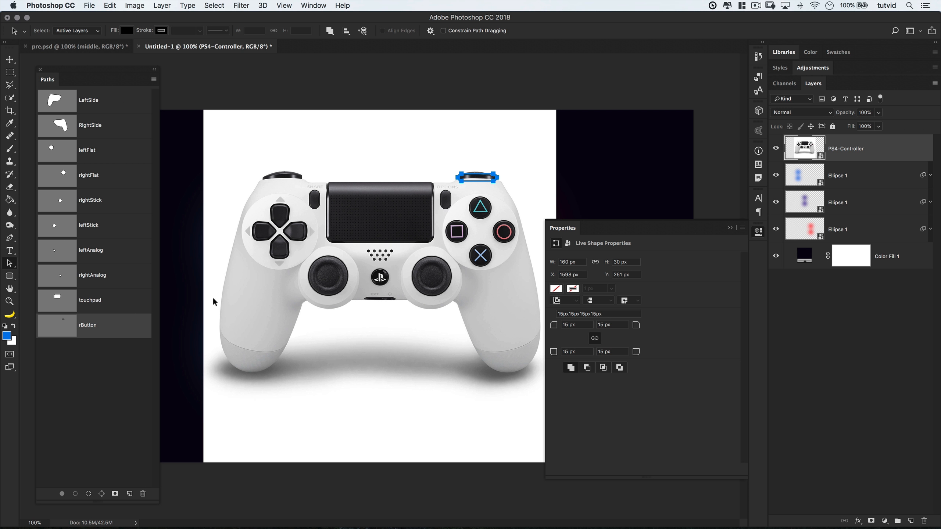
# - Duplicate the rButton shape into a new path, move it onto the left shoulder button and name the path lButton
pyautogui.click(130, 494)
pyautogui.press('super+v')
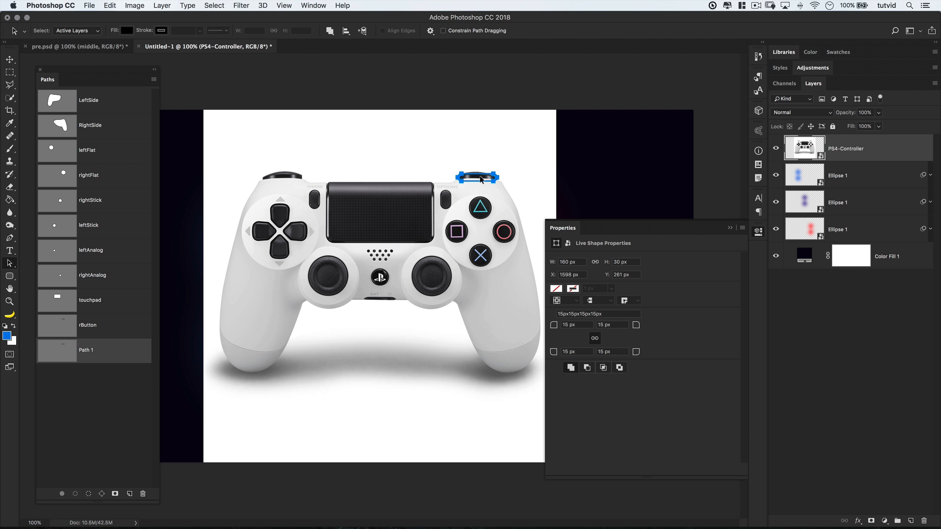
pyautogui.moveTo(475, 177); pyautogui.dragTo(281, 177)
pyautogui.doubleClick(85, 351)
pyautogui.write('lButton')
pyautogui.press('Return')
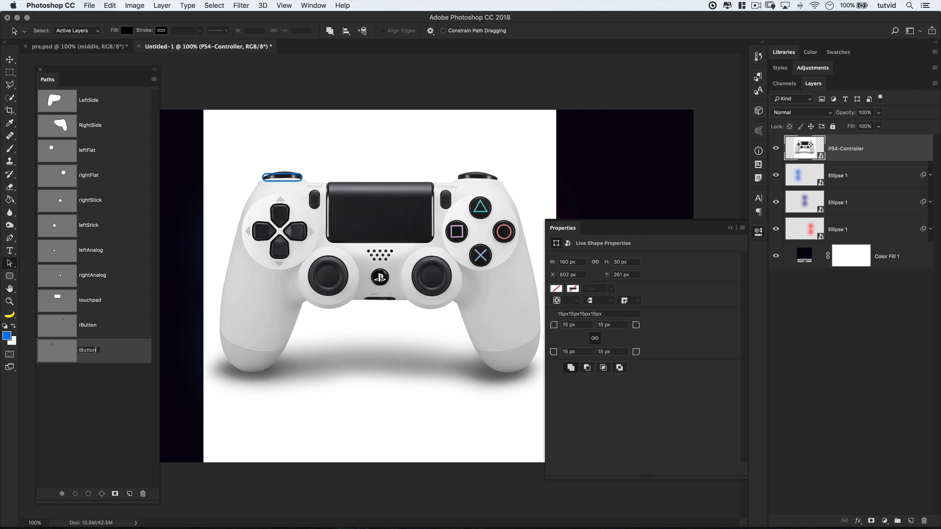
# - With no path selected, create a 90 × 90 px ellipse path among the four face buttons
pyautogui.press('z')
pyautogui.click(489, 262)
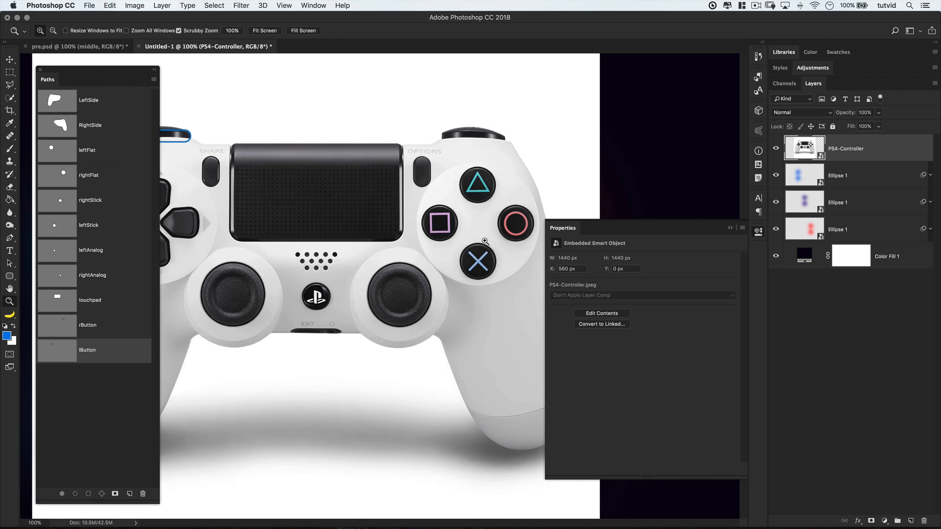
pyautogui.click(385, 205)
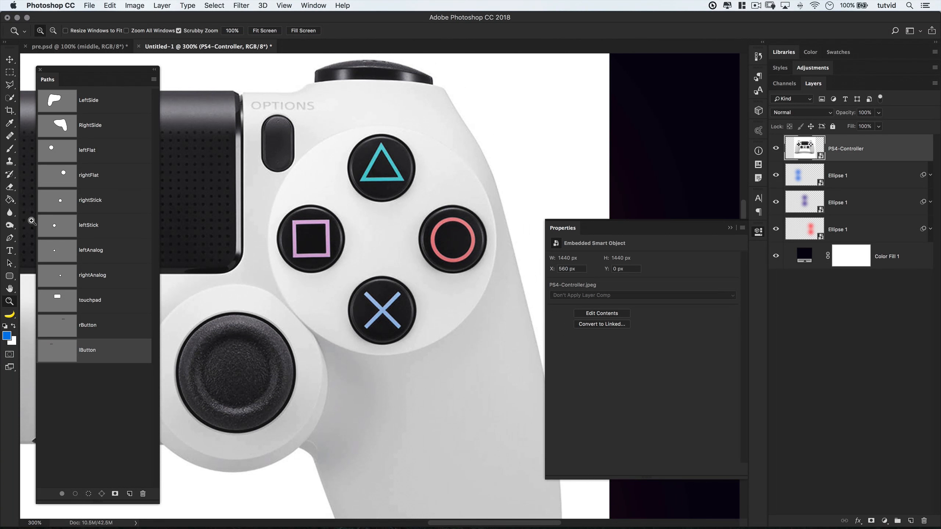
pyautogui.moveTo(10, 278); pyautogui.dragTo(65, 296)
pyautogui.click(65, 294)
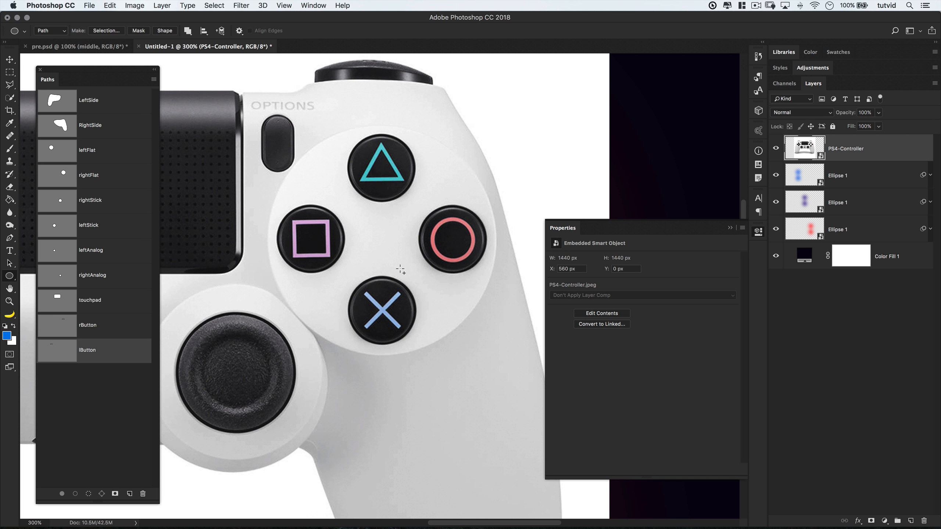
pyautogui.click(128, 403)
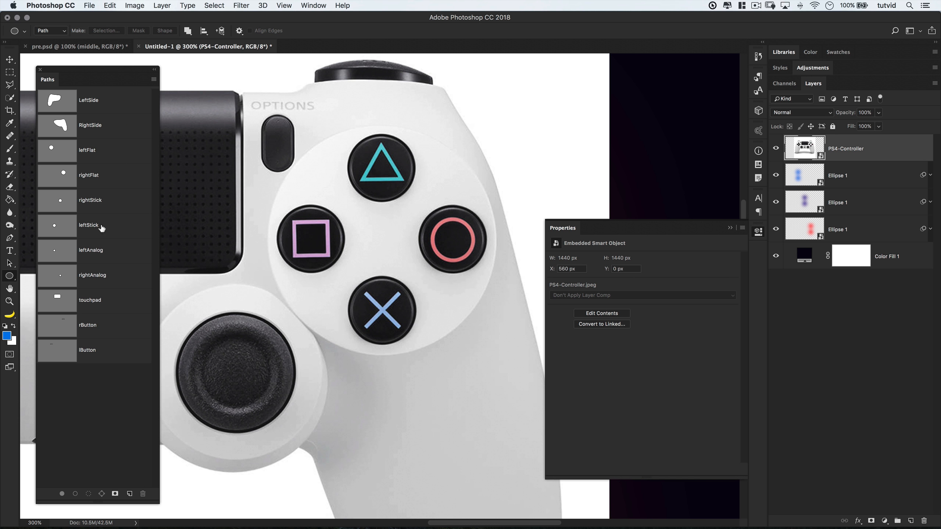
pyautogui.click(357, 248)
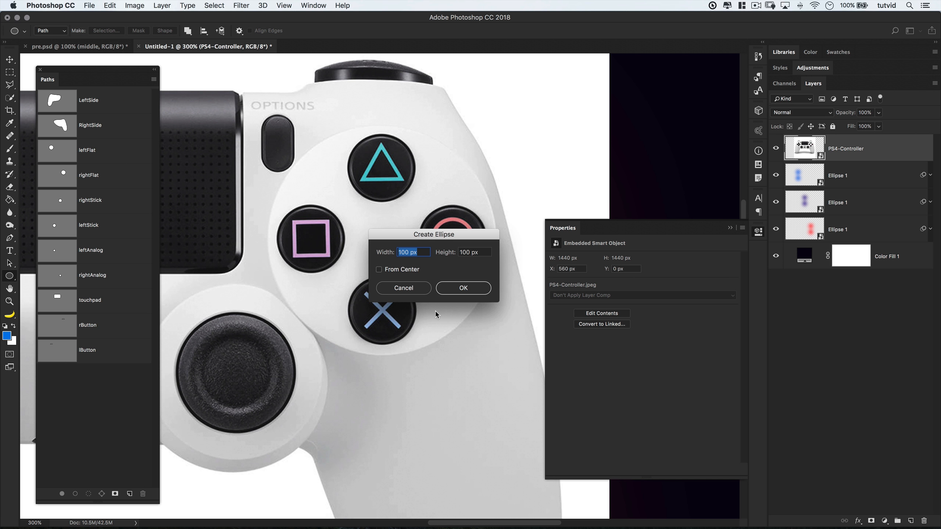
pyautogui.write('90')
pyautogui.press('Tab')
pyautogui.write('90')
pyautogui.click(486, 286)
# - Move the 90 × 90 px circle onto the triangle button and save its work path as triangle
pyautogui.press('a')
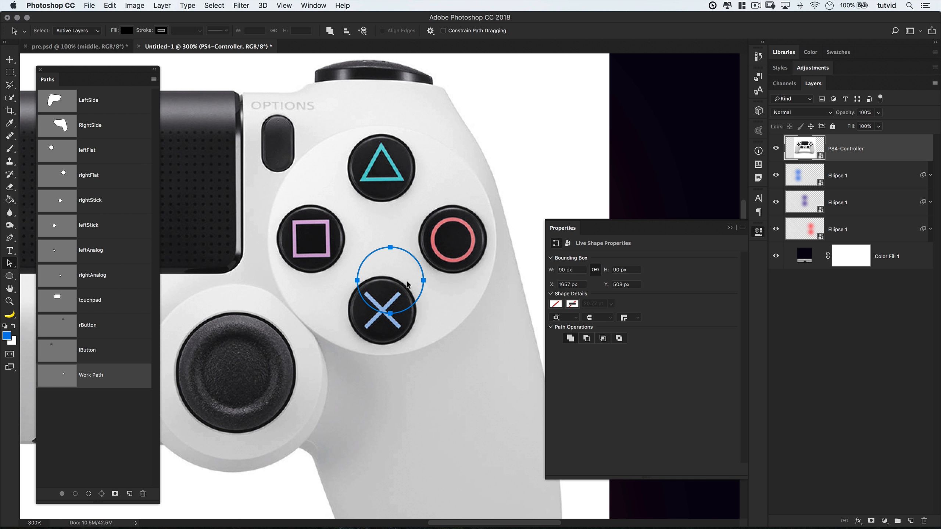
pyautogui.moveTo(404, 250); pyautogui.dragTo(396, 143)
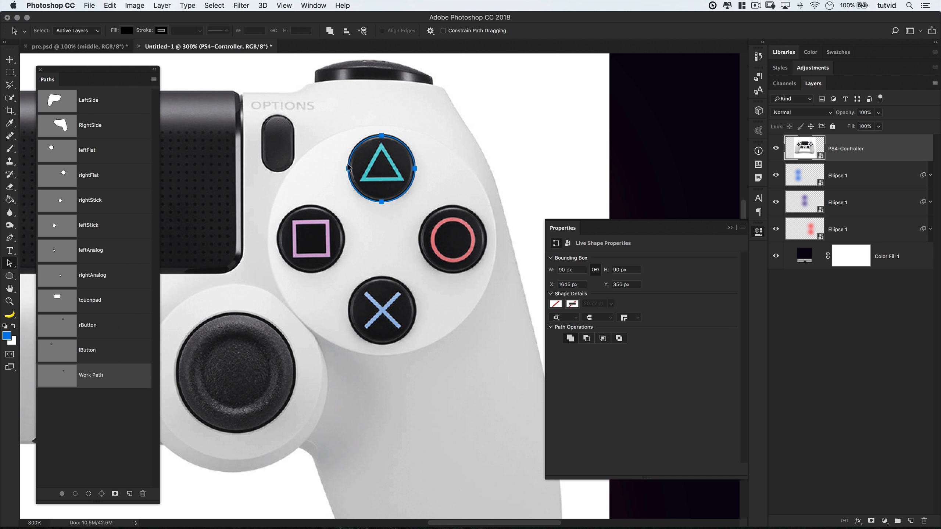
pyautogui.doubleClick(92, 376)
pyautogui.write('tri')
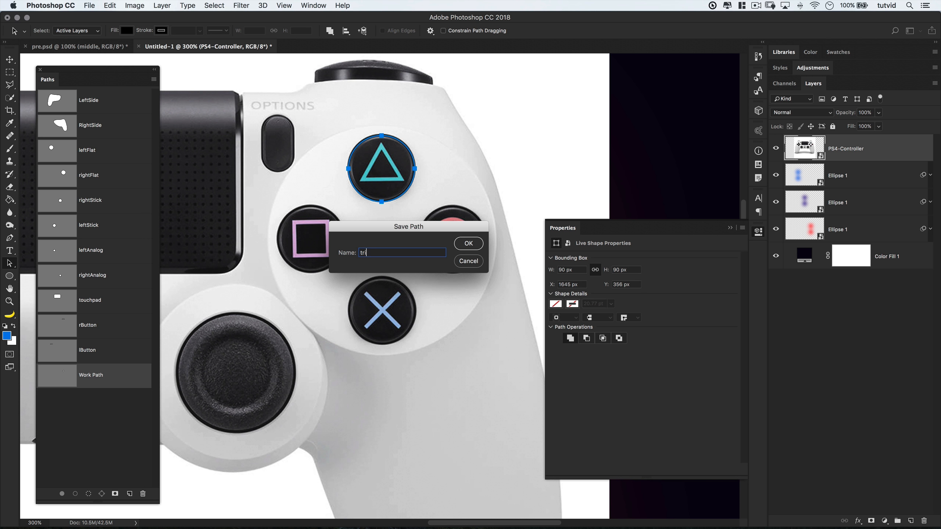
pyautogui.write('nngle')
pyautogui.press('Return')
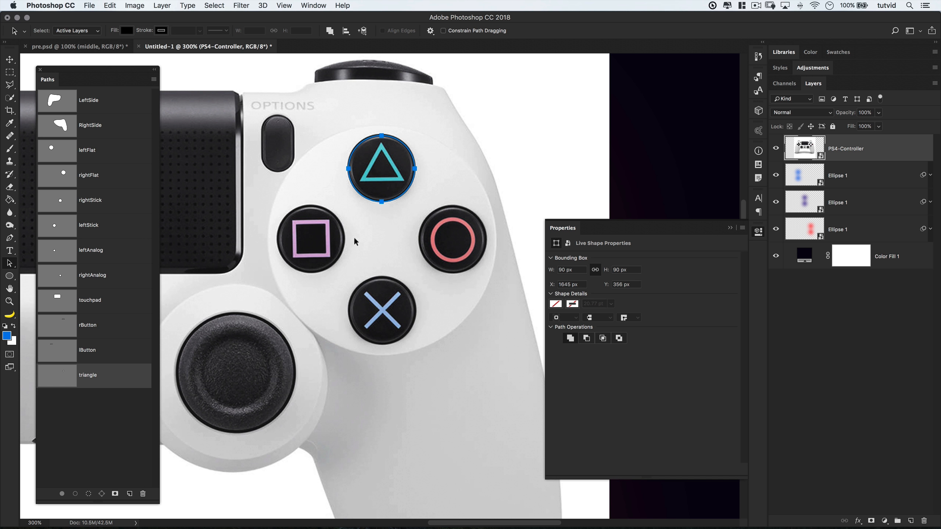
# - Duplicate the circle onto the X button and paste a copy of the pair rotated 90° onto the square and circle buttons
pyautogui.moveTo(391, 201); pyautogui.dragTo(391, 346)
pyautogui.keyDown('shift'); pyautogui.click(396, 197); pyautogui.keyUp('shift')
pyautogui.click(116, 8)
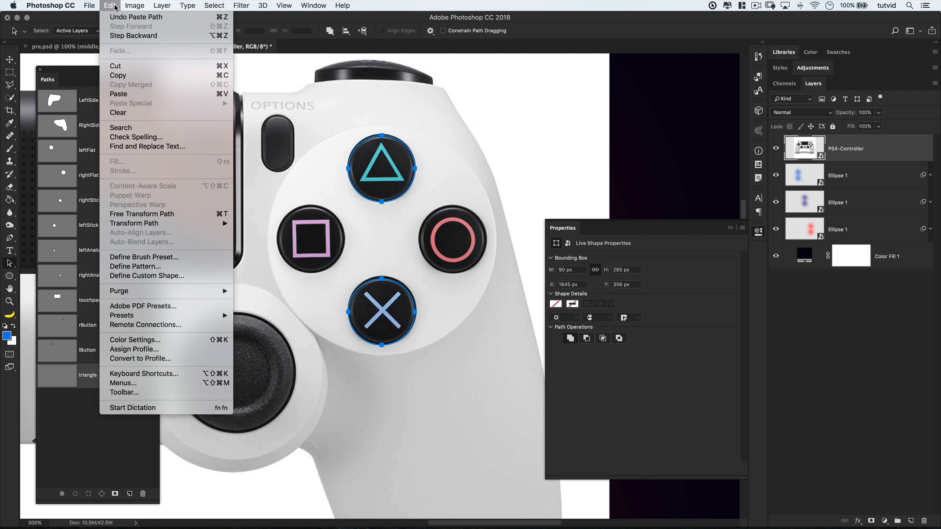
pyautogui.click(164, 214)
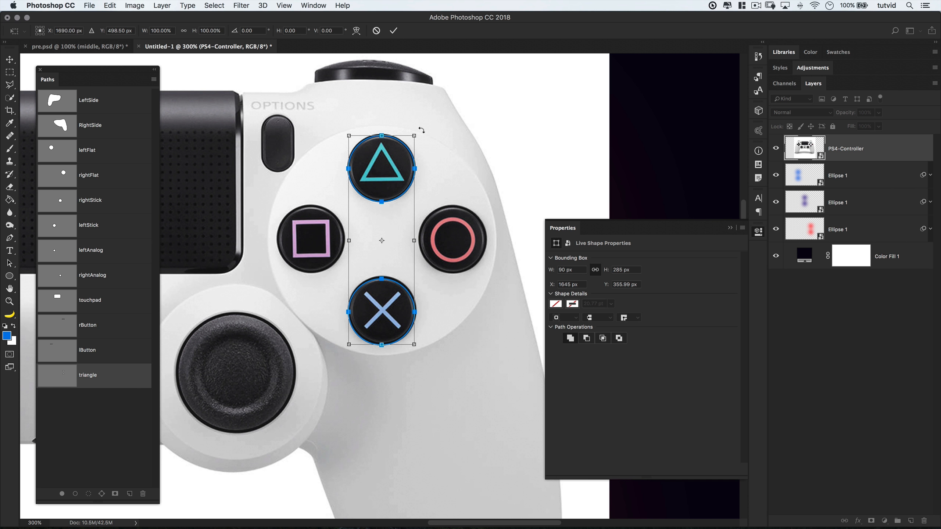
pyautogui.moveTo(421, 130); pyautogui.dragTo(492, 281)
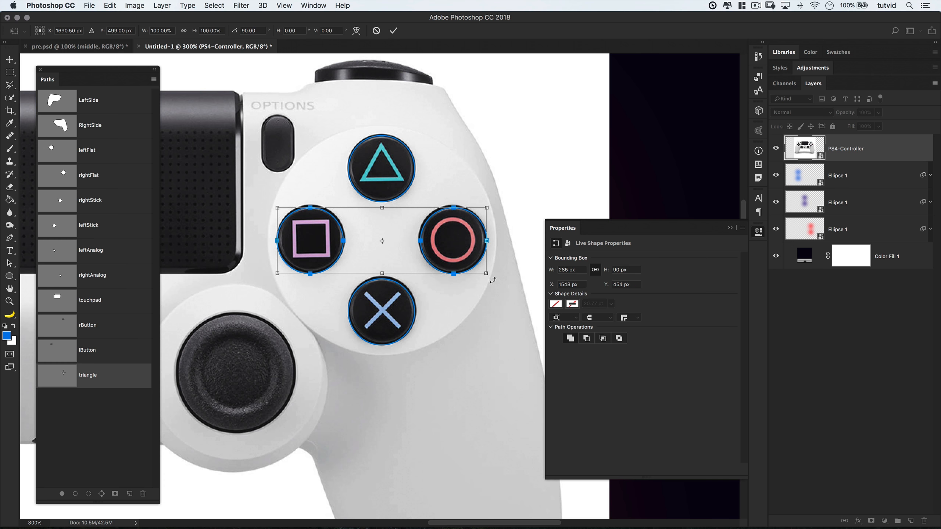
pyautogui.press('Return')
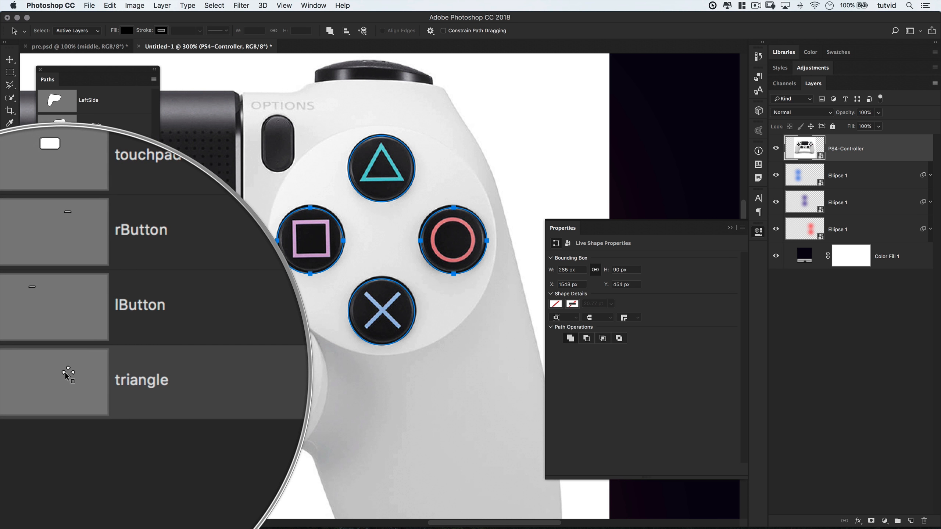
# - Rename the triangle path as OXbuttons
pyautogui.doubleClick(89, 374)
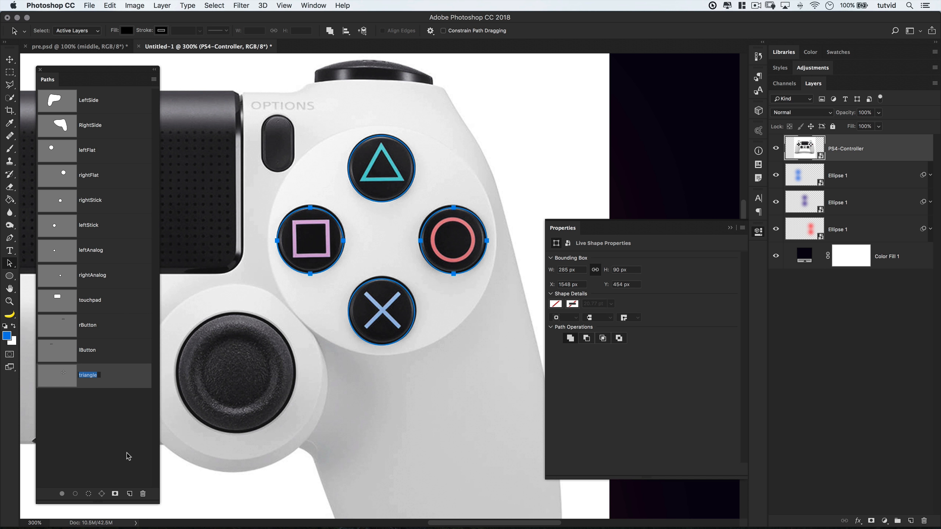
pyautogui.write('OXbuttons')
pyautogui.press('Return')
# - With no path selected, create a 70 × 70 px rounded rectangle path with 20 px radii and place it over the D-pad's up button
pyautogui.hscroll(-10, 300, 194)
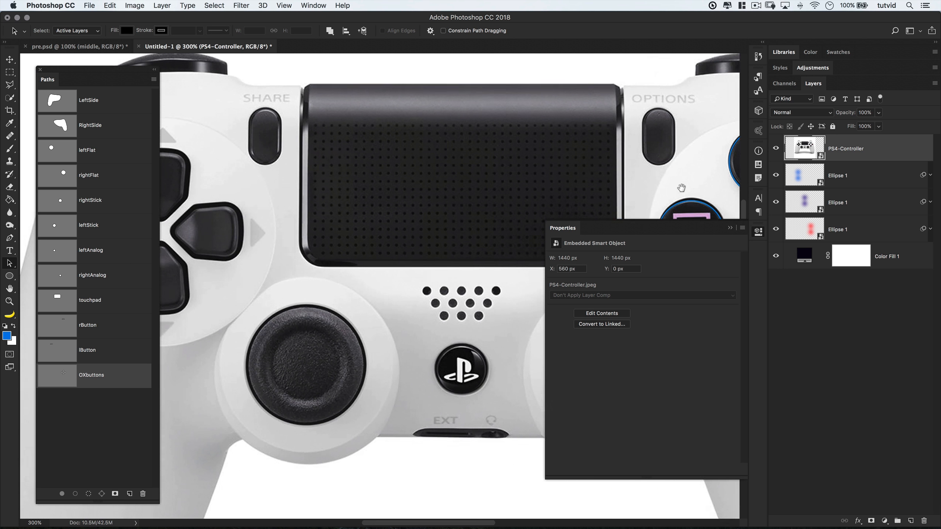
pyautogui.hscroll(-10, 373, 195)
pyautogui.moveTo(357, 186); pyautogui.dragTo(320, 202)
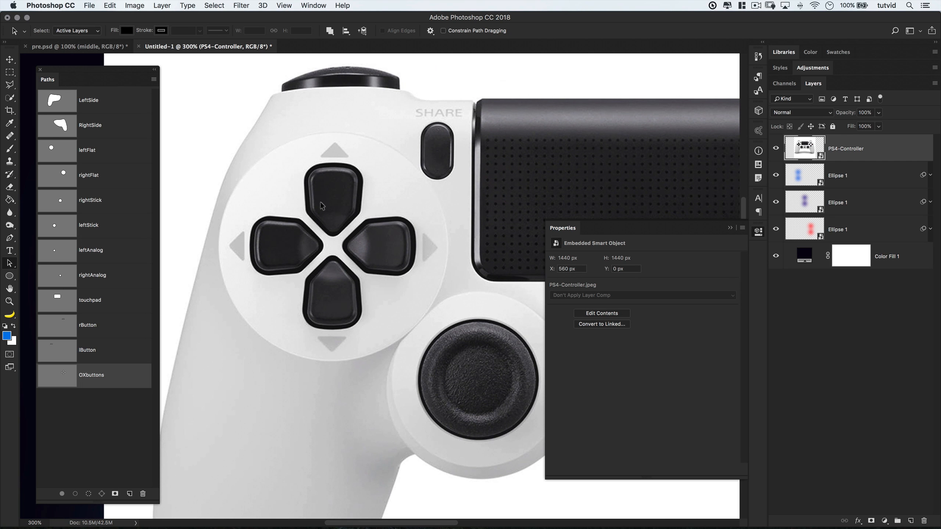
pyautogui.click(78, 432)
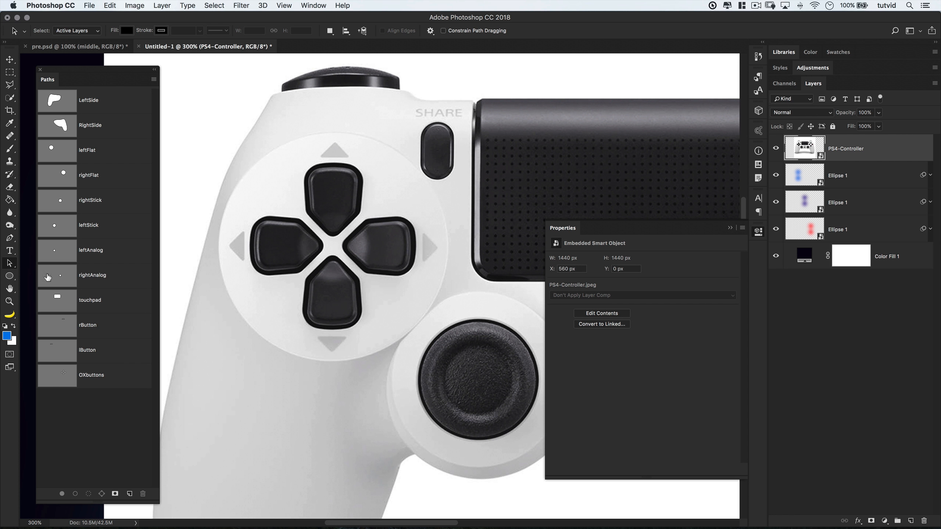
pyautogui.moveTo(16, 274); pyautogui.dragTo(37, 285)
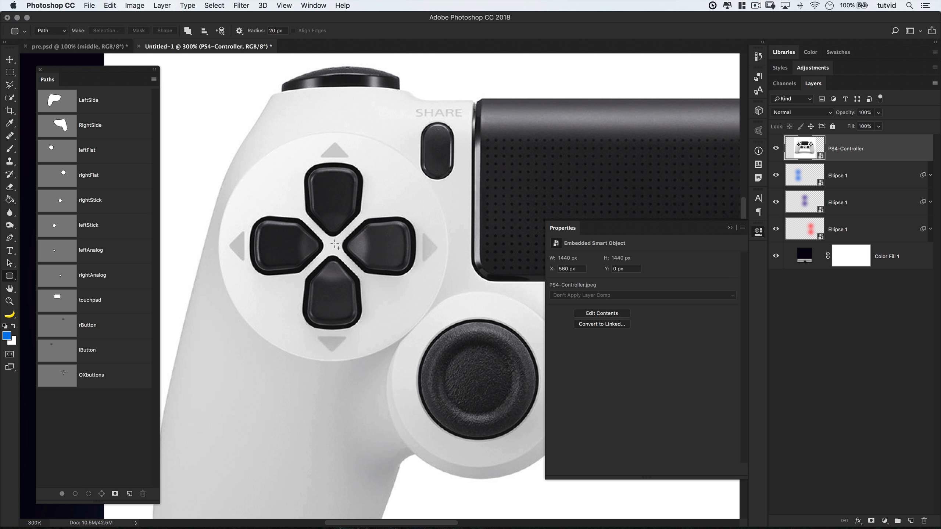
pyautogui.click(344, 252)
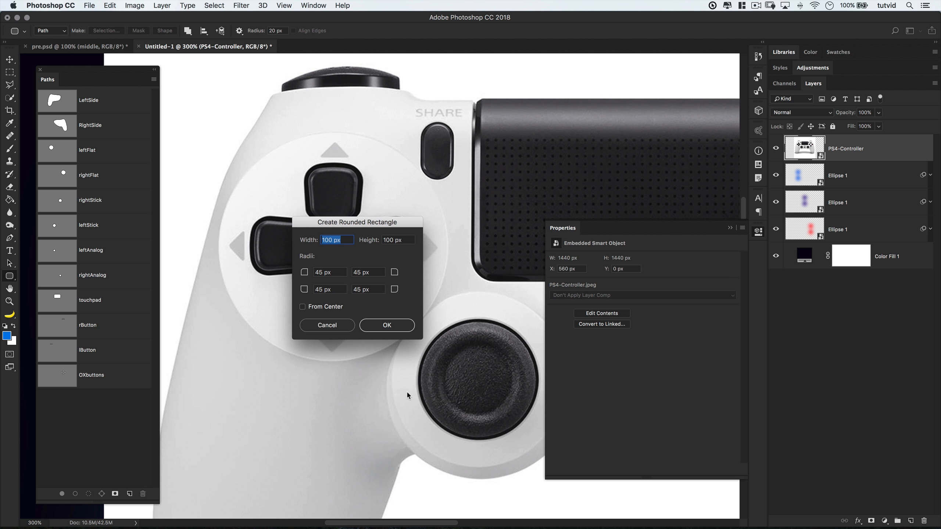
pyautogui.write('70')
pyautogui.press('Tab')
pyautogui.write('70')
pyautogui.press('Tab')
pyautogui.write('20')
pyautogui.press('Tab')
pyautogui.write('20')
pyautogui.press('Tab')
pyautogui.write('20')
pyautogui.press('Tab')
pyautogui.write('20')
pyautogui.click(390, 331)
pyautogui.press('a')
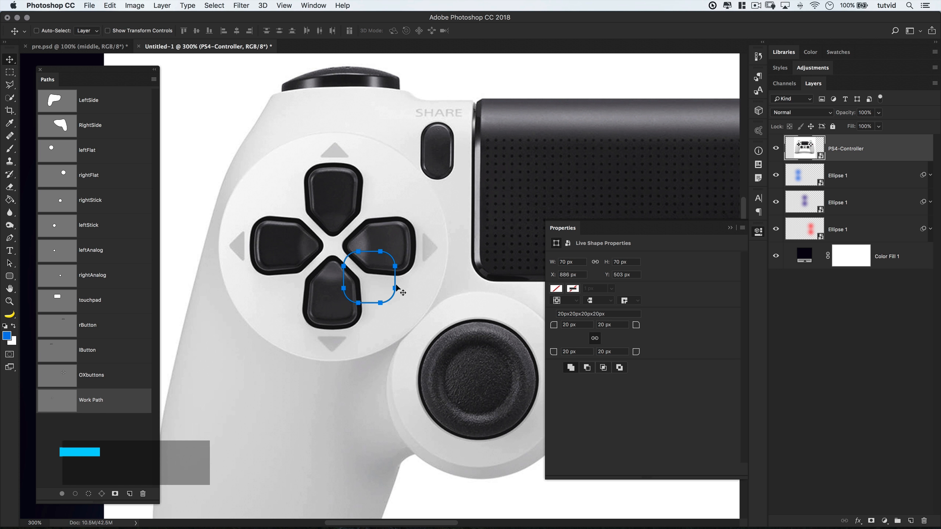
pyautogui.moveTo(394, 277); pyautogui.dragTo(358, 193)
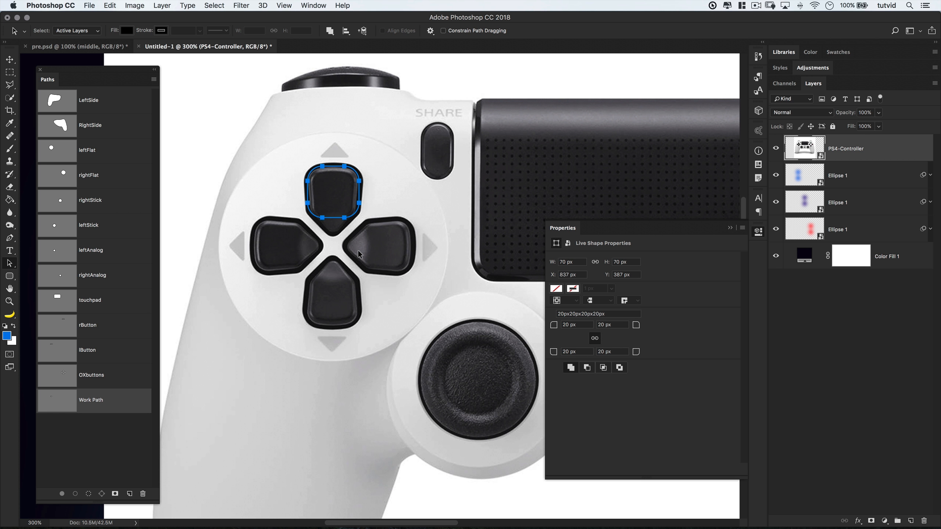
# - Add a 53 × 53 px rounded rectangle with 10 px corner radii to the same work path, near the D-pad's centre
pyautogui.click(9, 277)
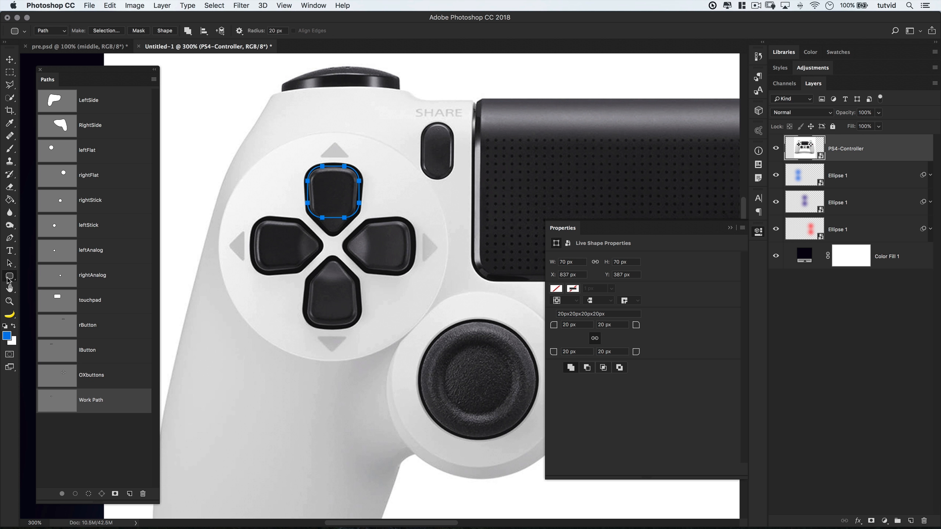
pyautogui.click(316, 252)
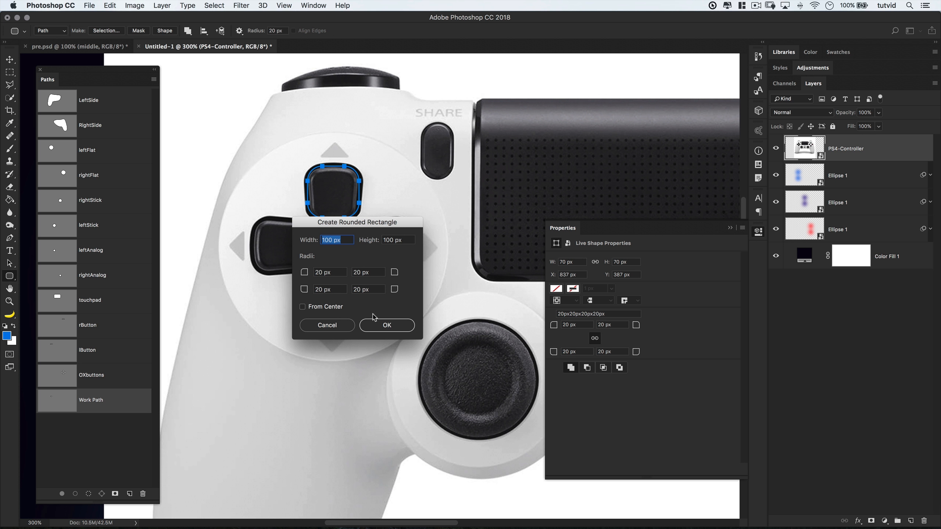
pyautogui.write('53')
pyautogui.press('Tab')
pyautogui.write('53')
pyautogui.press('Tab')
pyautogui.write('10')
pyautogui.press('Tab')
pyautogui.write('10')
pyautogui.press('Tab')
pyautogui.write('10')
pyautogui.press('Tab')
pyautogui.write('0')
pyautogui.click(379, 326)
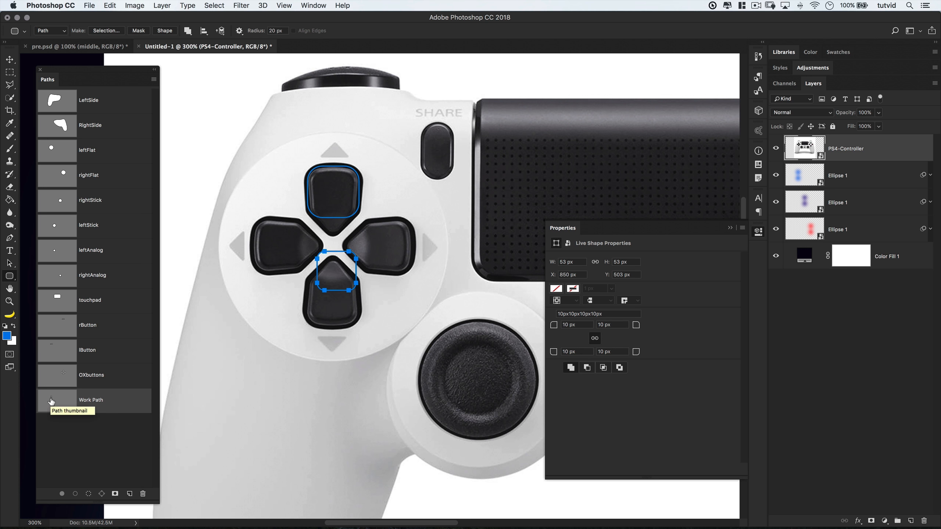
# - Rotate the 53 × 53 px rounded square by 45° into a diamond
pyautogui.press('super+t')
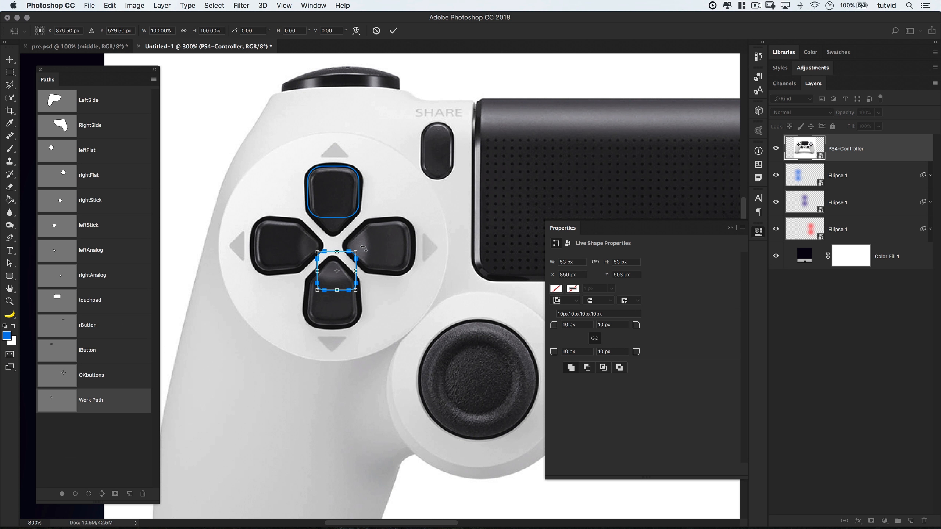
pyautogui.moveTo(365, 248); pyautogui.dragTo(378, 279)
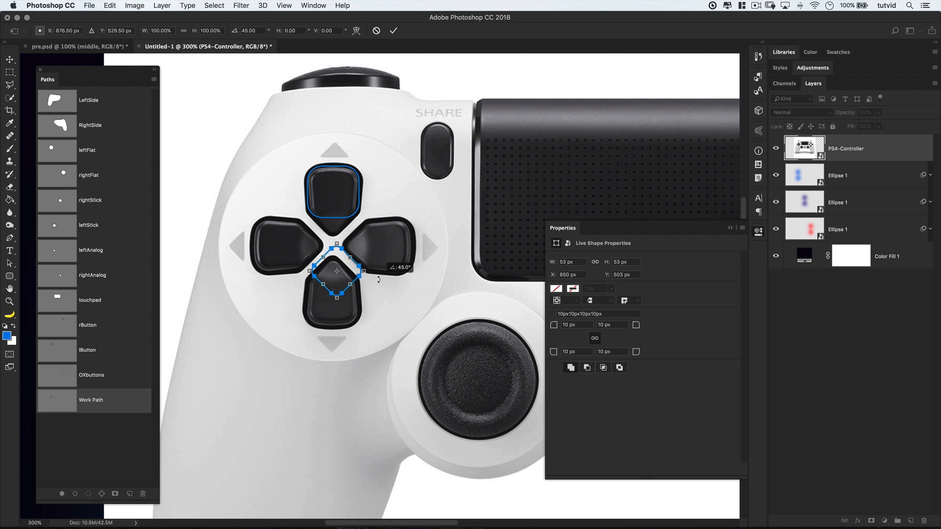
pyautogui.press('Return')
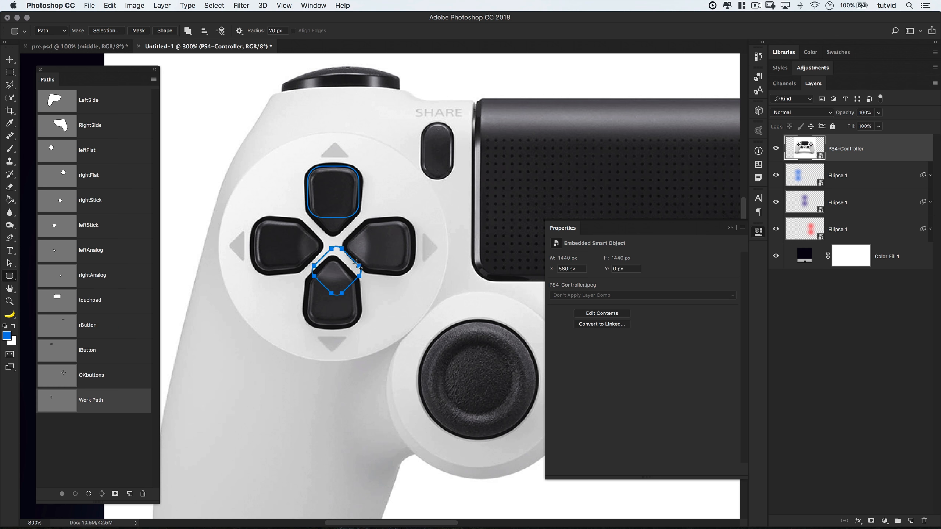
# - Move the diamond up and nudge it into line with the pointed lower end of the D-pad's up button
pyautogui.press('a')
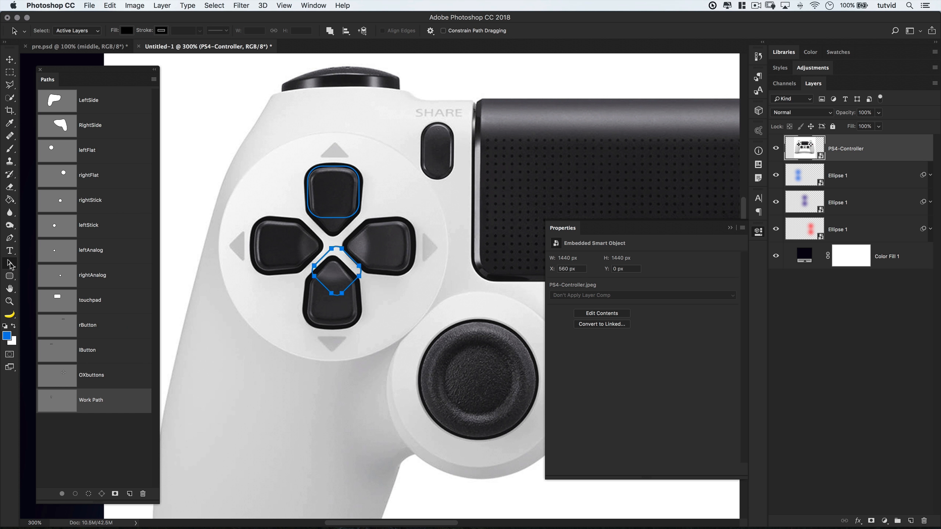
pyautogui.moveTo(351, 263)
pyautogui.mouseDown()
pyautogui.moveTo(349, 206)
pyautogui.moveTo(347, 251)
pyautogui.mouseUp()
pyautogui.press('z')
pyautogui.click(331, 212)
pyautogui.click(331, 213)
pyautogui.click(331, 212)
pyautogui.click(331, 212)
pyautogui.click(330, 213)
pyautogui.press('a')
pyautogui.press('Left')
pyautogui.press('Left')
pyautogui.press('Left')
pyautogui.press('Up')
pyautogui.press('Up')
pyautogui.press('Up')
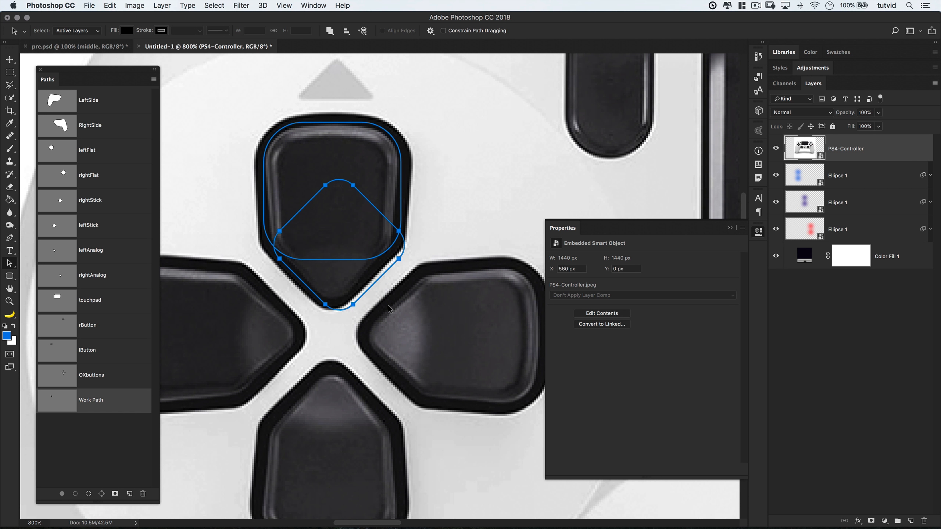
pyautogui.press('Up')
pyautogui.press('Up')
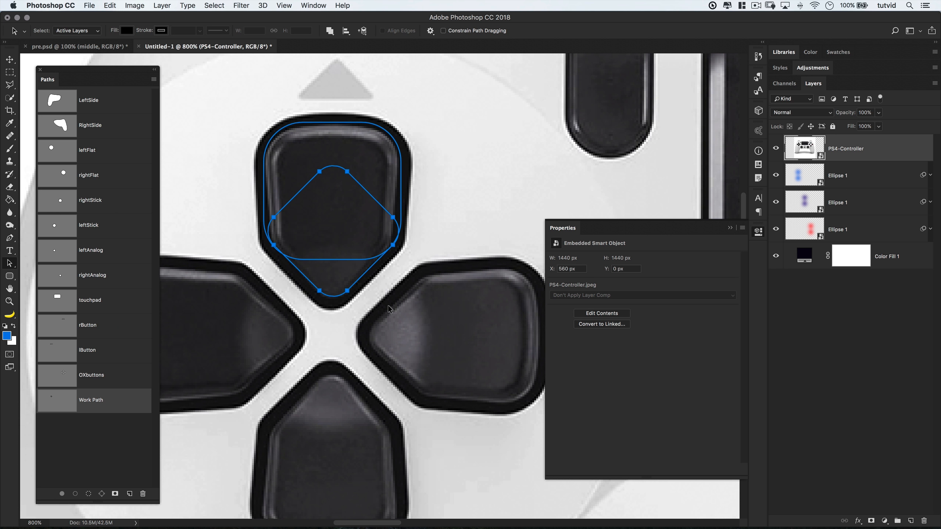
pyautogui.press('Left')
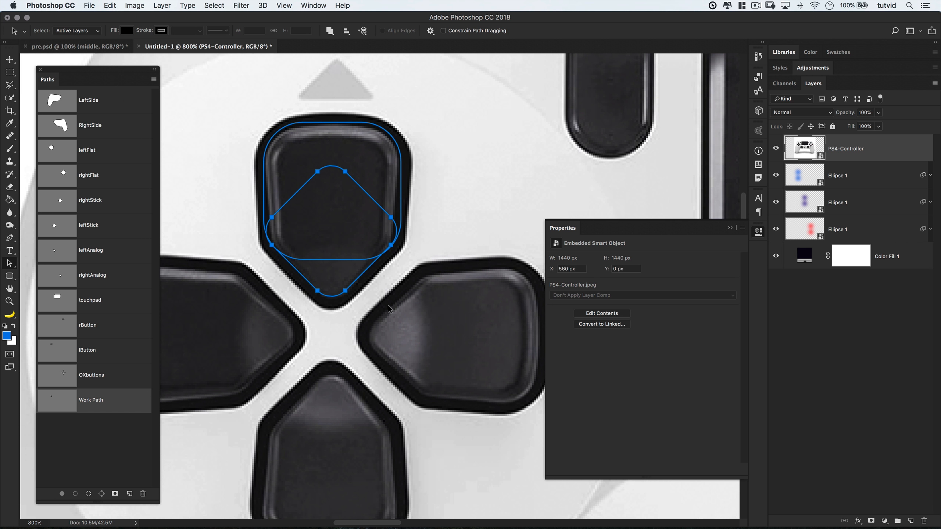
pyautogui.press('Right')
pyautogui.press('Down')
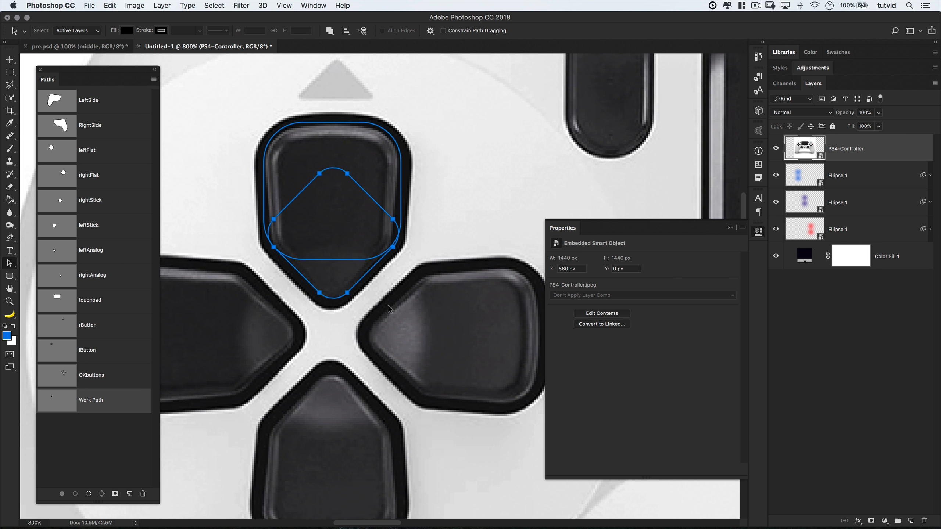
pyautogui.press('Left')
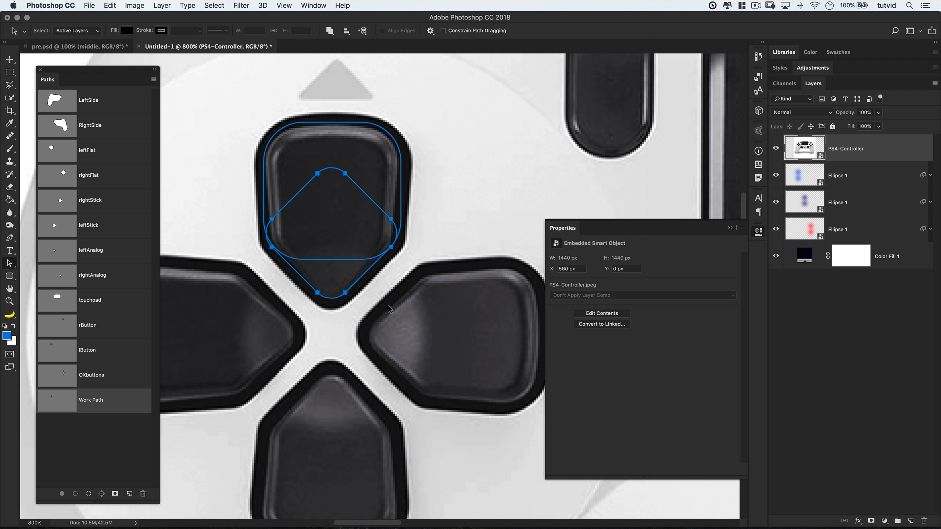
# - Scale the diamond proportionally to 99.02% so it fits the up button's pointed end
pyautogui.press('super+t')
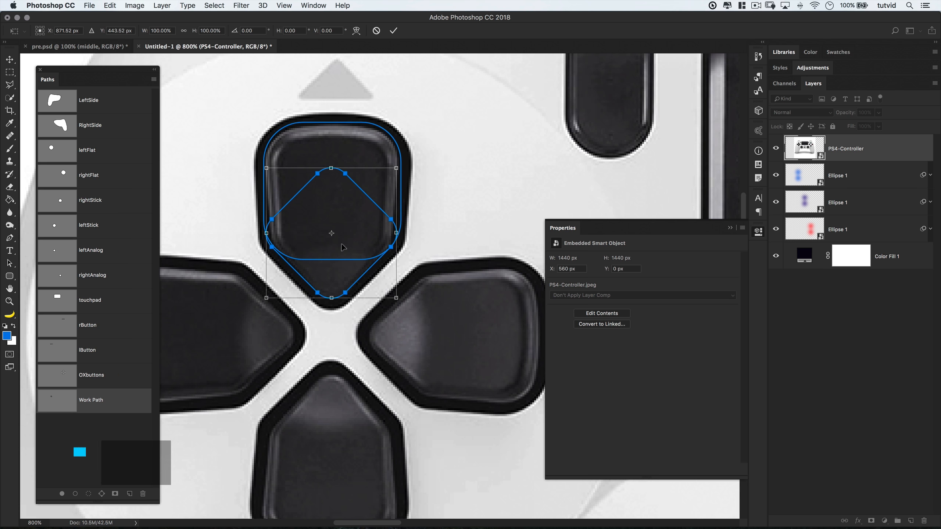
pyautogui.moveTo(269, 296); pyautogui.dragTo(270, 295)
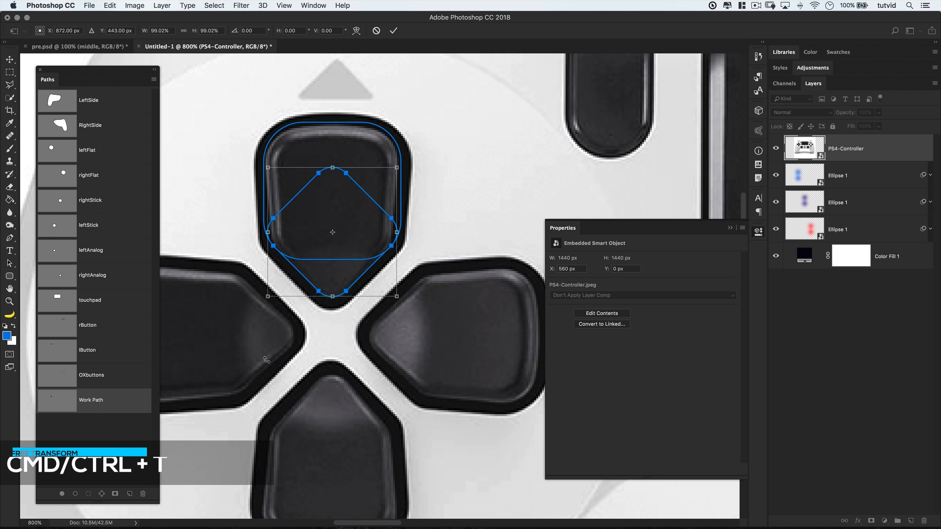
pyautogui.press('Return')
# - Select the rounded rectangle and the diamond together and merge their shape components into one D-pad button outline
pyautogui.press('a')
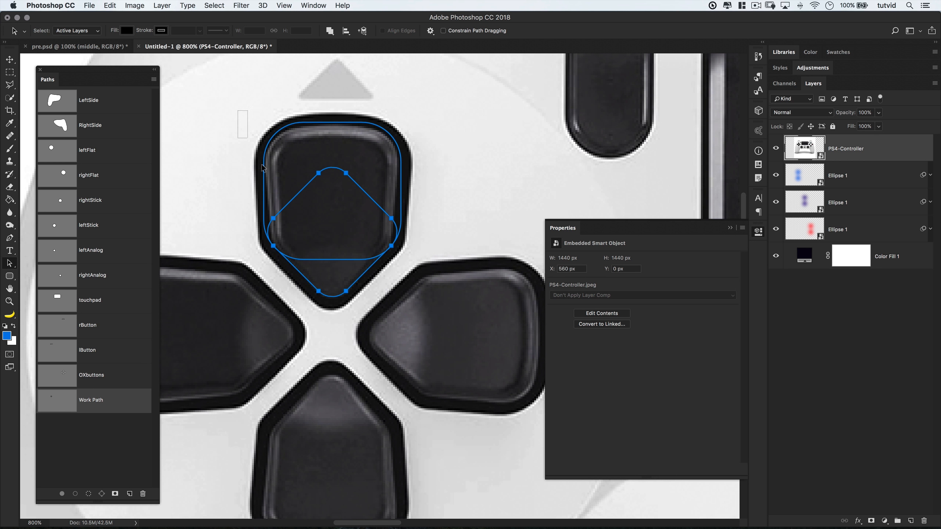
pyautogui.moveTo(263, 168); pyautogui.dragTo(457, 291)
pyautogui.click(330, 32)
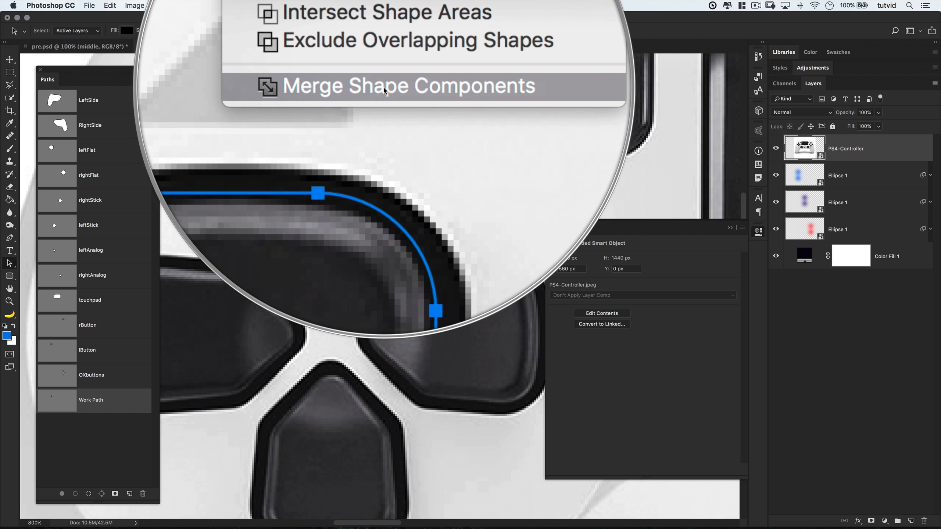
pyautogui.click(385, 87)
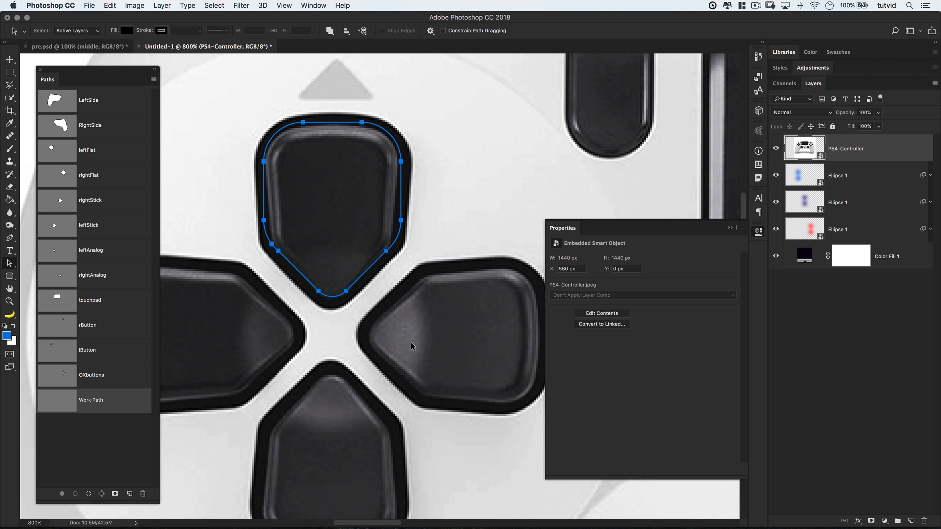
pyautogui.press('super+minus')
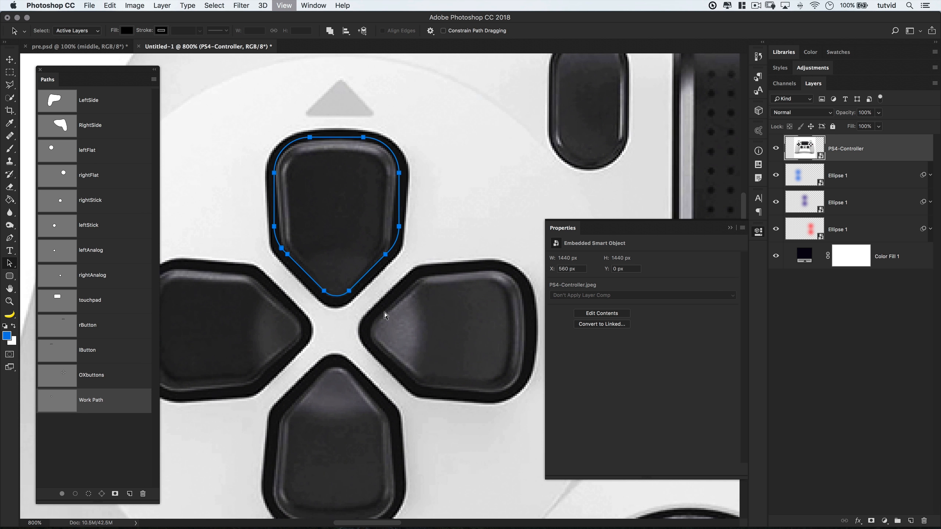
pyautogui.press('super+minus')
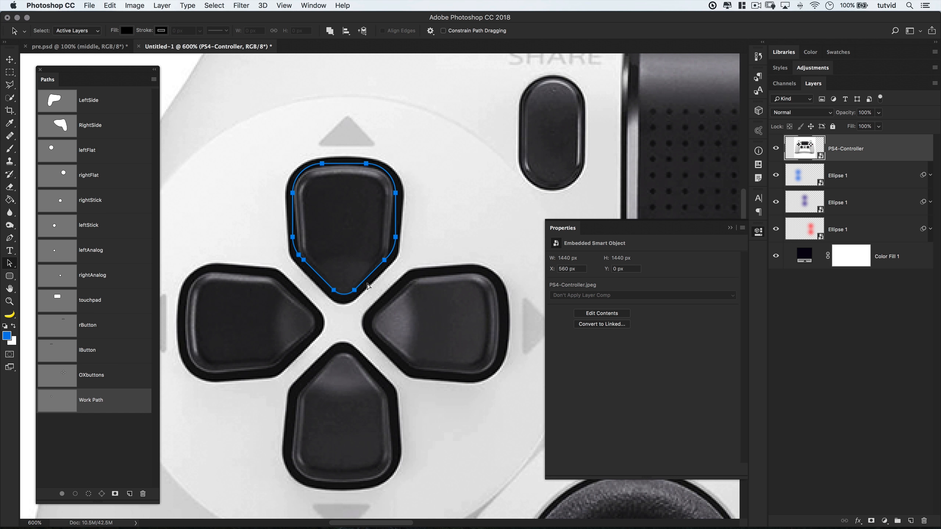
# - Duplicate the D-pad's up button outline onto the down button and flip the copy vertically
pyautogui.moveTo(367, 286); pyautogui.dragTo(363, 475)
pyautogui.scroll(-2, 338, 346)
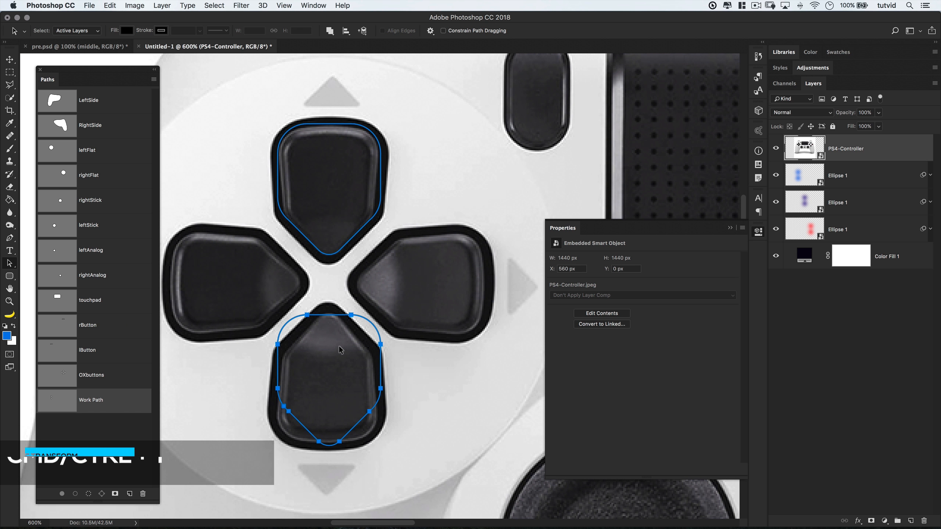
pyautogui.press('super+t')
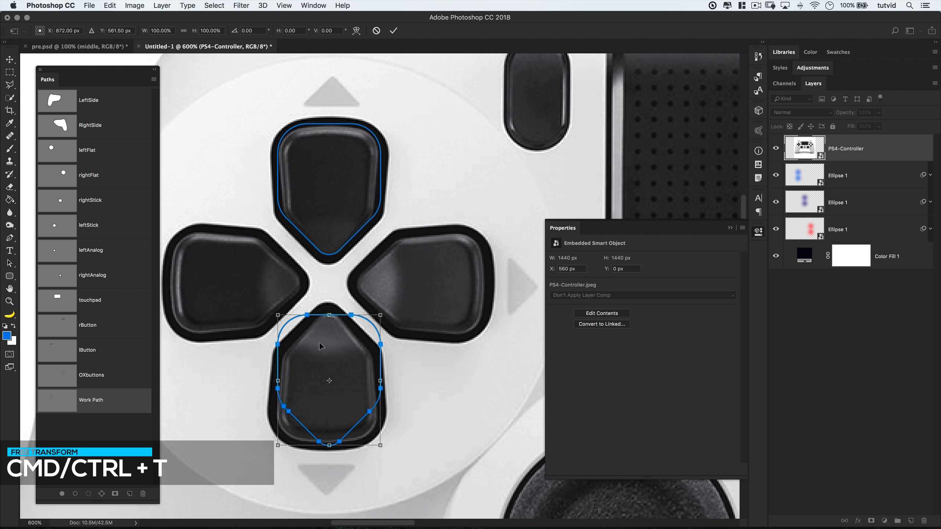
pyautogui.rightClick(326, 344)
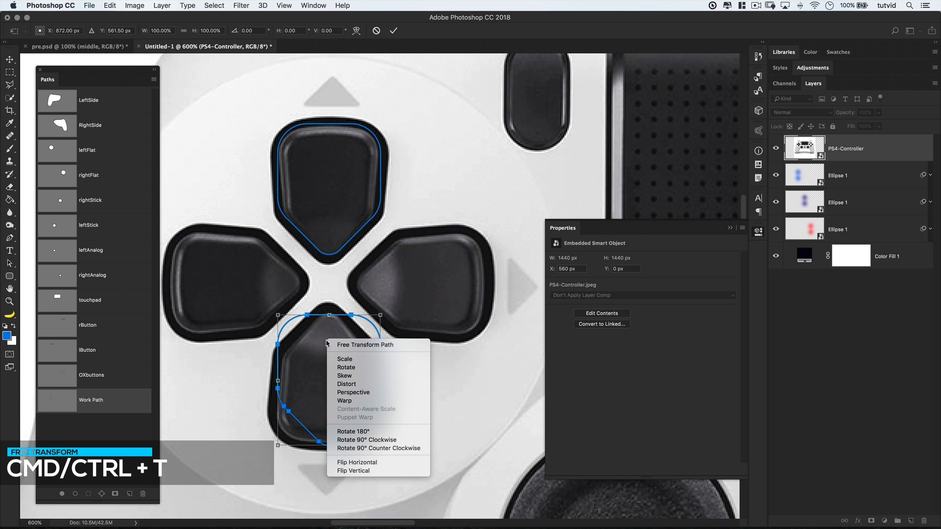
pyautogui.click(359, 476)
# - Nudge the flipped outline into line with the D-pad's down button and apply the transform
pyautogui.press('Up')
pyautogui.press('Up')
pyautogui.press('Up')
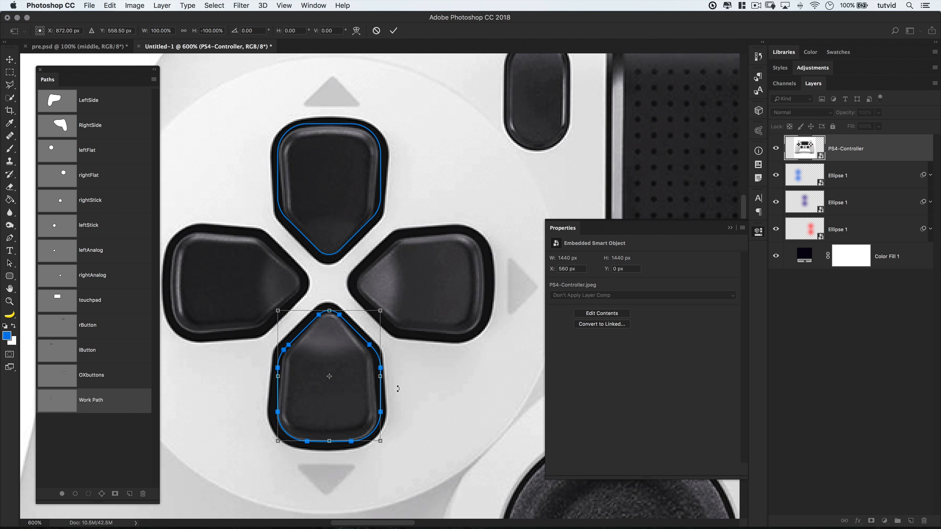
pyautogui.press('Return')
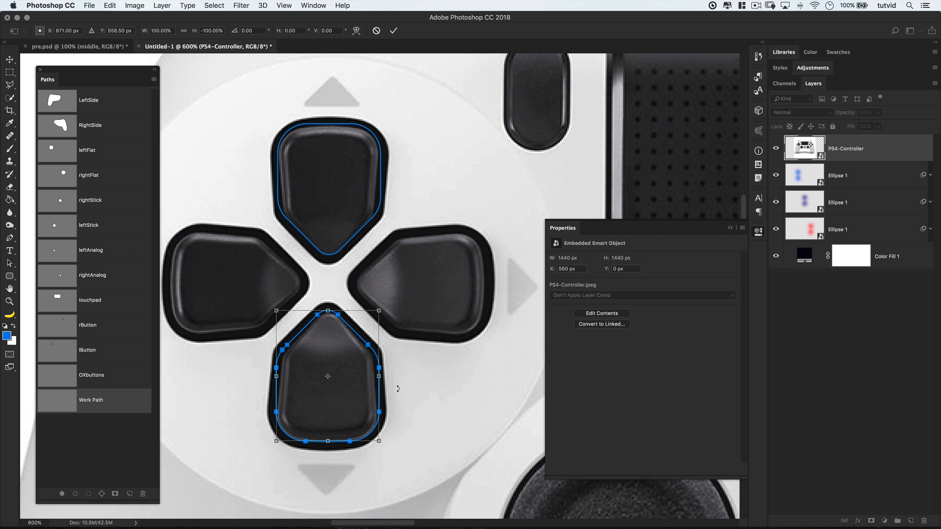
pyautogui.press('a')
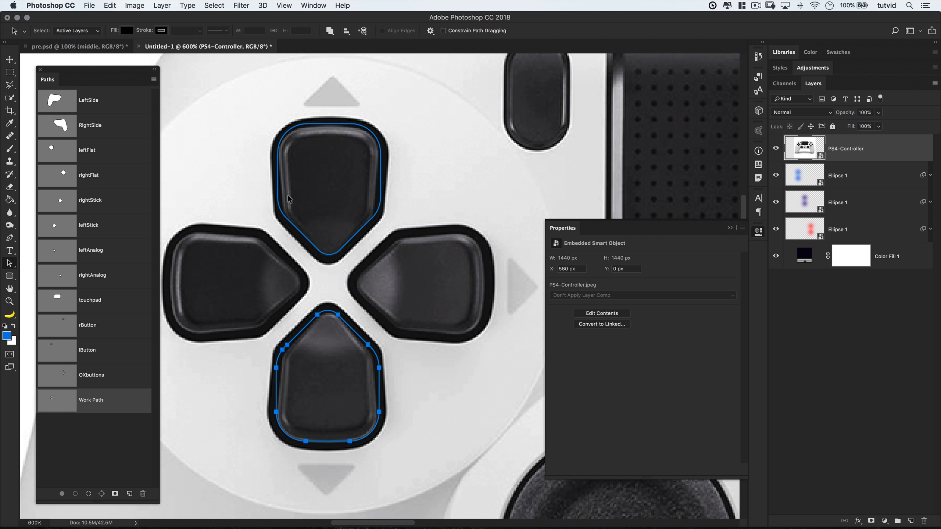
pyautogui.press('Right')
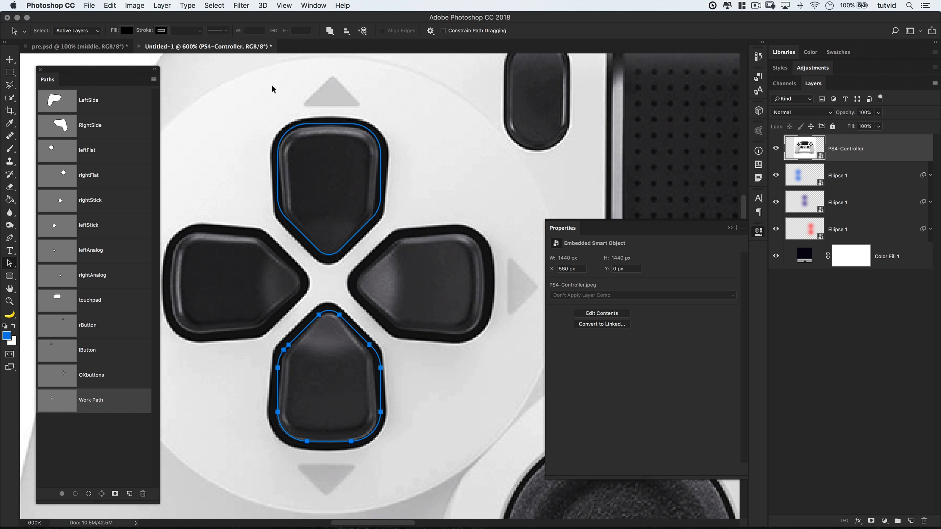
# - Make a copy of the up and down button outlines rotated by 90° to outline the left and right D-pad buttons
pyautogui.moveTo(241, 107); pyautogui.dragTo(429, 477)
pyautogui.press('super+t')
pyautogui.moveTo(400, 121); pyautogui.dragTo(472, 333)
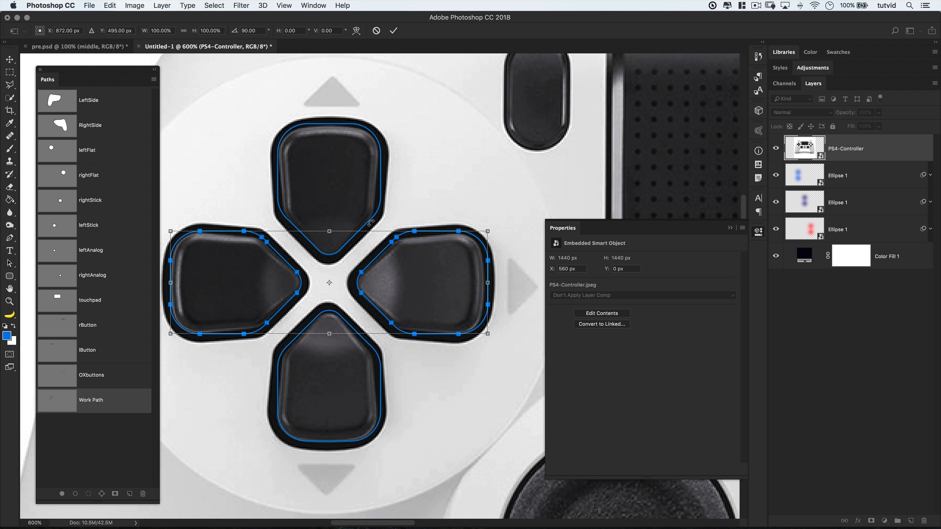
pyautogui.press('Return')
# - Save the work path with the four D-pad outlines as "arrows" and deselect its shapes
pyautogui.moveTo(506, 159); pyautogui.dragTo(516, 173)
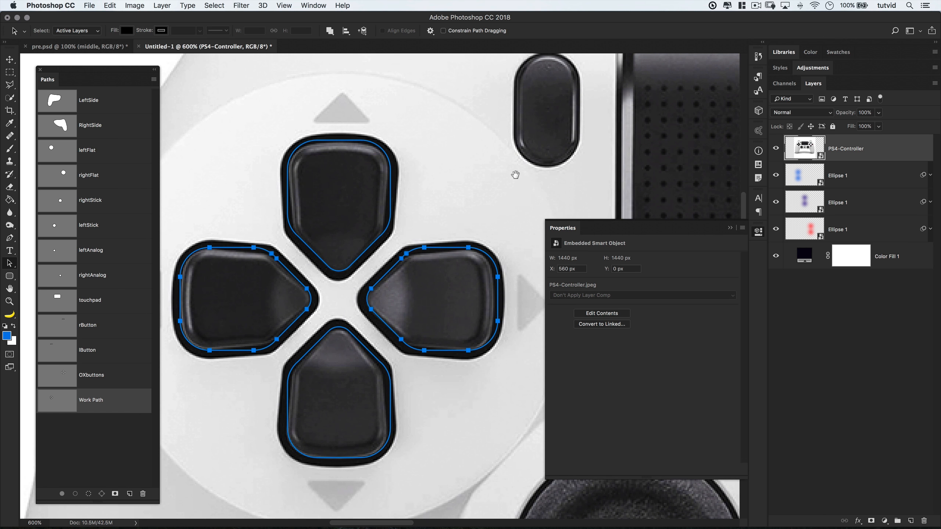
pyautogui.press('super+minus')
pyautogui.press('super+minus')
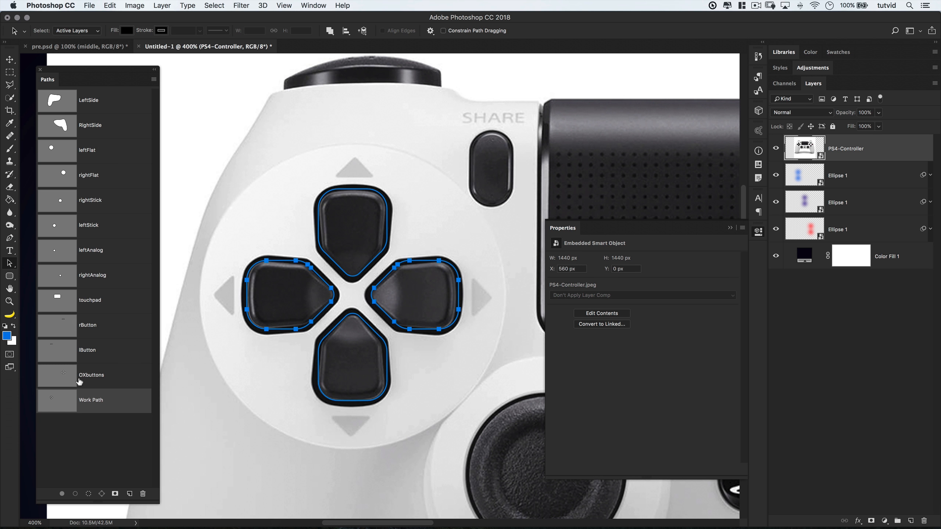
pyautogui.doubleClick(95, 403)
pyautogui.write('arrow')
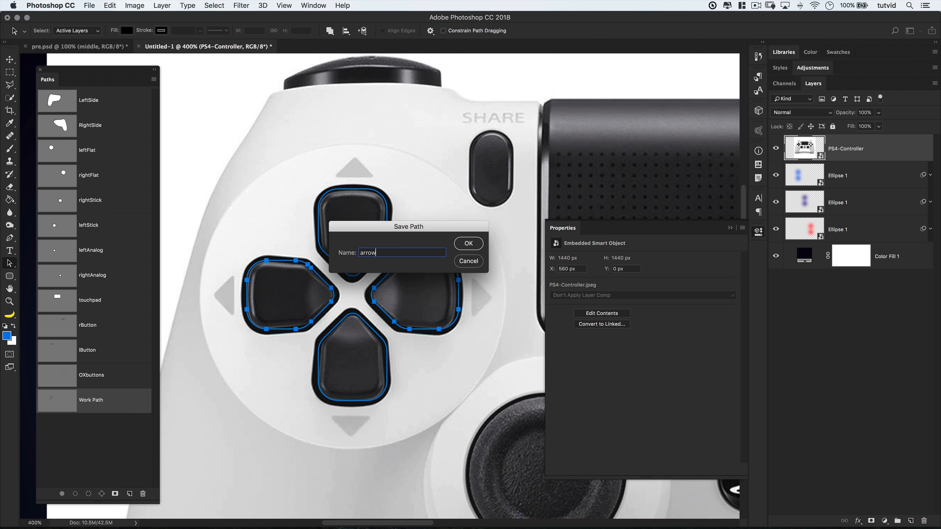
pyautogui.write('s')
pyautogui.press('Return')
pyautogui.click(266, 346)
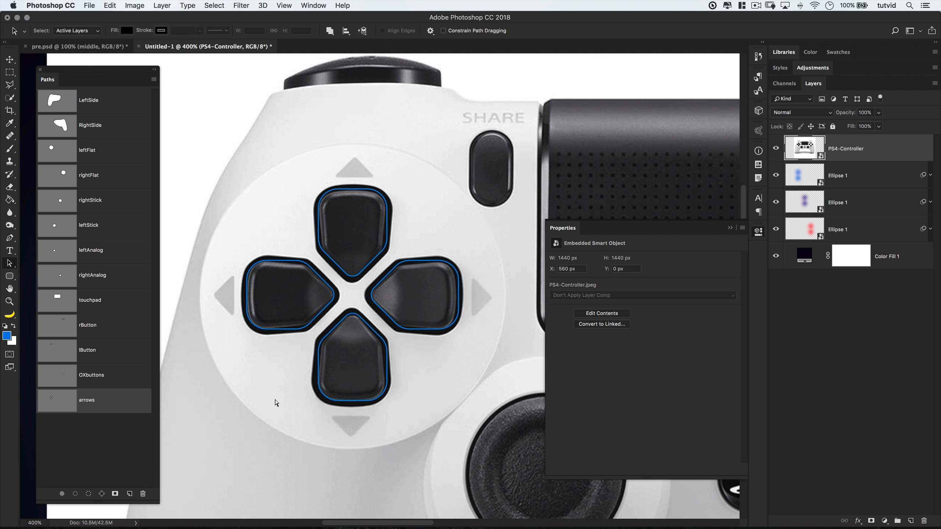
# - Hide the PS4-Controller layer and deselect the arrows path to reveal only the coloured glow background
pyautogui.press('super+1')
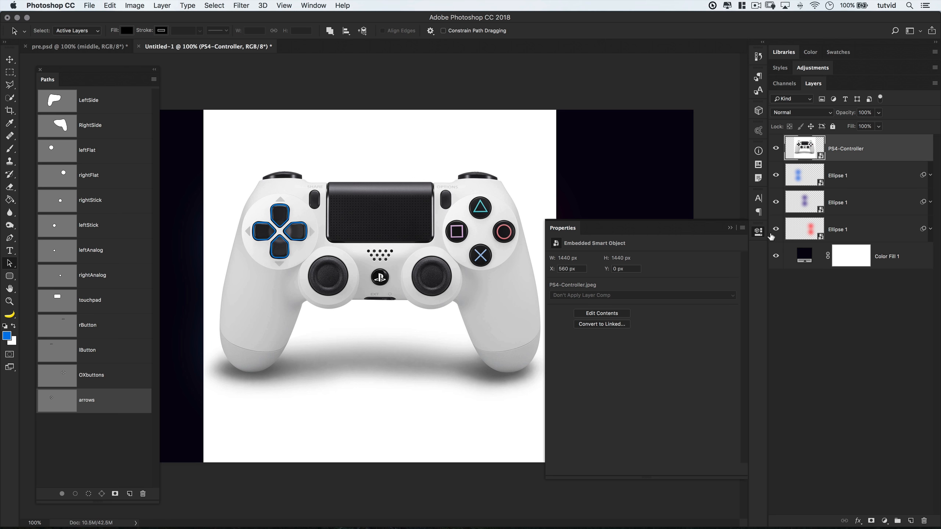
pyautogui.click(759, 232)
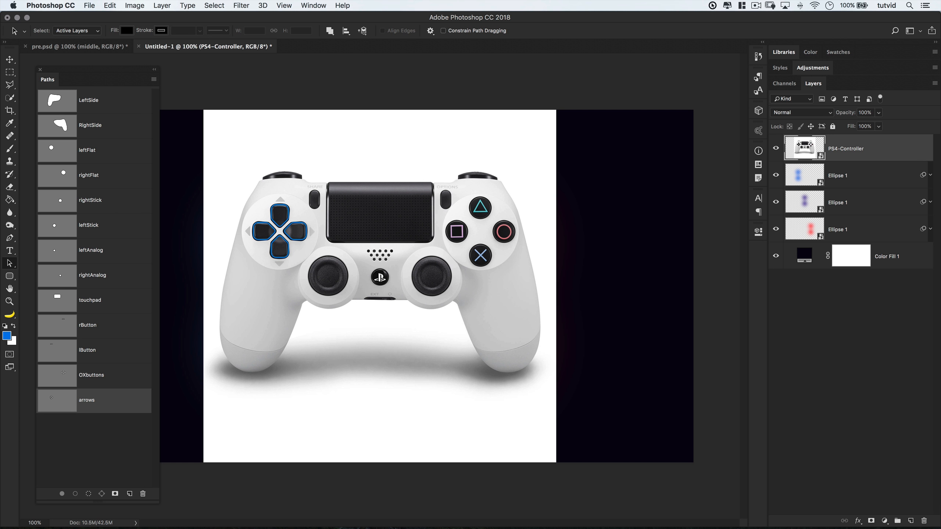
pyautogui.click(776, 149)
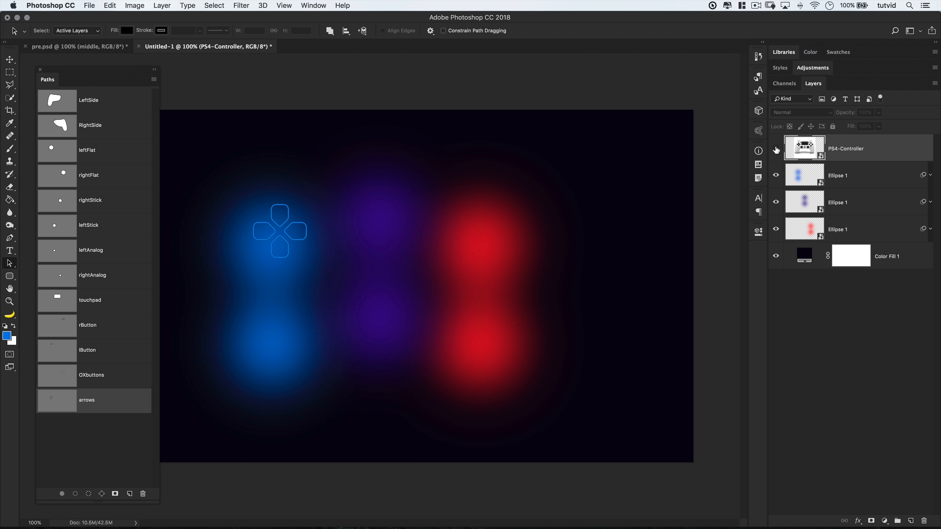
pyautogui.click(89, 455)
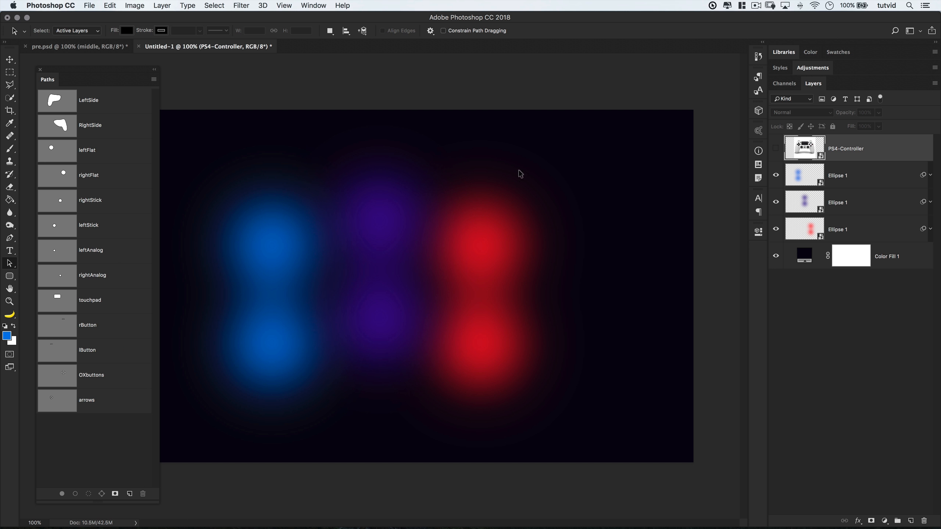
# - Create a solid colour fill layer from the LeftSide path using the pink #e739a3
pyautogui.click(52, 108)
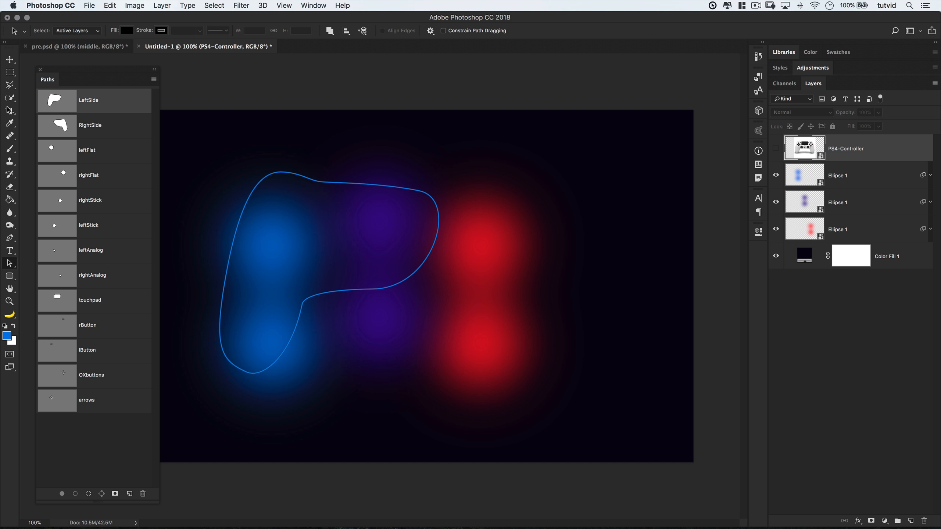
pyautogui.click(163, 5)
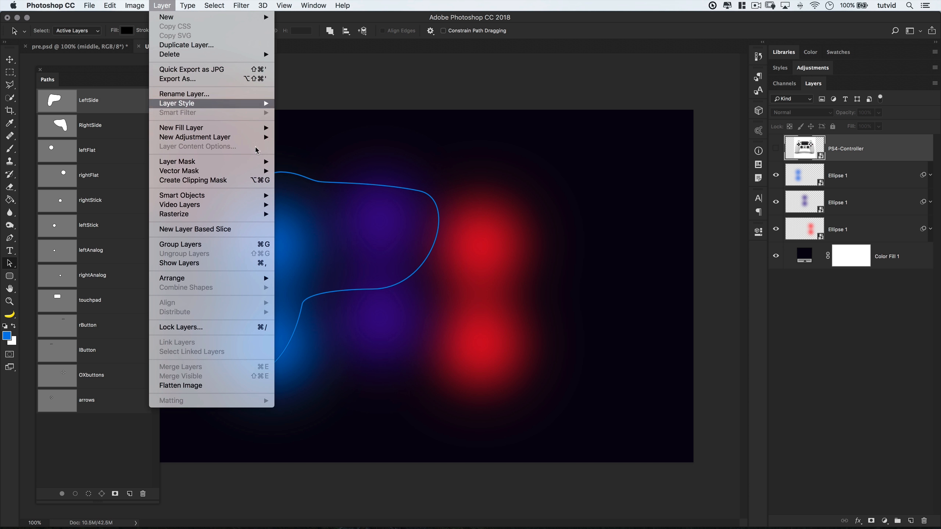
pyautogui.moveTo(218, 128)
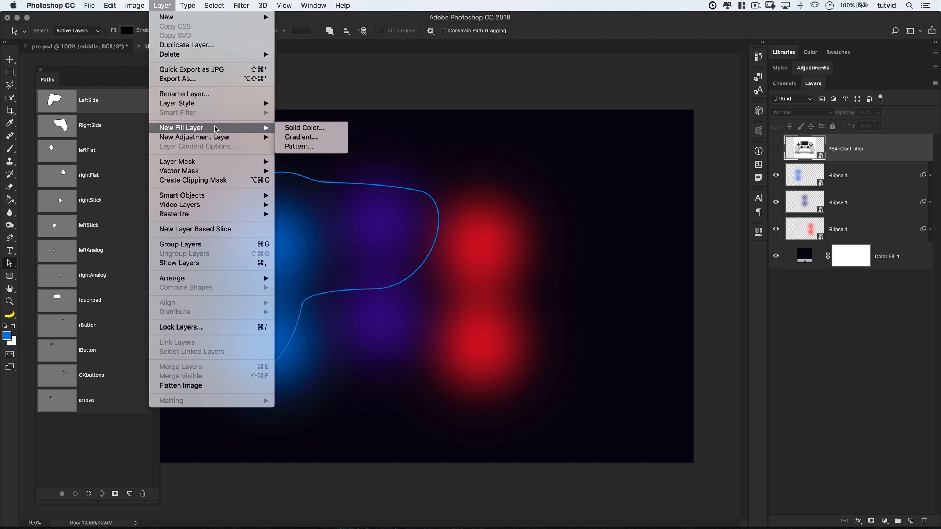
pyautogui.click(303, 128)
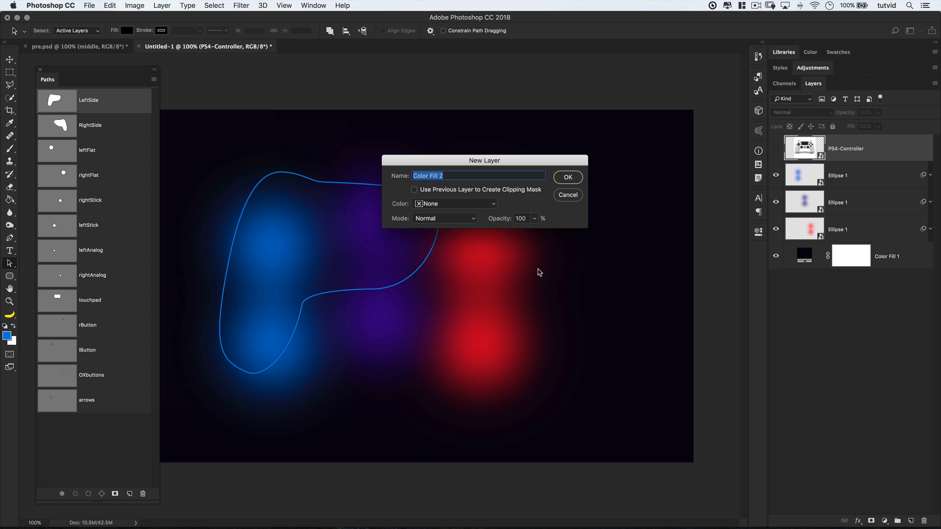
pyautogui.click(560, 183)
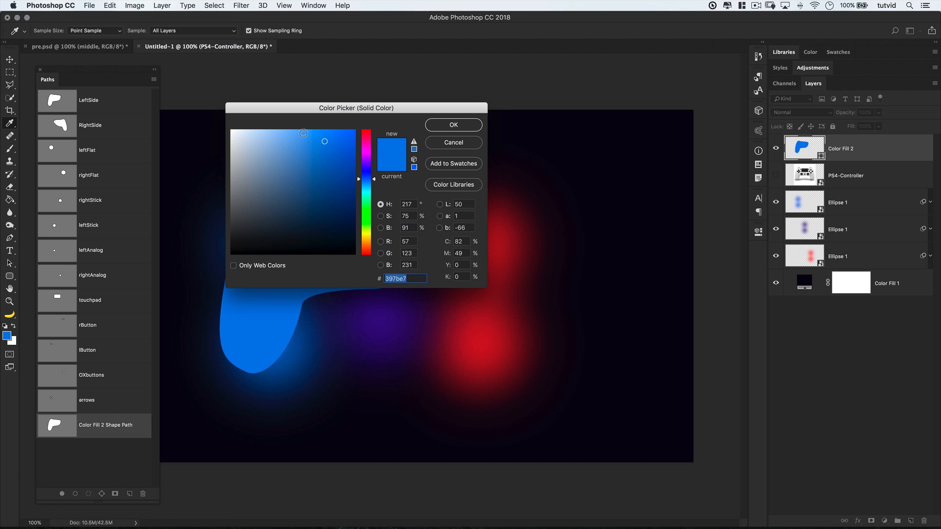
pyautogui.moveTo(369, 165); pyautogui.dragTo(361, 145)
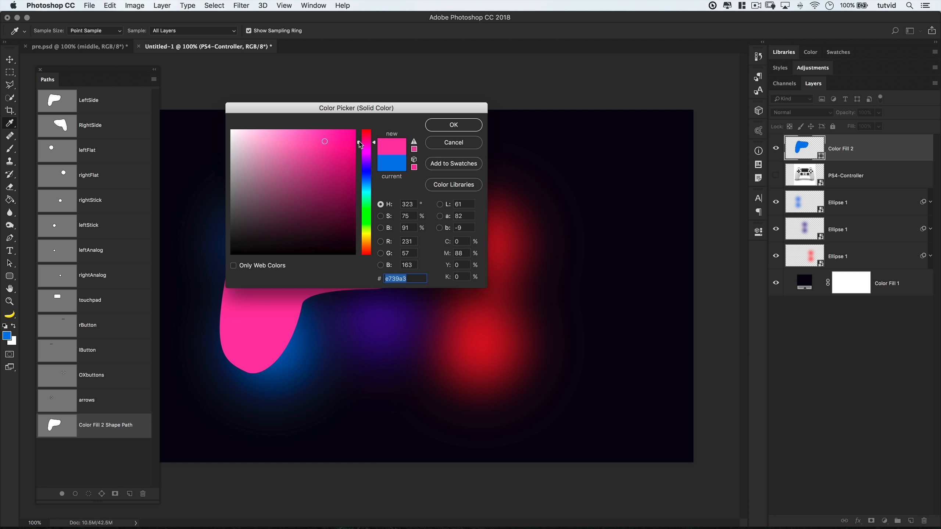
pyautogui.click(454, 127)
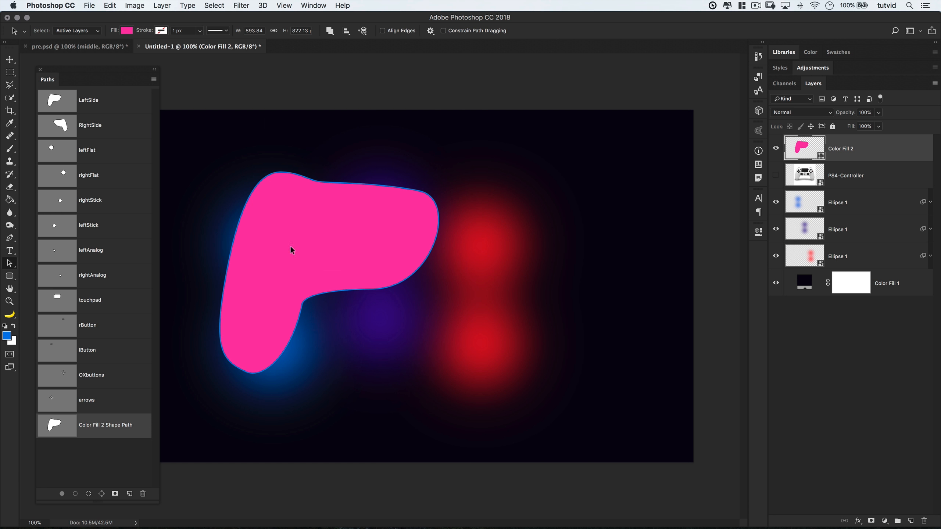
# - Open the layer style of the pink LeftSide shape and set its fill opacity to 0%
pyautogui.doubleClick(884, 153)
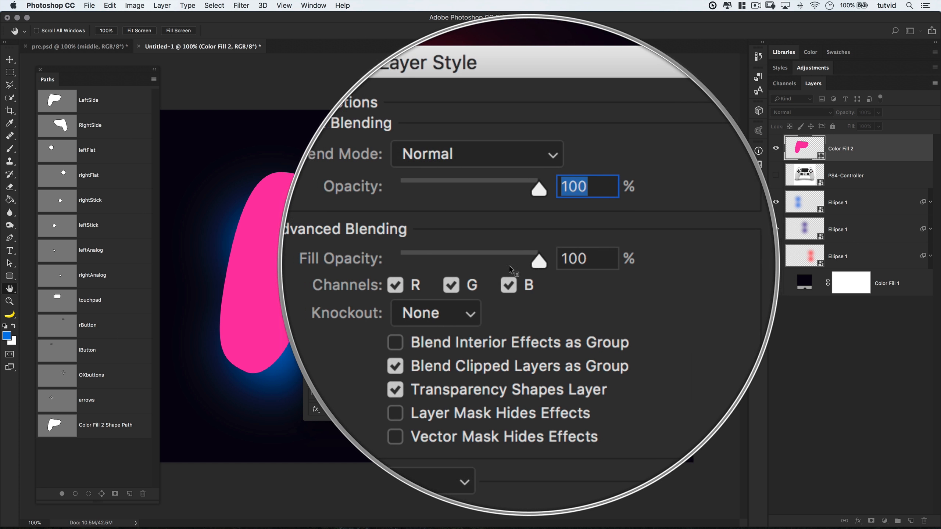
pyautogui.moveTo(535, 264); pyautogui.dragTo(447, 264)
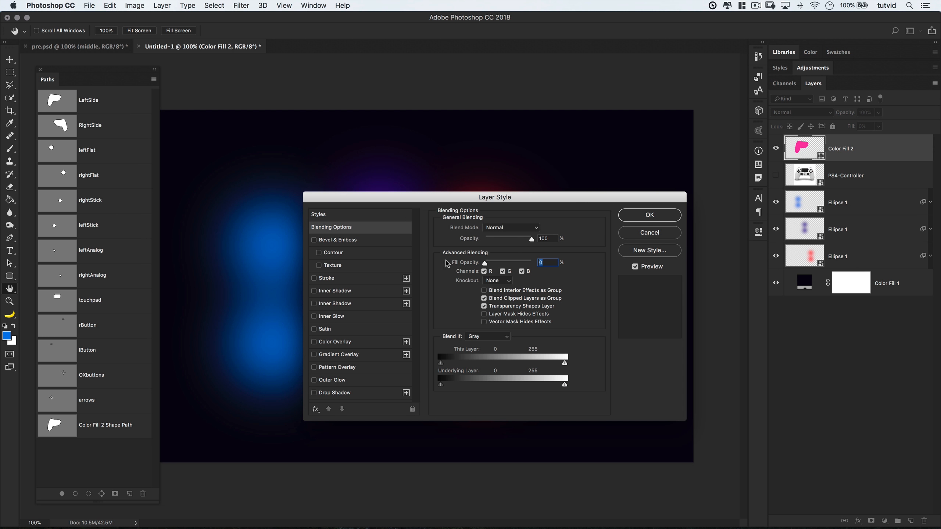
pyautogui.moveTo(442, 197); pyautogui.dragTo(527, 196)
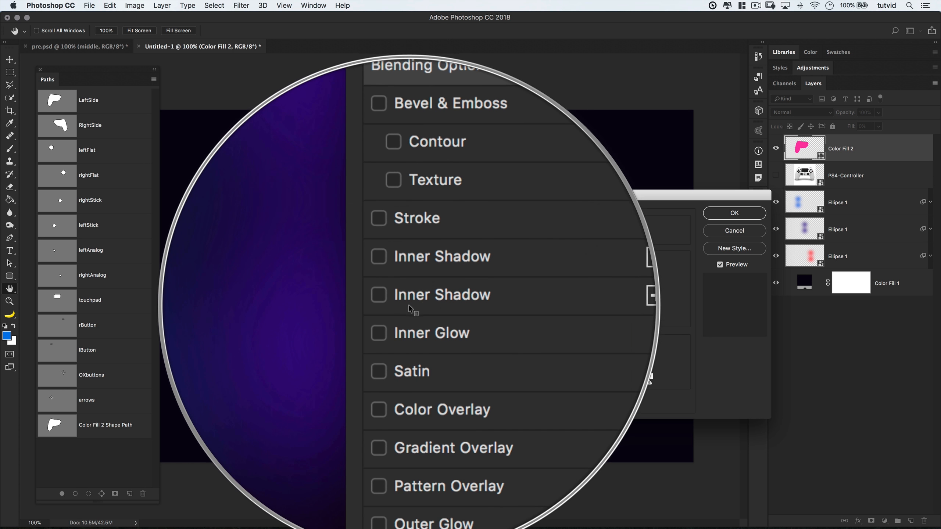
# - Add an inner glow to the LeftSide shape with Screen blend mode and 100% opacity
pyautogui.click(425, 317)
pyautogui.click(426, 316)
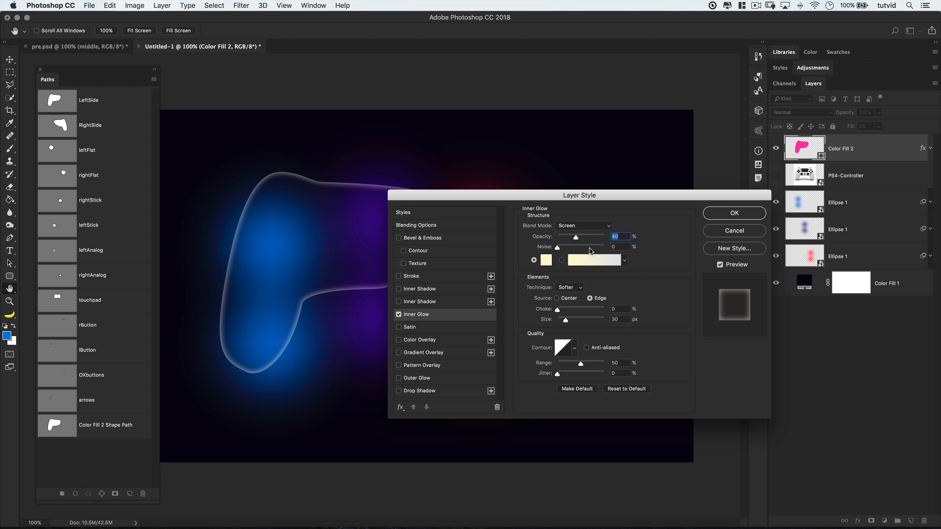
pyautogui.click(593, 227)
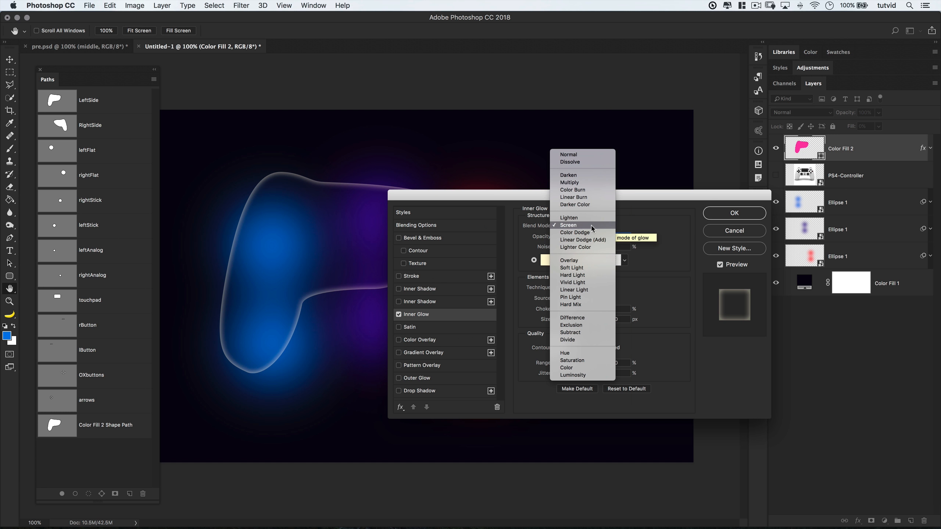
pyautogui.click(576, 226)
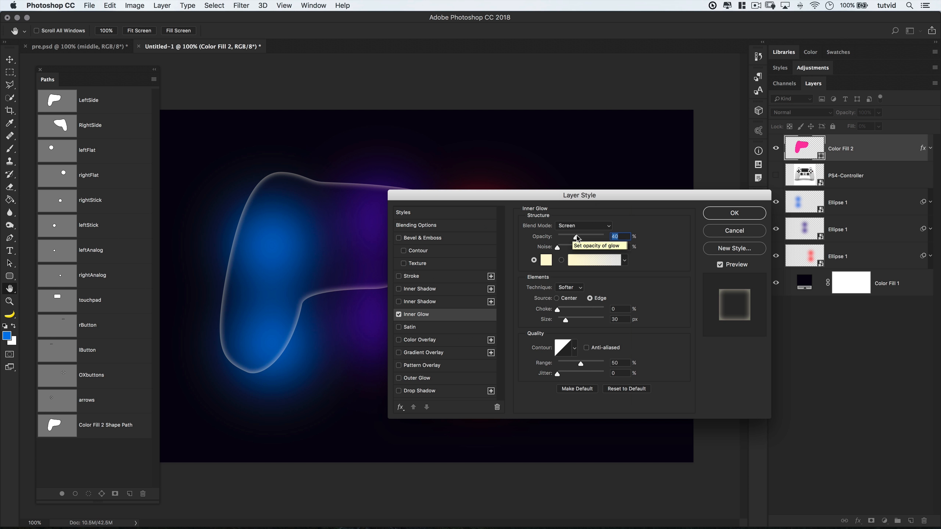
pyautogui.moveTo(576, 237); pyautogui.dragTo(606, 237)
# - Set the inner glow's colour to #7fdae2
pyautogui.click(545, 261)
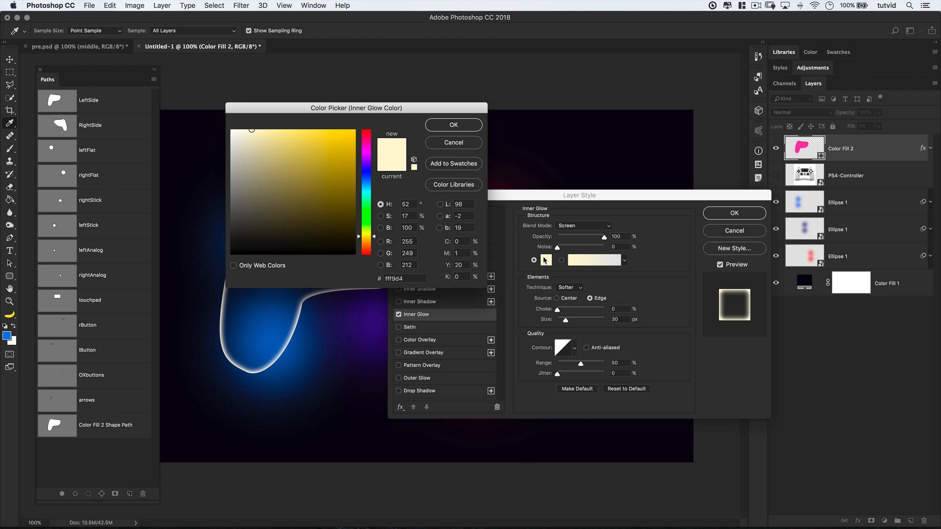
pyautogui.click(398, 277)
pyautogui.write('7fdae')
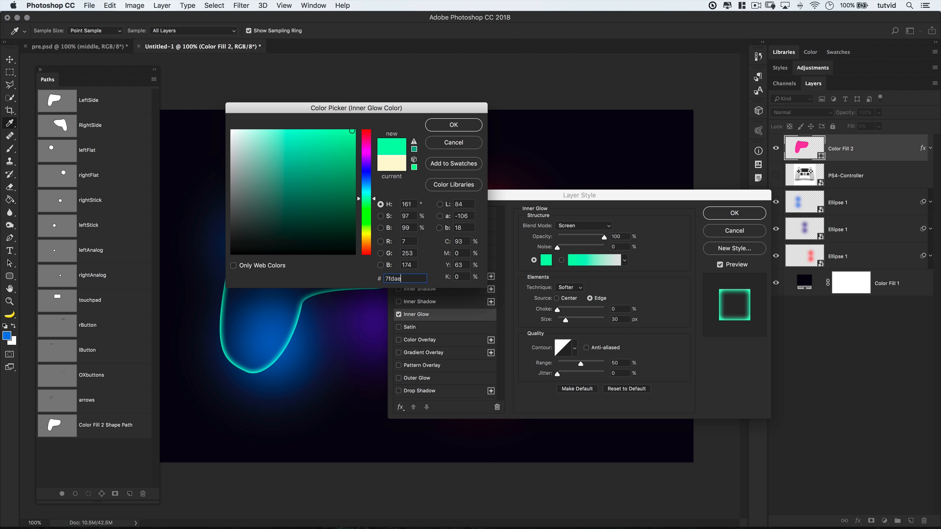
pyautogui.write('2')
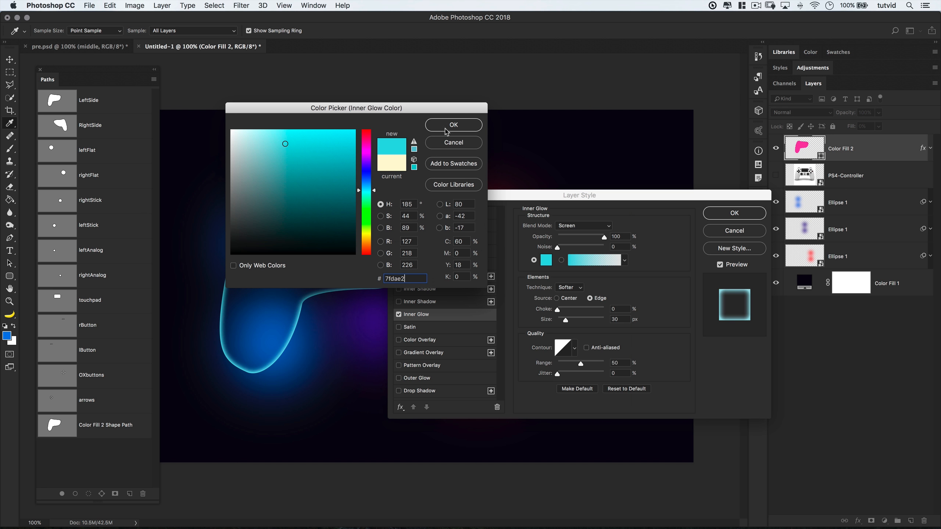
pyautogui.click(447, 131)
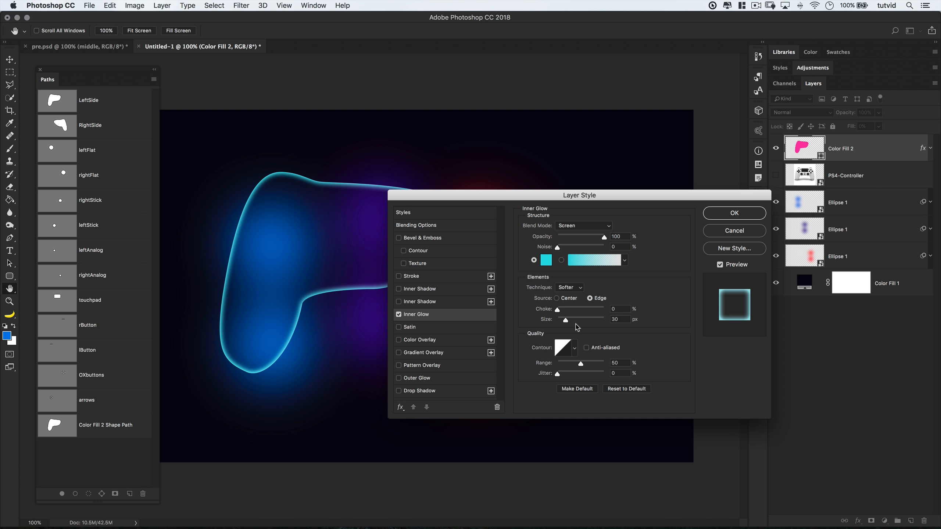
# - Set the inner glow's size to 165 px and move the style dialog clear of the LeftSide shape
pyautogui.doubleClick(615, 318)
pyautogui.write('165')
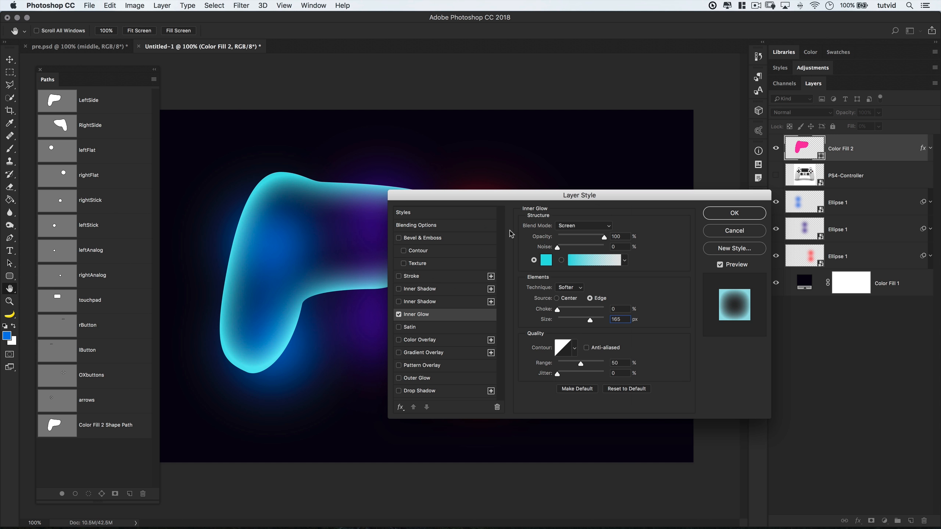
pyautogui.moveTo(477, 199); pyautogui.dragTo(482, 306)
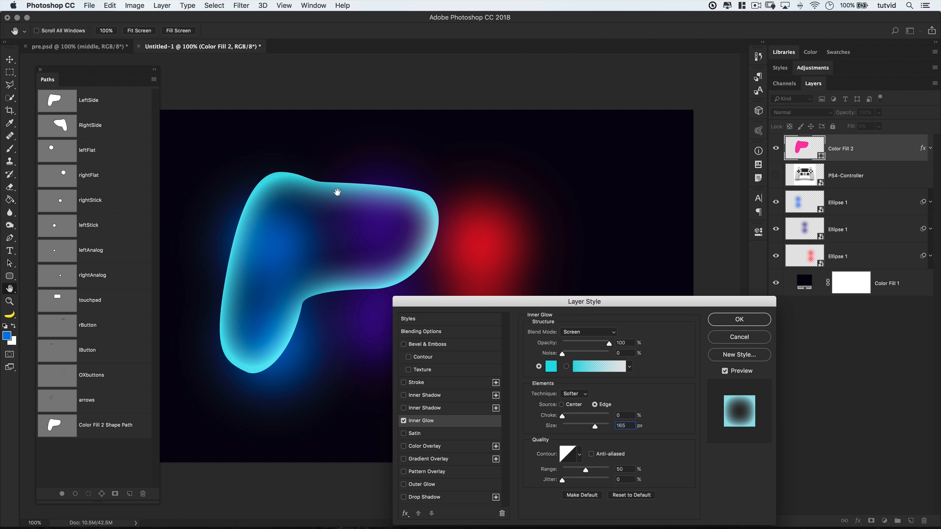
# - Apply the inner glow to the LeftSide shape and hide its path outline
pyautogui.click(739, 319)
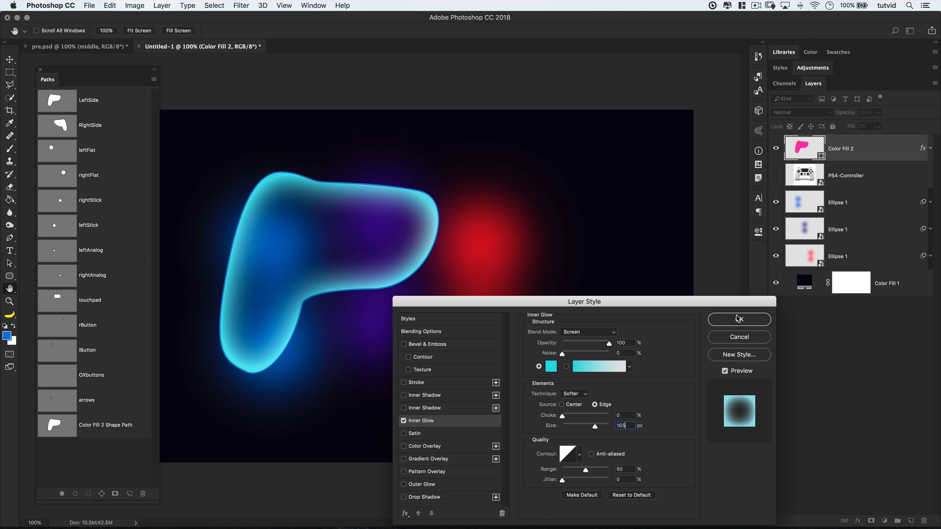
pyautogui.press('a')
pyautogui.press('Escape')
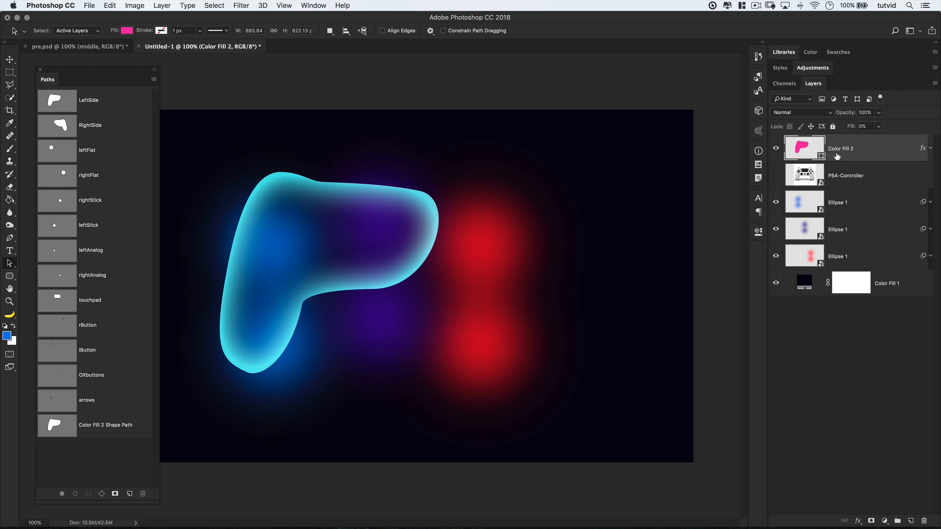
# - On the LeftSide path, extend the right direction handle of the grip's bottom anchor slightly outward and up
pyautogui.press('z')
pyautogui.click(267, 373)
pyautogui.click(266, 372)
pyautogui.click(261, 368)
pyautogui.moveTo(363, 315); pyautogui.dragTo(494, 309)
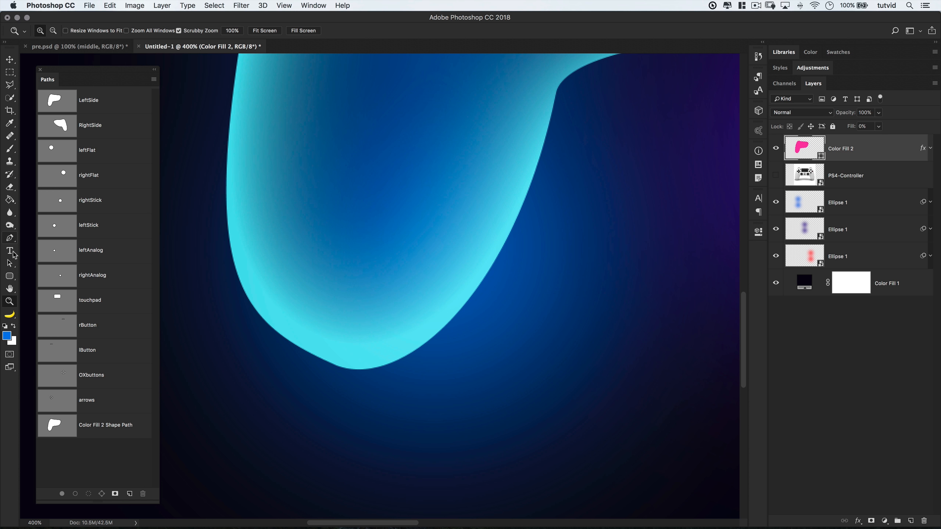
pyautogui.moveTo(9, 263); pyautogui.dragTo(61, 278)
pyautogui.click(348, 371)
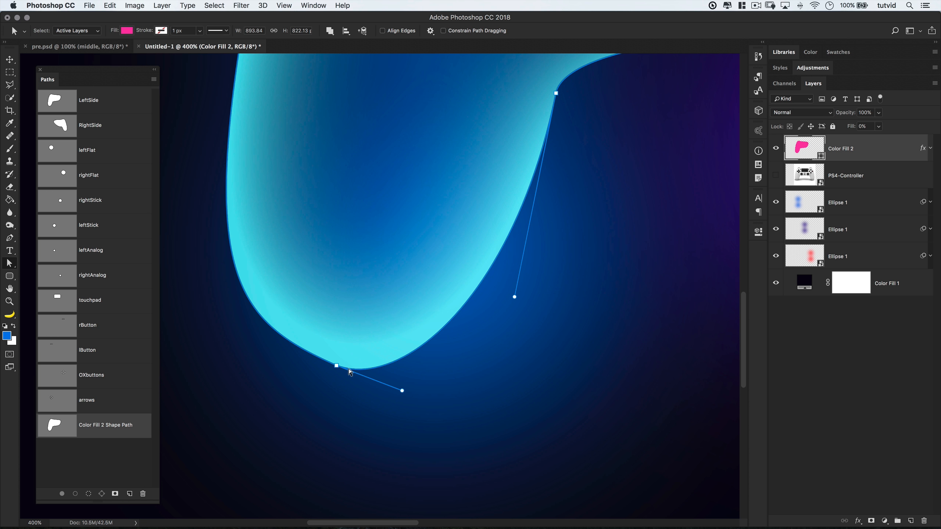
pyautogui.click(337, 367)
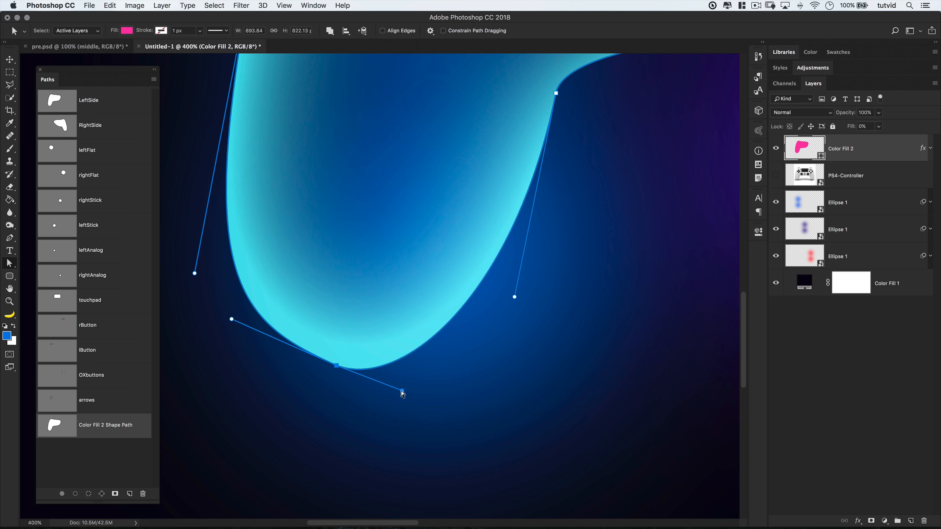
pyautogui.moveTo(402, 391); pyautogui.dragTo(414, 389)
pyautogui.press('Return')
# - Tilt the bottom anchor's right direction handle slightly downward to deepen the grip's curve
pyautogui.click(347, 370)
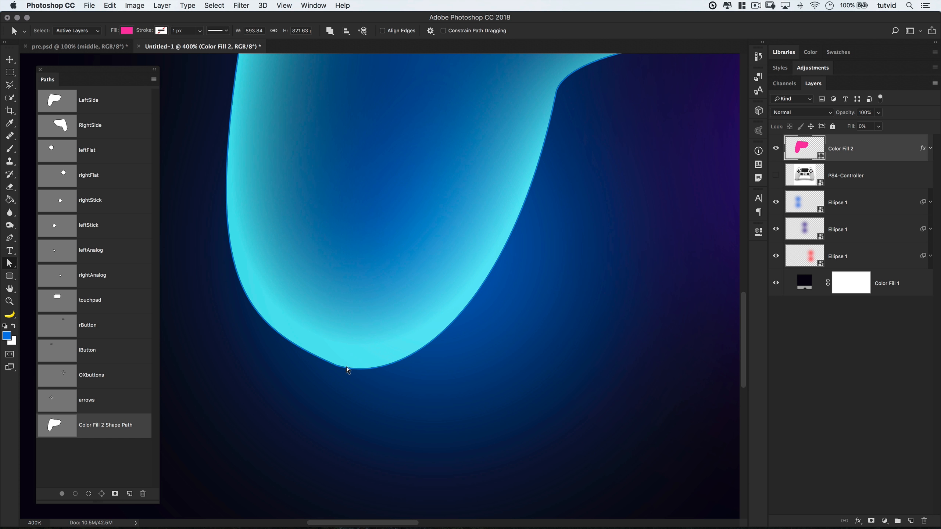
pyautogui.click(336, 365)
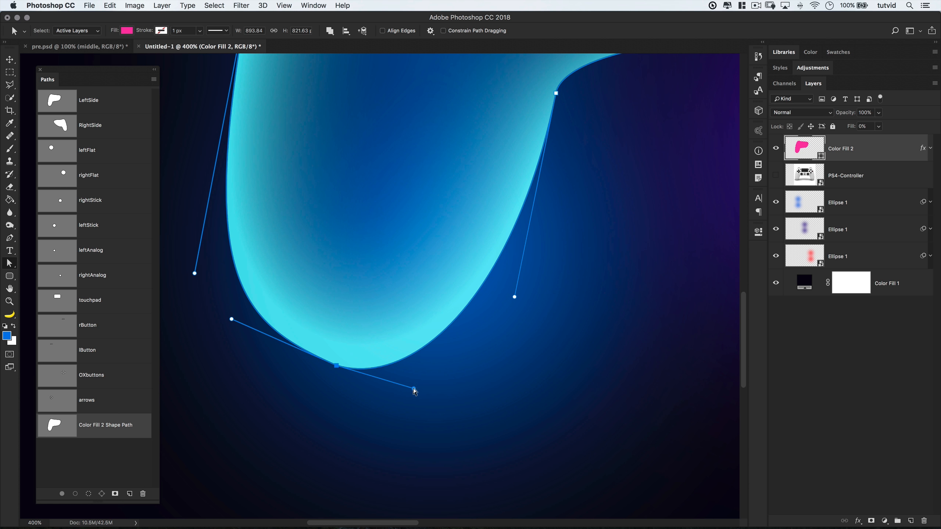
pyautogui.moveTo(415, 390); pyautogui.dragTo(411, 395)
pyautogui.press('Return')
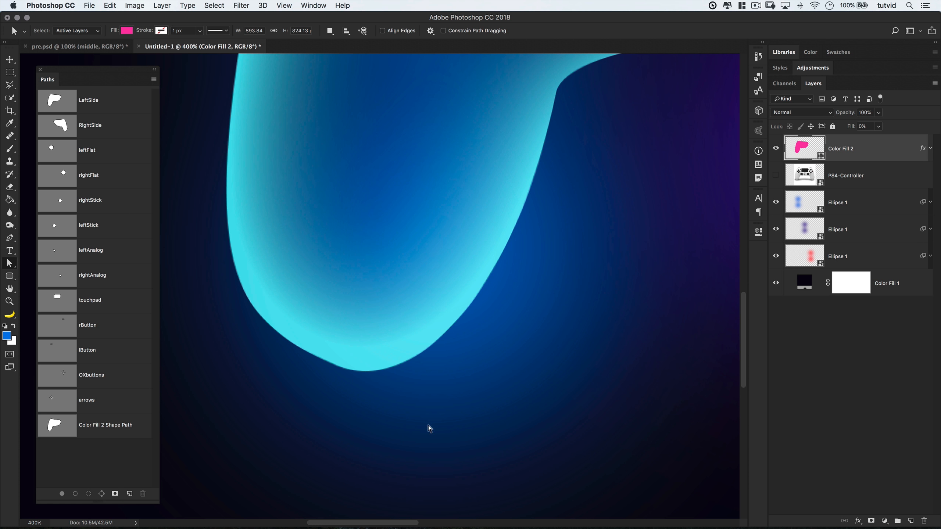
# - Pull the bottom anchor's left direction handle slightly outward and down to round the grip's outer side
pyautogui.click(333, 365)
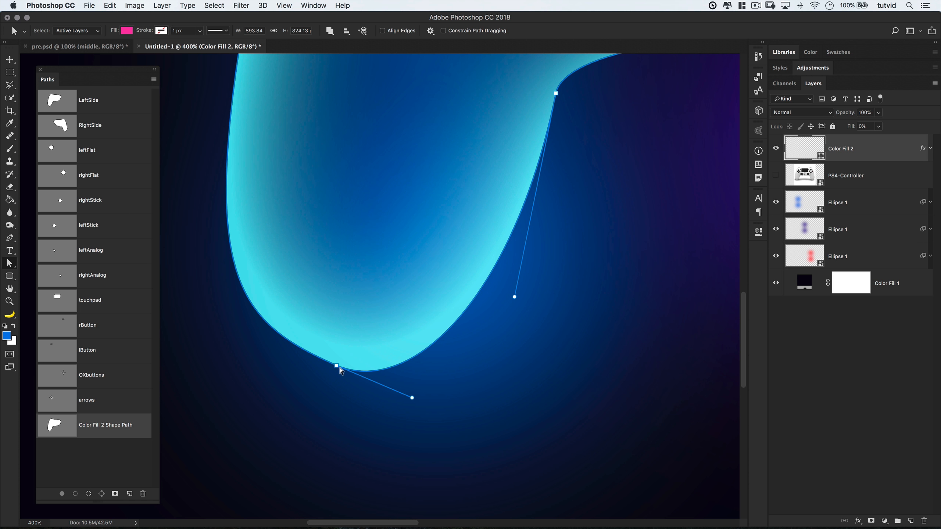
pyautogui.click(336, 366)
pyautogui.moveTo(228, 320); pyautogui.dragTo(224, 324)
pyautogui.press('Return')
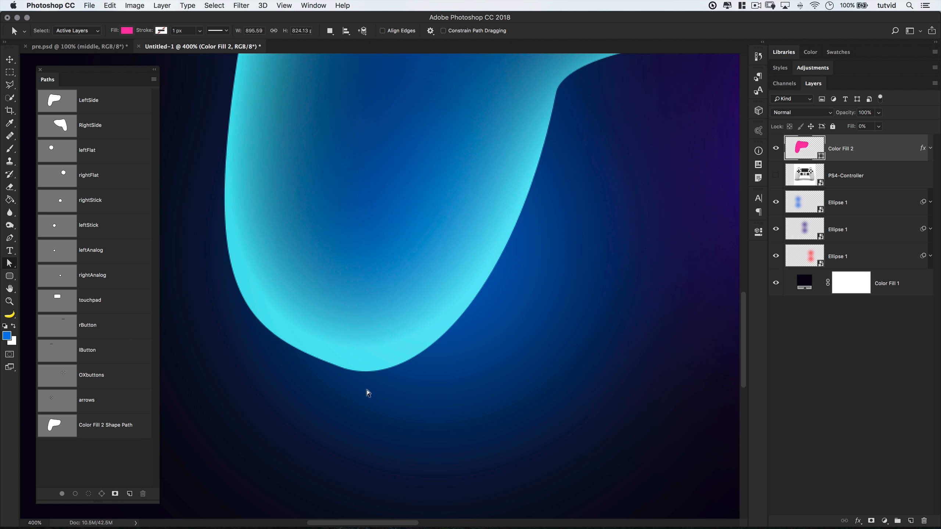
# - Lengthen the bottom anchor's right direction handle outward to smooth the bottom curve of the LeftSide grip
pyautogui.click(349, 370)
pyautogui.click(349, 371)
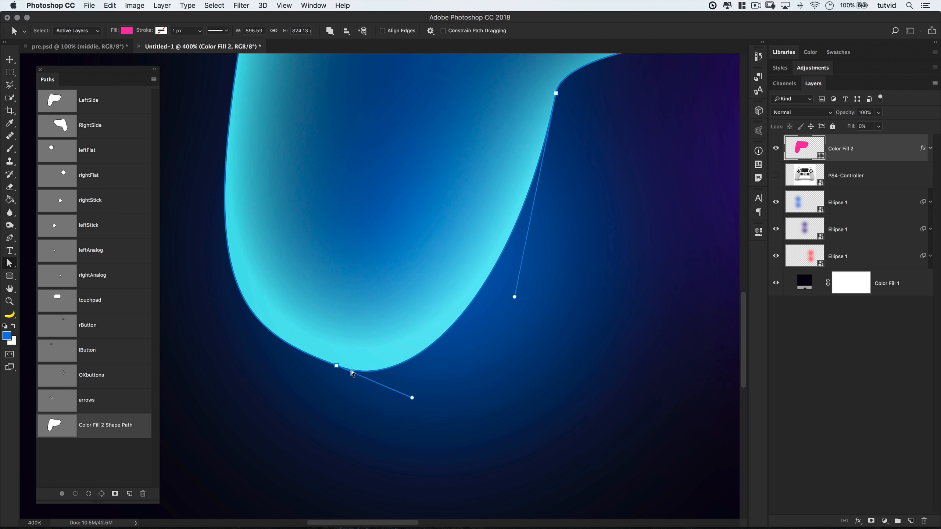
pyautogui.click(411, 398)
pyautogui.moveTo(412, 398); pyautogui.dragTo(430, 395)
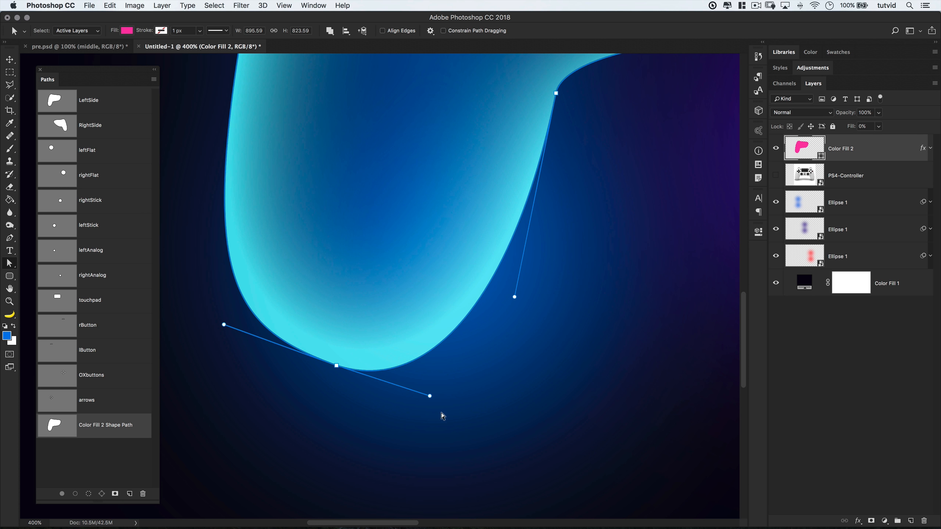
pyautogui.press('Return')
pyautogui.press('super+minus')
pyautogui.press('super+minus')
pyautogui.press('super+minus')
pyautogui.press('super+minus')
pyautogui.press('super+minus')
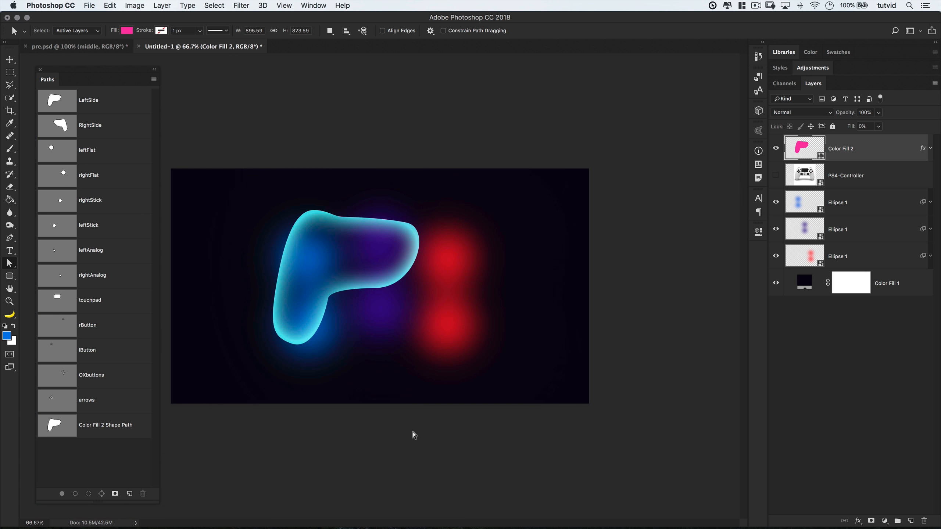
pyautogui.press('z')
pyautogui.press('super+plus')
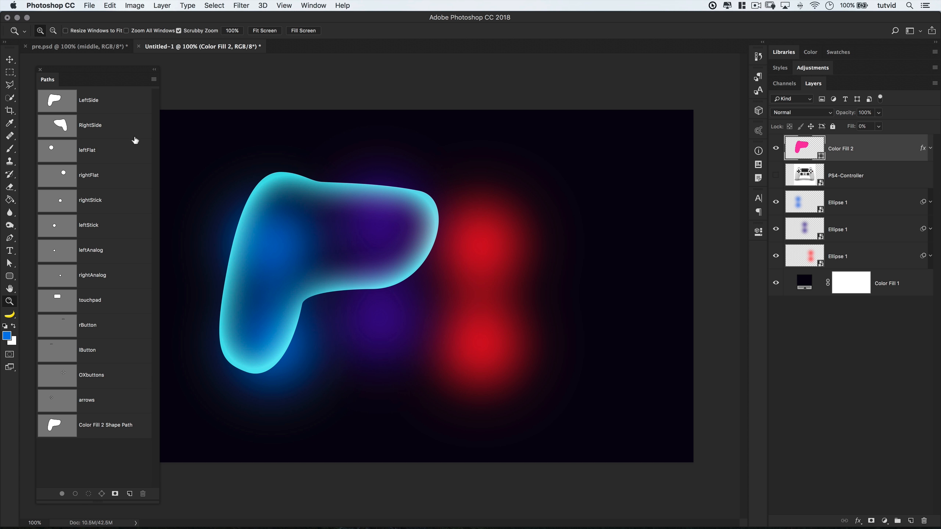
# - Create a blue solid color fill layer from the RightSide path
pyautogui.click(111, 126)
pyautogui.click(137, 6)
pyautogui.moveTo(162, 5)
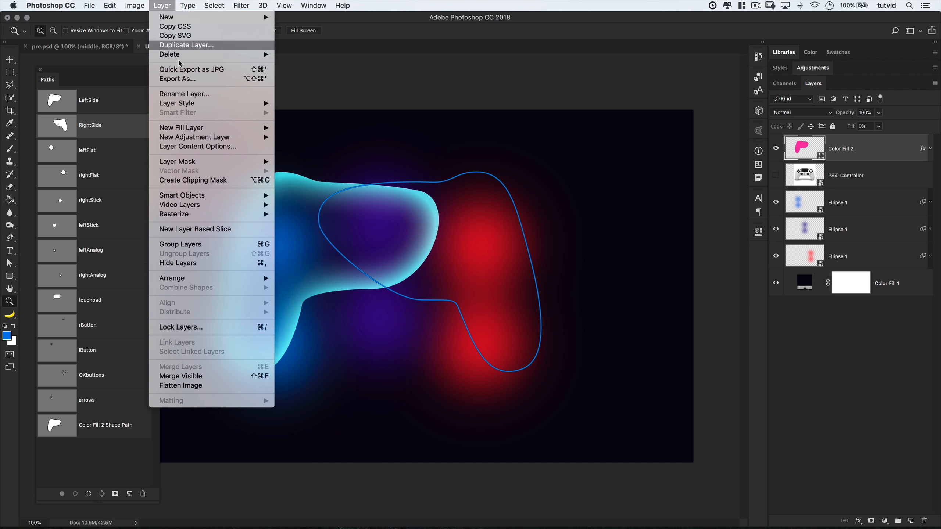
pyautogui.moveTo(222, 128)
pyautogui.click(285, 129)
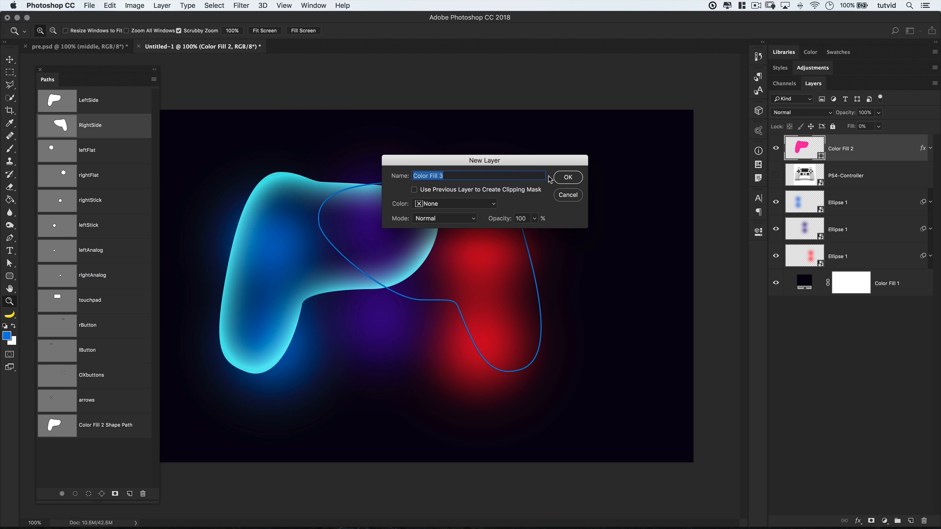
pyautogui.click(576, 175)
pyautogui.click(454, 125)
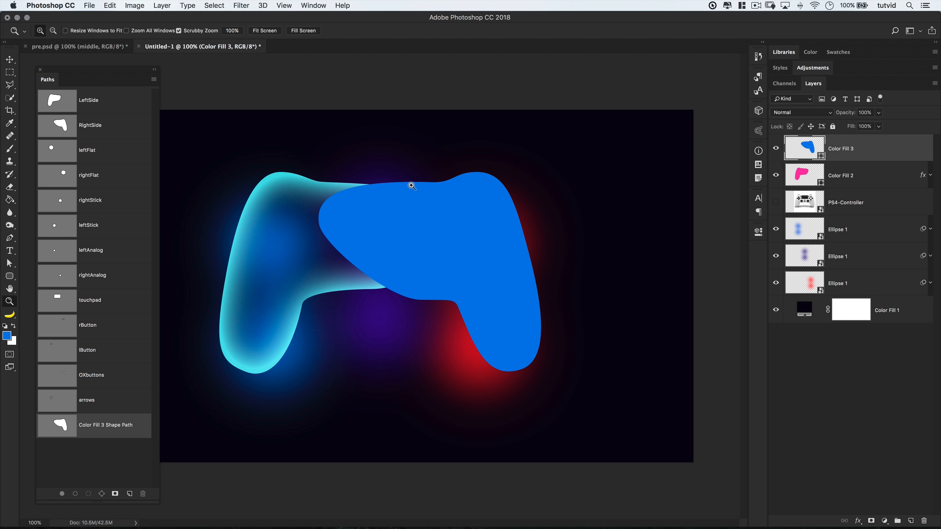
# - Set the RightSide shape's fill opacity to 0% in its layer style and move the dialog clear of the shape
pyautogui.doubleClick(890, 148)
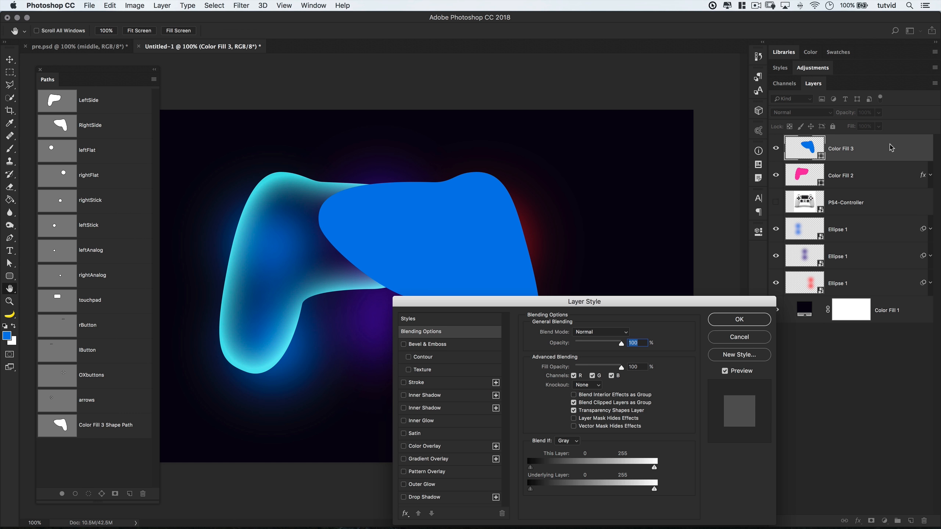
pyautogui.moveTo(576, 303); pyautogui.dragTo(574, 136)
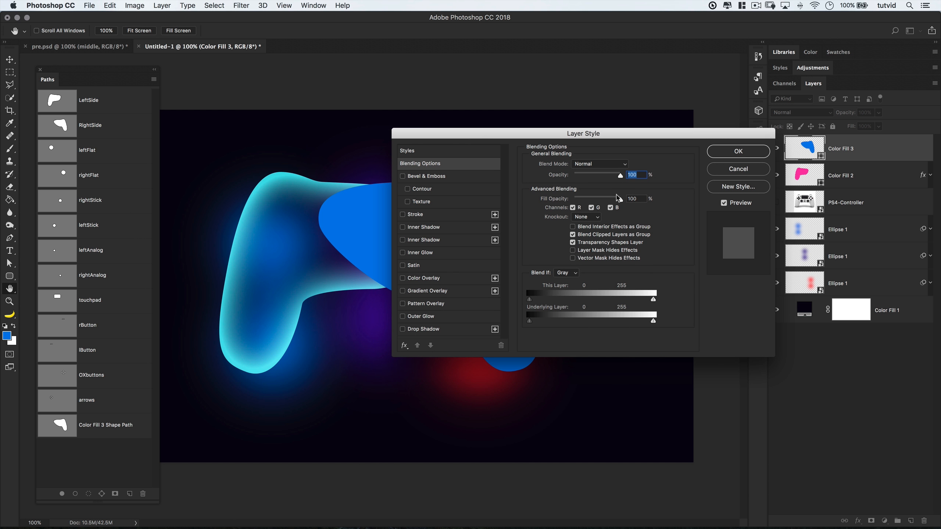
pyautogui.moveTo(618, 198); pyautogui.dragTo(521, 194)
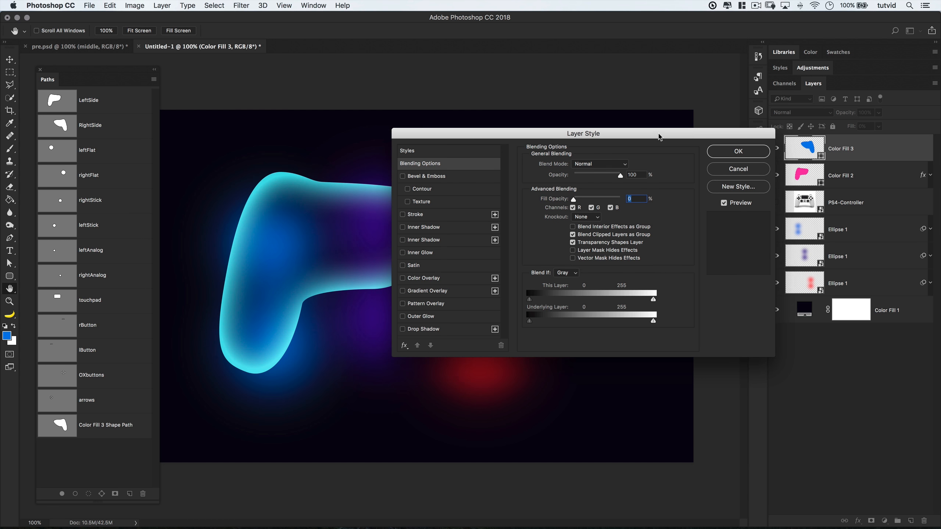
pyautogui.moveTo(659, 135); pyautogui.dragTo(738, 282)
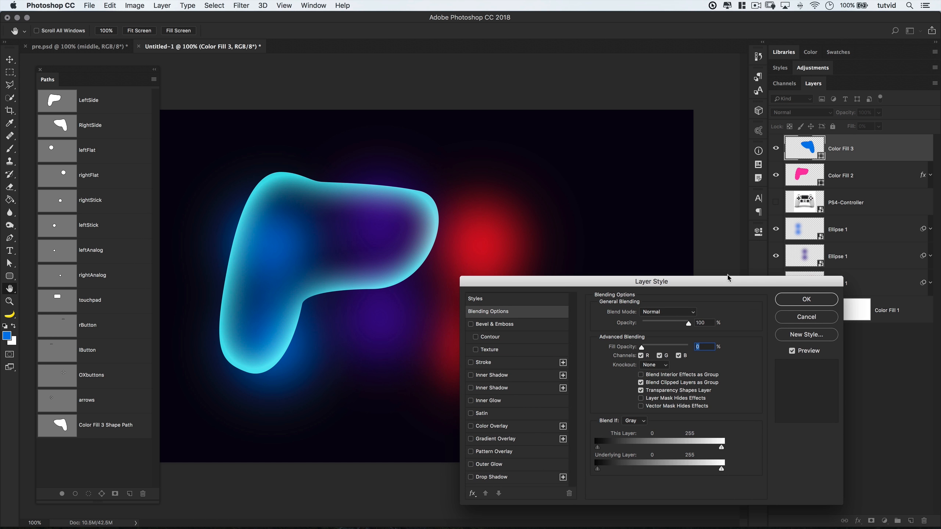
# - Add an inner glow to the RightSide shape and set the glow's colour to #d5082f
pyautogui.click(471, 401)
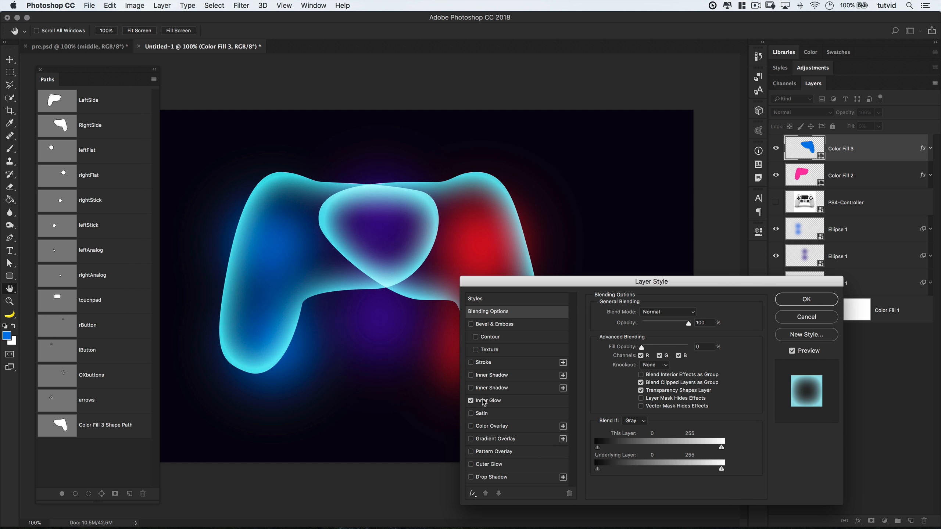
pyautogui.click(495, 401)
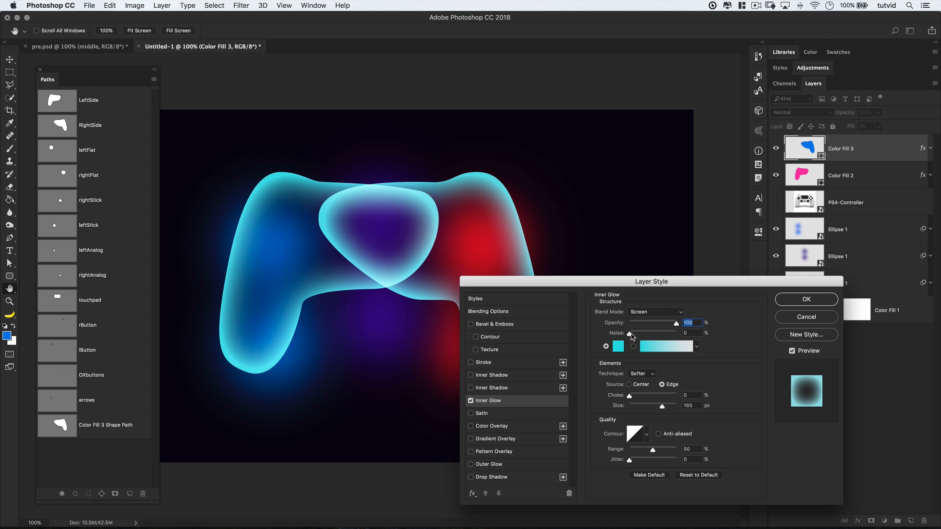
pyautogui.click(621, 350)
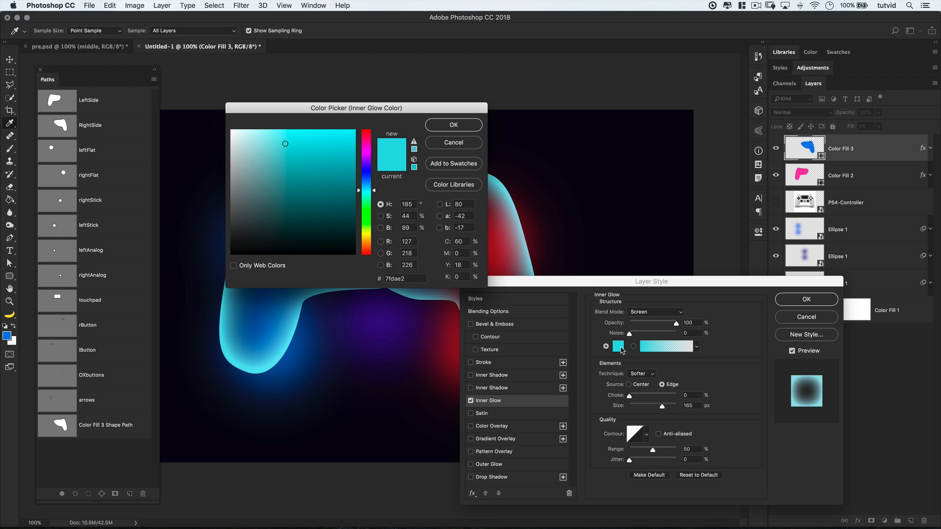
pyautogui.doubleClick(397, 279)
pyautogui.write('d5')
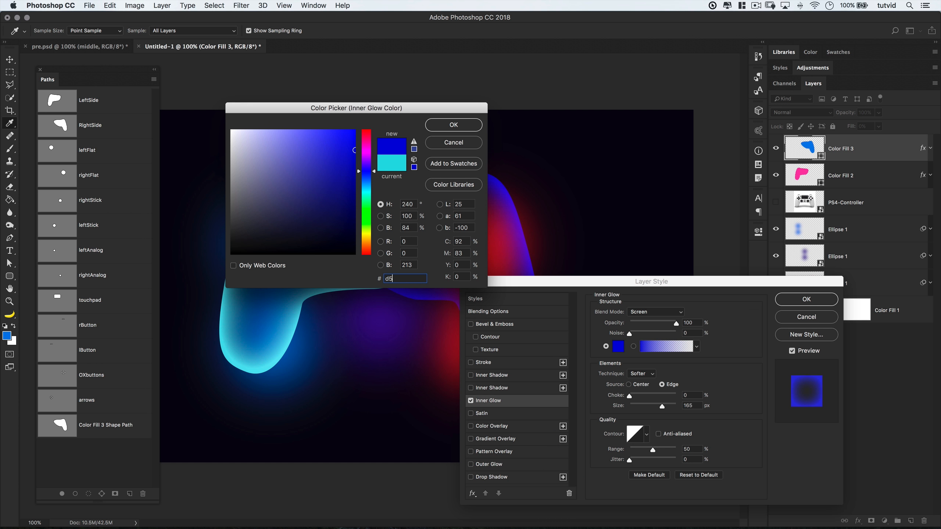
pyautogui.write('08')
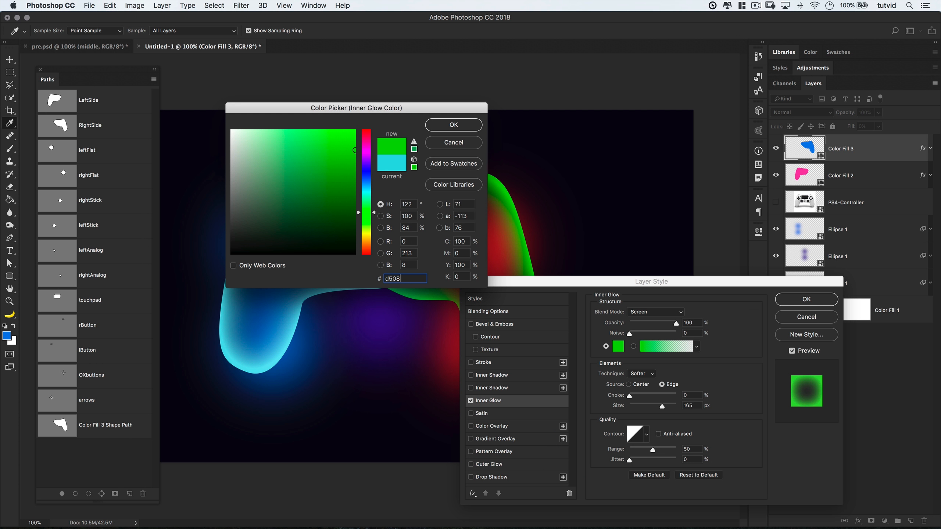
pyautogui.write('2f')
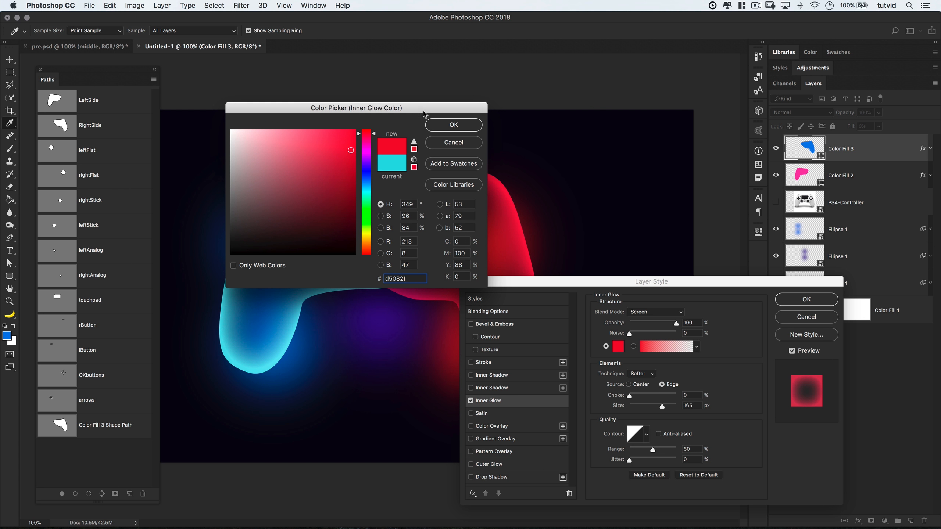
pyautogui.click(459, 127)
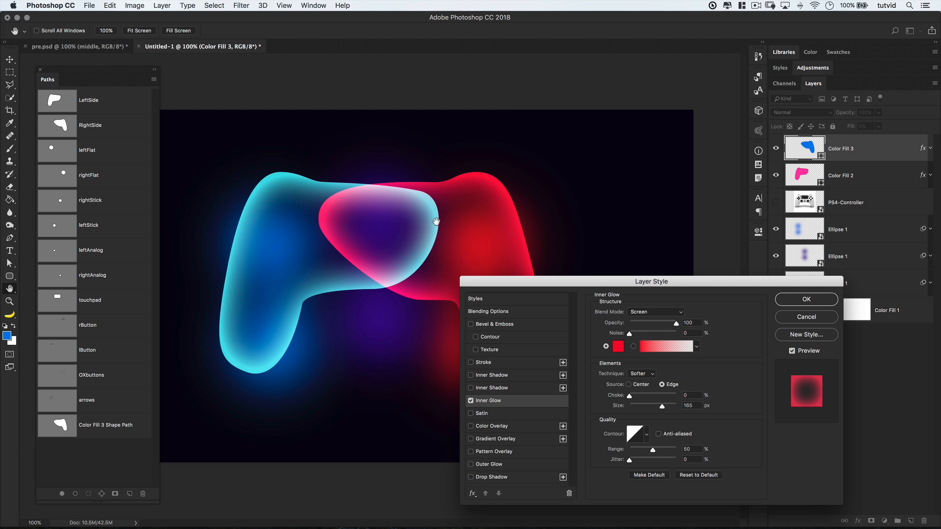
pyautogui.click(806, 299)
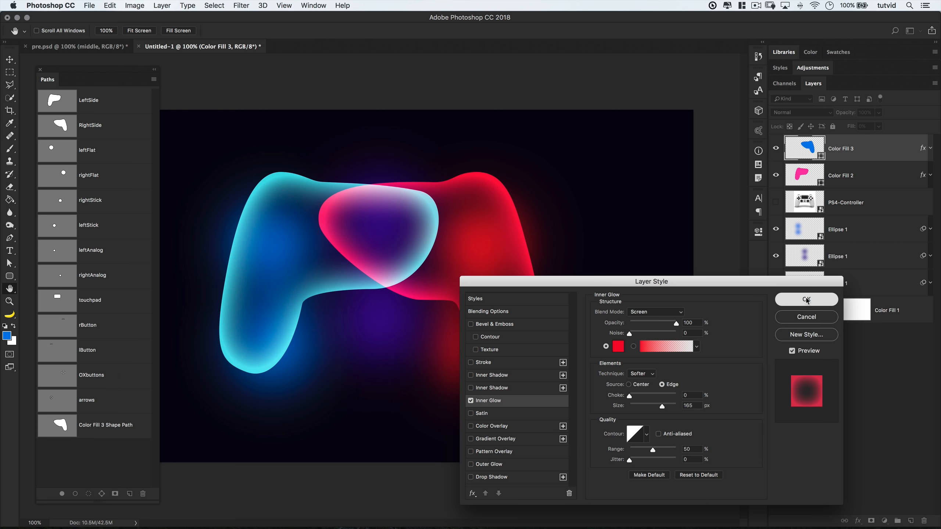
# - Create a solid color fill layer from the touchpad path in blue #397be7 and open its layer style
pyautogui.press('z')
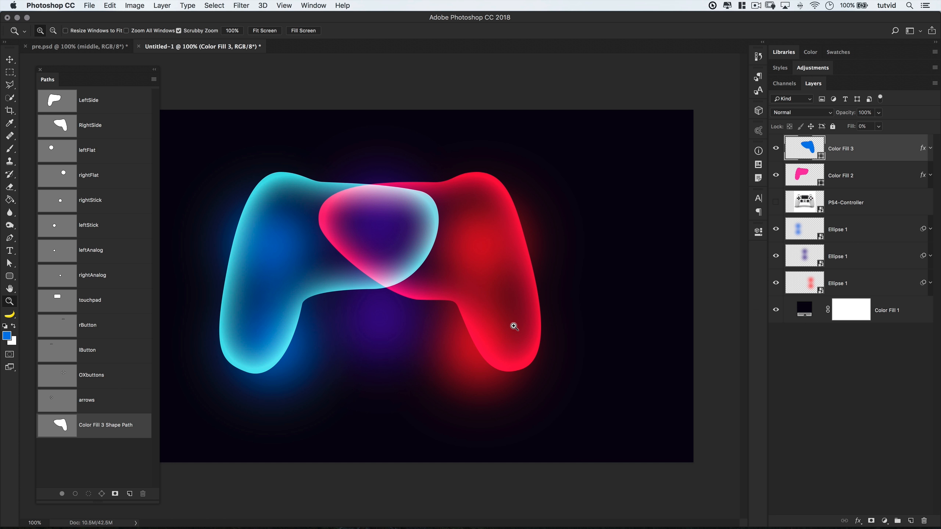
pyautogui.click(94, 305)
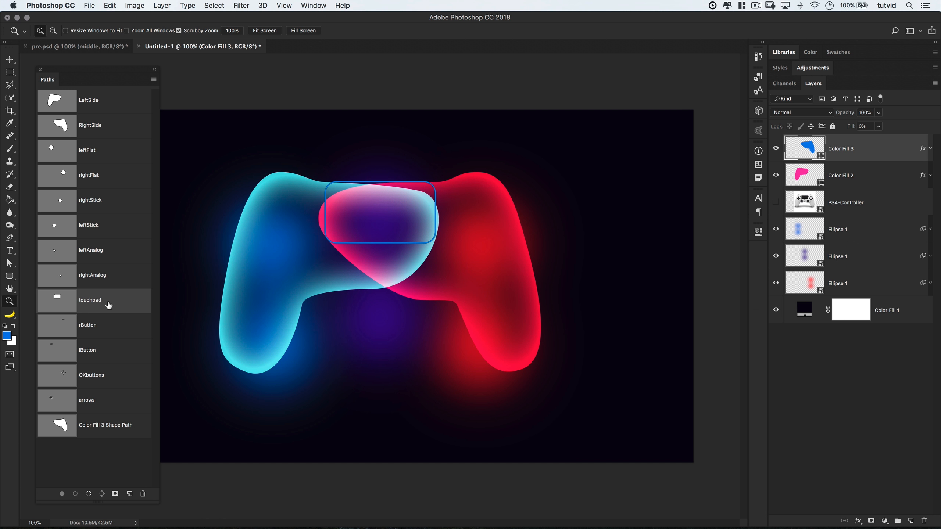
pyautogui.click(162, 5)
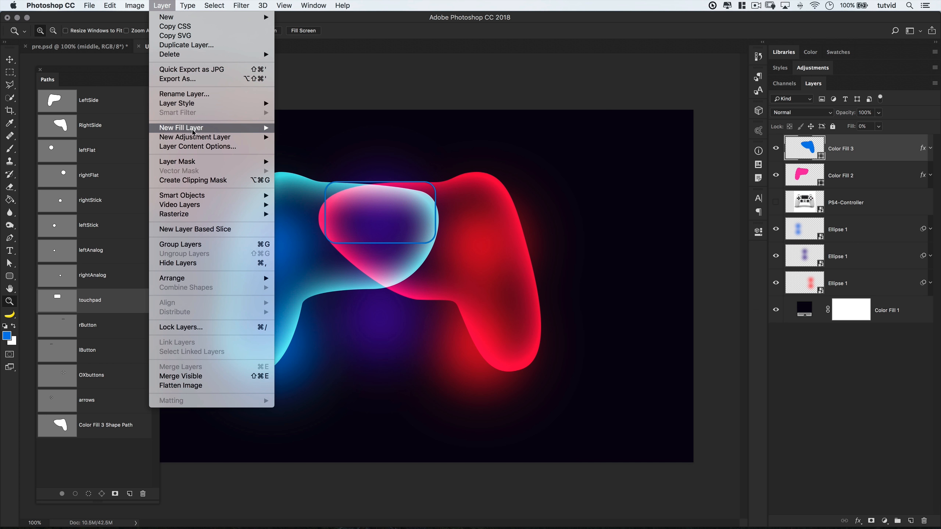
pyautogui.click(347, 131)
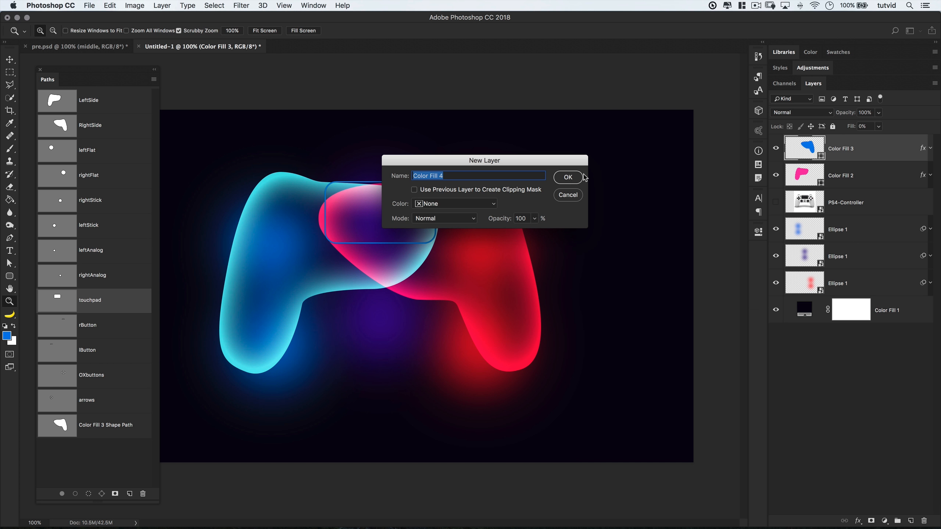
pyautogui.click(568, 178)
pyautogui.moveTo(418, 116); pyautogui.dragTo(636, 157)
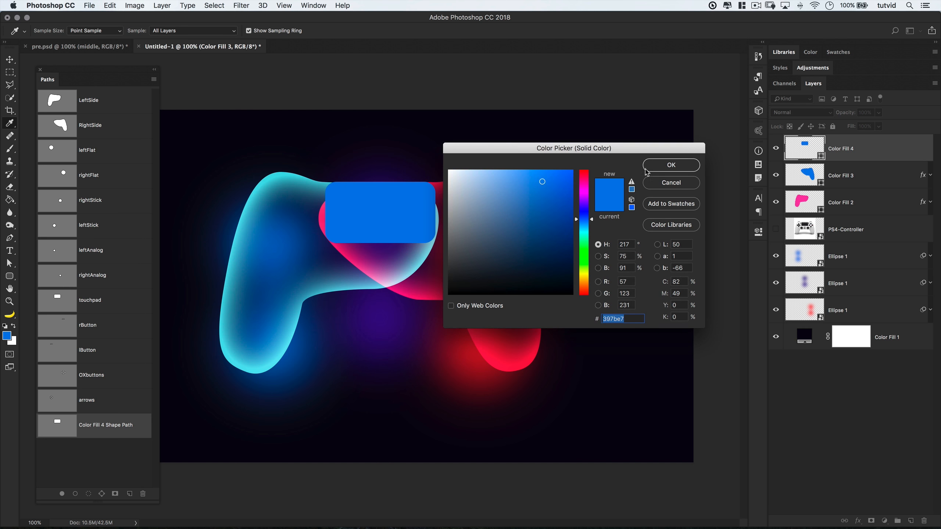
pyautogui.click(652, 167)
pyautogui.doubleClick(887, 153)
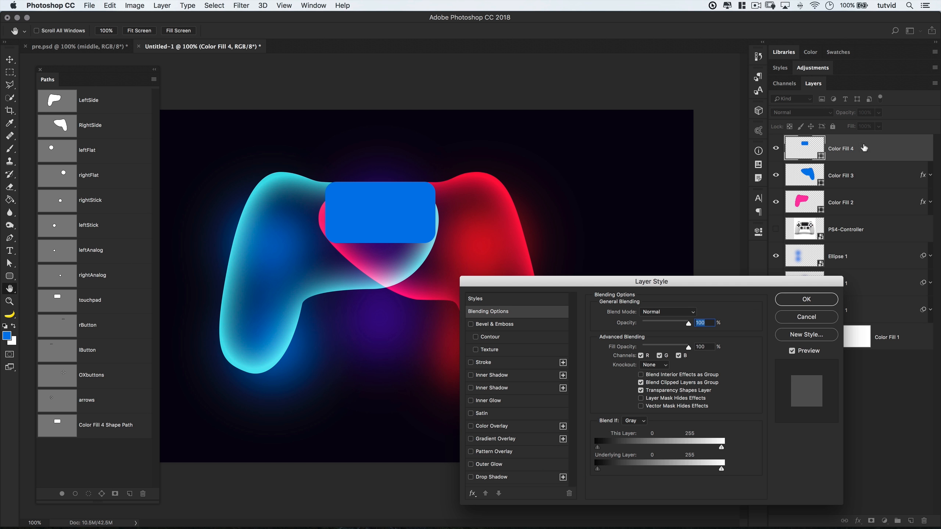
# - Set the touchpad shape's fill opacity to 0% and add an inner glow with the Overlay blend mode
pyautogui.moveTo(631, 279); pyautogui.dragTo(629, 243)
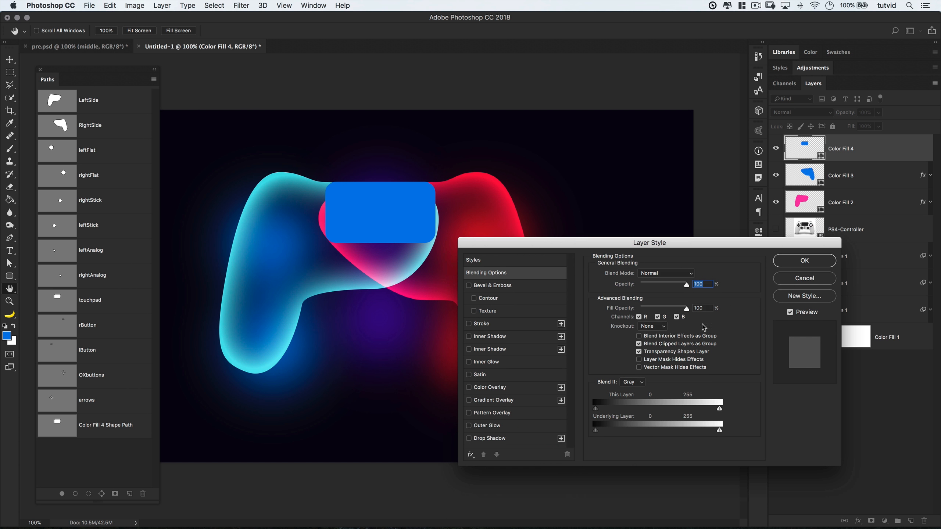
pyautogui.doubleClick(697, 307)
pyautogui.write('0')
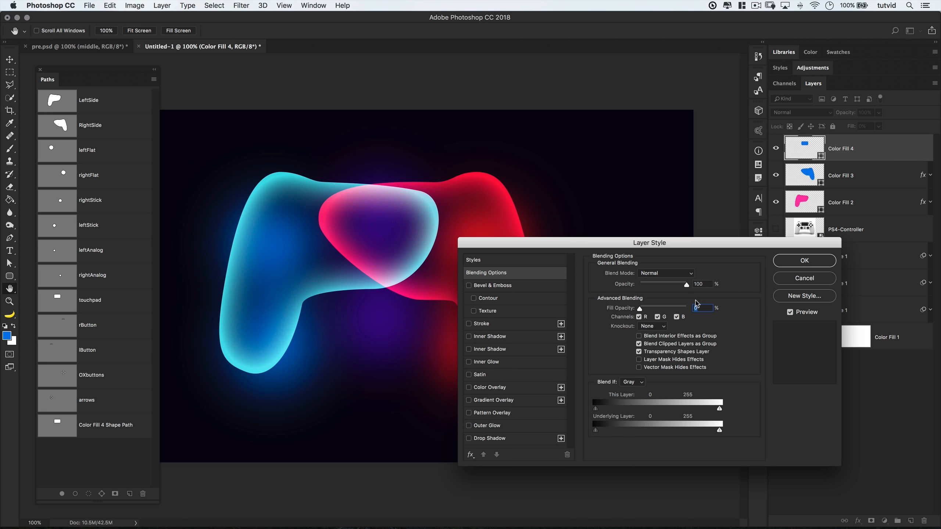
pyautogui.click(483, 362)
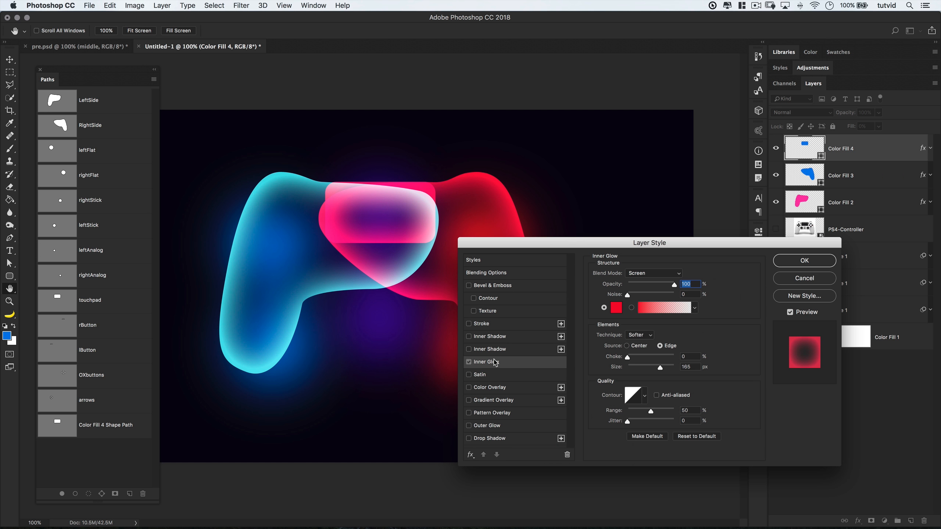
pyautogui.click(650, 274)
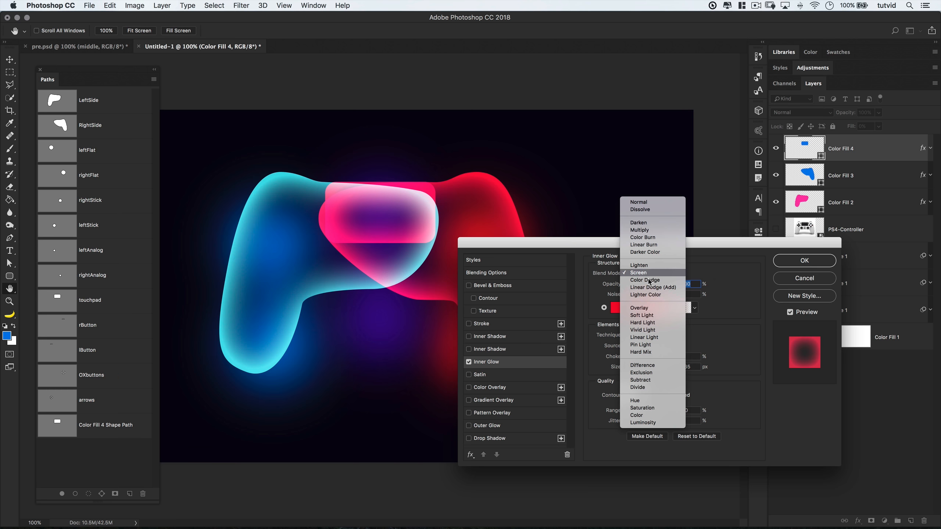
pyautogui.click(643, 308)
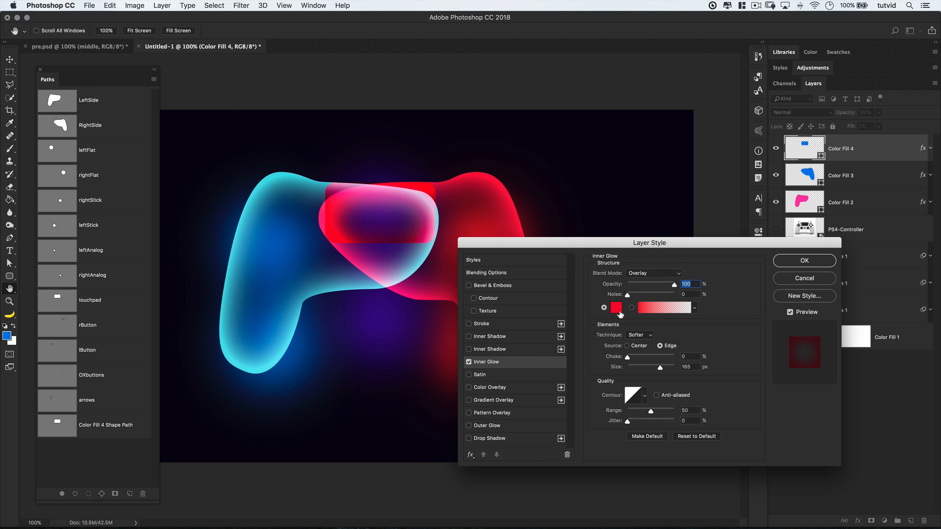
# - Set the touchpad's inner glow colour to white #ffffff and its size to 100 px, and apply the layer style
pyautogui.click(616, 308)
pyautogui.moveTo(473, 225); pyautogui.dragTo(450, 158)
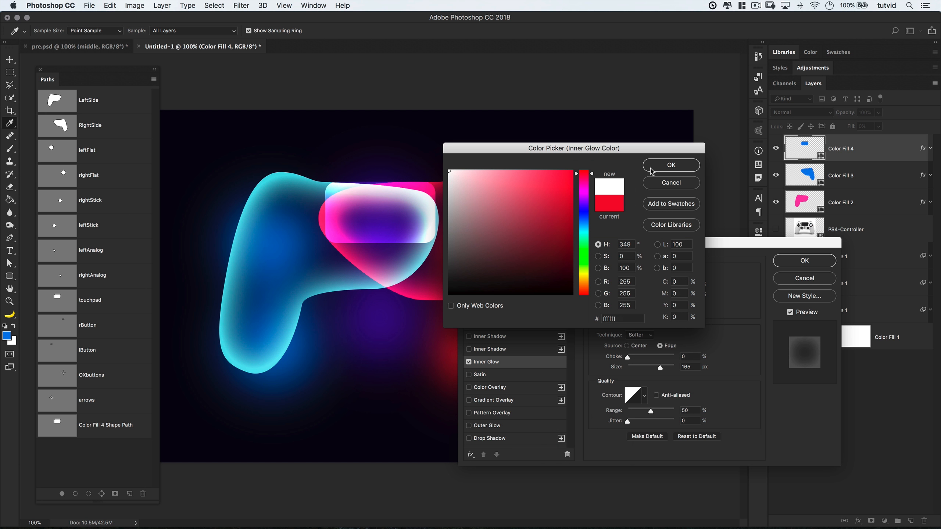
pyautogui.click(652, 171)
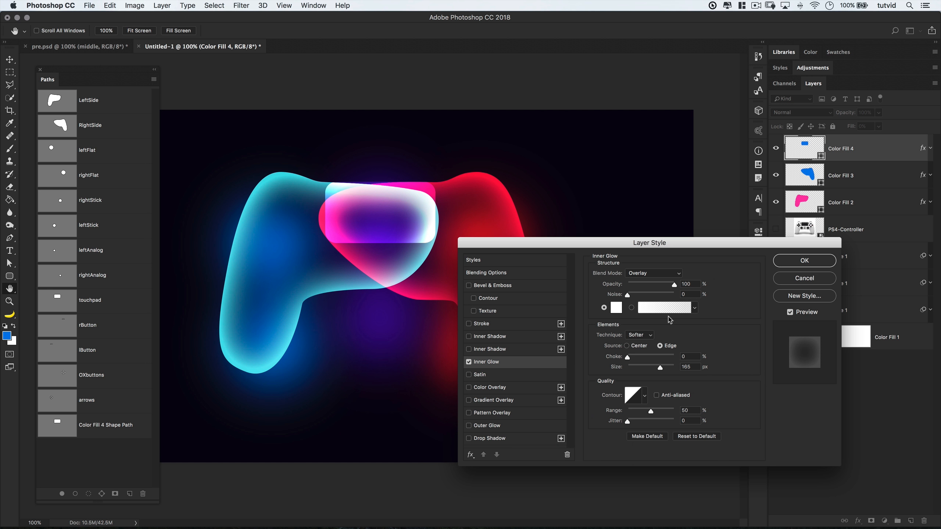
pyautogui.doubleClick(691, 366)
pyautogui.write('100')
pyautogui.press('Tab')
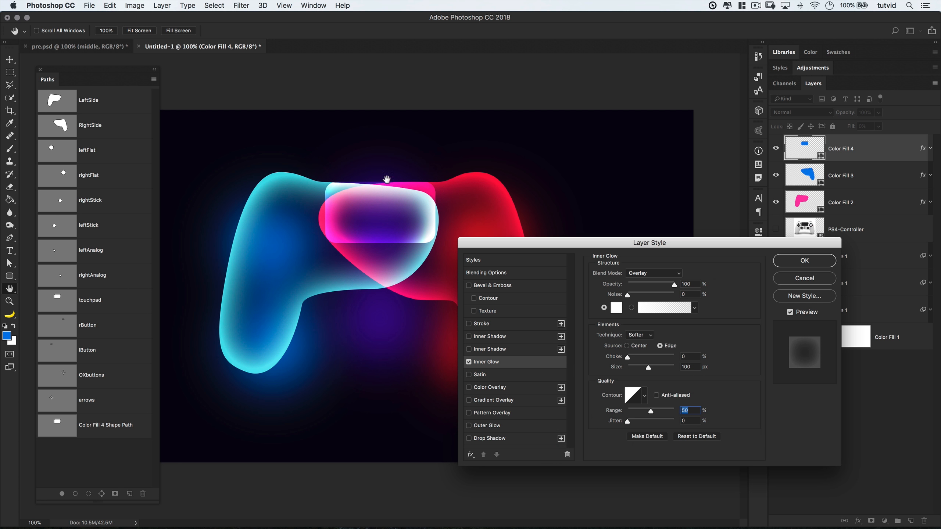
pyautogui.click(804, 263)
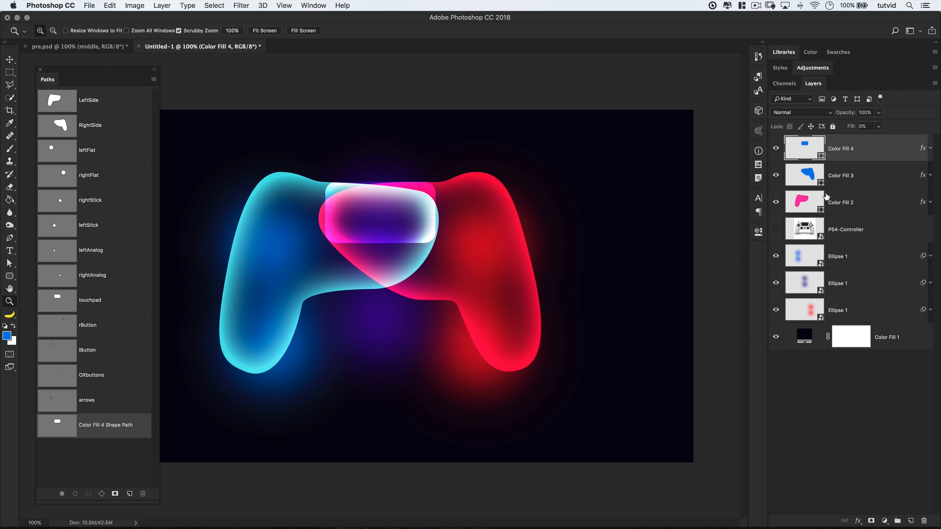
# - Nudge the touchpad shape slightly upward so its upper edge sits just above the controller's body outline
pyautogui.press('z')
pyautogui.press('v')
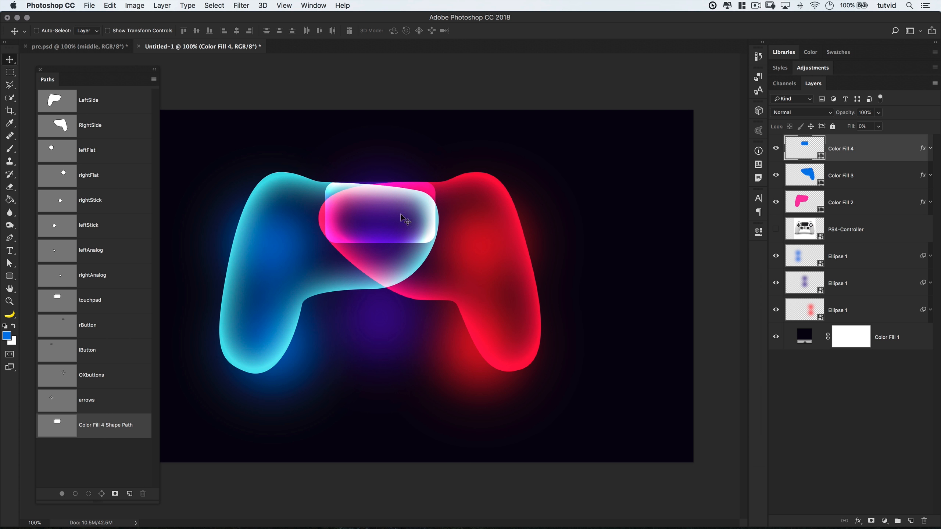
pyautogui.hotkey('shift', 'Down')
pyautogui.hotkey('shift', 'Down')
pyautogui.hotkey('shift', 'Up')
pyautogui.hotkey('shift', 'Up')
pyautogui.hotkey('shift', 'Up')
pyautogui.hotkey('shift', 'Up')
pyautogui.hotkey('shift', 'Down')
pyautogui.hotkey('shift', 'Up')
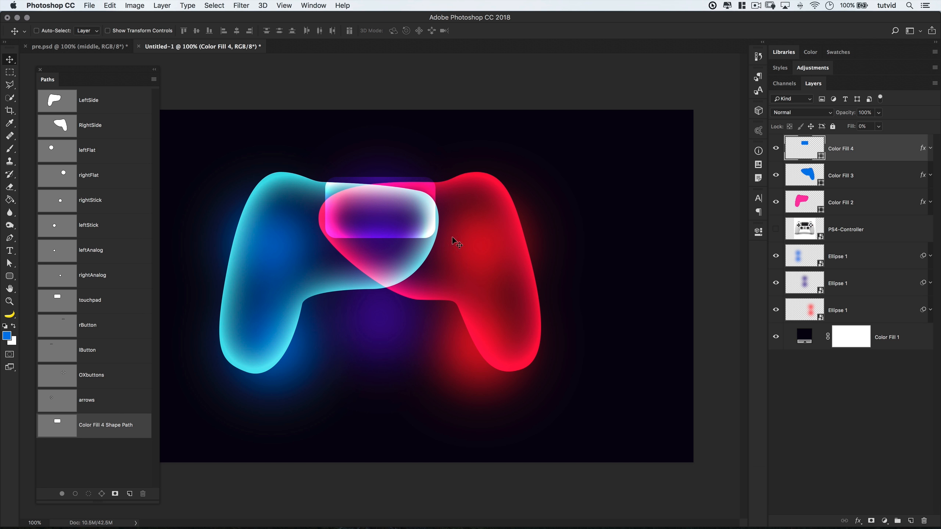
# - Create a solid color fill layer from the leftFlat path in white #ffffff
pyautogui.click(83, 156)
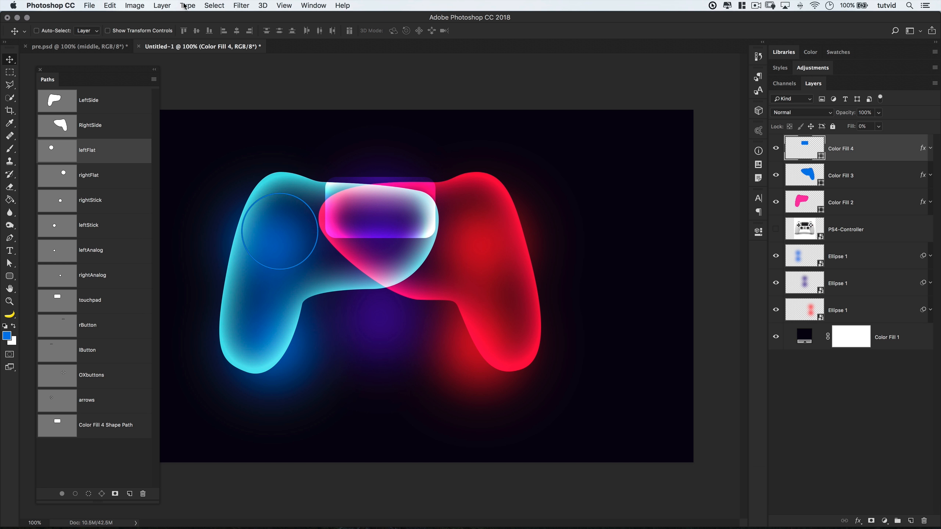
pyautogui.click(162, 5)
pyautogui.moveTo(222, 128)
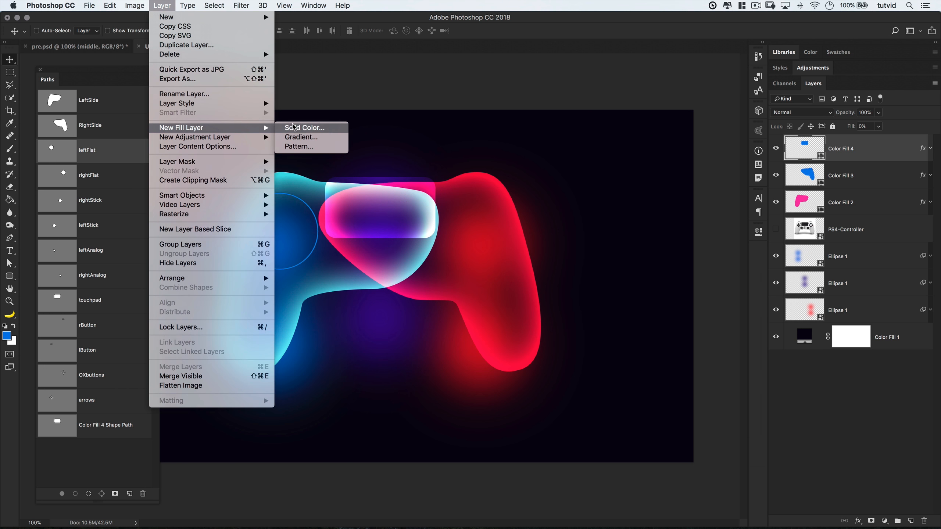
pyautogui.click(294, 128)
pyautogui.click(568, 178)
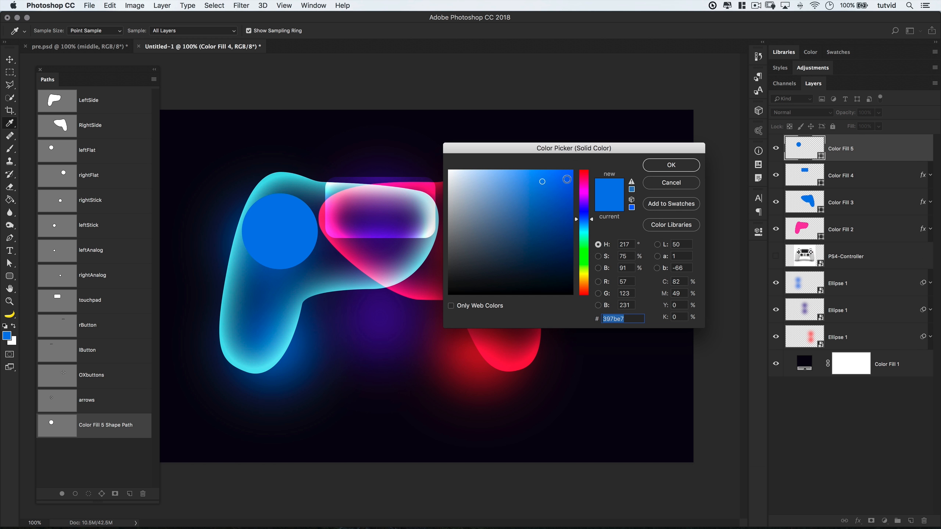
pyautogui.moveTo(467, 174); pyautogui.dragTo(438, 166)
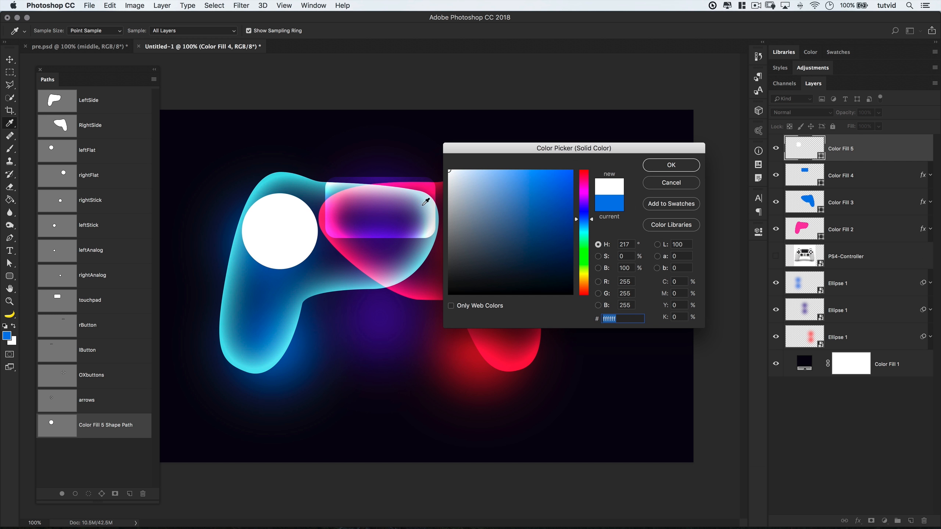
pyautogui.click(665, 164)
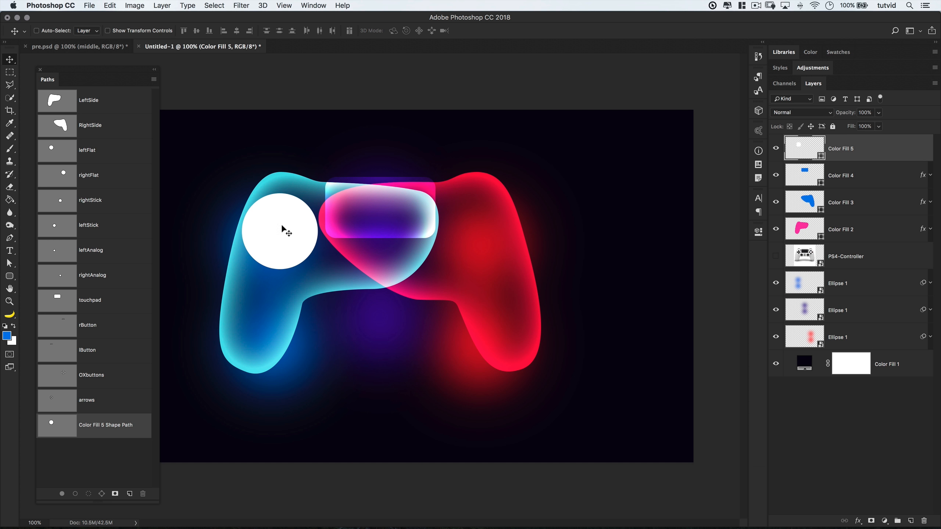
# - Set the left white circle layer's blend mode to Overlay and its opacity to 51%
pyautogui.click(802, 113)
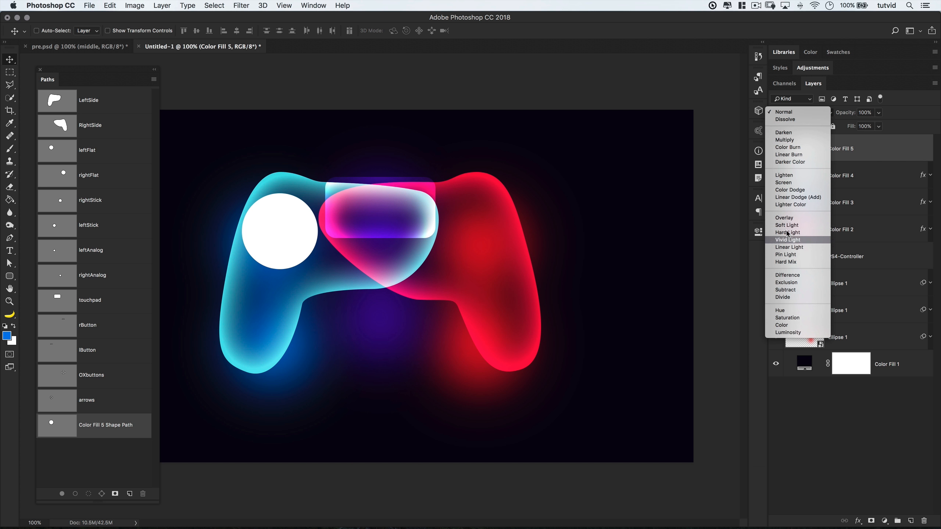
pyautogui.click(785, 218)
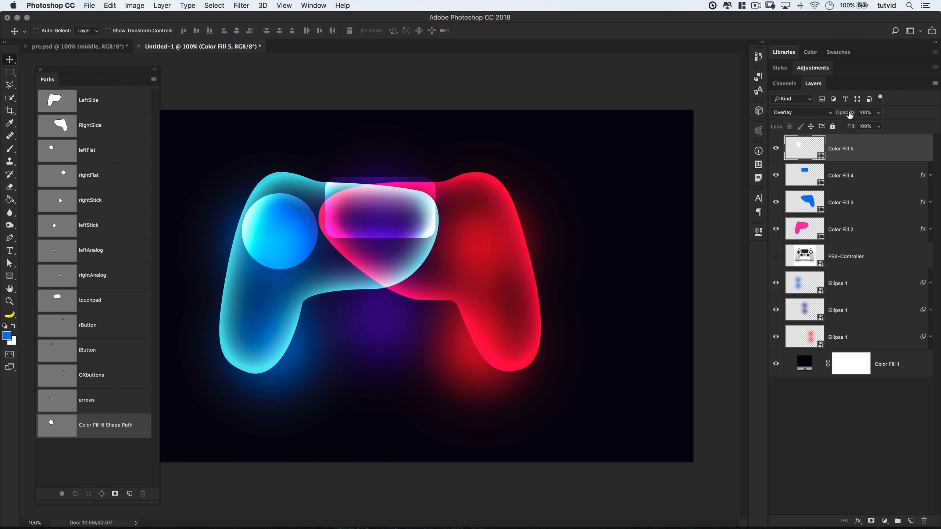
pyautogui.moveTo(848, 113); pyautogui.dragTo(826, 115)
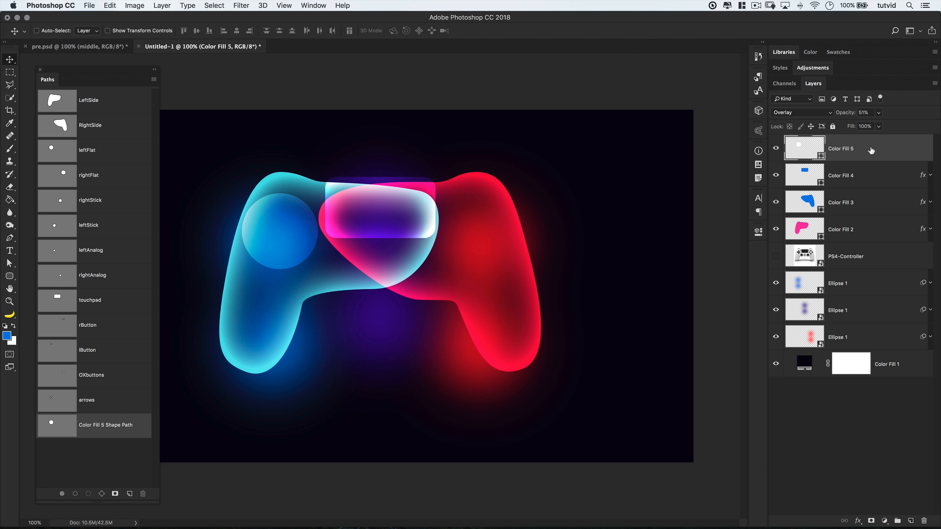
# - Create a white (#ffffff) solid color fill layer from the rightFlat path
pyautogui.click(89, 175)
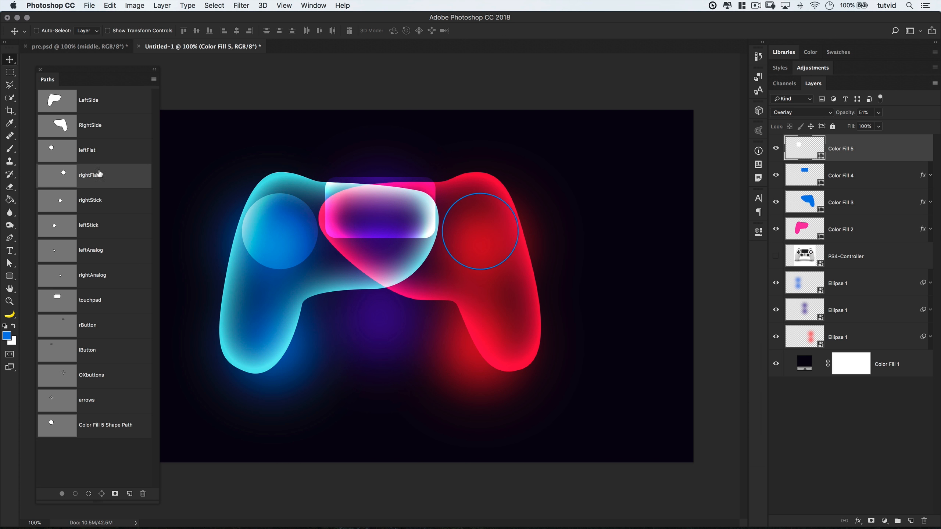
pyautogui.click(170, 6)
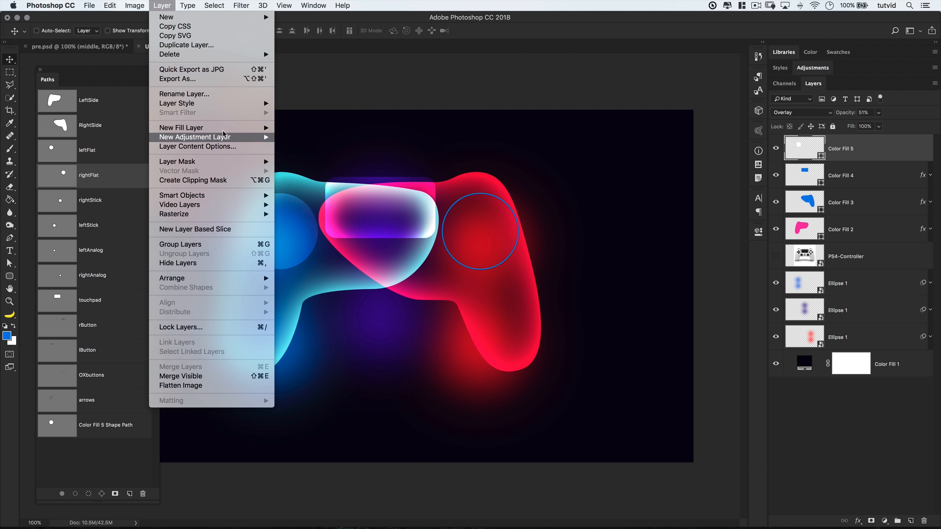
pyautogui.moveTo(224, 130)
pyautogui.click(292, 128)
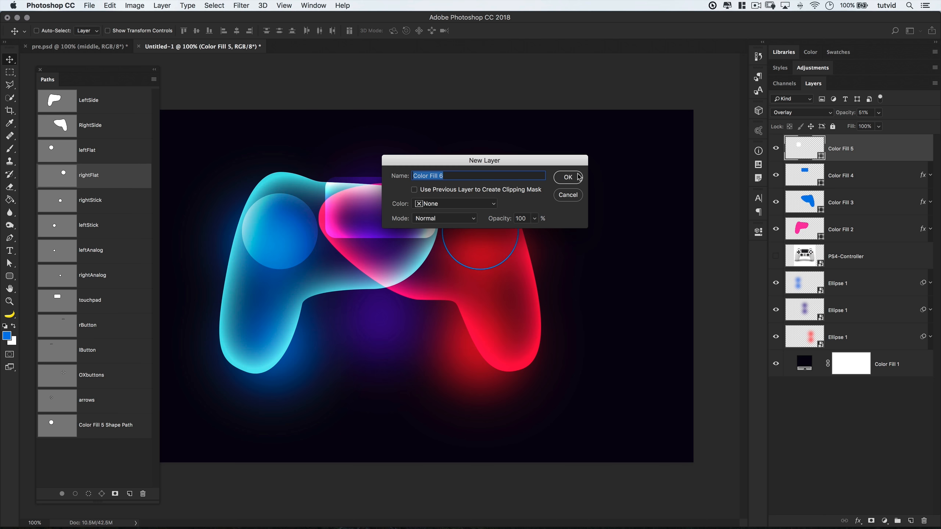
pyautogui.click(578, 177)
pyautogui.moveTo(481, 182); pyautogui.dragTo(449, 170)
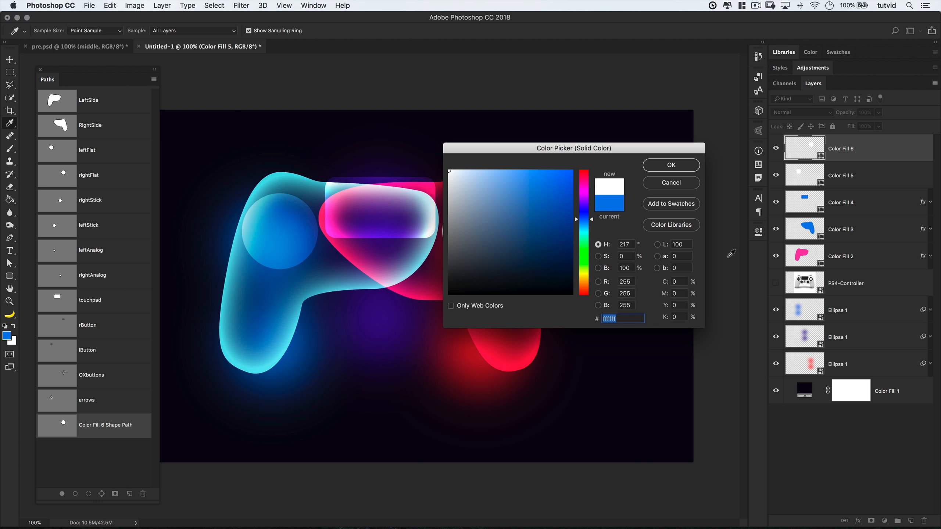
pyautogui.click(671, 165)
# - Set the right white circle layer's blend mode to Overlay and its opacity to 50%
pyautogui.press('v')
pyautogui.click(801, 113)
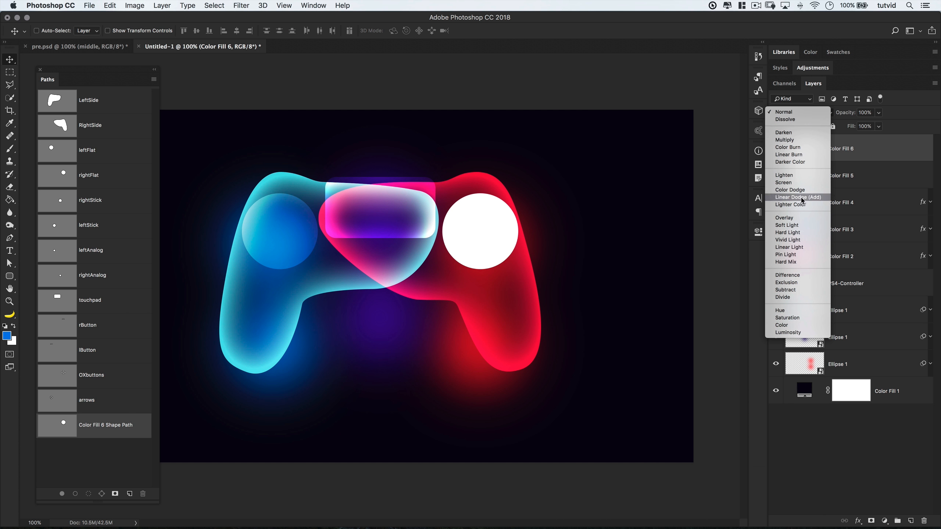
pyautogui.click(785, 217)
pyautogui.moveTo(846, 113); pyautogui.dragTo(821, 116)
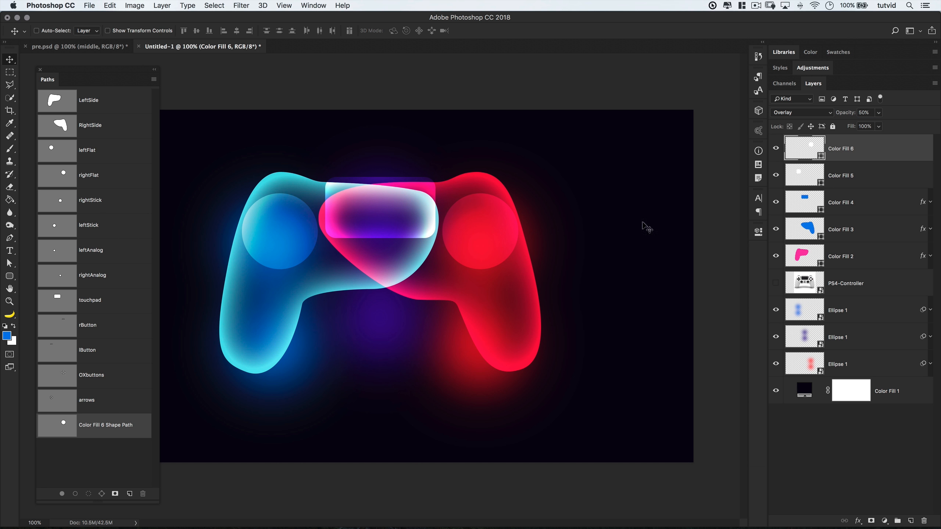
# - Create a blue solid color fill layer from the leftStick path
pyautogui.click(97, 200)
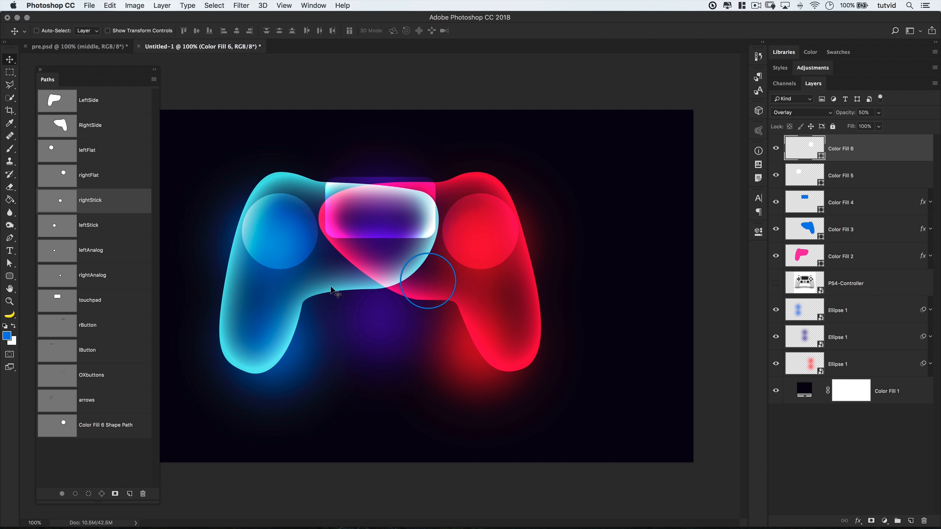
pyautogui.click(98, 227)
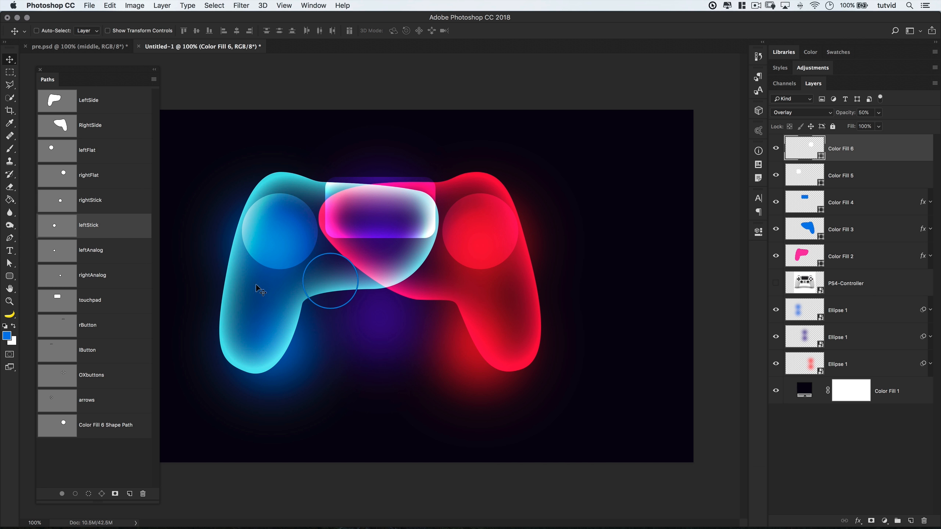
pyautogui.click(163, 5)
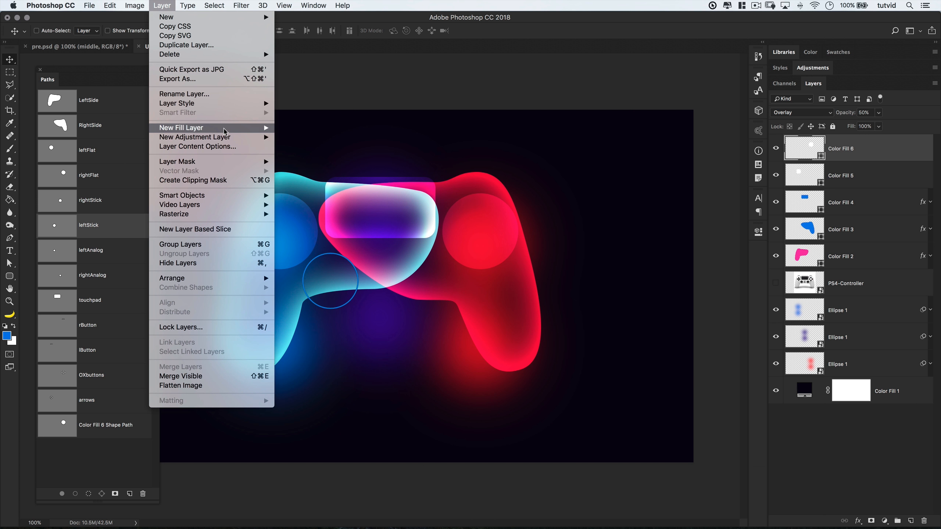
pyautogui.moveTo(224, 130)
pyautogui.click(304, 128)
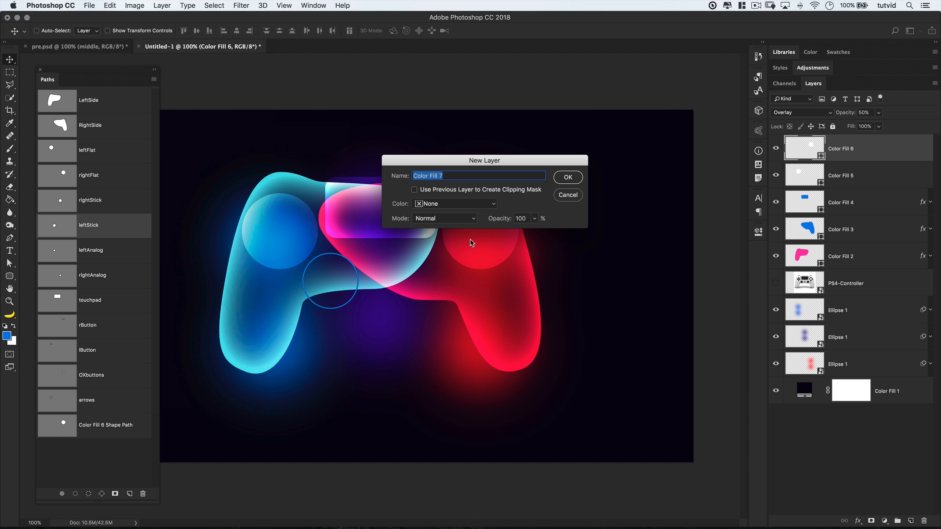
pyautogui.click(568, 177)
pyautogui.click(667, 165)
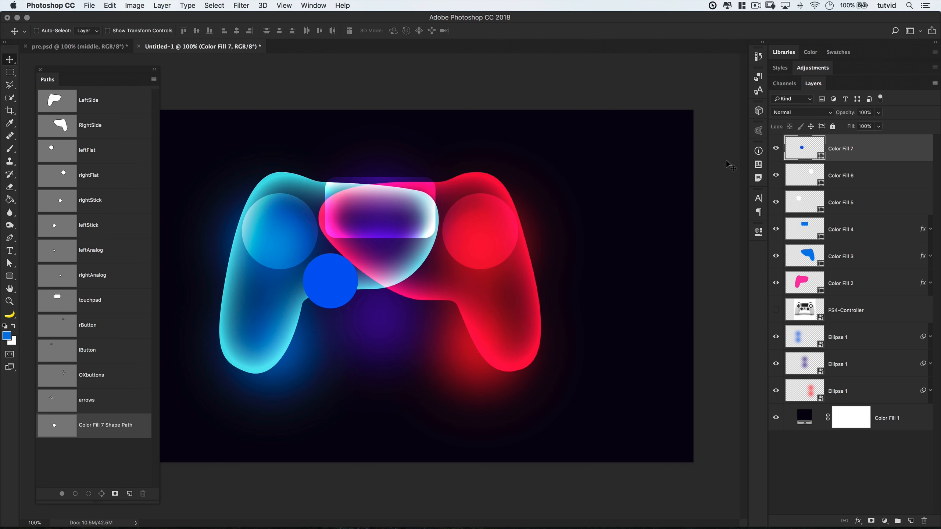
# - Bring up the left stick circle's layer style options and set its Fill Opacity to 0%
pyautogui.doubleClick(887, 147)
pyautogui.moveTo(671, 304); pyautogui.dragTo(605, 305)
pyautogui.moveTo(627, 234); pyautogui.dragTo(628, 218)
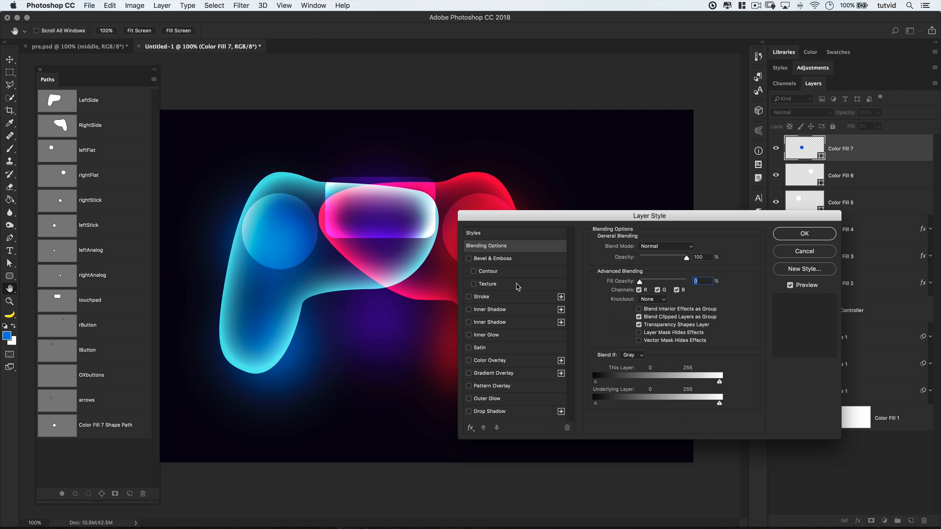
# - Add an Inner Glow in color #7fdae2 to the left stick circle and adjust the glow's size
pyautogui.click(469, 334)
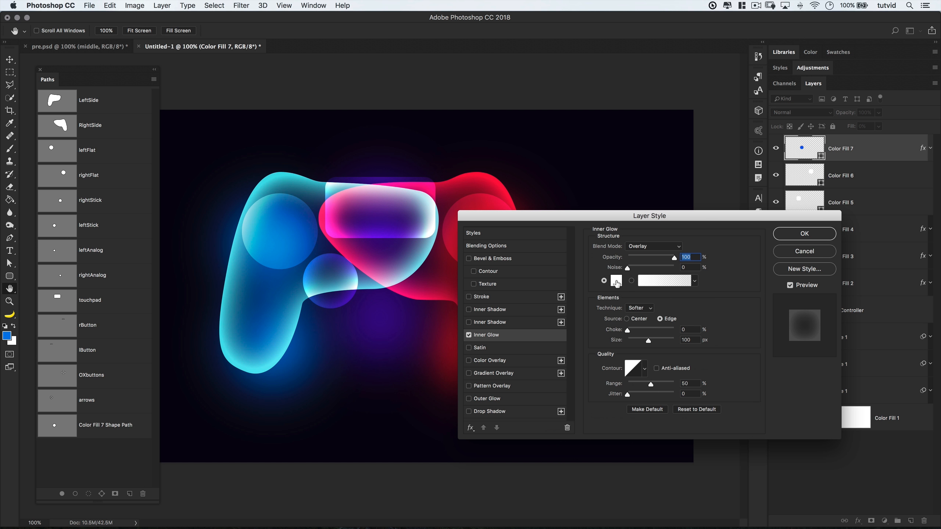
pyautogui.click(616, 281)
pyautogui.doubleClick(609, 319)
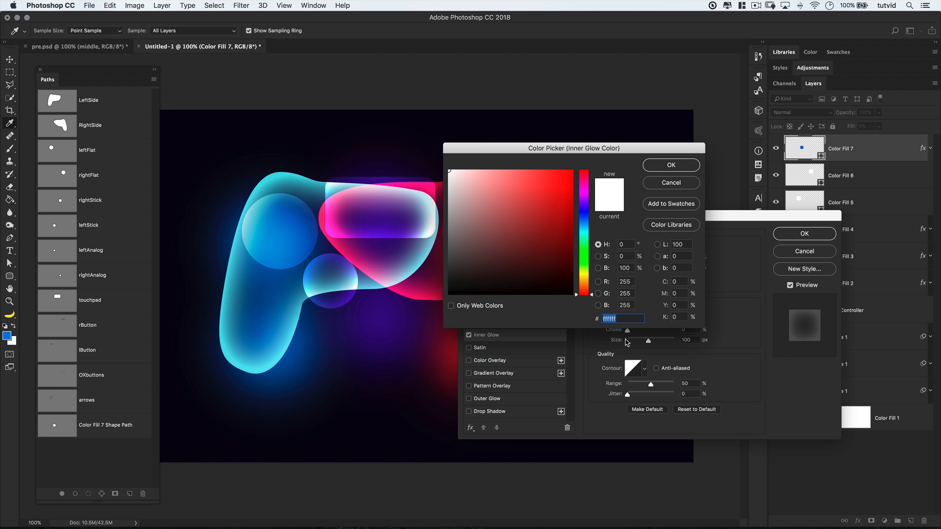
pyautogui.write('7f')
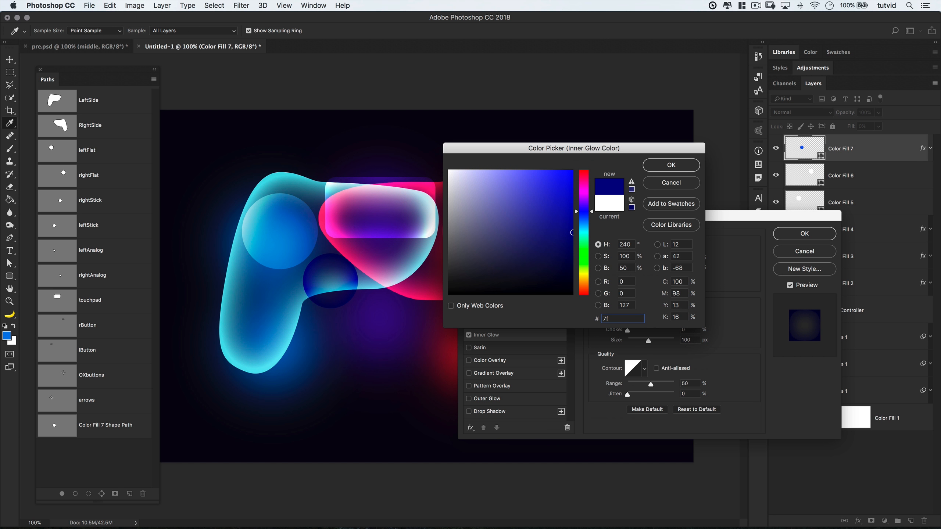
pyautogui.write('dae2')
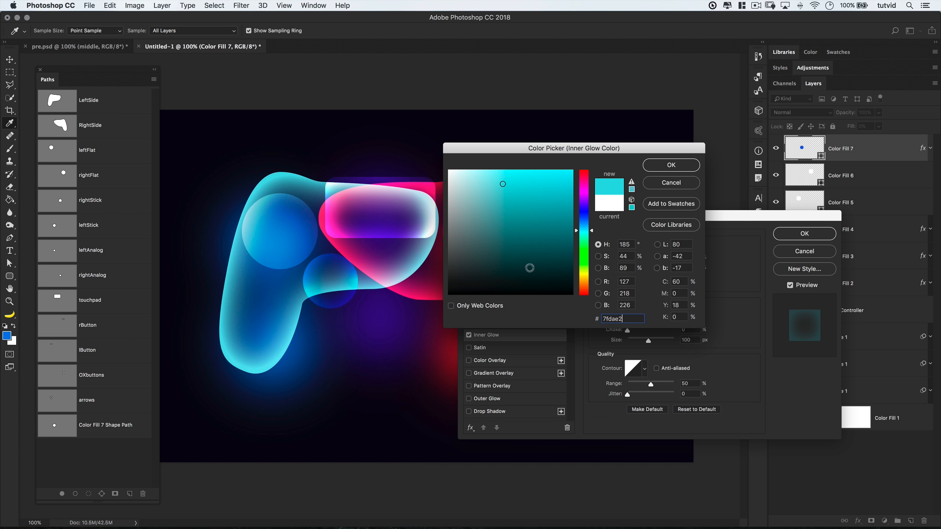
pyautogui.click(671, 166)
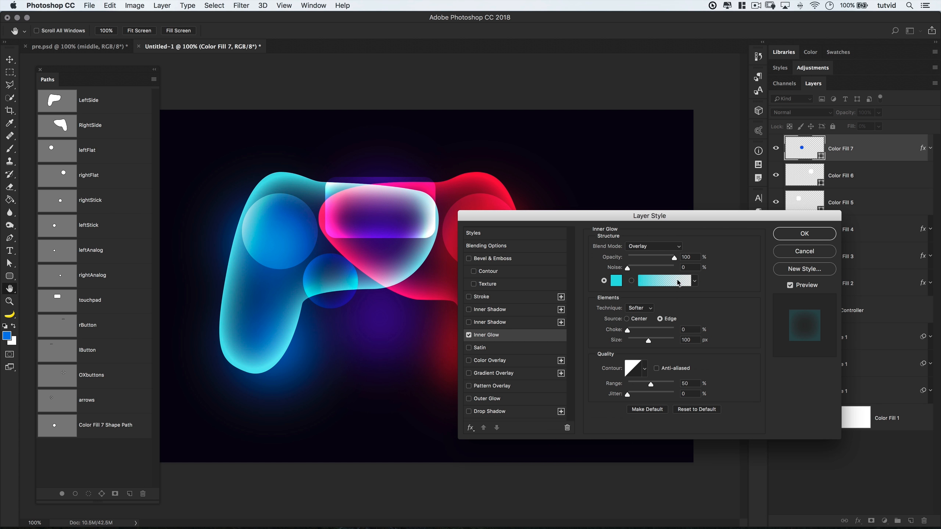
pyautogui.doubleClick(691, 340)
# - Add a white Color Overlay to the left stick circle in Soft Light mode at 100% opacity
pyautogui.click(496, 361)
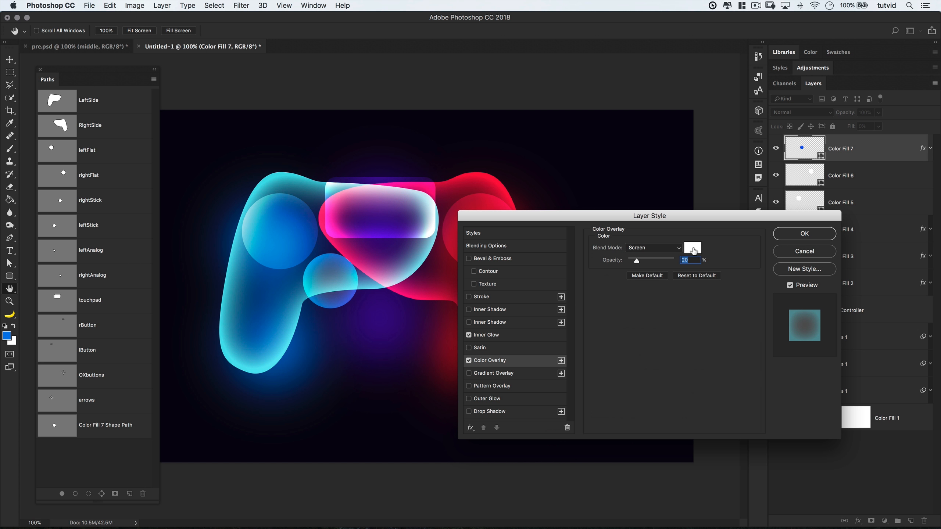
pyautogui.click(670, 253)
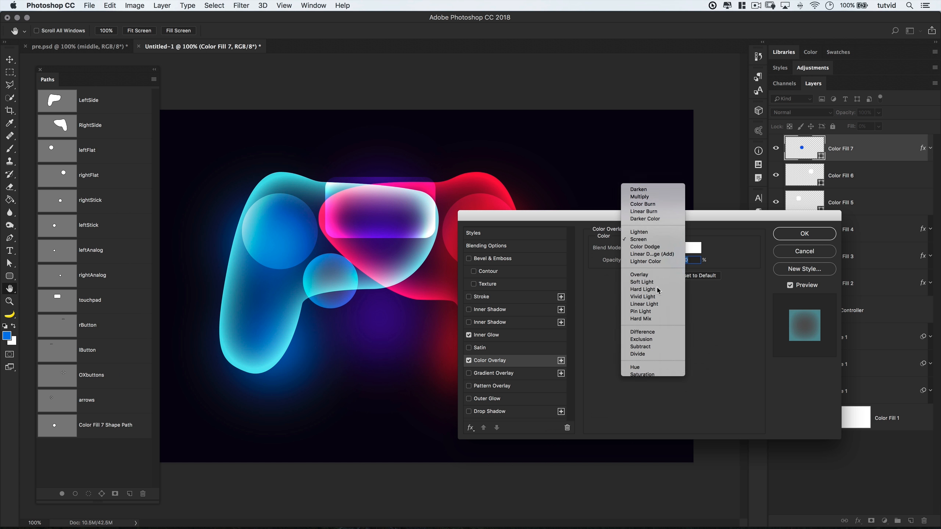
pyautogui.click(658, 284)
pyautogui.moveTo(638, 263); pyautogui.dragTo(674, 260)
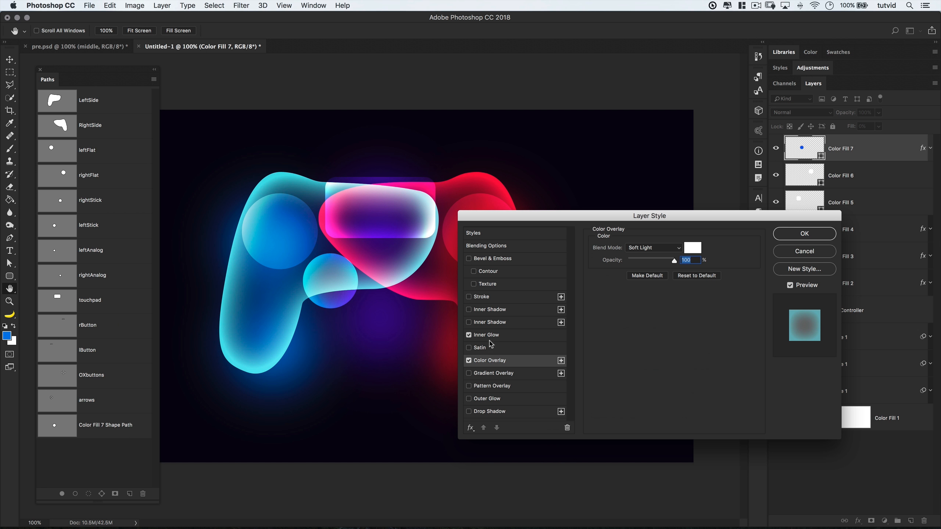
# - Add an Outer Glow to the left stick circle with 15% opacity and 30 px size, and apply the layer style
pyautogui.click(469, 398)
pyautogui.click(489, 399)
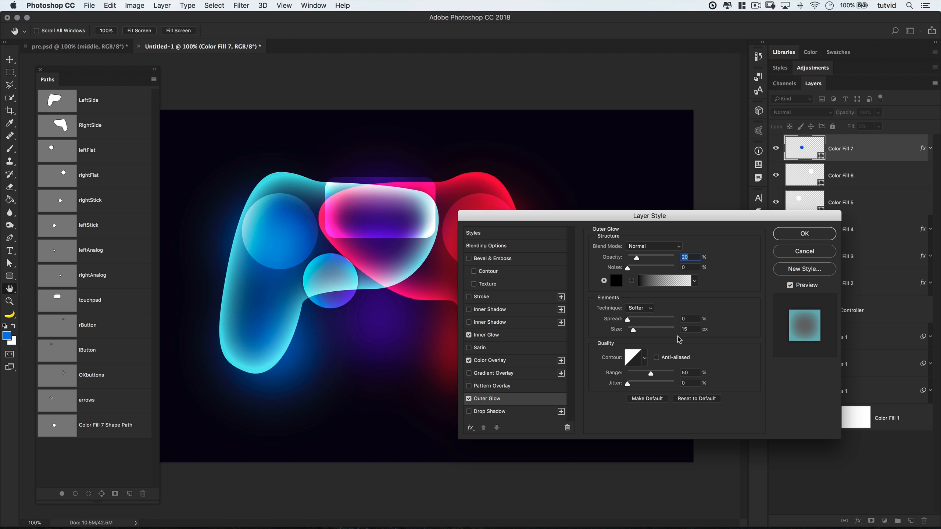
pyautogui.write('15')
pyautogui.click(690, 330)
pyautogui.write('30')
pyautogui.press('Tab')
pyautogui.click(802, 235)
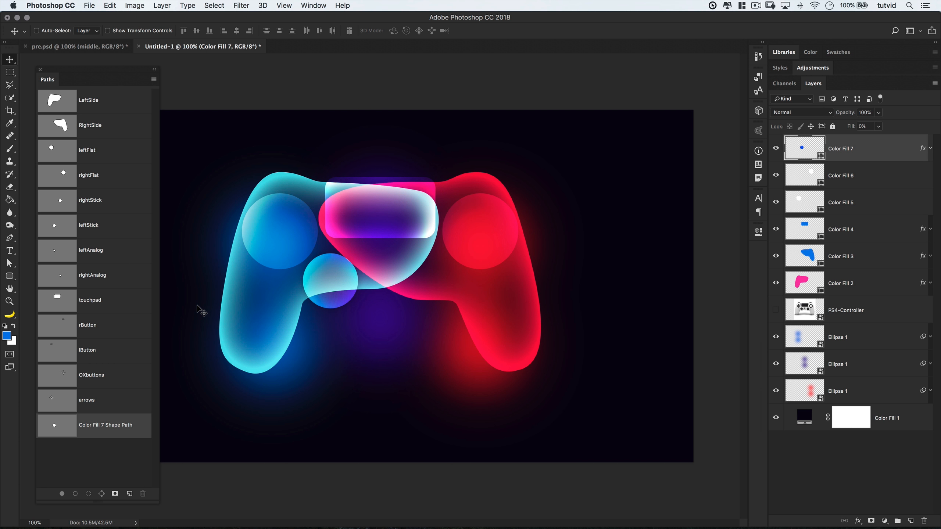
# - Create a blue solid color fill layer from the rightStick path
pyautogui.click(119, 197)
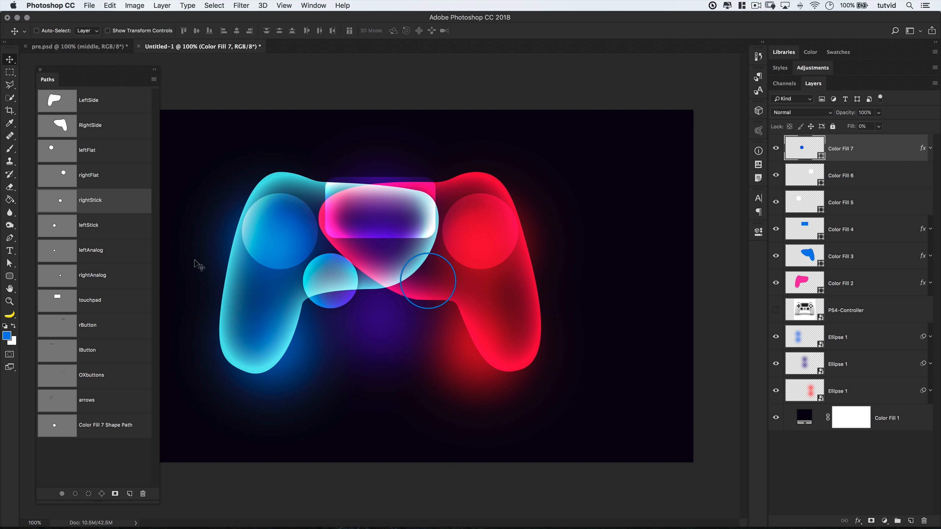
pyautogui.click(156, 5)
pyautogui.click(293, 128)
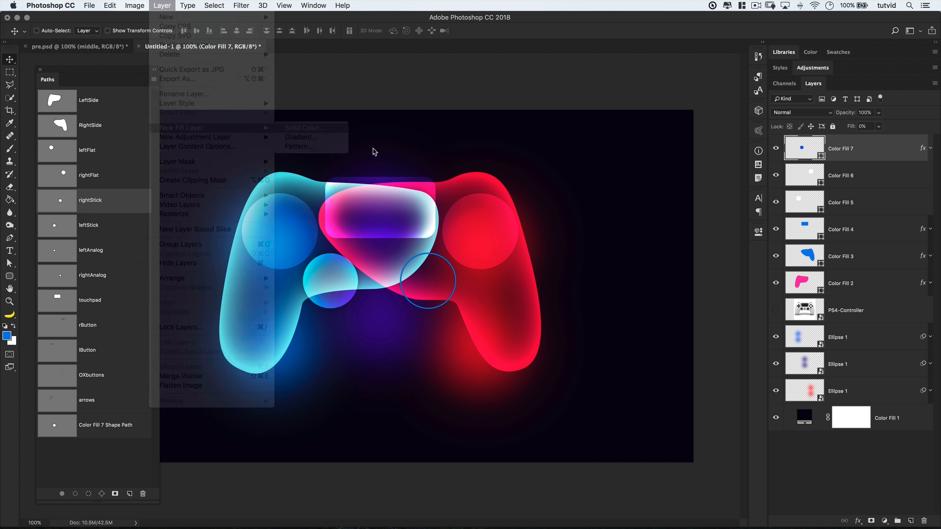
pyautogui.click(573, 178)
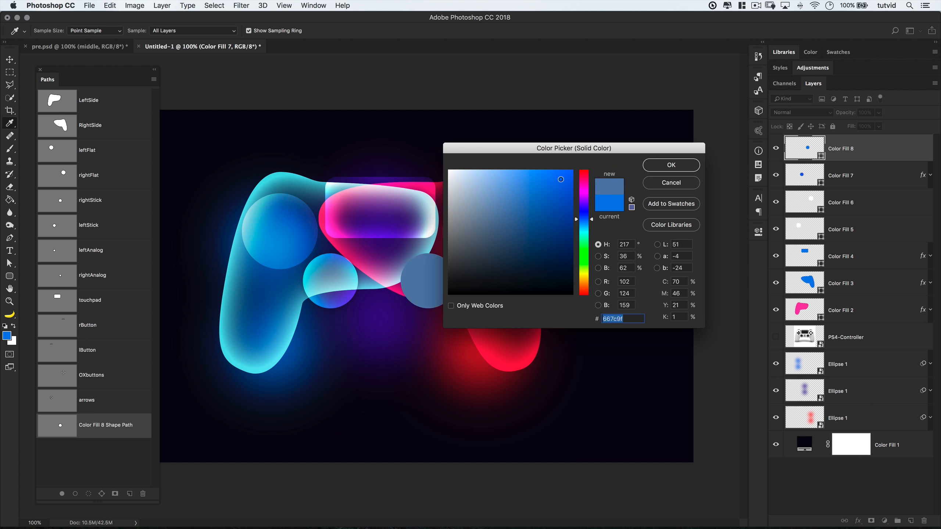
pyautogui.click(669, 163)
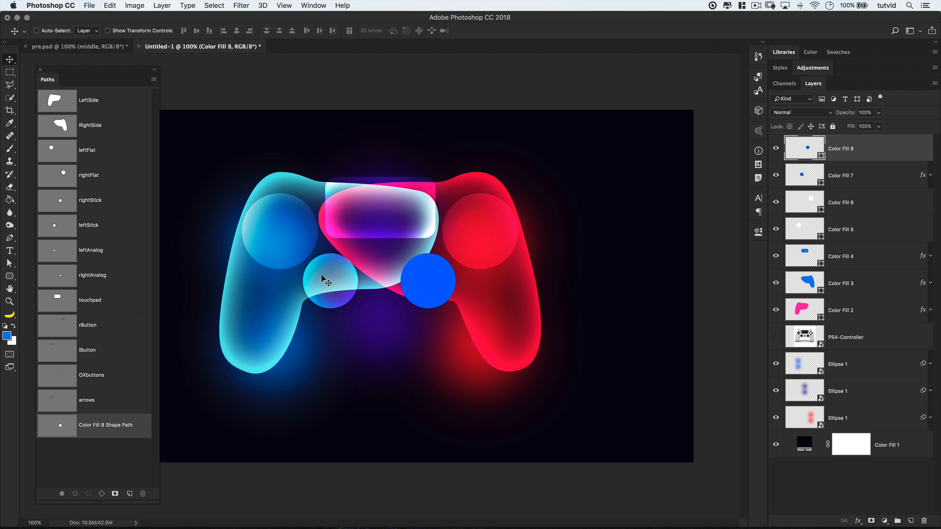
# - Copy the left stick circle's layer effects to the right stick circle and set the right circle's Fill to 0%
pyautogui.click(927, 179)
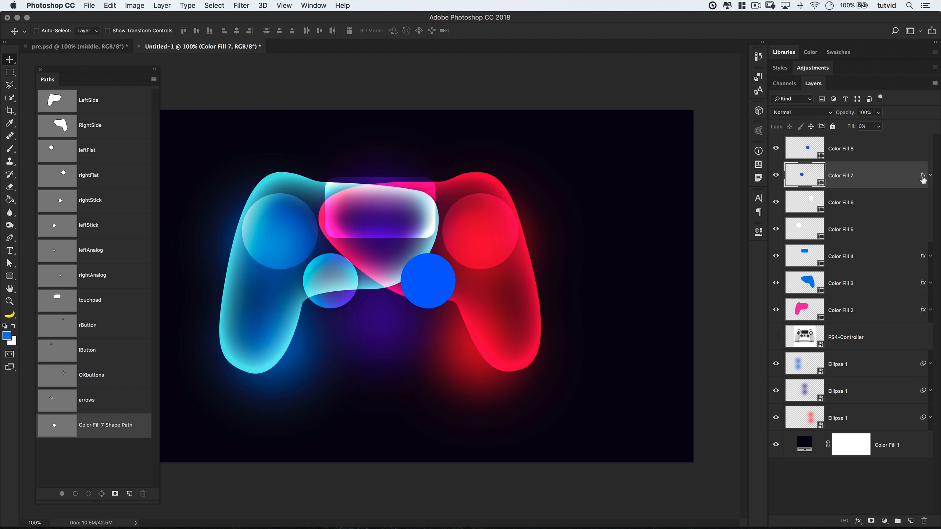
pyautogui.moveTo(923, 180); pyautogui.dragTo(925, 148)
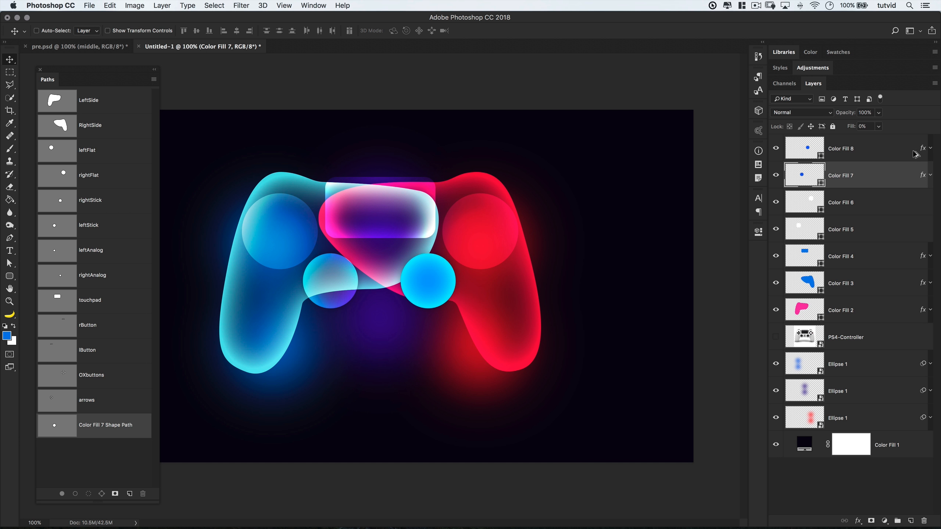
pyautogui.click(892, 153)
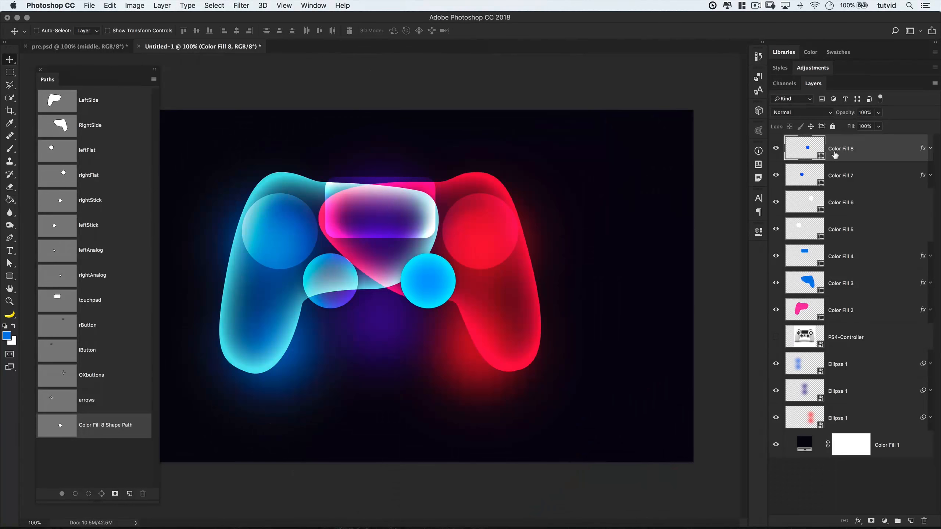
pyautogui.moveTo(850, 126); pyautogui.dragTo(747, 126)
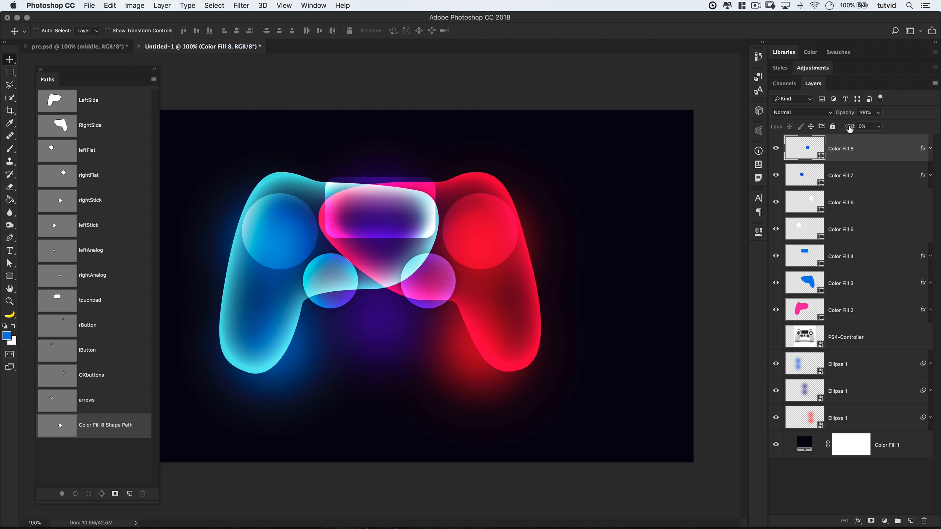
pyautogui.moveTo(850, 127); pyautogui.dragTo(820, 129)
# - Create a solid color fill layer in blue #0061ff from the leftAnalog path
pyautogui.click(99, 256)
pyautogui.click(170, 7)
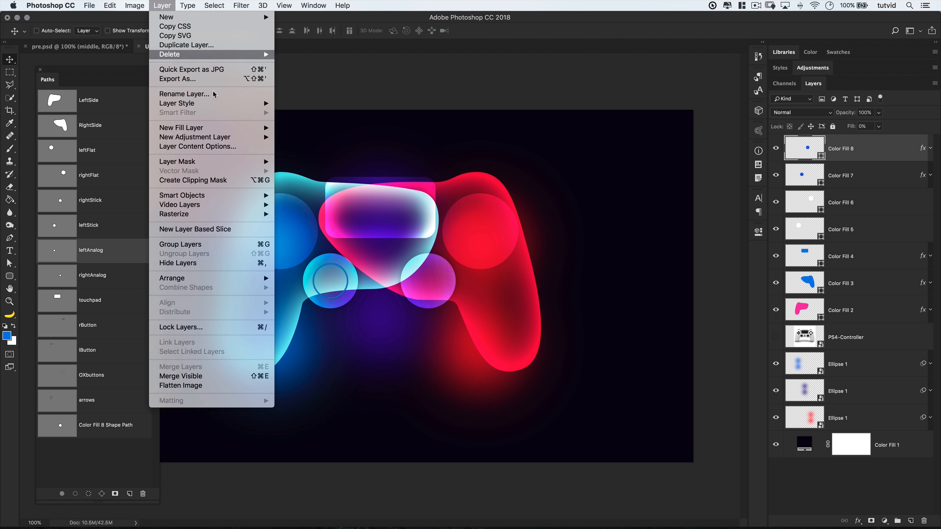
pyautogui.moveTo(224, 129)
pyautogui.click(296, 130)
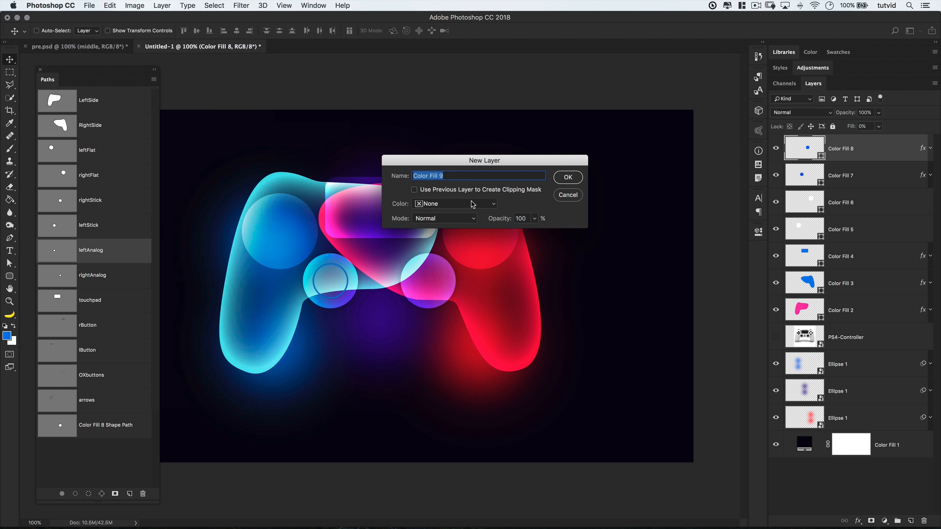
pyautogui.click(563, 176)
pyautogui.moveTo(564, 177); pyautogui.dragTo(573, 170)
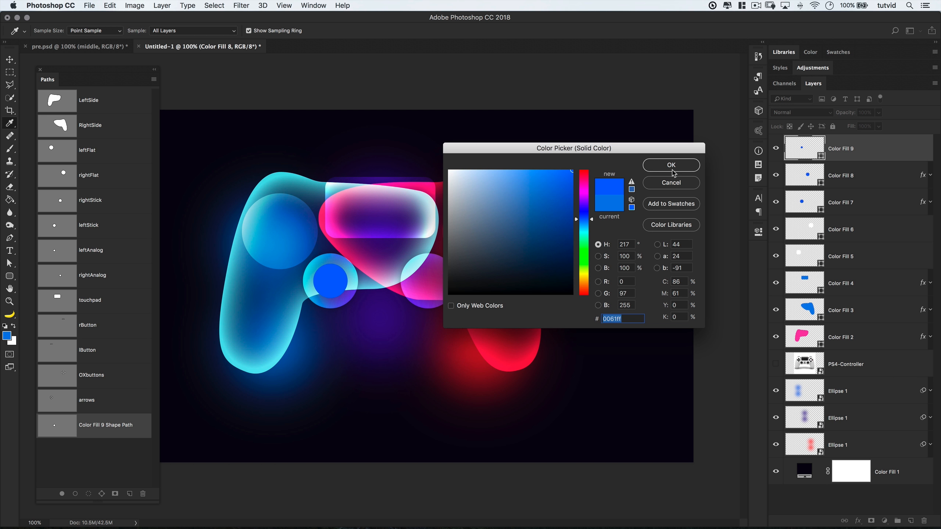
pyautogui.click(672, 166)
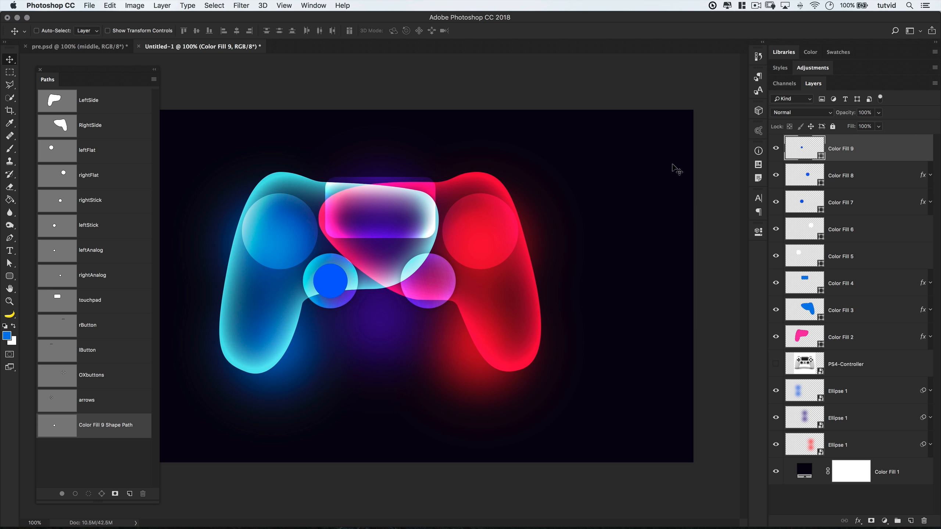
# - Set the left analog circle's Fill Opacity to 0% and add an Overlay Inner Glow in #fff9d4 with 40 px size
pyautogui.doubleClick(873, 151)
pyautogui.moveTo(667, 279); pyautogui.dragTo(622, 279)
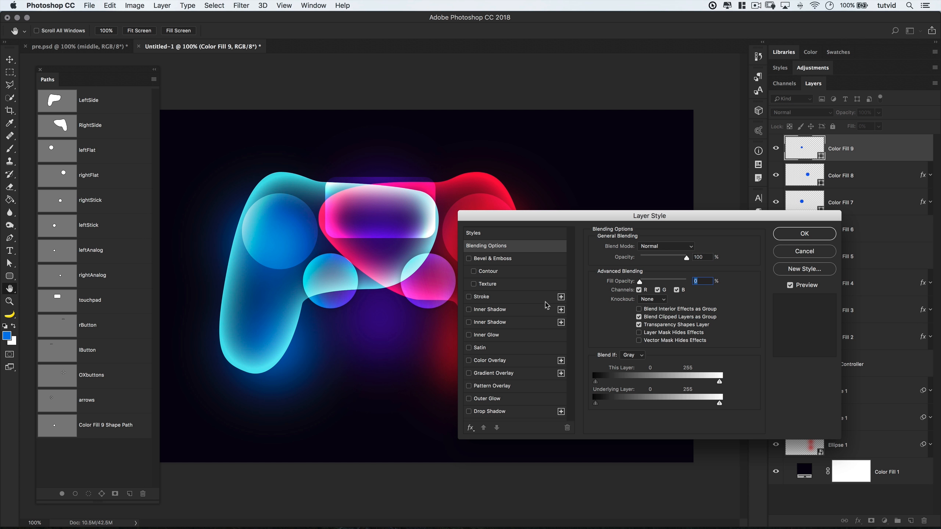
pyautogui.click(470, 334)
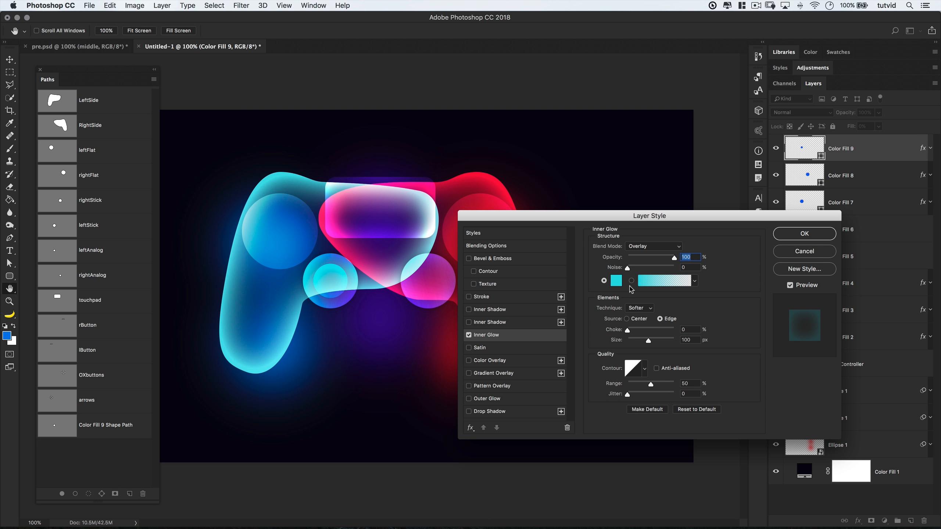
pyautogui.click(617, 281)
pyautogui.doubleClick(620, 318)
pyautogui.press('BackSpace')
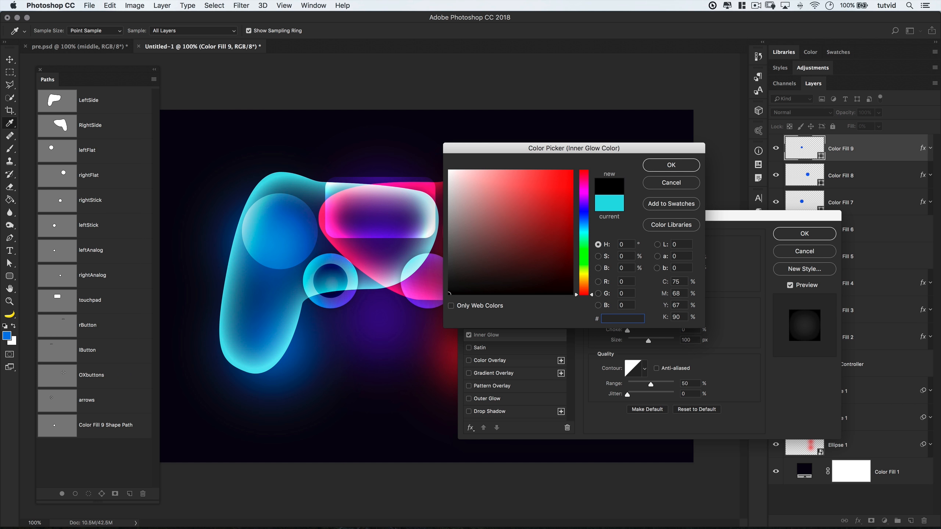
pyautogui.write('fff9')
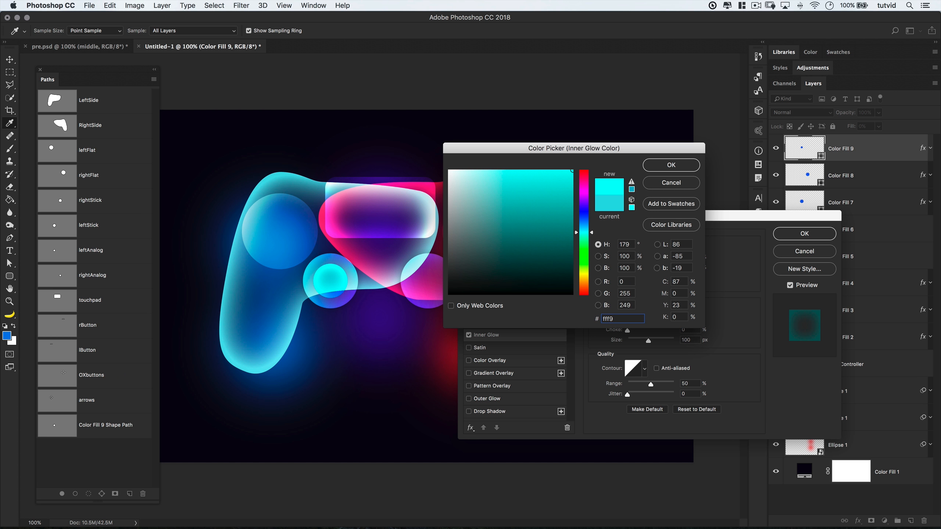
pyautogui.write('d4')
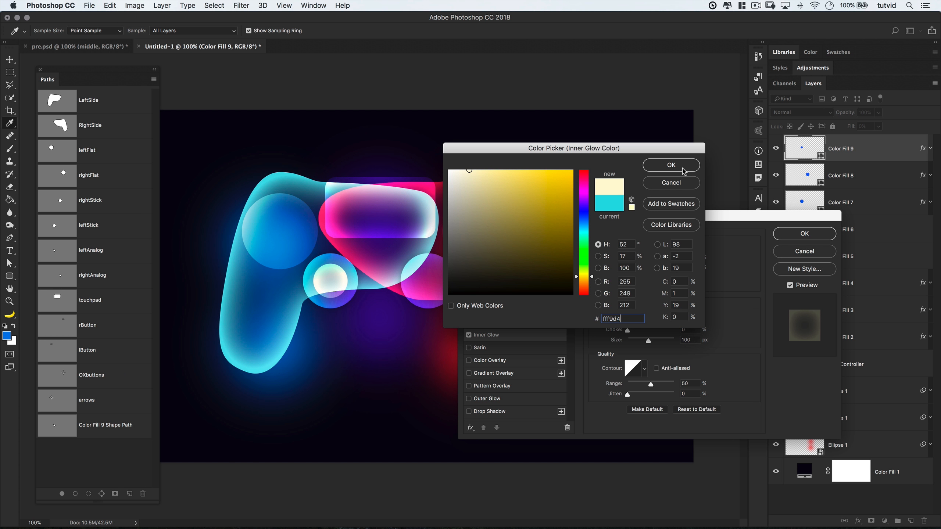
pyautogui.click(671, 165)
pyautogui.doubleClick(690, 340)
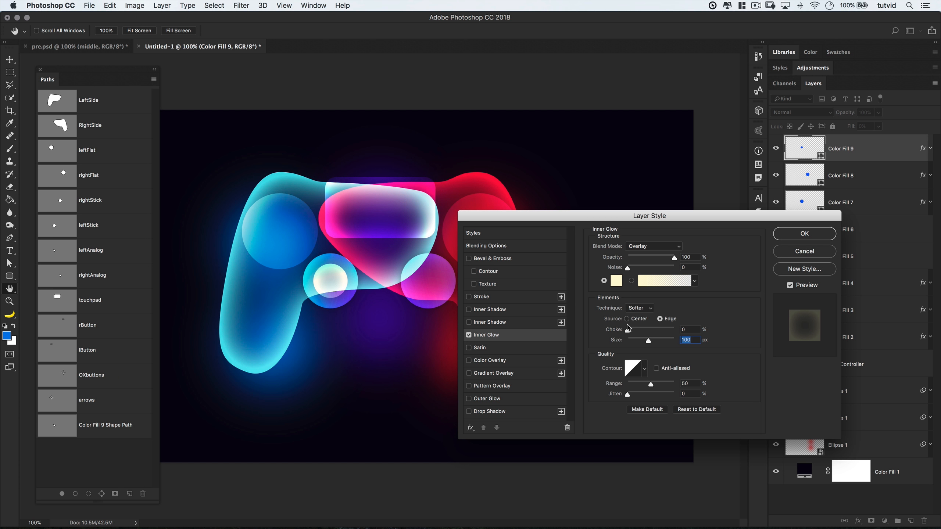
pyautogui.write('40')
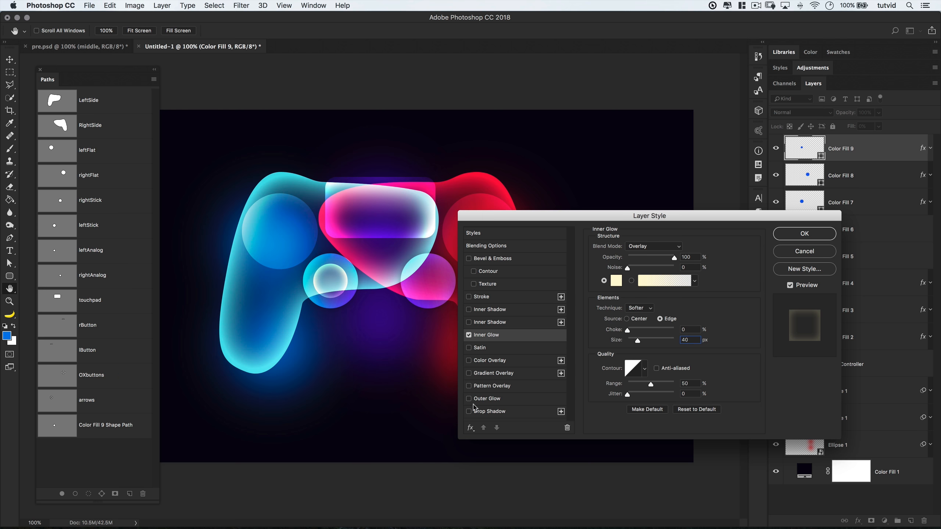
# - Add a Soft Light Color Overlay in #7fdae2 at 50% opacity and an Outer Glow at 15%, 30 px to the left analog circle, applying the style
pyautogui.click(470, 360)
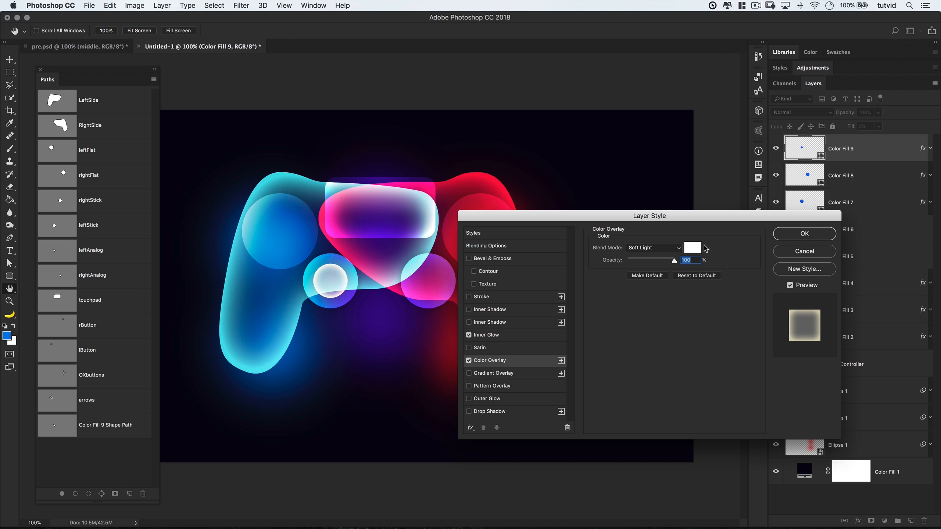
pyautogui.click(692, 248)
pyautogui.doubleClick(609, 318)
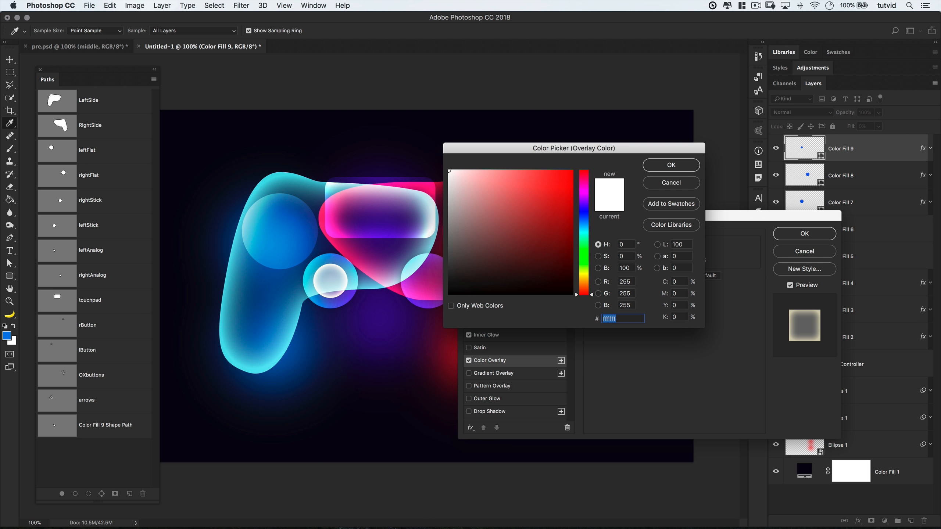
pyautogui.write('7fdae2')
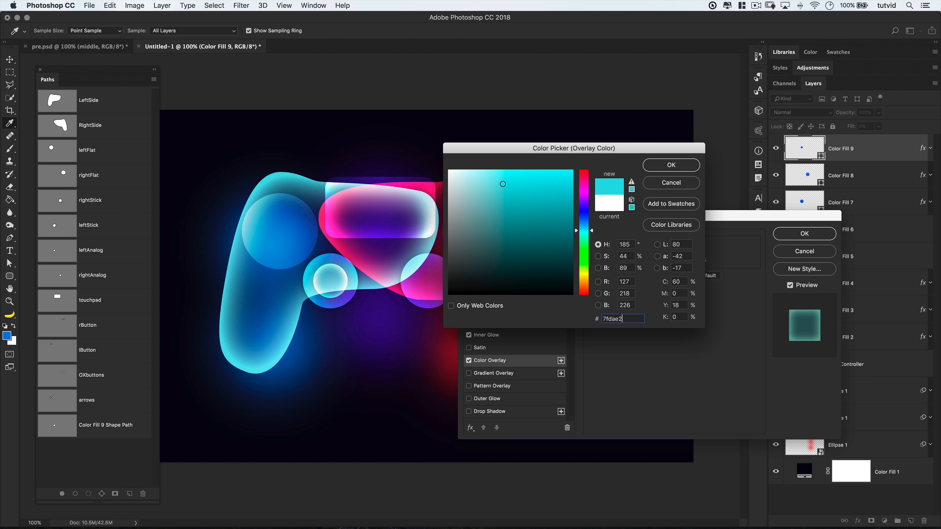
pyautogui.click(691, 164)
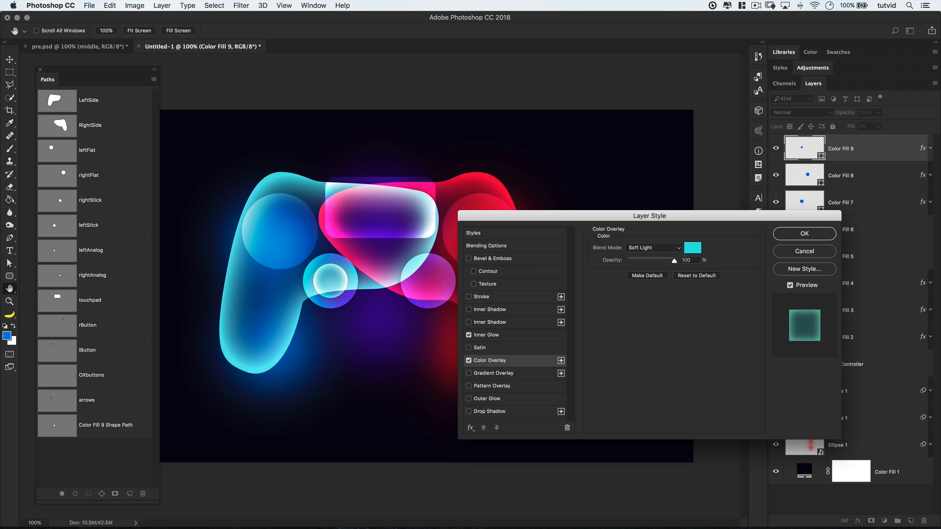
pyautogui.write('50')
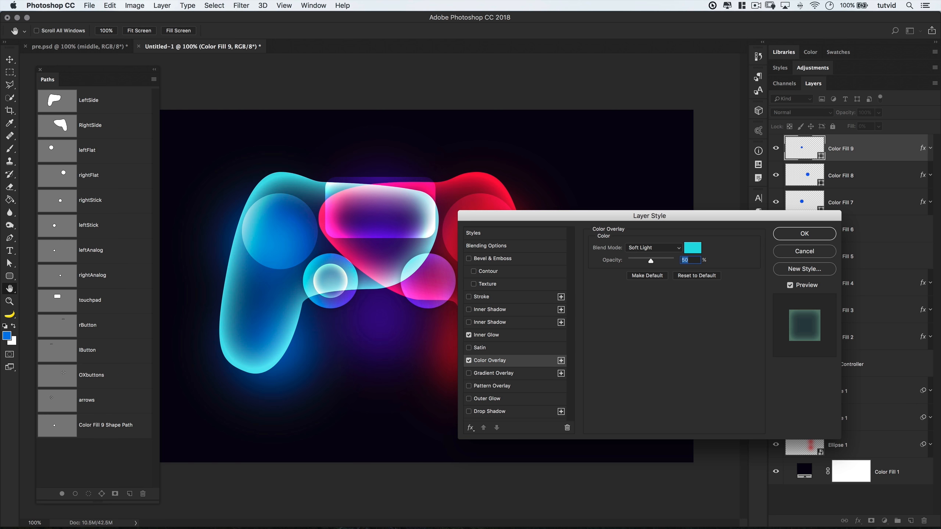
pyautogui.click(494, 400)
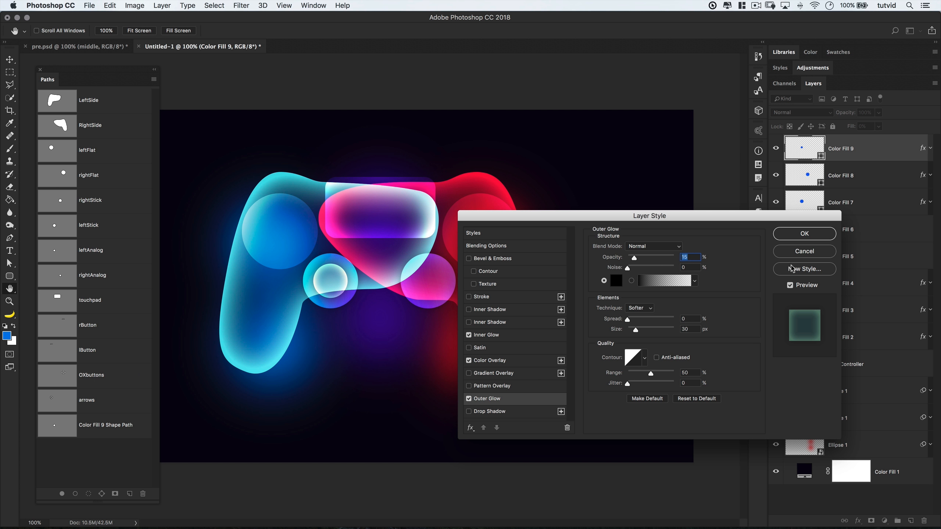
pyautogui.click(804, 234)
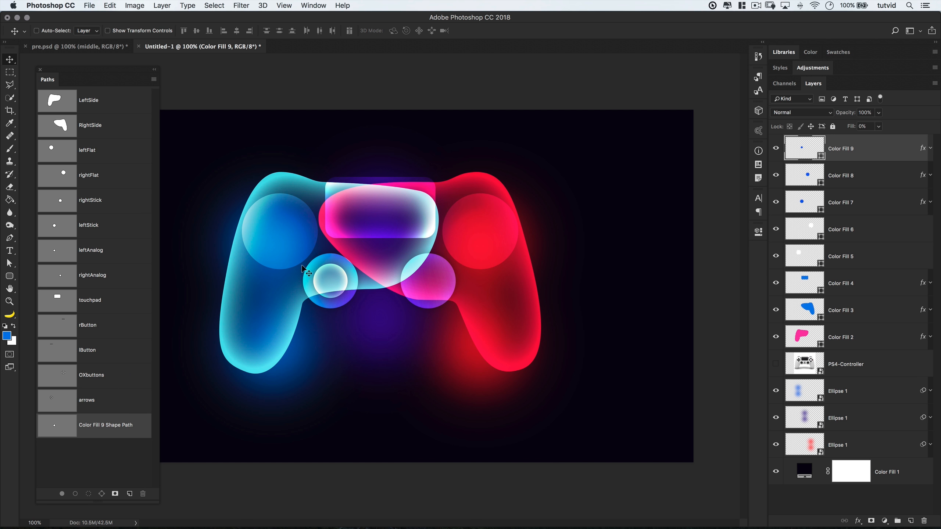
# - Create a blue solid color fill layer from the rightAnalog path
pyautogui.click(98, 280)
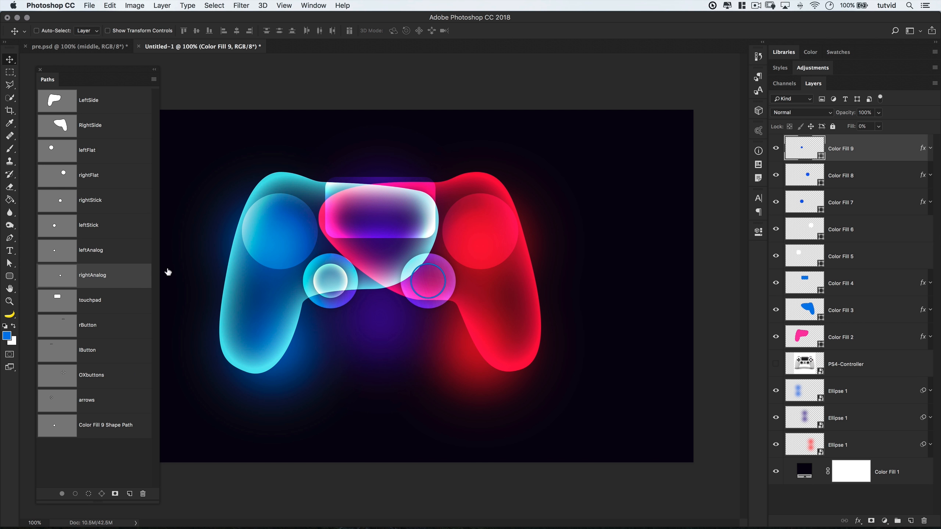
pyautogui.click(162, 5)
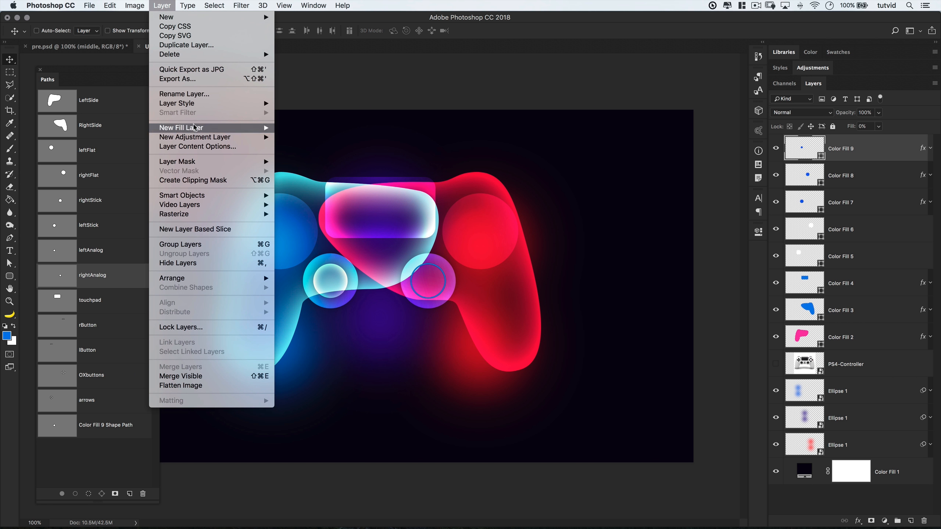
pyautogui.moveTo(250, 126)
pyautogui.click(289, 126)
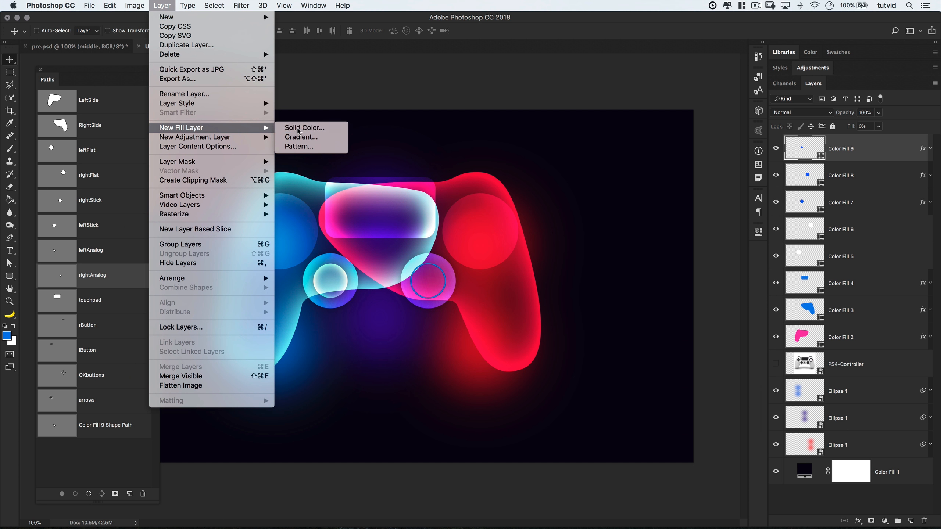
pyautogui.click(578, 179)
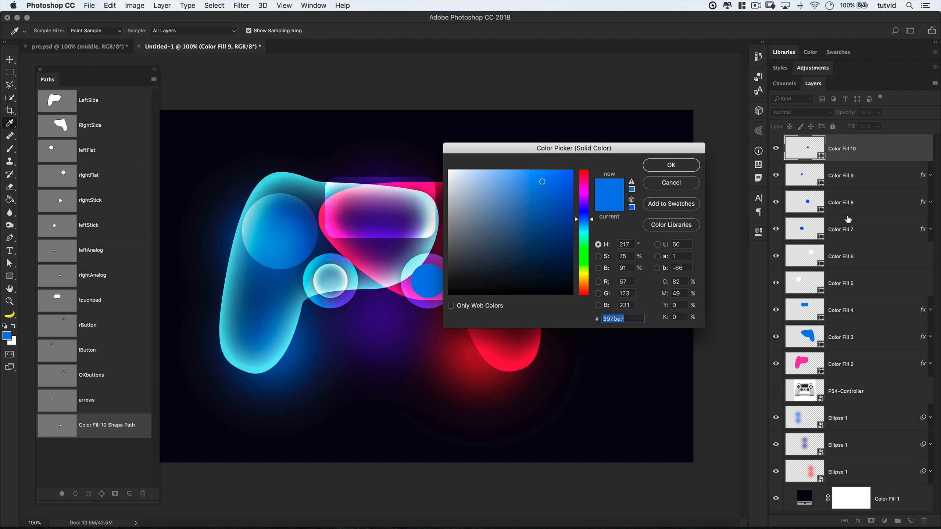
pyautogui.click(672, 166)
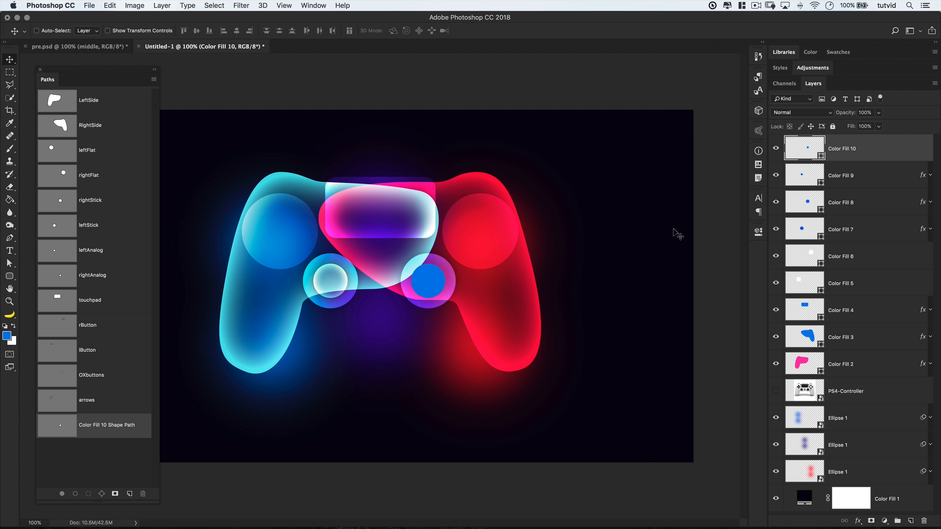
# - Copy the left analog circle's layer effects to the right analog circle and set the right circle's Fill to 0%
pyautogui.moveTo(923, 176); pyautogui.dragTo(924, 152)
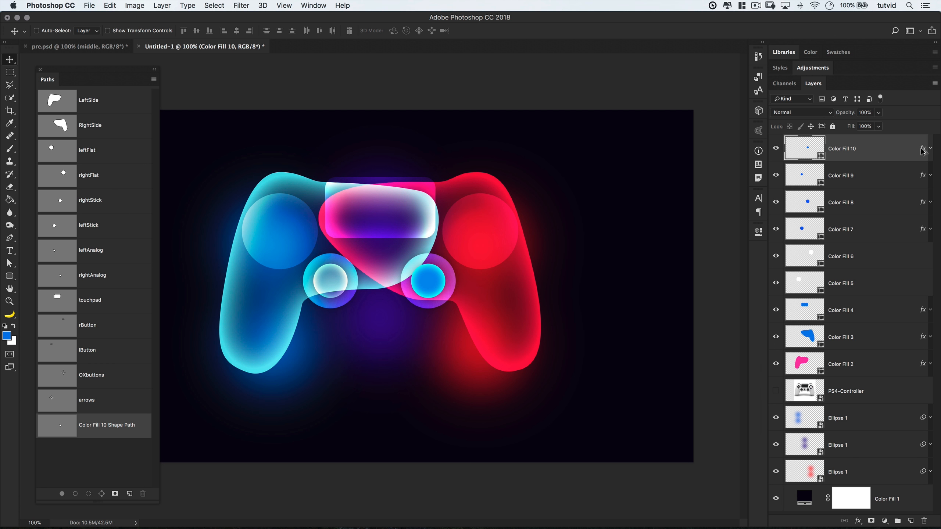
pyautogui.moveTo(853, 126); pyautogui.dragTo(823, 130)
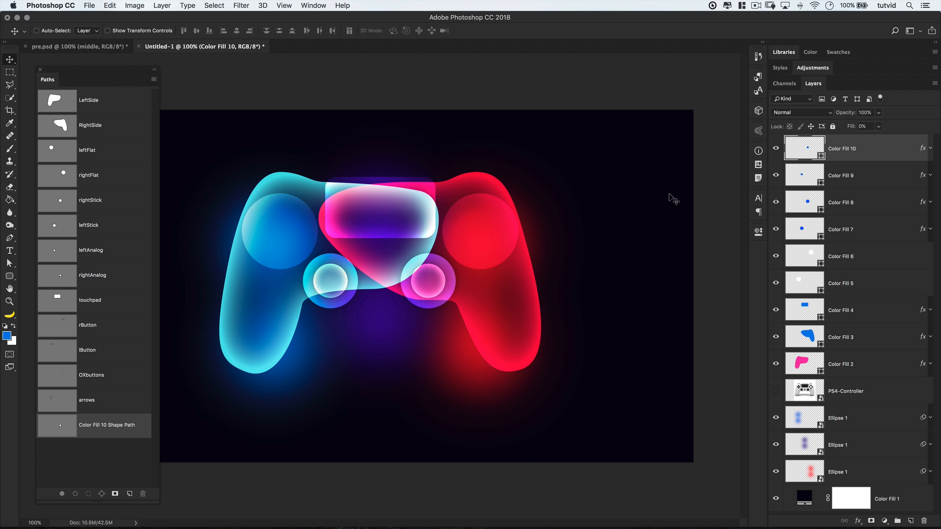
# - Create a solid color fill layer in blue #0061ff from the rButton path and set its Fill to 0%
pyautogui.click(95, 333)
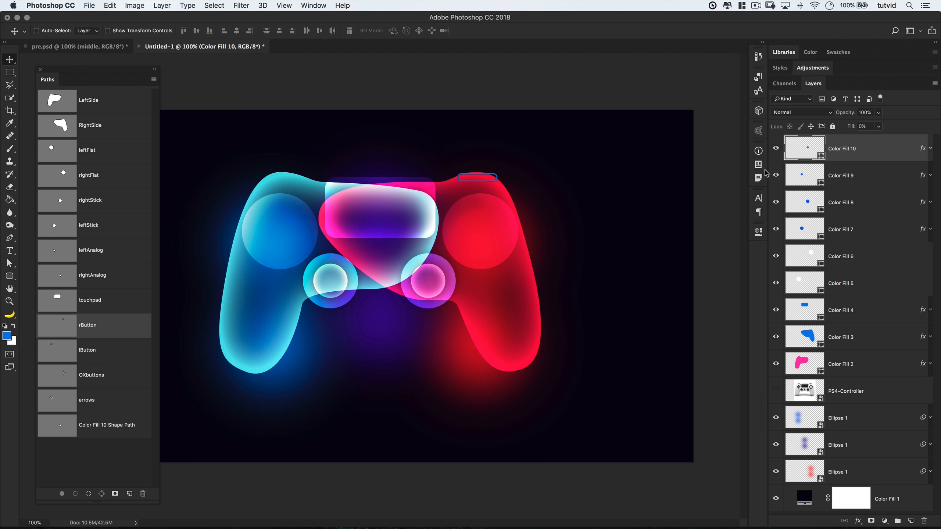
pyautogui.click(178, 5)
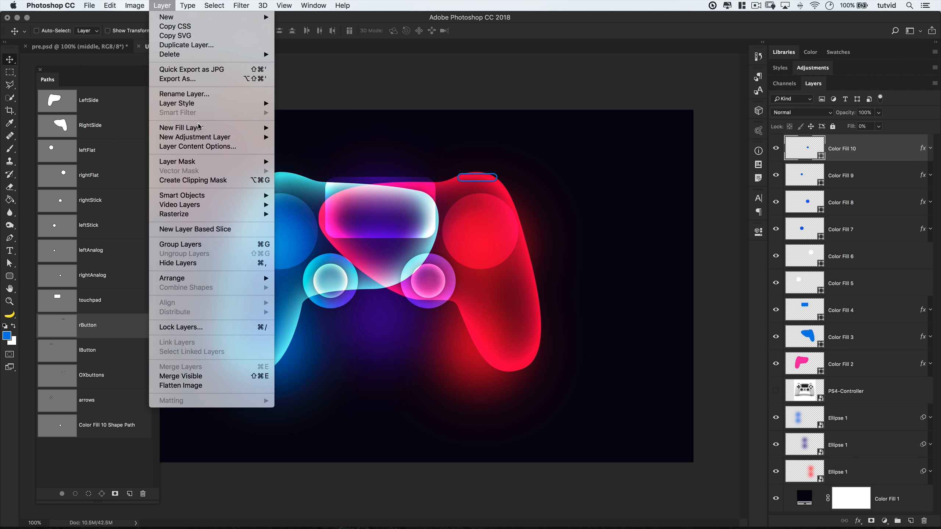
pyautogui.moveTo(199, 126)
pyautogui.click(364, 128)
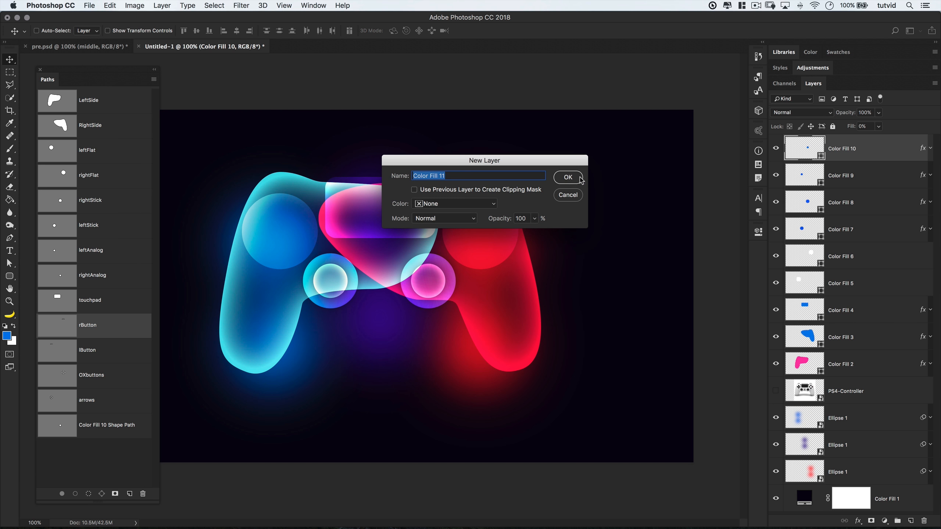
pyautogui.click(580, 178)
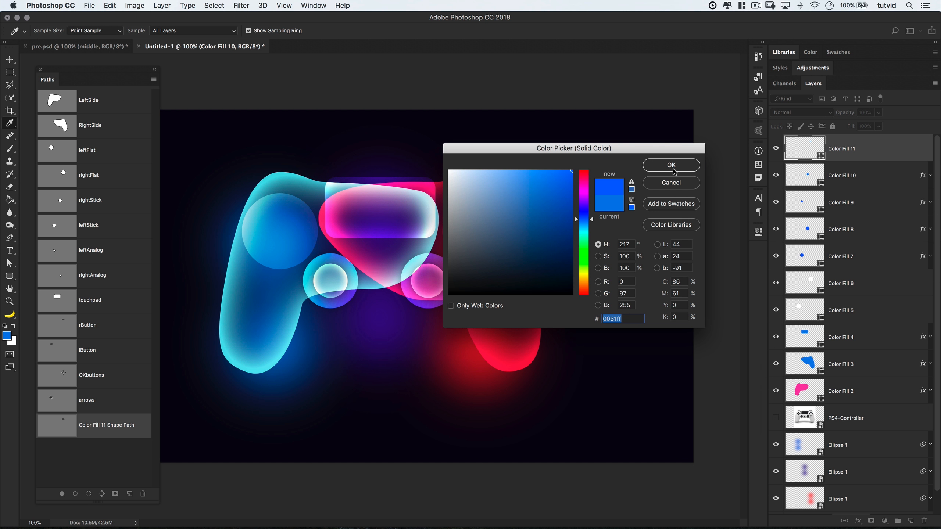
pyautogui.click(671, 165)
pyautogui.moveTo(848, 127); pyautogui.dragTo(782, 123)
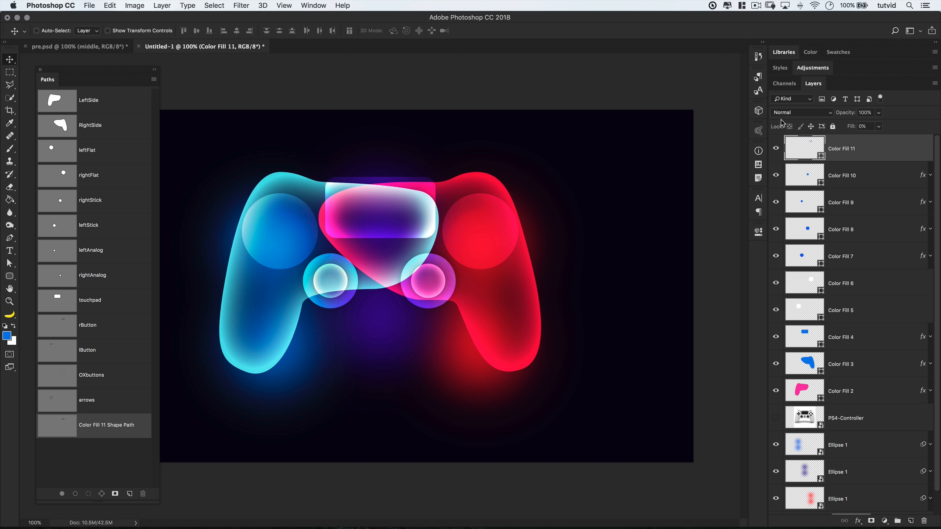
# - Add an Inner Glow in Screen mode at 35% opacity to the right shoulder button layer
pyautogui.doubleClick(885, 150)
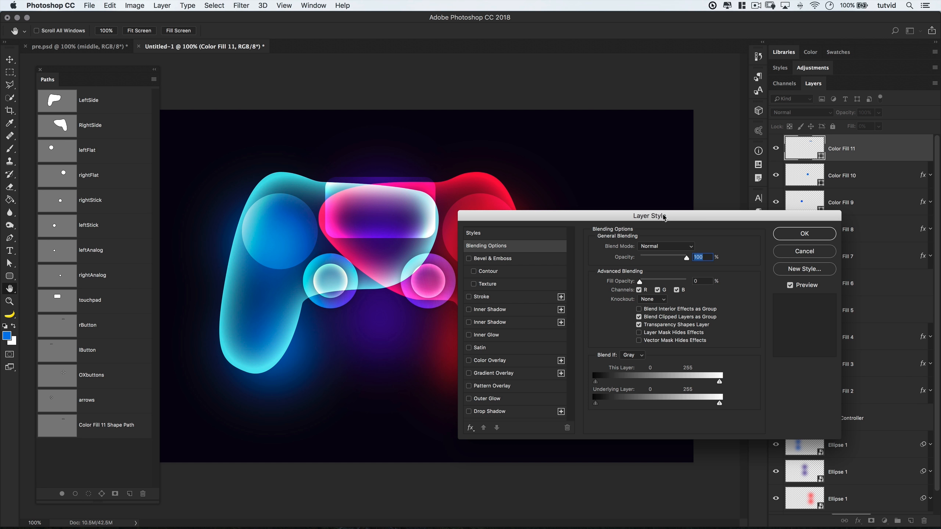
pyautogui.moveTo(663, 217); pyautogui.dragTo(692, 221)
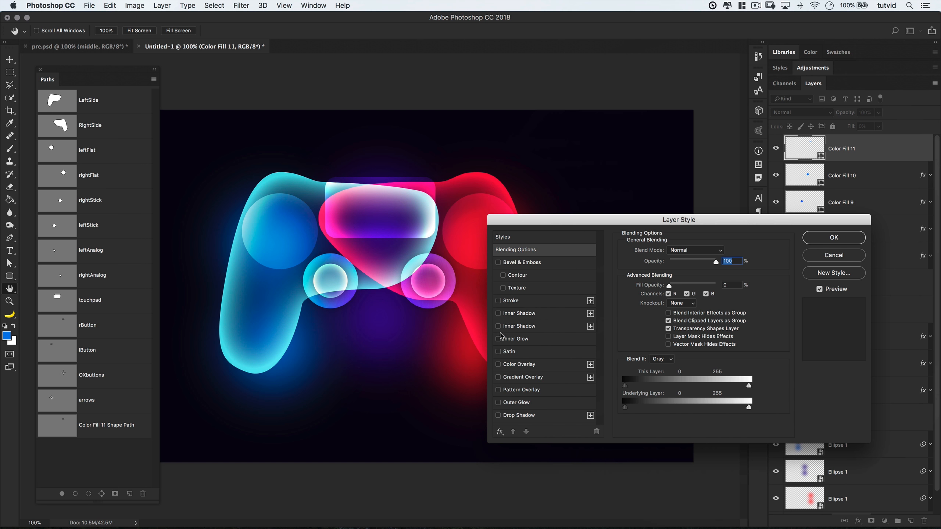
pyautogui.click(498, 339)
pyautogui.click(531, 339)
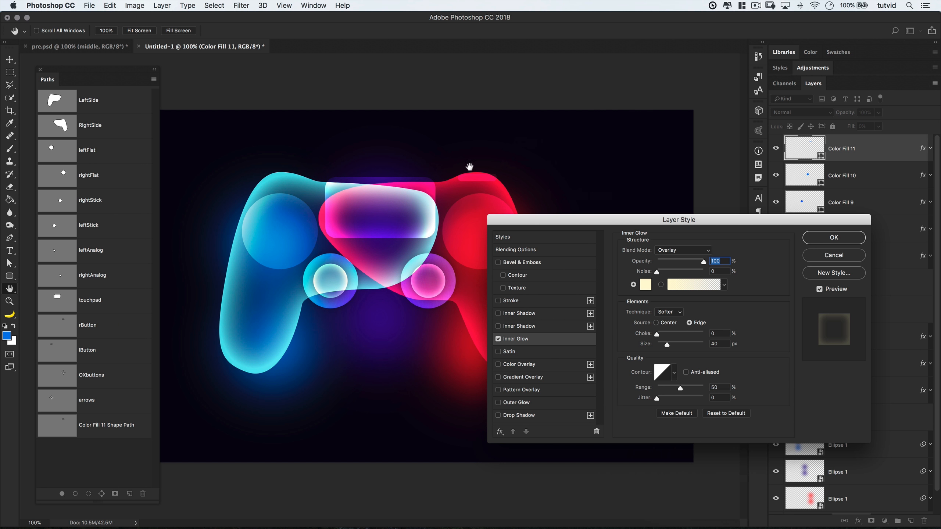
pyautogui.click(683, 251)
pyautogui.click(677, 231)
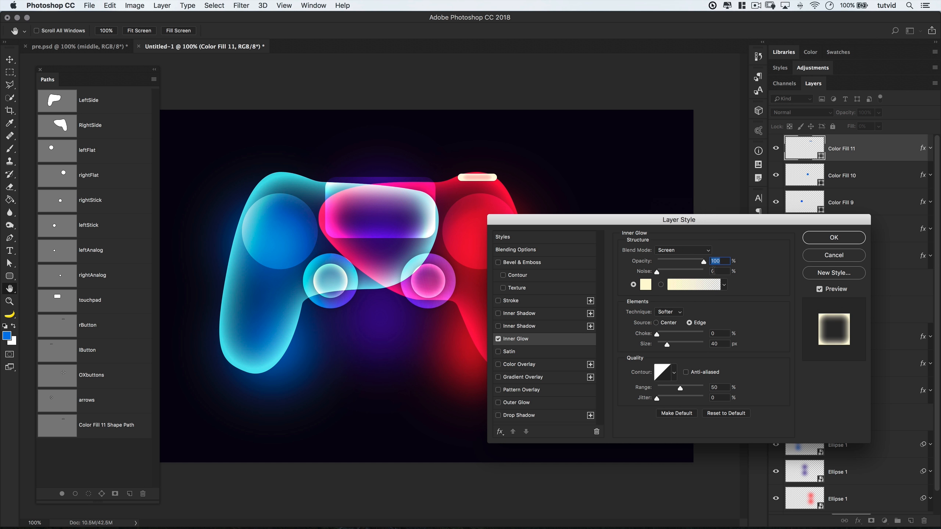
pyautogui.write('35')
pyautogui.press('Tab')
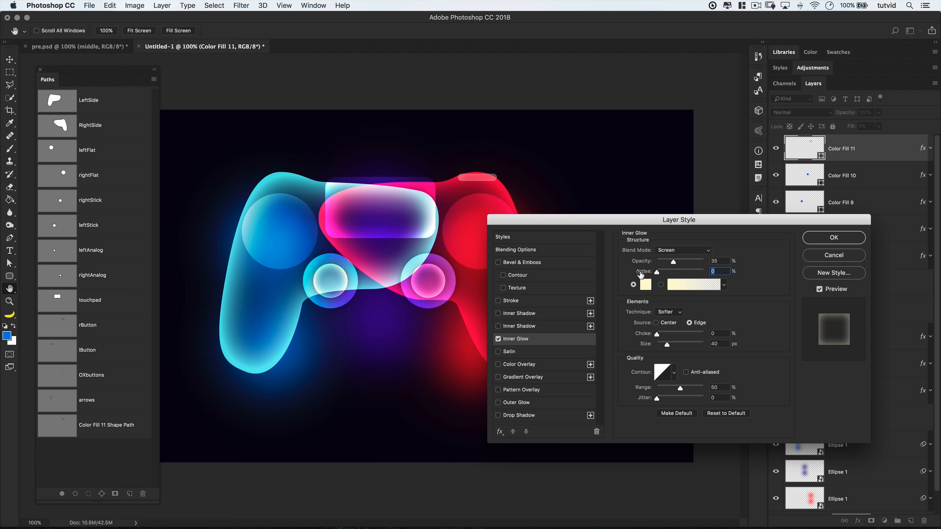
# - Keep the Inner Glow color at #fff9d4 and set its size to 15 px
pyautogui.click(647, 286)
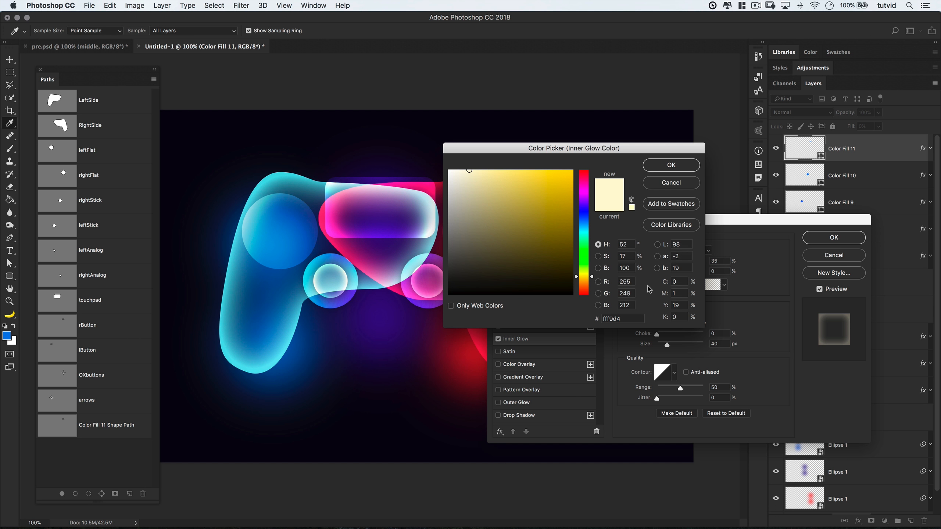
pyautogui.click(677, 167)
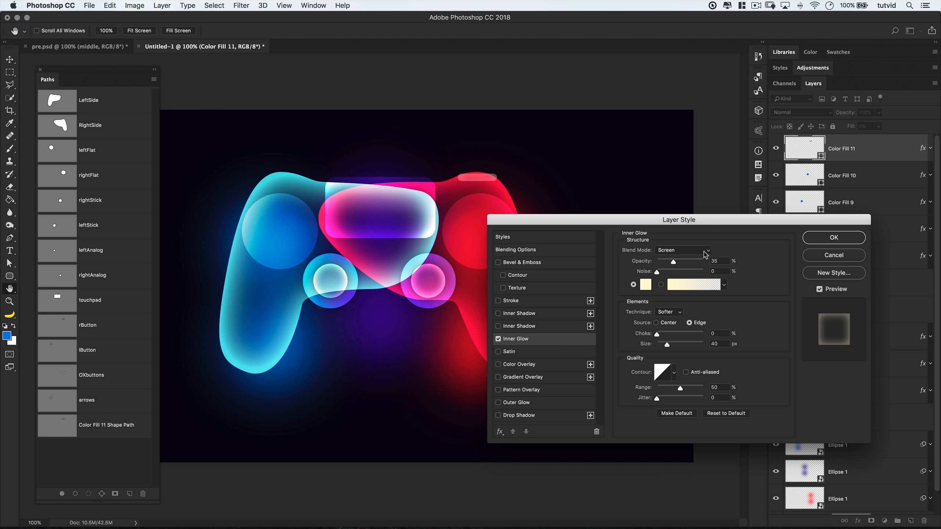
pyautogui.doubleClick(718, 344)
pyautogui.write('15')
pyautogui.press('Tab')
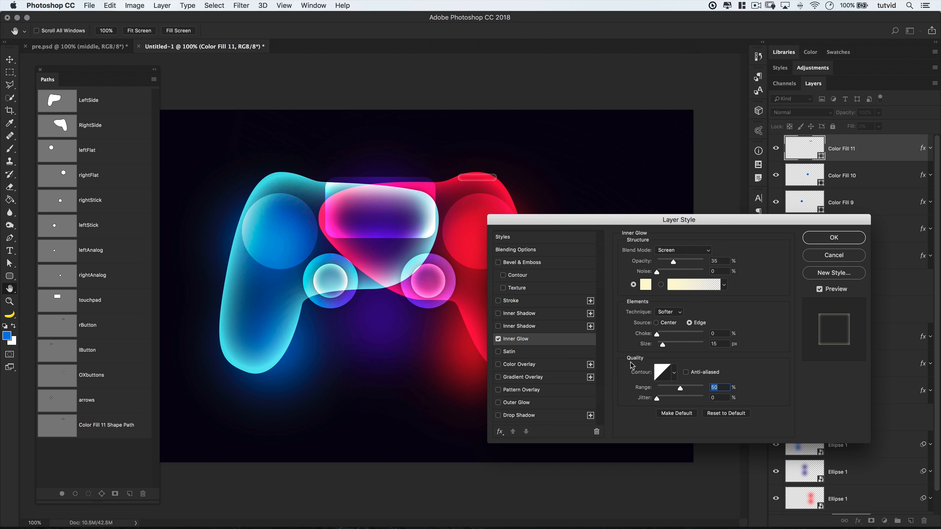
# - Try a white #ffffff Color Overlay in Overlay mode at 50% opacity on the right shoulder button
pyautogui.click(507, 365)
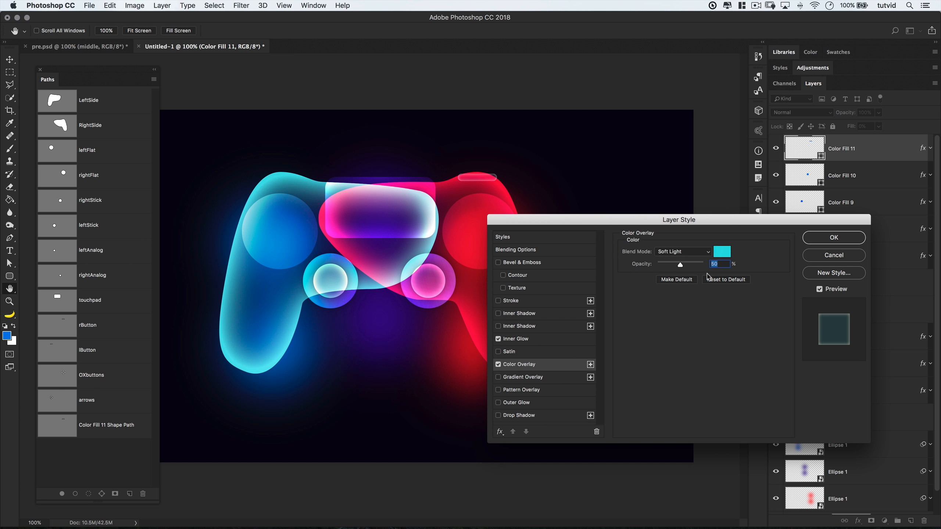
pyautogui.click(721, 251)
pyautogui.moveTo(457, 176); pyautogui.dragTo(448, 170)
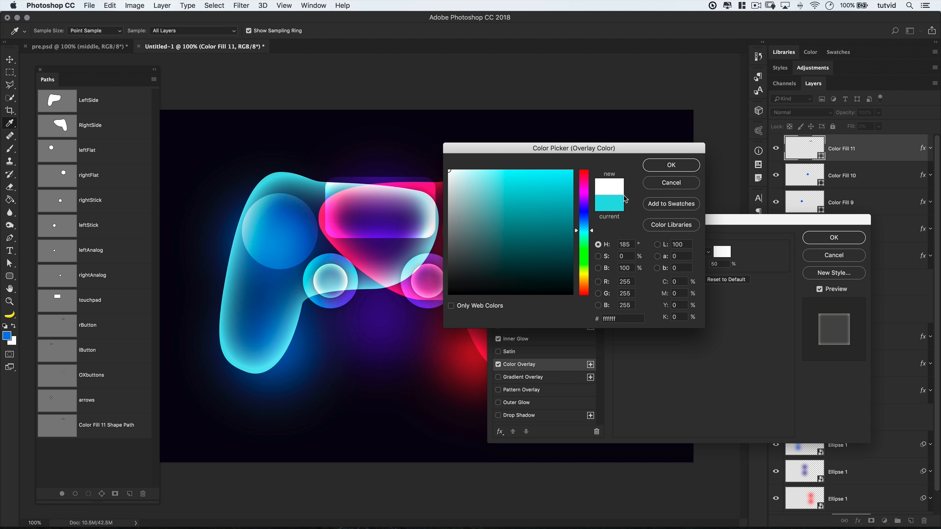
pyautogui.click(661, 169)
pyautogui.click(683, 252)
pyautogui.click(678, 243)
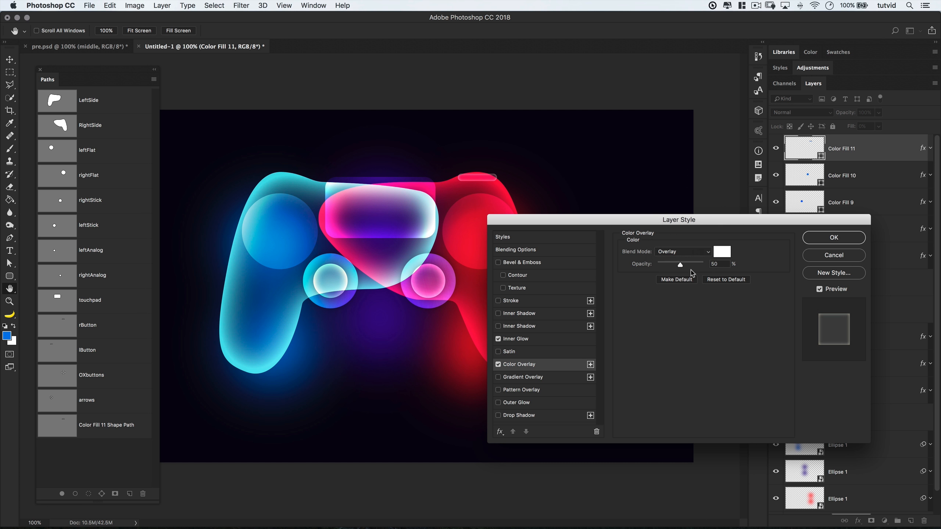
pyautogui.click(498, 364)
# - Apply the layer style and nudge the right shoulder button slightly up so it straddles the controller's upper edge
pyautogui.click(849, 241)
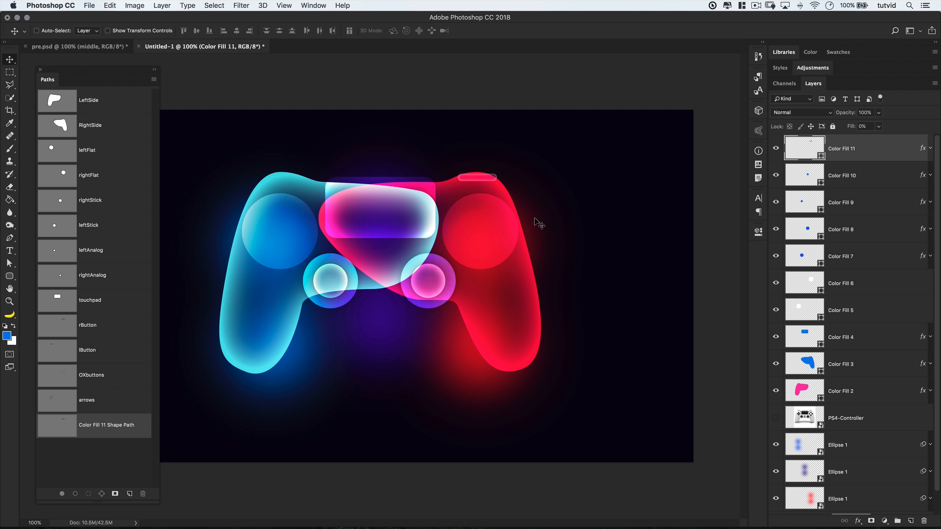
pyautogui.press('Up')
pyautogui.press('Up')
pyautogui.press('Up')
pyautogui.press('Up')
pyautogui.press('Up')
pyautogui.press('Up')
pyautogui.press('Up')
pyautogui.press('Up')
pyautogui.press('Up')
pyautogui.press('Up')
pyautogui.press('Up')
pyautogui.press('Up')
pyautogui.press('Up')
pyautogui.press('Up')
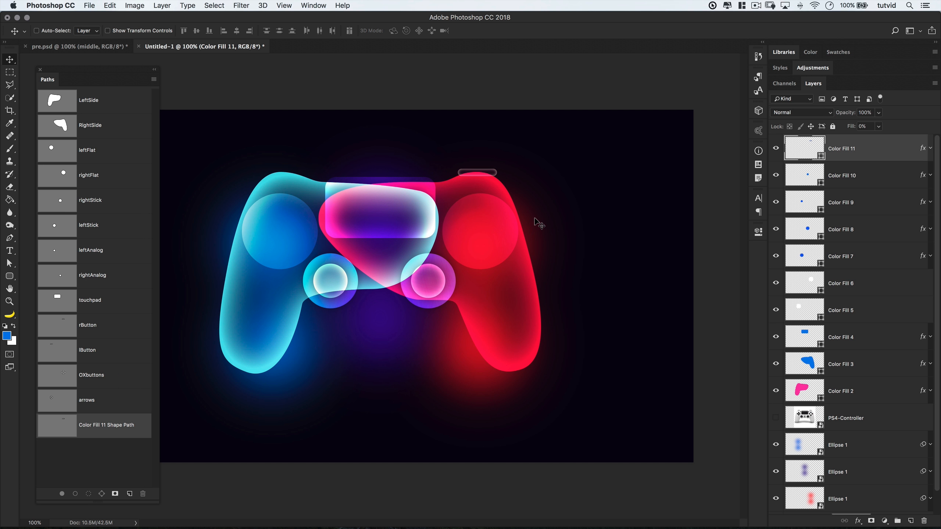
pyautogui.press('Down')
pyautogui.press('Down')
pyautogui.press('Down')
pyautogui.press('Down')
pyautogui.press('Down')
pyautogui.press('Down')
pyautogui.press('Down')
# - Create a solid color fill layer in blue #0061ff from the lButton path
pyautogui.click(93, 352)
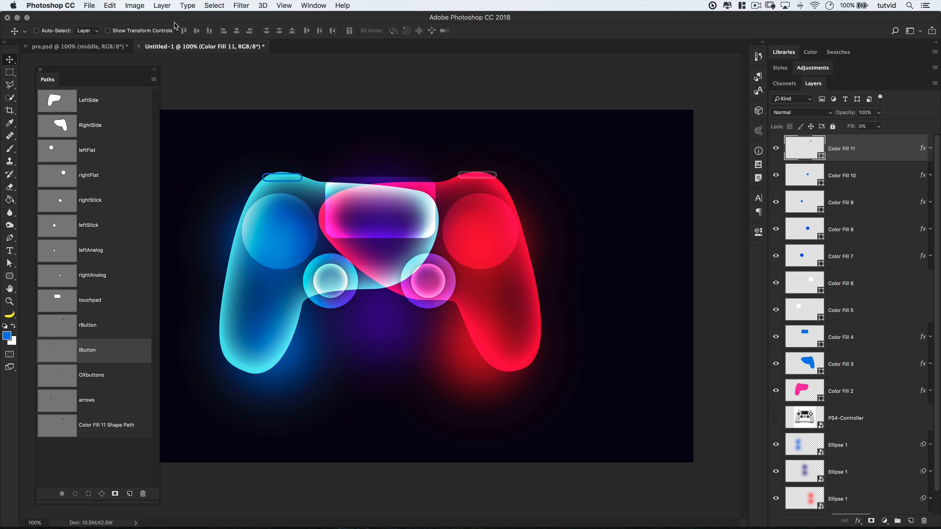
pyautogui.click(162, 5)
pyautogui.moveTo(259, 127)
pyautogui.click(296, 127)
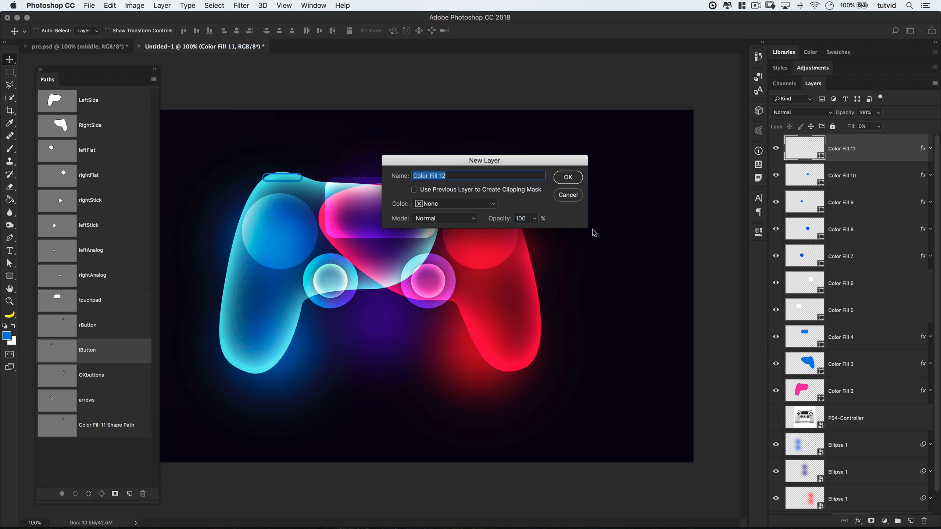
pyautogui.click(568, 177)
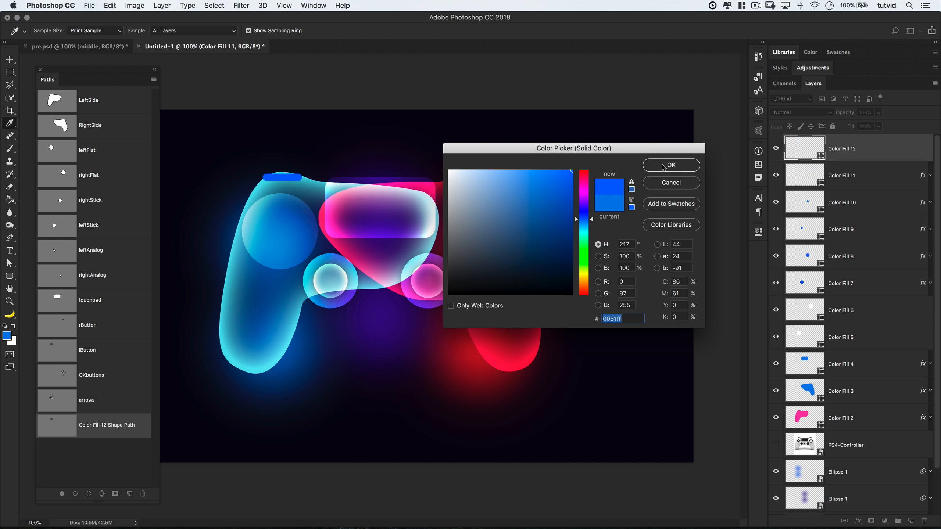
pyautogui.click(670, 164)
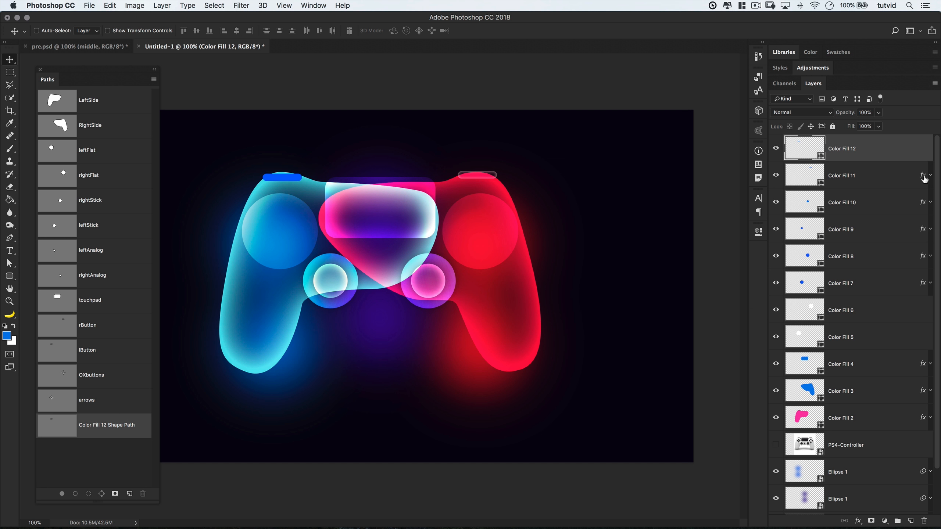
# - Give the left shoulder button the right one's layer effects at 0% Fill and nudge it up level with the right button
pyautogui.moveTo(922, 177); pyautogui.dragTo(922, 148)
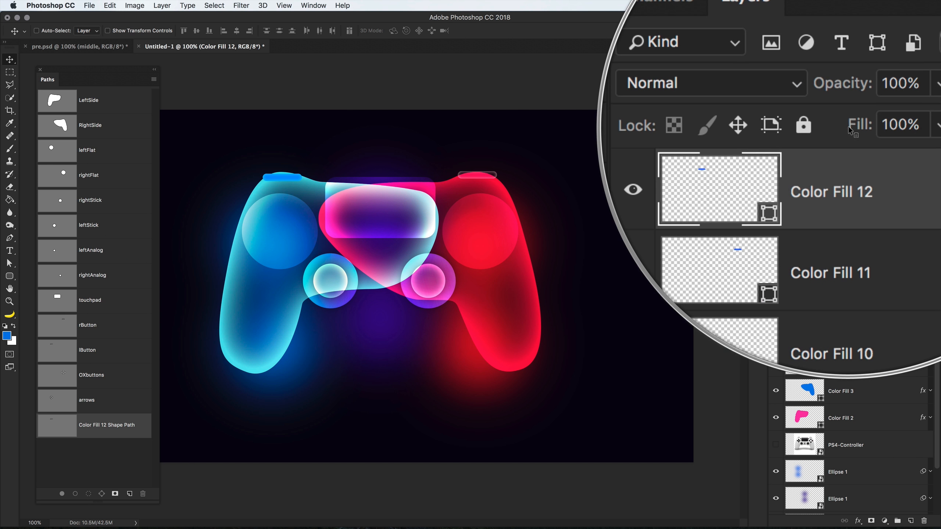
pyautogui.moveTo(850, 127); pyautogui.dragTo(781, 124)
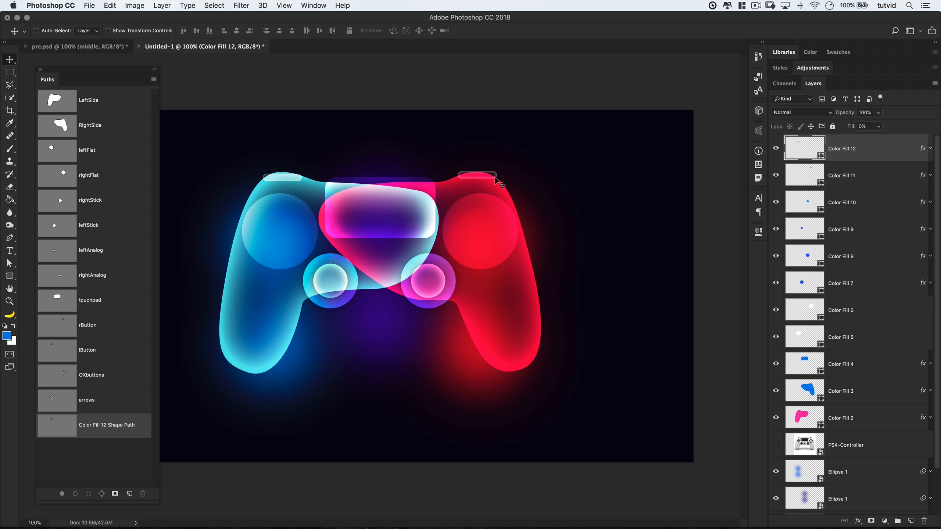
pyautogui.hotkey('shift', 'Up')
pyautogui.press('super+z')
pyautogui.press('super+shift+z')
# - Create a blue solid color fill layer from the OXbuttons path and set its Fill to 0%
pyautogui.click(88, 385)
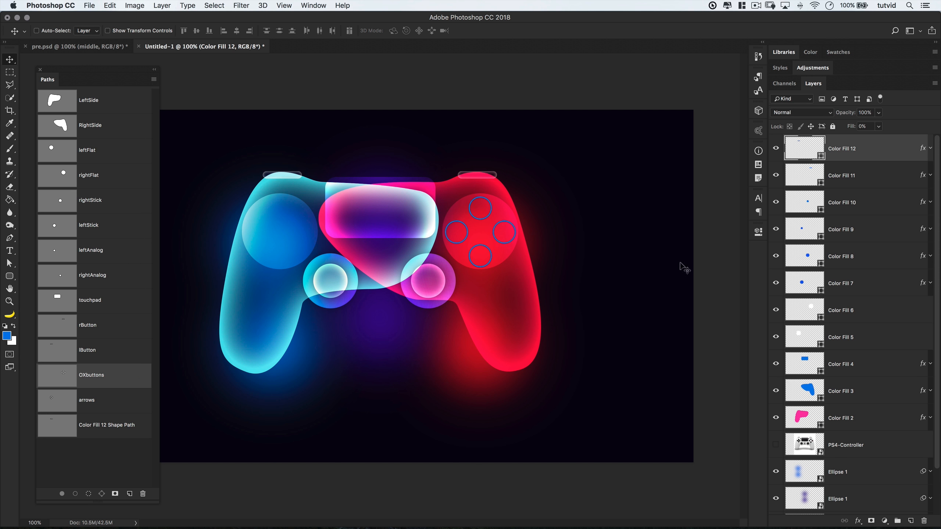
pyautogui.click(135, 5)
pyautogui.moveTo(162, 5)
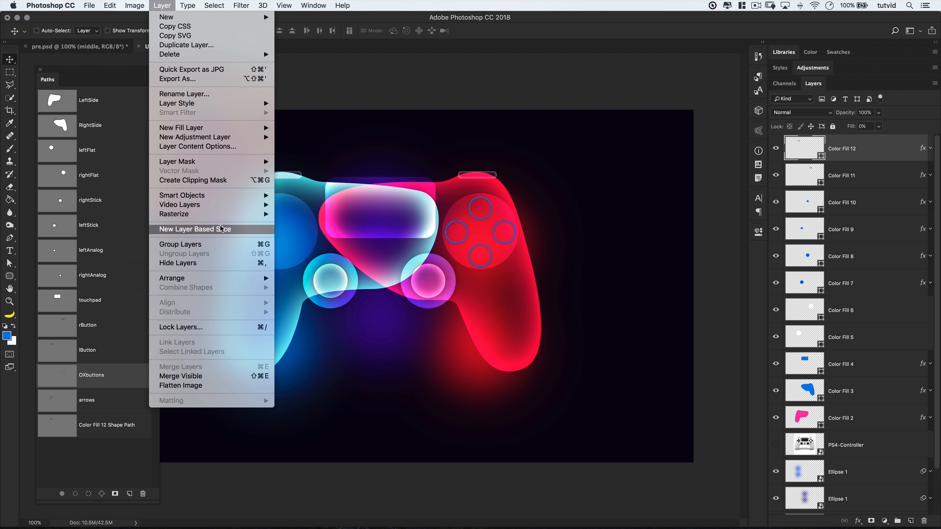
pyautogui.moveTo(209, 128)
pyautogui.click(296, 137)
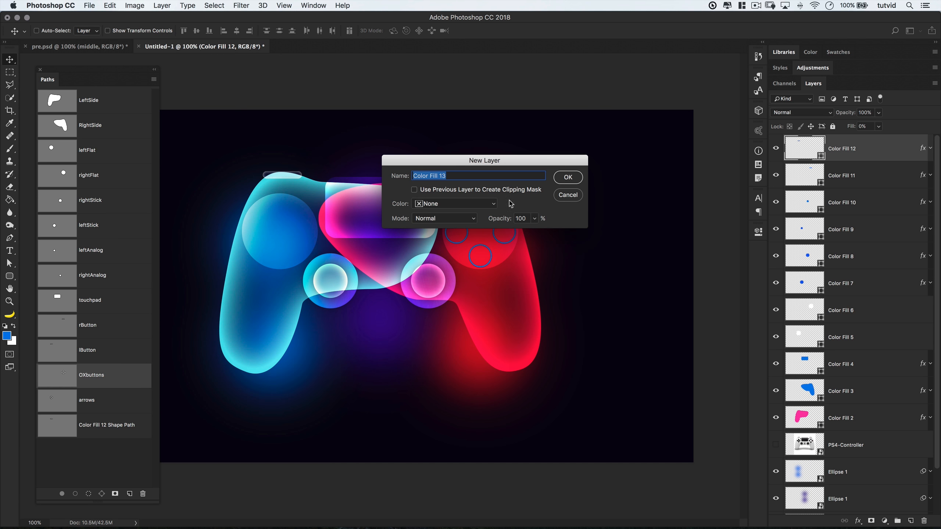
pyautogui.click(568, 177)
pyautogui.click(671, 166)
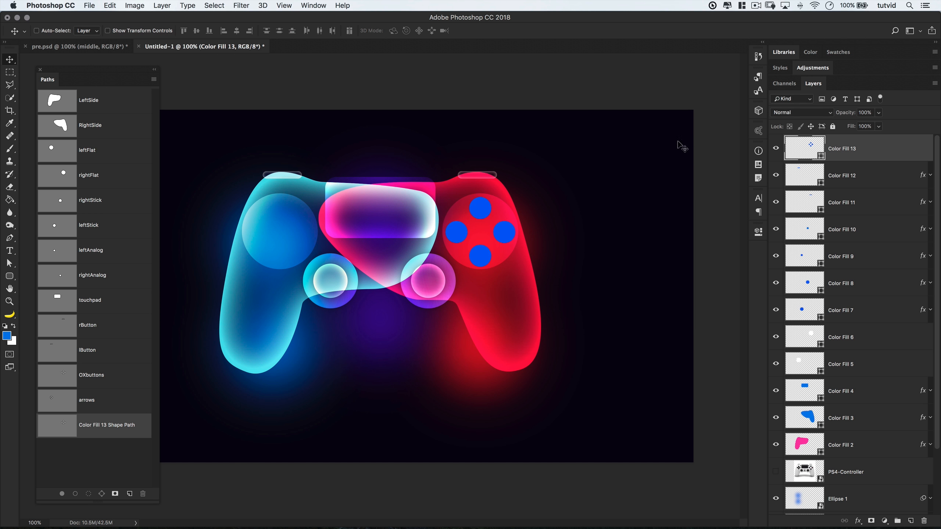
pyautogui.moveTo(851, 128); pyautogui.dragTo(830, 135)
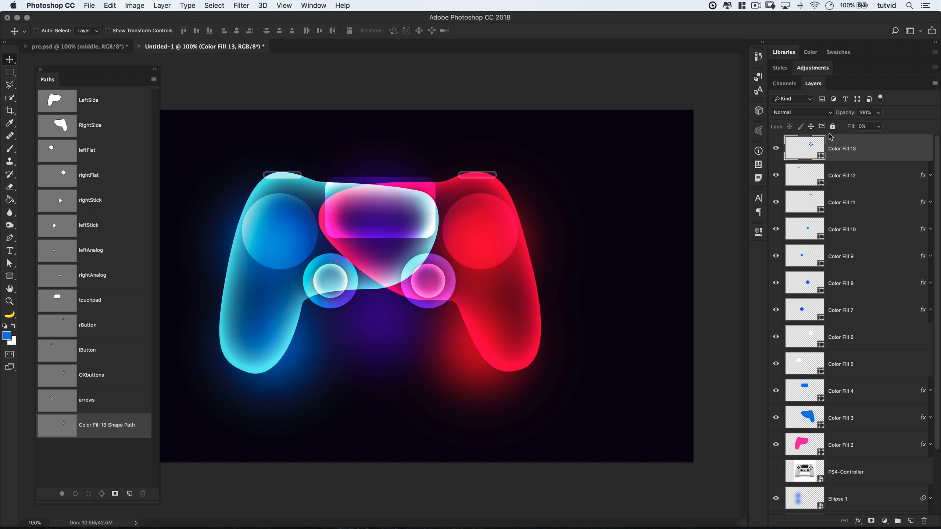
# - Add an Inner Glow to the four round face buttons in Screen mode at 40% opacity with a 30 px size
pyautogui.doubleClick(868, 156)
pyautogui.moveTo(663, 219); pyautogui.dragTo(546, 290)
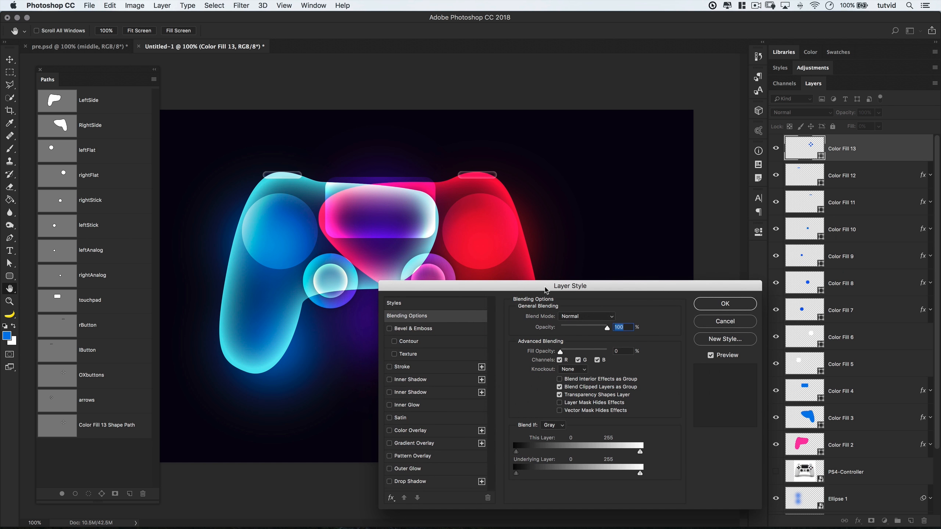
pyautogui.click(389, 405)
pyautogui.click(409, 408)
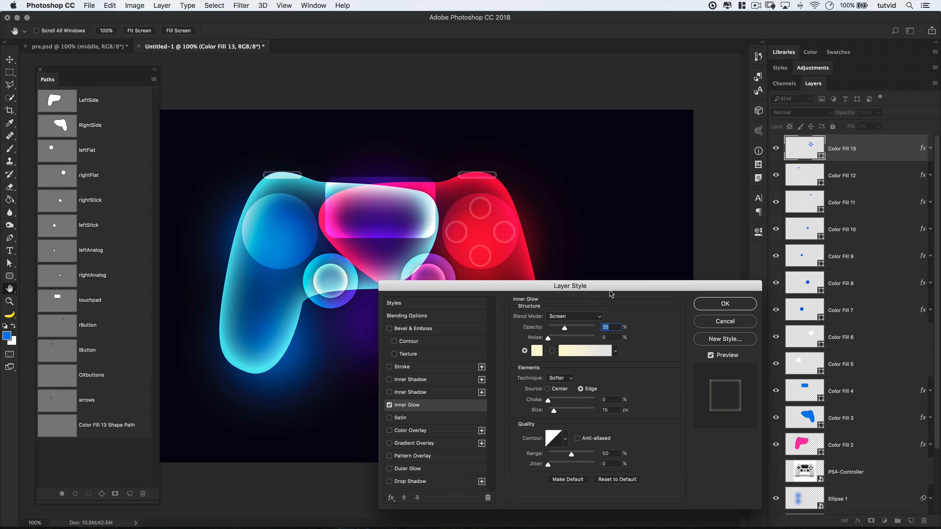
pyautogui.write('35')
pyautogui.press('BackSpace')
pyautogui.press('BackSpace')
pyautogui.write('40')
pyautogui.press('Tab')
pyautogui.press('Tab')
pyautogui.press('Tab')
pyautogui.press('Tab')
pyautogui.write('30')
pyautogui.press('Tab')
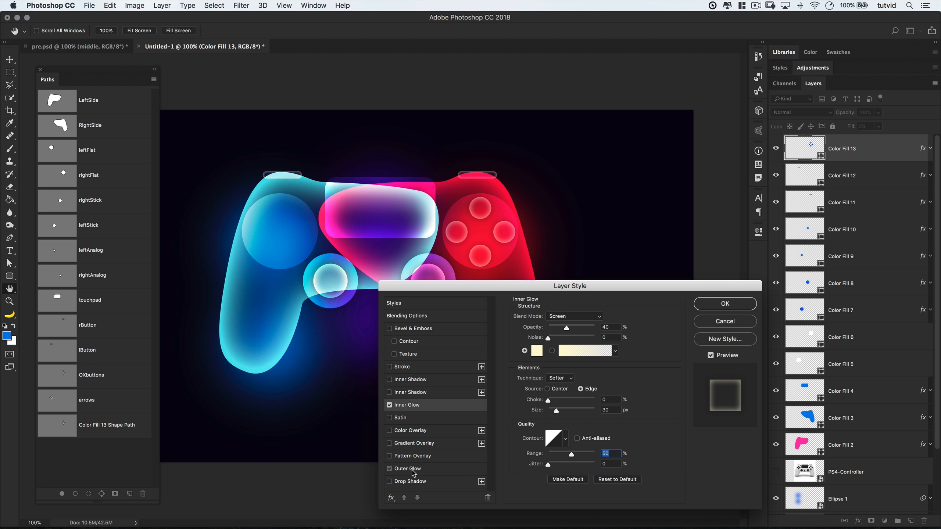
# - Add a black Outer Glow in Normal mode at 15% opacity and 30 px to the face buttons, applying the style
pyautogui.click(391, 470)
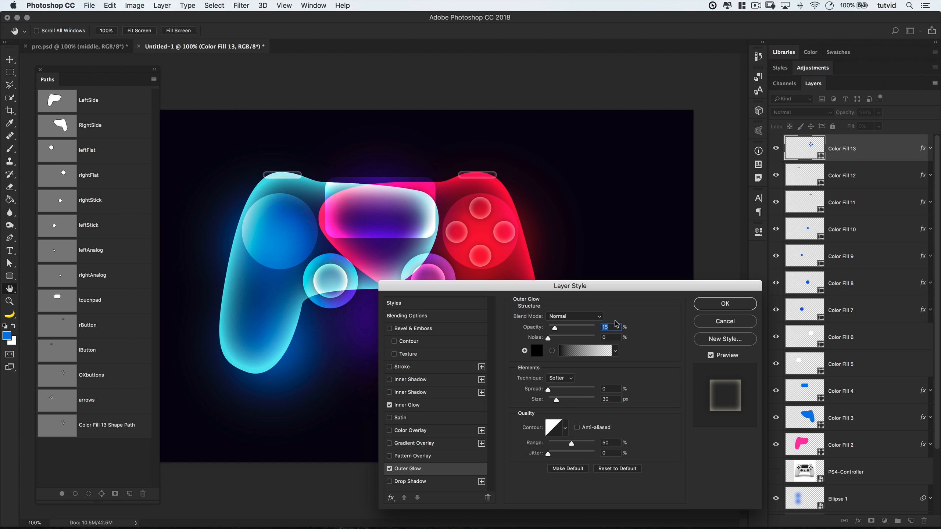
pyautogui.write('2015')
pyautogui.press('Tab')
pyautogui.click(725, 303)
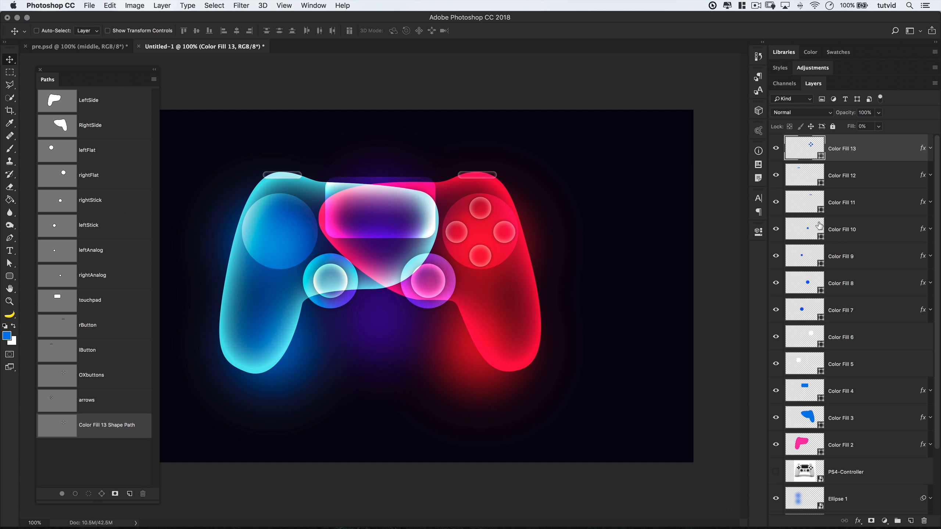
# - Create a solid color fill layer in red #ff001e from the arrows path
pyautogui.click(100, 400)
pyautogui.click(165, 4)
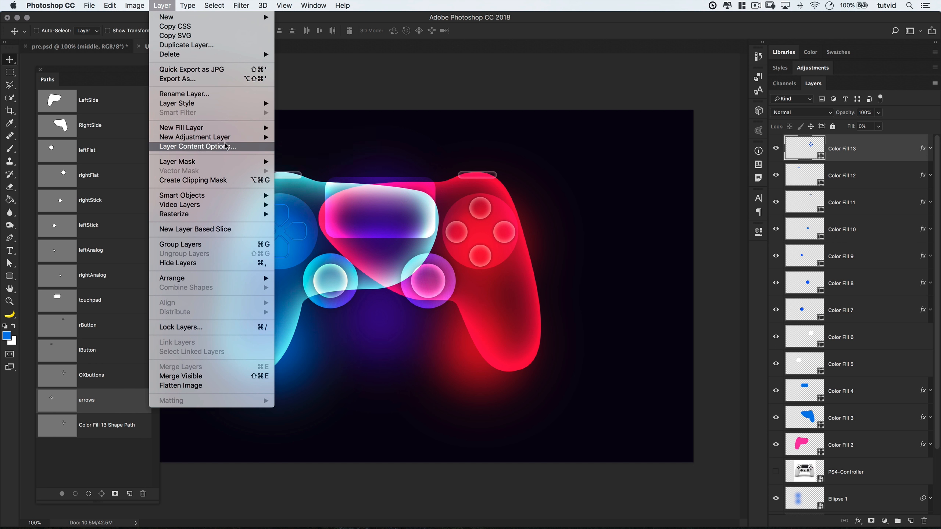
pyautogui.moveTo(207, 126)
pyautogui.click(299, 126)
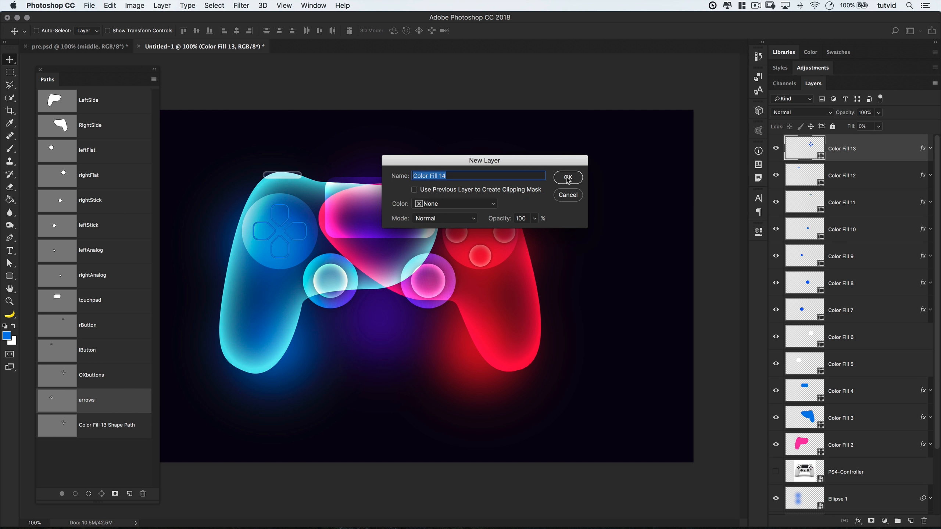
pyautogui.click(567, 179)
pyautogui.moveTo(585, 204); pyautogui.dragTo(597, 169)
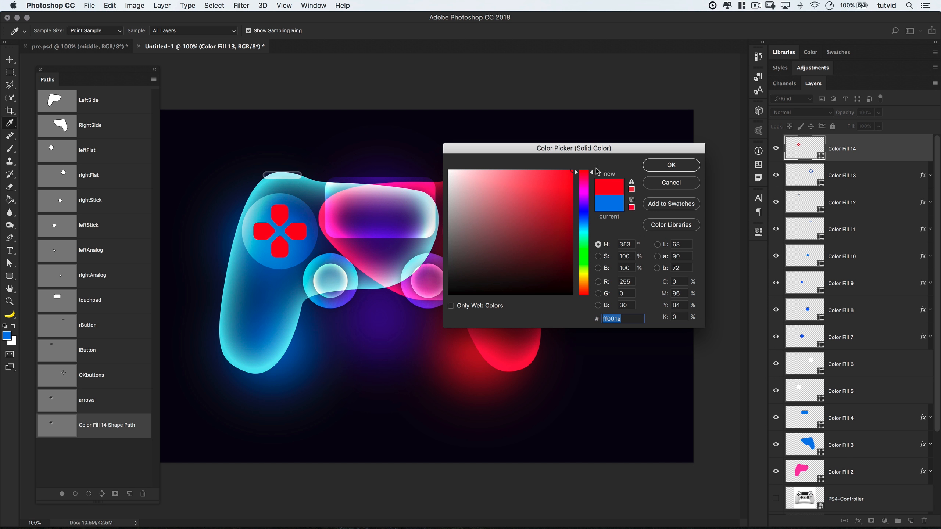
pyautogui.click(671, 165)
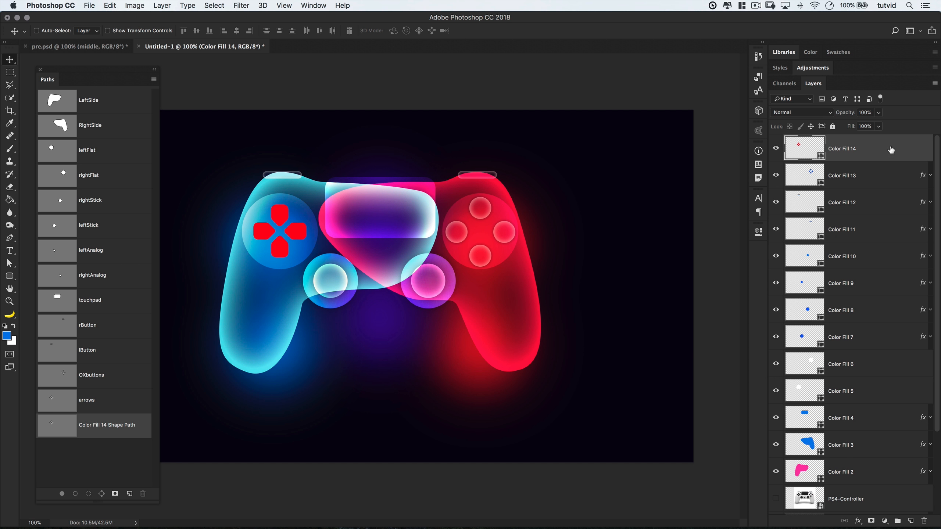
# - Set the directional arrows layer's Fill to 0% and copy the face buttons' layer effects onto it
pyautogui.moveTo(851, 128); pyautogui.dragTo(845, 128)
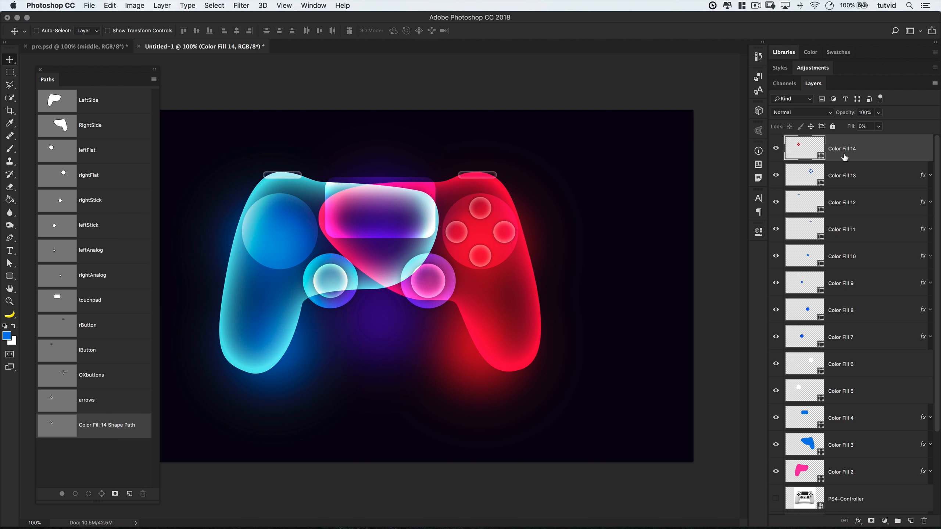
pyautogui.moveTo(920, 176); pyautogui.dragTo(920, 151)
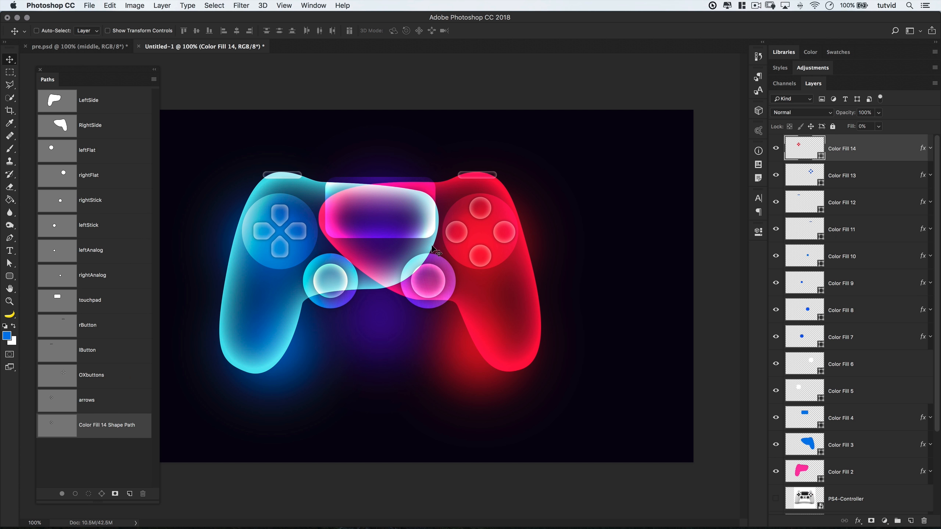
# - Delete the PS4-Controller reference image layer
pyautogui.scroll(-3, 853, 380)
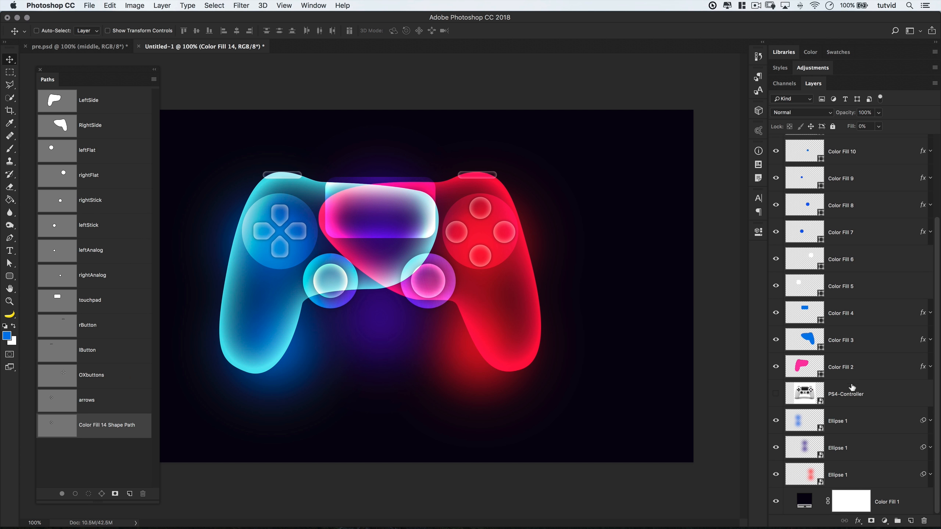
pyautogui.click(847, 395)
pyautogui.press('Delete')
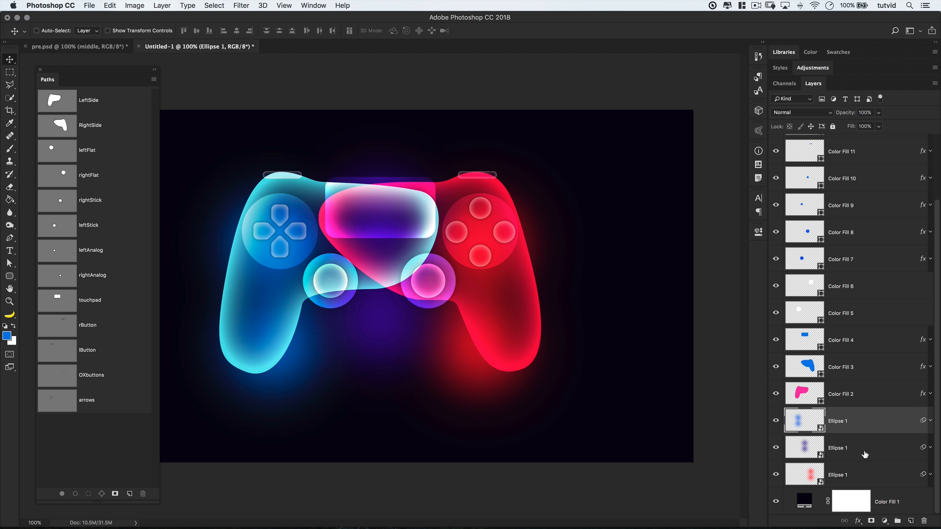
# - Nudge the red glow layer slightly, and reposition and enlarge the blue glow behind the controller's blue grip
pyautogui.click(855, 475)
pyautogui.moveTo(489, 299)
pyautogui.mouseDown()
pyautogui.moveTo(448, 294)
pyautogui.moveTo(487, 296)
pyautogui.mouseUp()
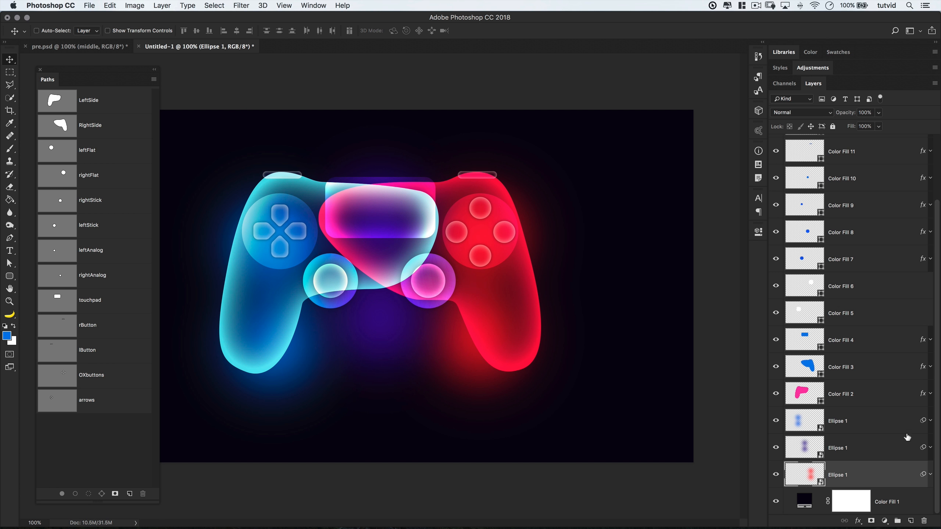
pyautogui.click(859, 422)
pyautogui.moveTo(326, 370)
pyautogui.mouseDown()
pyautogui.moveTo(294, 389)
pyautogui.moveTo(298, 358)
pyautogui.moveTo(319, 356)
pyautogui.mouseUp()
pyautogui.press('super+t')
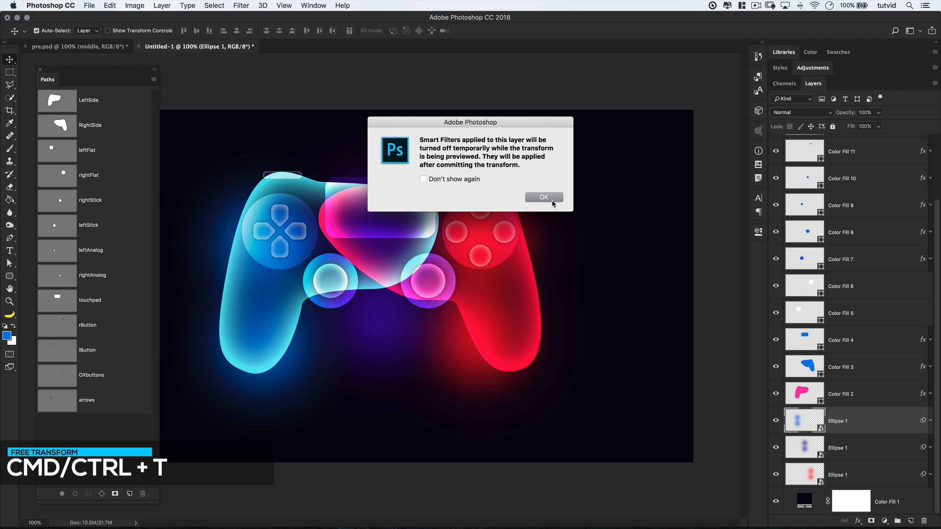
pyautogui.click(552, 202)
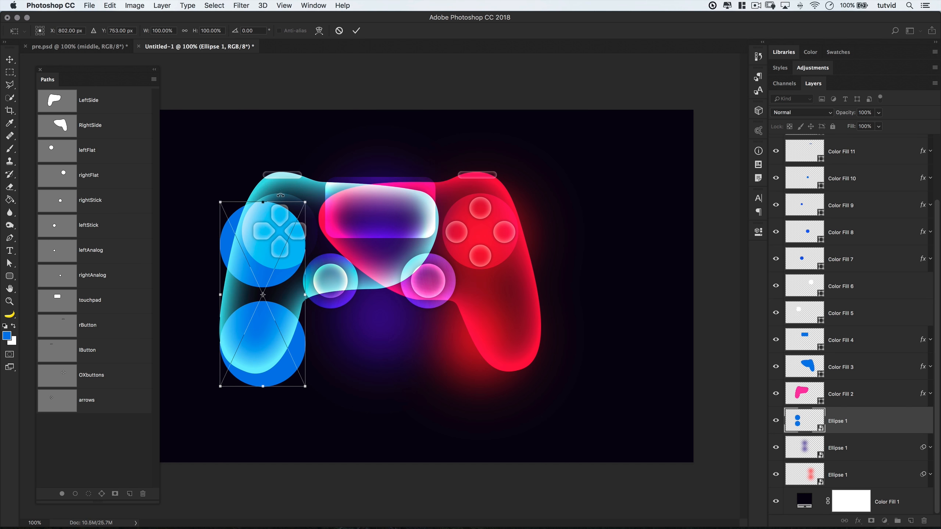
pyautogui.moveTo(307, 201); pyautogui.dragTo(320, 184)
pyautogui.press('Return')
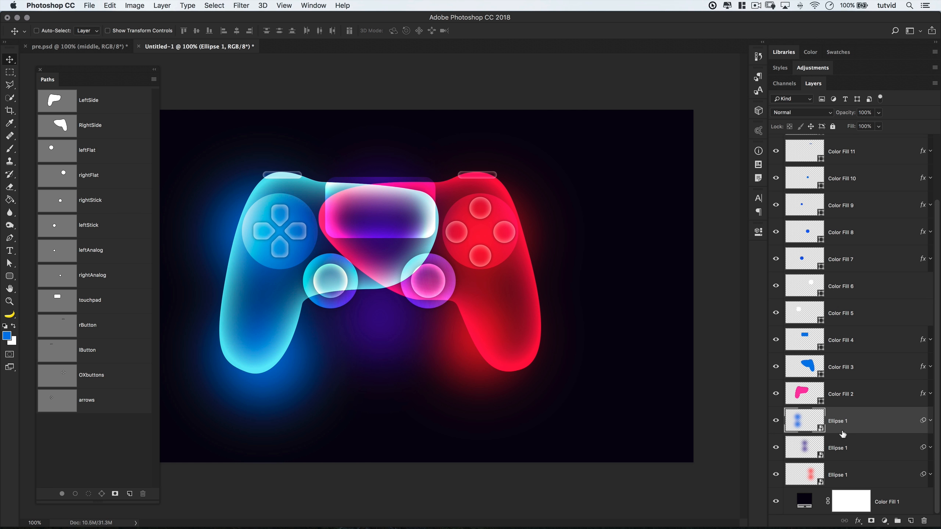
# - Enlarge the purple glow behind the middle of the controller with Free Transform
pyautogui.click(843, 446)
pyautogui.hotkey('ctrl', 't')
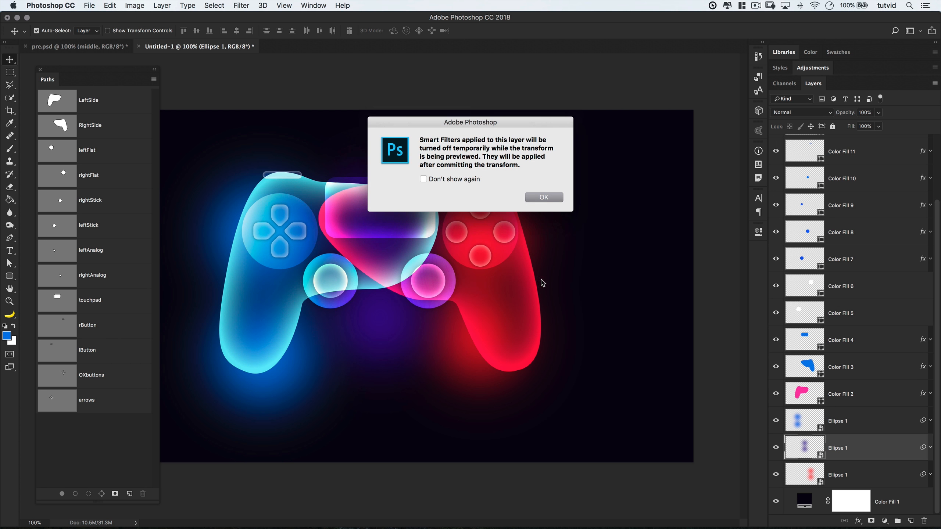
pyautogui.click(544, 197)
pyautogui.moveTo(422, 178); pyautogui.dragTo(405, 163)
pyautogui.press('Return')
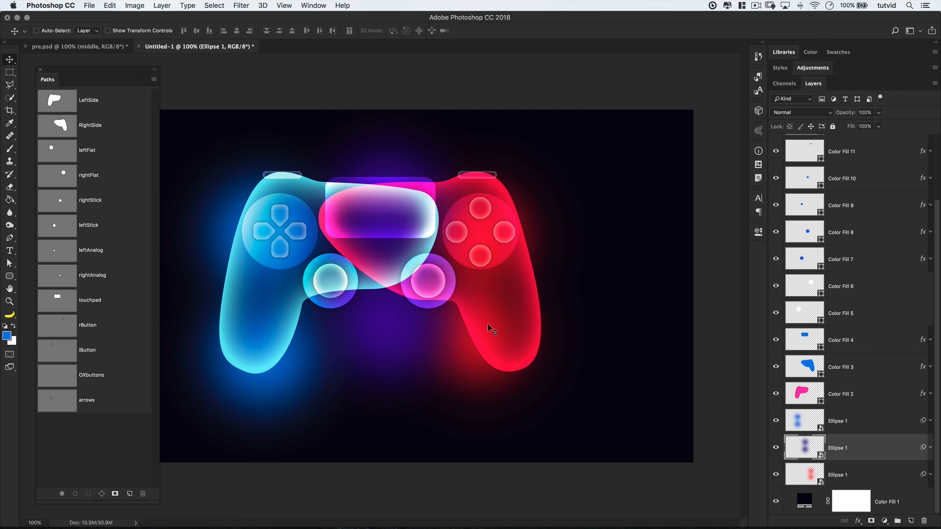
# - Widen the red glow behind the controller's red grip with Free Transform
pyautogui.click(862, 481)
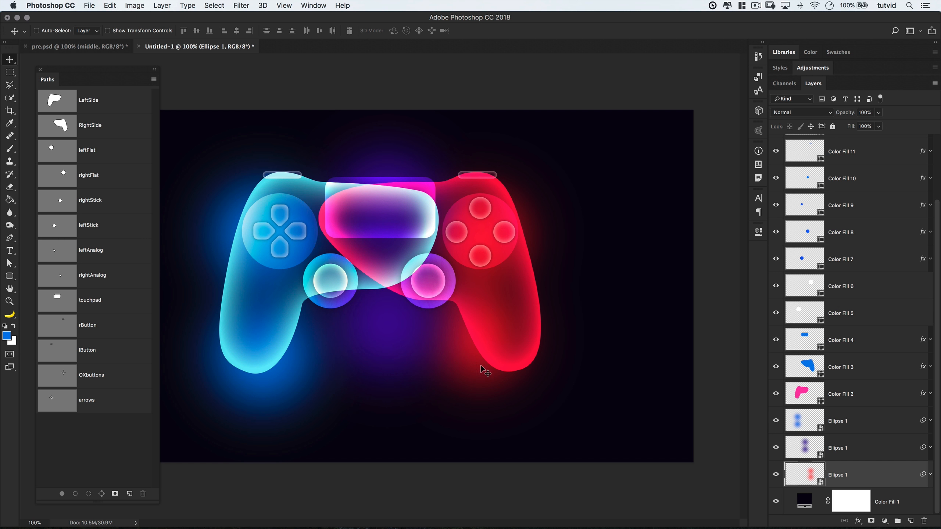
pyautogui.press('super+t')
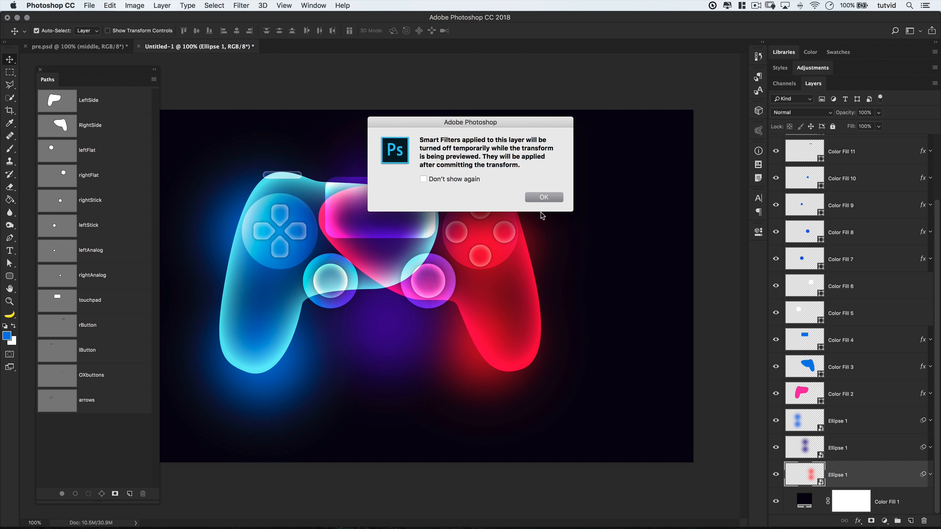
pyautogui.click(544, 197)
pyautogui.moveTo(529, 291); pyautogui.dragTo(555, 290)
pyautogui.press('Return')
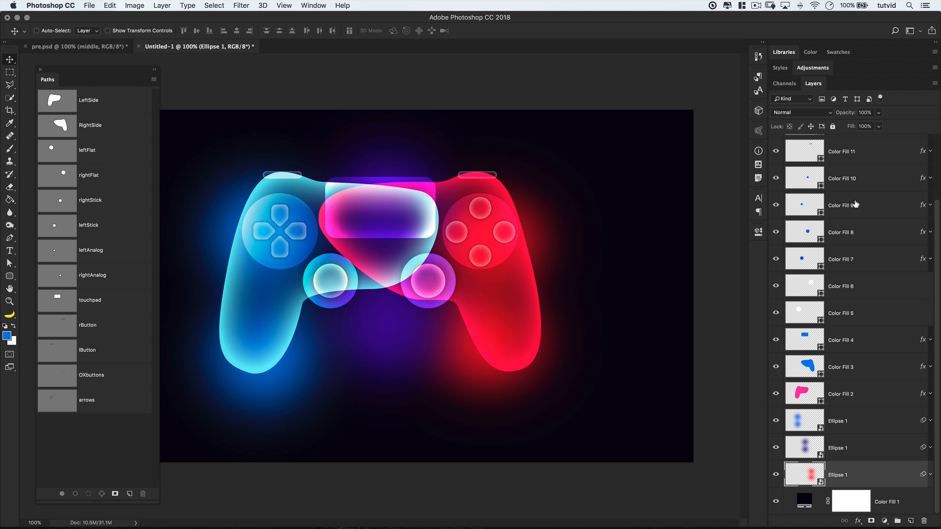
# - Add a layer named streaks above all the color fills and set its blend mode to Color Dodge
pyautogui.scroll(3, 855, 205)
pyautogui.click(863, 152)
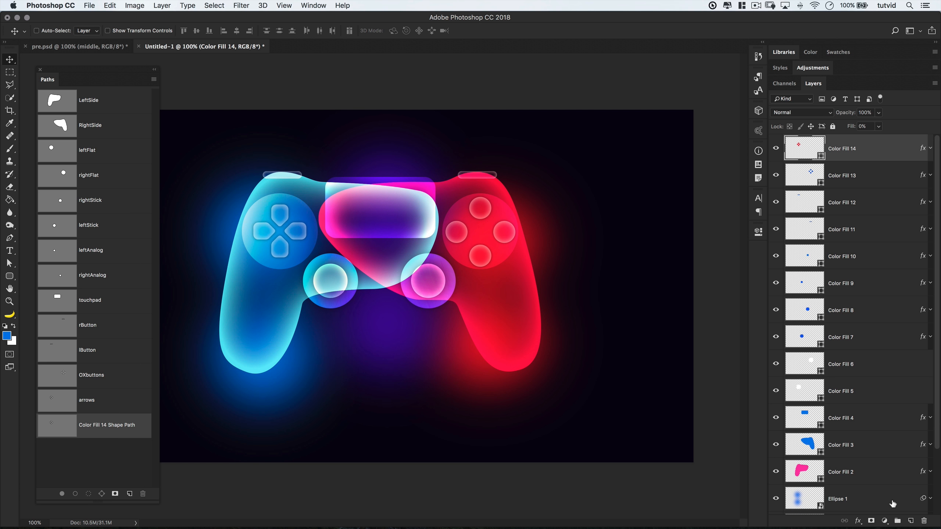
pyautogui.click(910, 522)
pyautogui.doubleClick(837, 148)
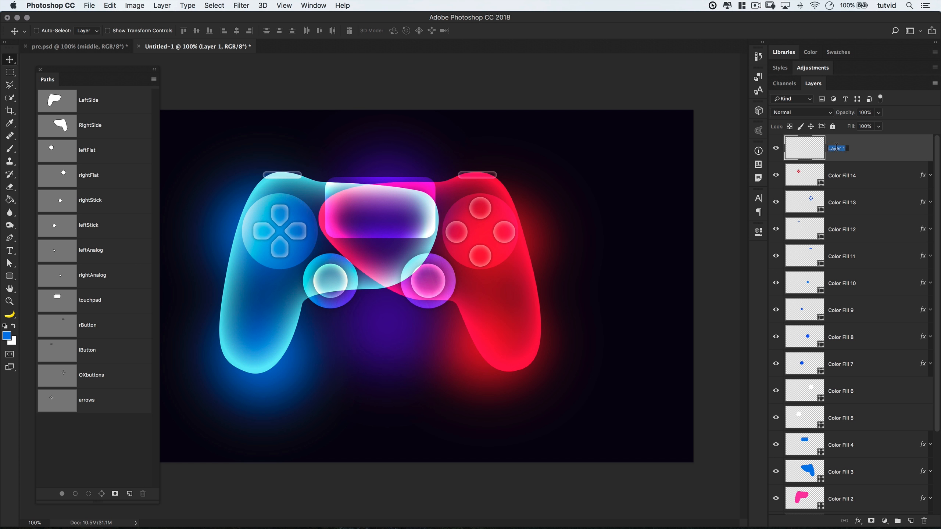
pyautogui.write('streaks')
pyautogui.press('Return')
pyautogui.click(827, 111)
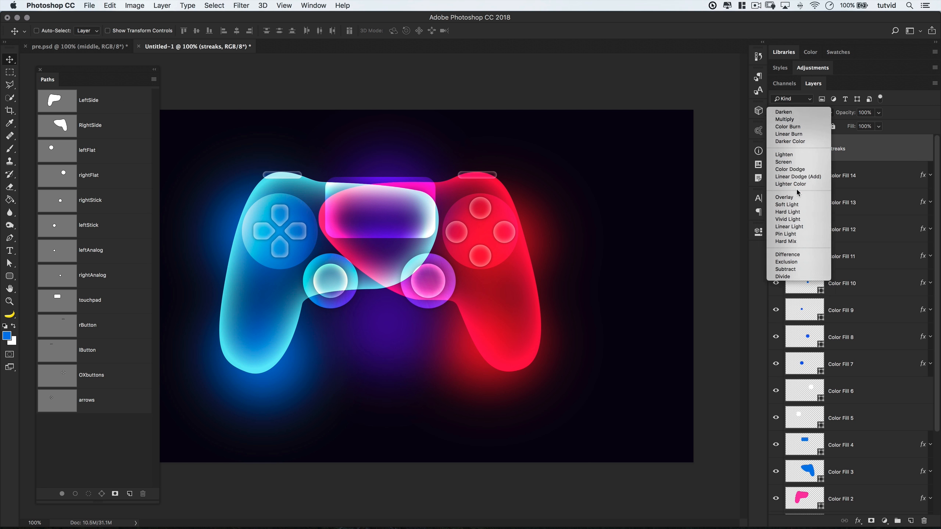
pyautogui.click(797, 191)
# - Set up the Brush tool with the Soft Mechanical 300 pixels preset at 50% opacity
pyautogui.click(9, 150)
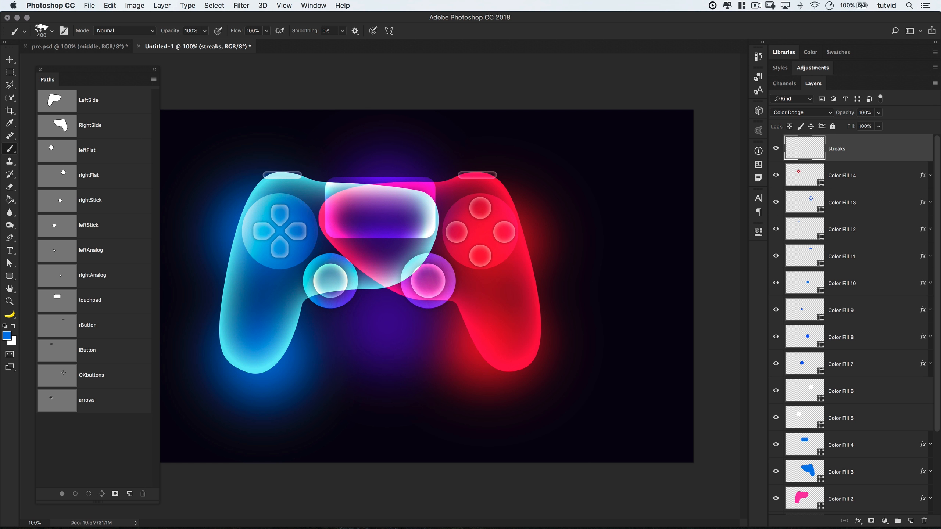
pyautogui.rightClick(369, 231)
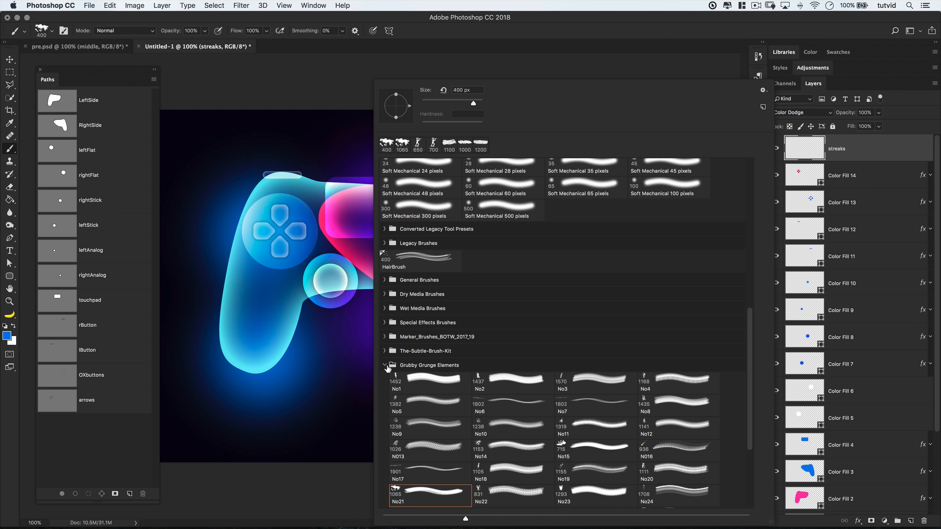
pyautogui.click(385, 365)
pyautogui.scroll(5, 415, 414)
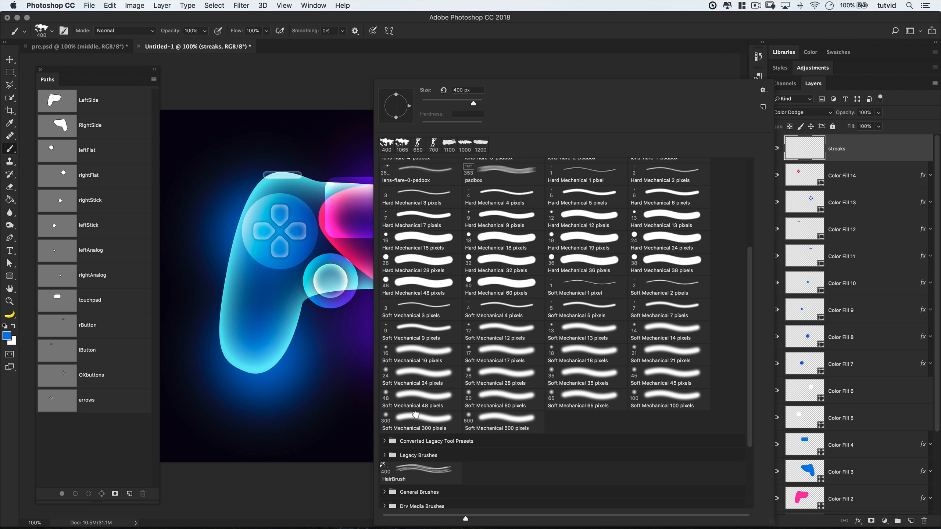
pyautogui.click(415, 415)
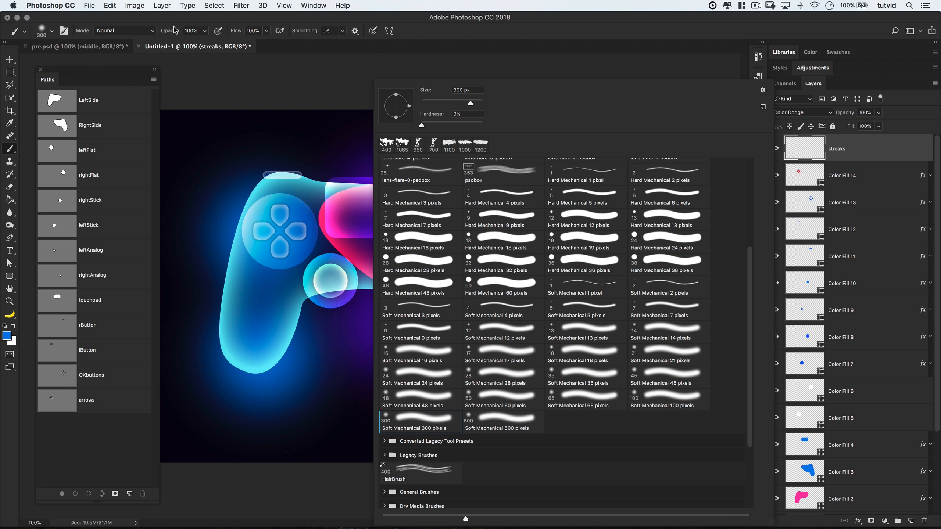
pyautogui.moveTo(176, 30)
pyautogui.mouseDown()
pyautogui.moveTo(148, 35)
pyautogui.moveTo(162, 36)
pyautogui.mouseUp()
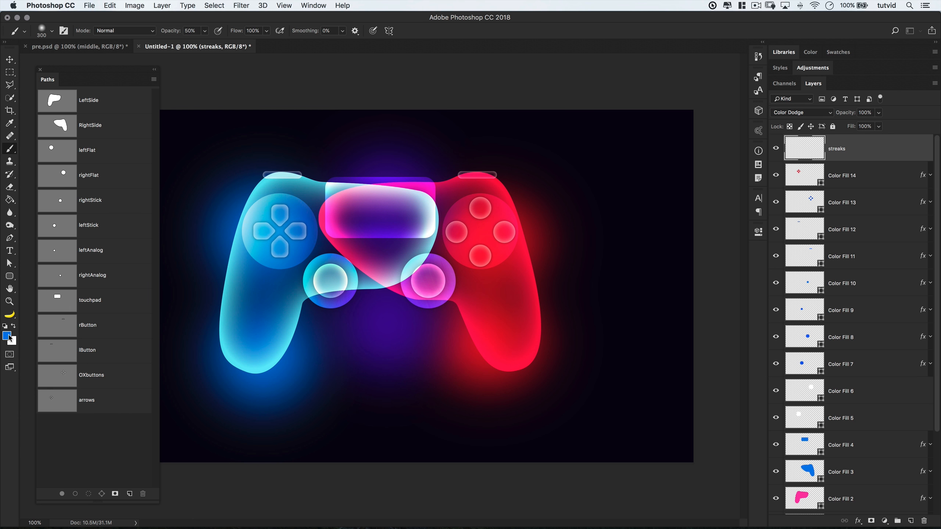
# - Set the foreground color to orange #e4581a
pyautogui.click(8, 336)
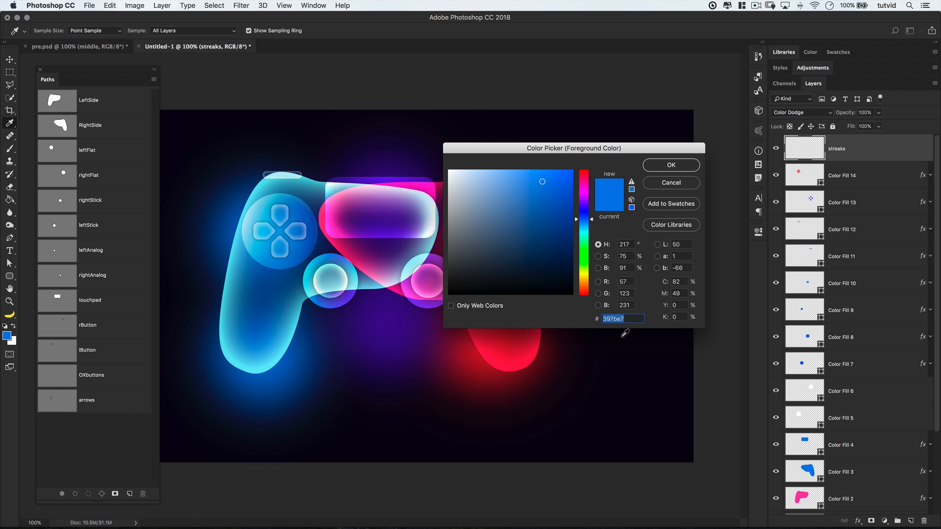
pyautogui.write('e4581a')
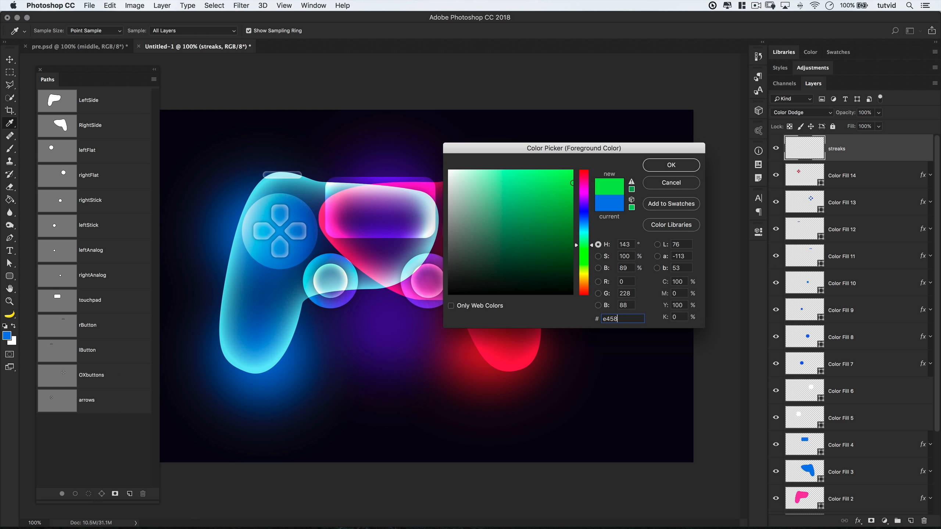
pyautogui.click(668, 168)
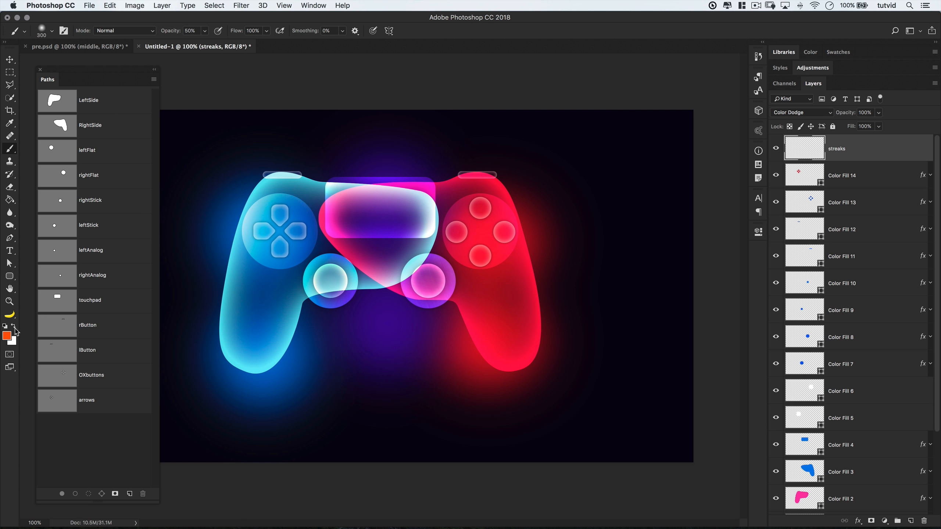
# - Swap the foreground and background colors and set the new foreground to blue #4a7baf
pyautogui.click(14, 327)
pyautogui.click(8, 337)
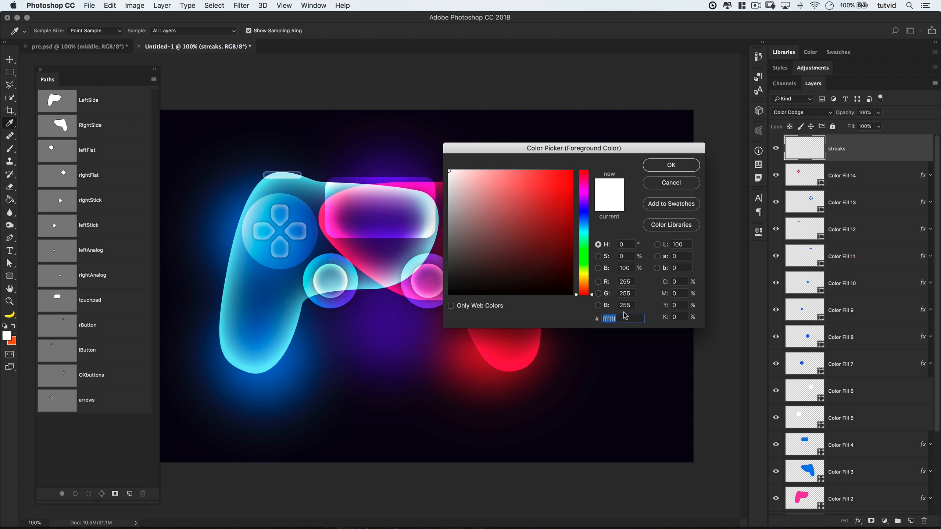
pyautogui.write('4a7a')
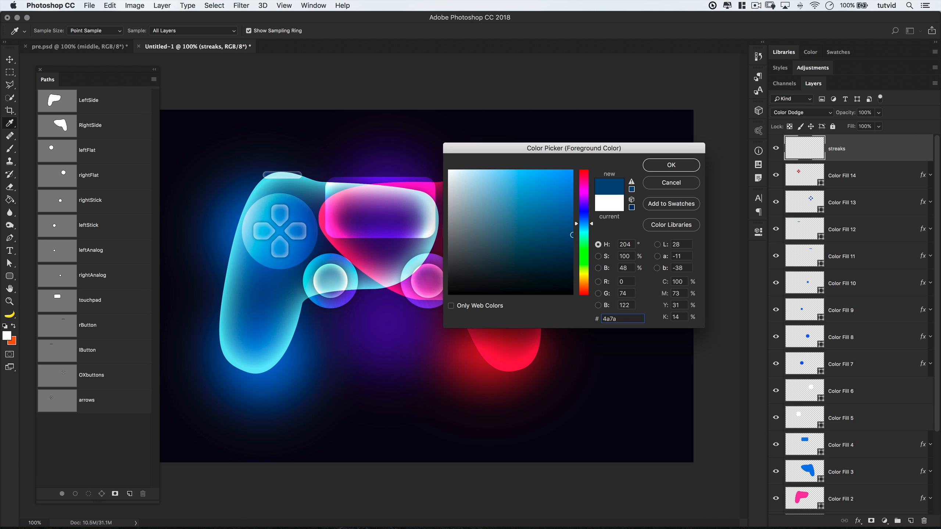
pyautogui.press('BackSpace')
pyautogui.write('baf')
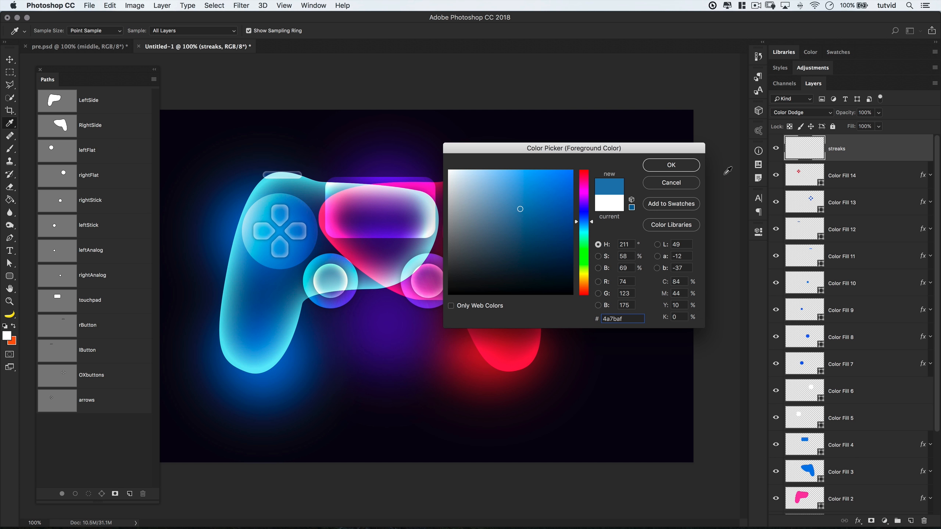
pyautogui.press('Return')
# - Paint soft blue highlights over the controller's blue half on the streaks layer, varying the brush size between 300 and 500 px
pyautogui.press('b')
pyautogui.click(304, 284)
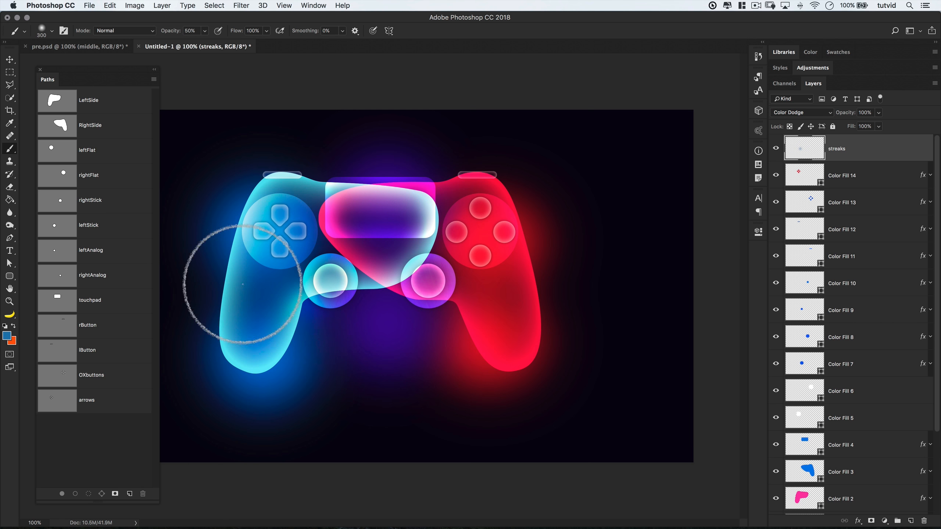
pyautogui.press(']')
pyautogui.press(']')
pyautogui.click(256, 222)
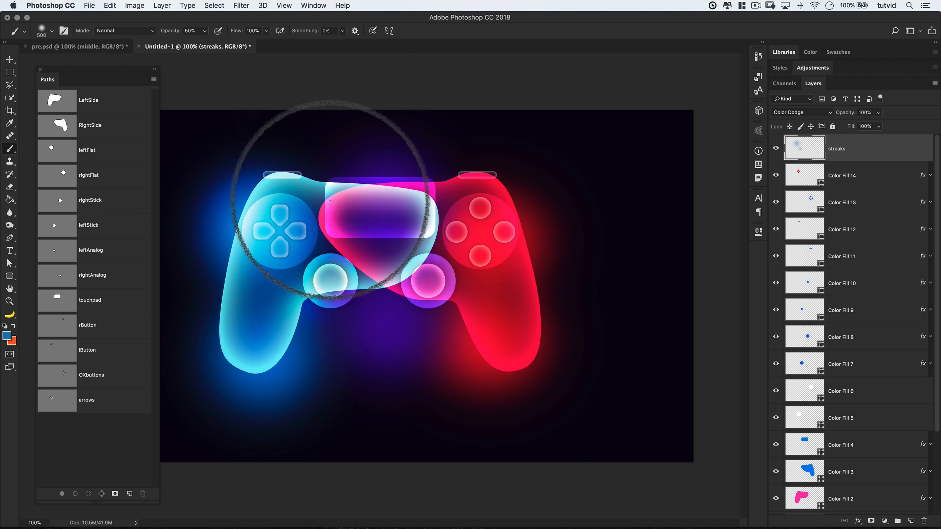
pyautogui.press('[')
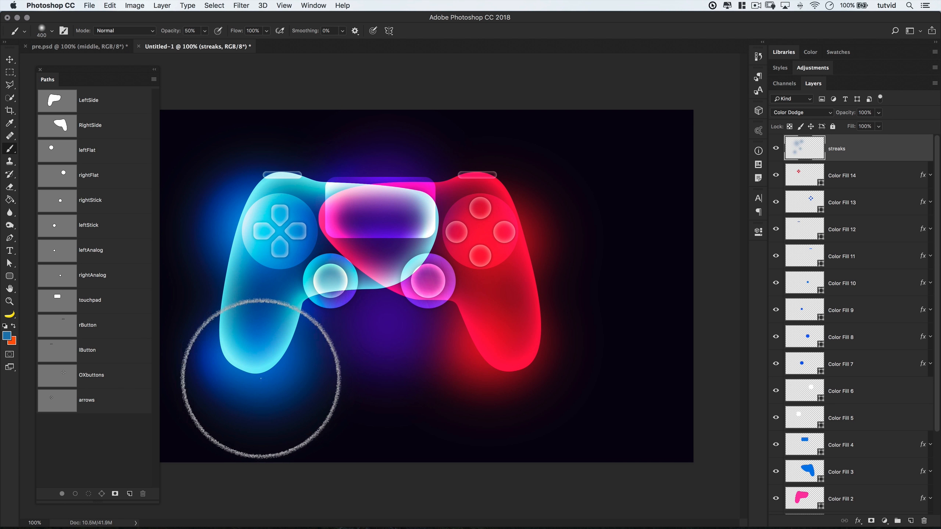
pyautogui.click(261, 378)
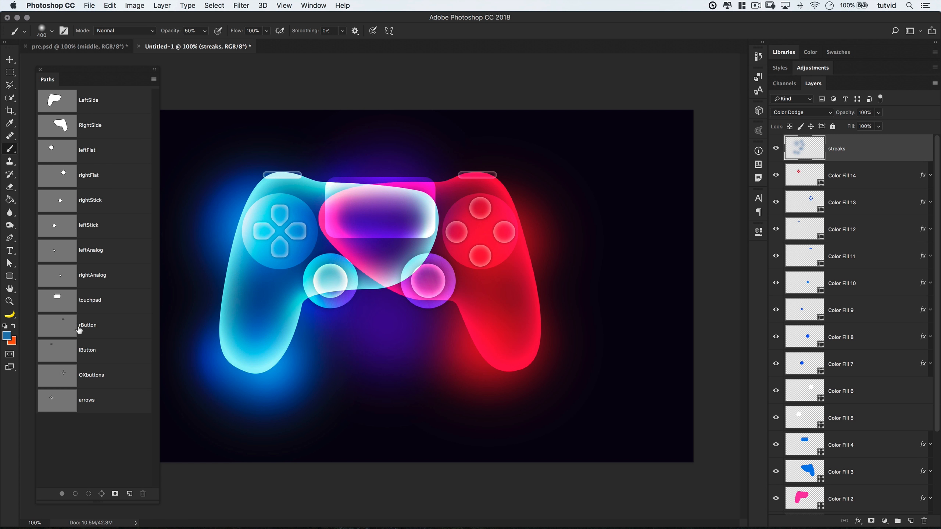
# - Swap to orange and paint soft highlights over the controller's red half, enlarging the brush to 500 px
pyautogui.click(13, 326)
pyautogui.click(446, 189)
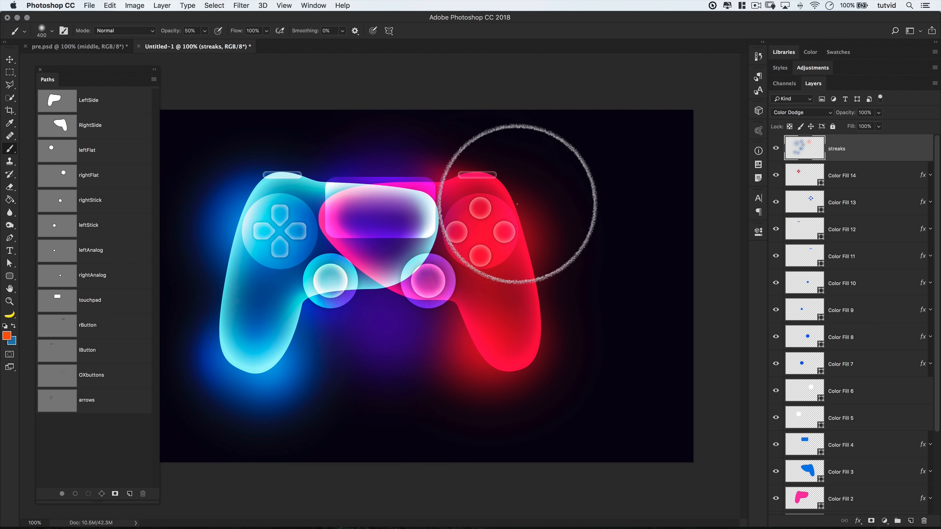
pyautogui.press(']')
pyautogui.click(523, 227)
pyautogui.click(470, 313)
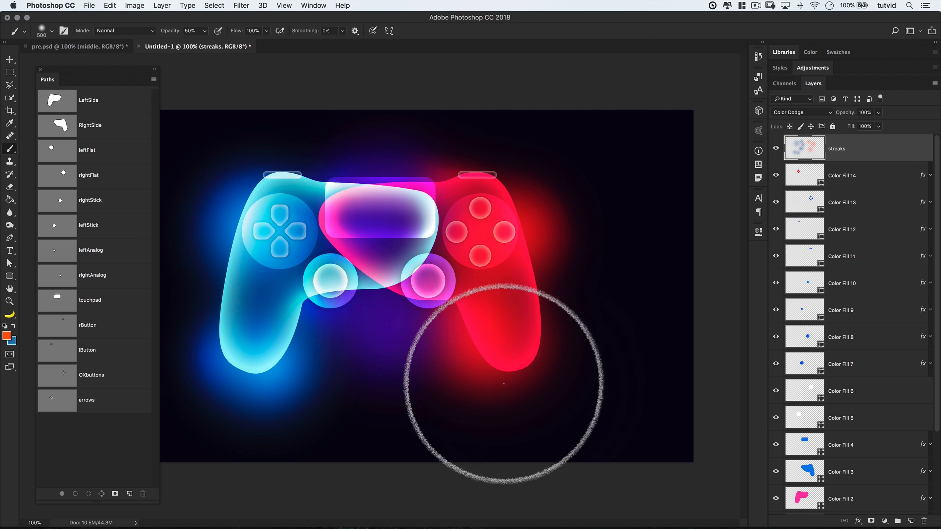
# - Try extra orange brush dabs along the red grip and undo them
pyautogui.click(535, 295)
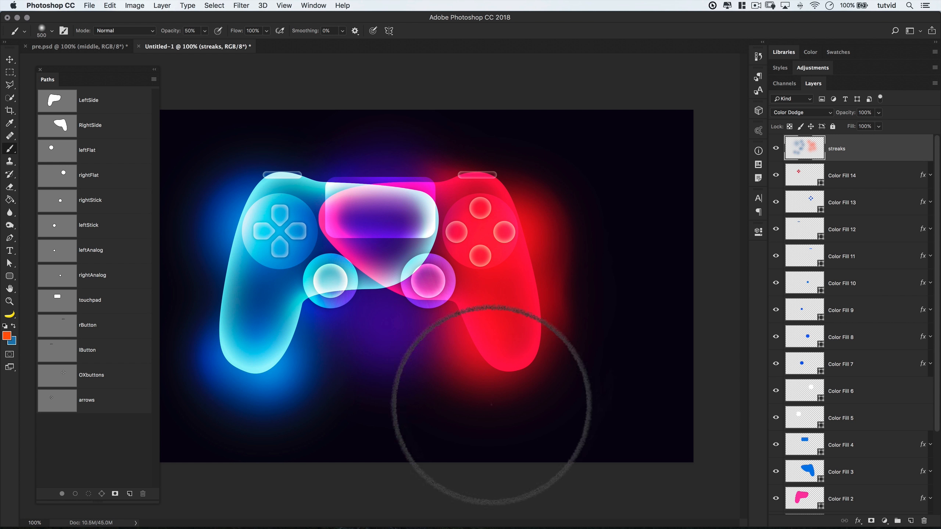
pyautogui.press('super+z')
pyautogui.click(514, 308)
pyautogui.press('super+z')
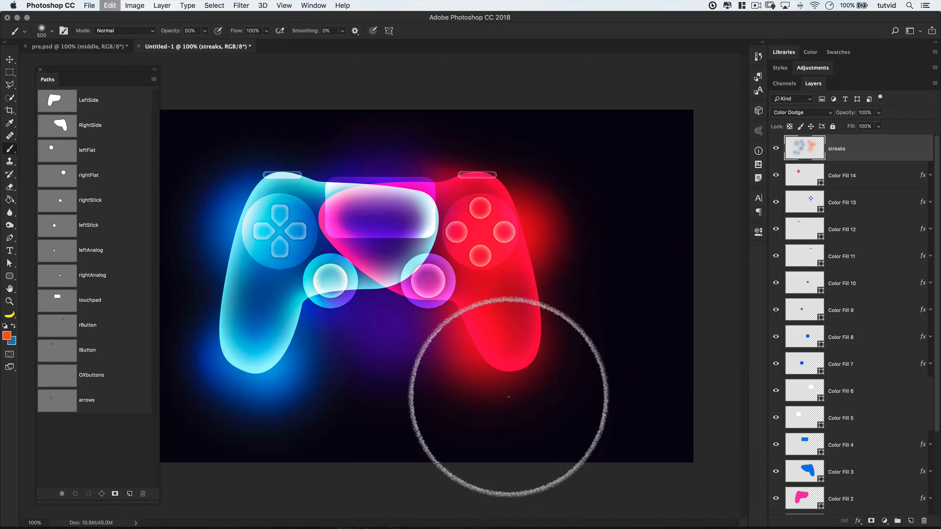
# - Hide and show the streaks layer to compare the artwork with and without the highlights
pyautogui.click(775, 148)
pyautogui.click(776, 148)
pyautogui.press('v')
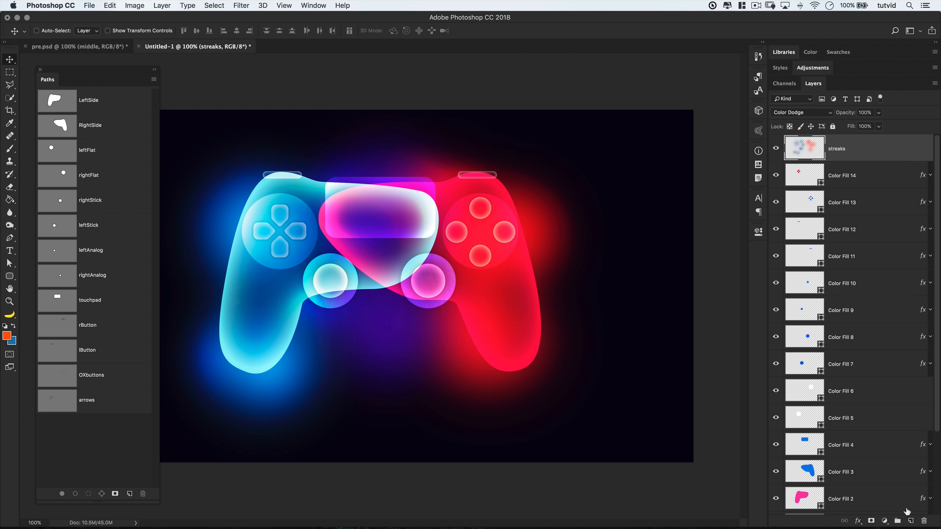
# - Add a new top layer named Streaks and rename the existing painted highlights layer Spot
pyautogui.click(910, 521)
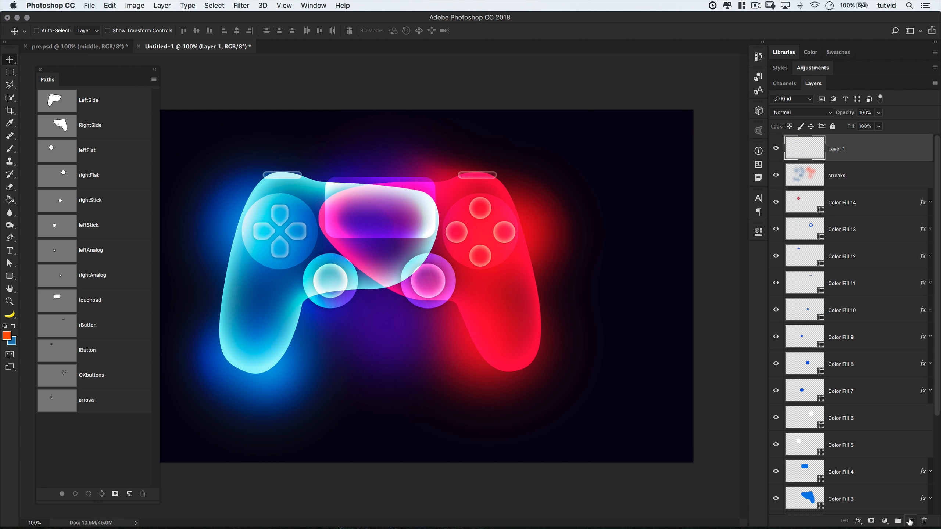
pyautogui.doubleClick(835, 149)
pyautogui.write('streaks')
pyautogui.press('Return')
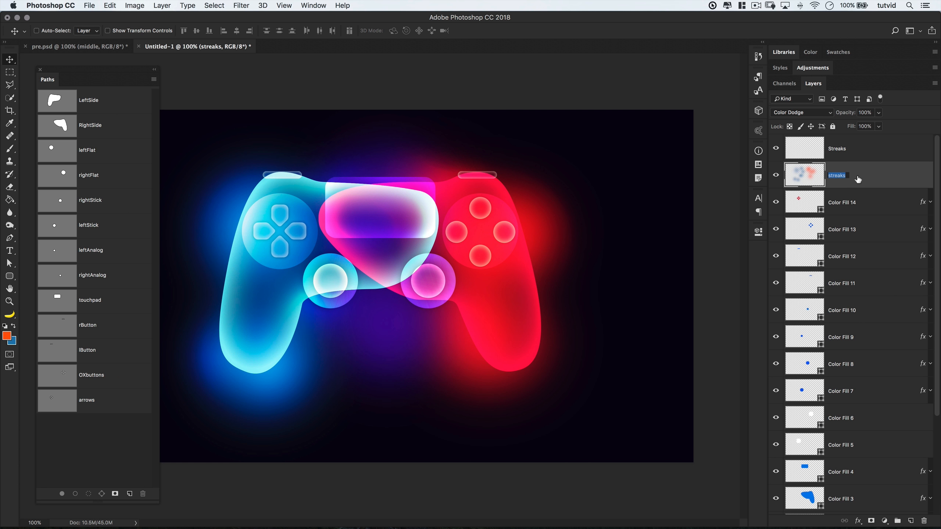
pyautogui.write('Spot')
pyautogui.press('Return')
# - Set the new Streaks layer's blend mode to Overlay
pyautogui.click(826, 148)
pyautogui.click(814, 114)
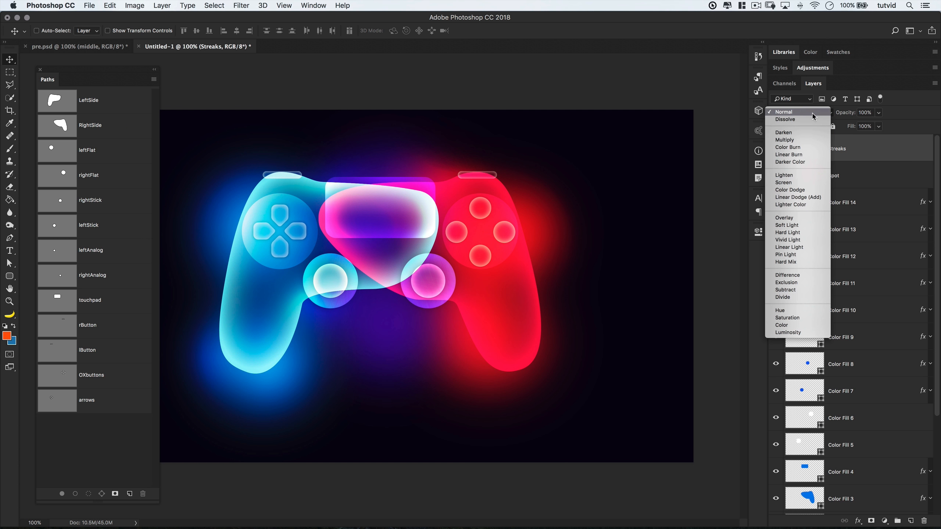
pyautogui.click(796, 220)
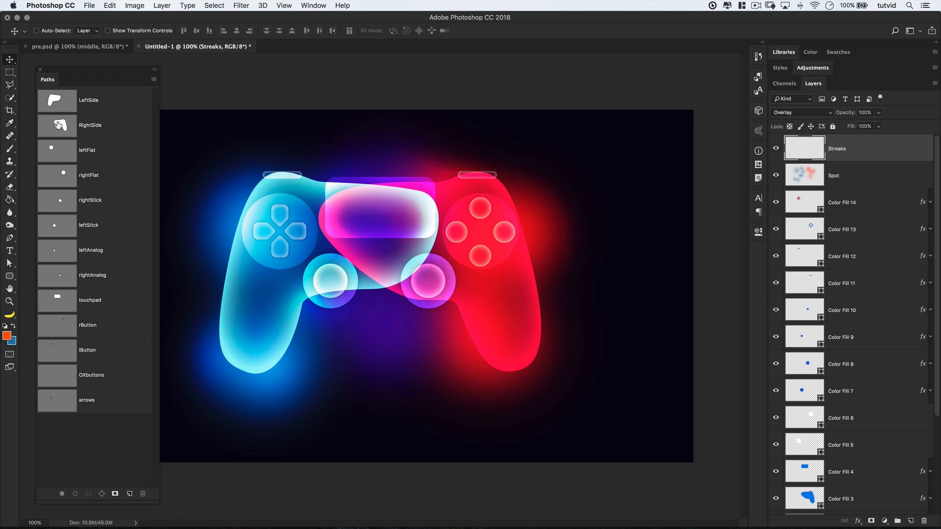
# - Choose the Soft Mechanical 12 pixels brush and make white the foreground colour
pyautogui.click(10, 148)
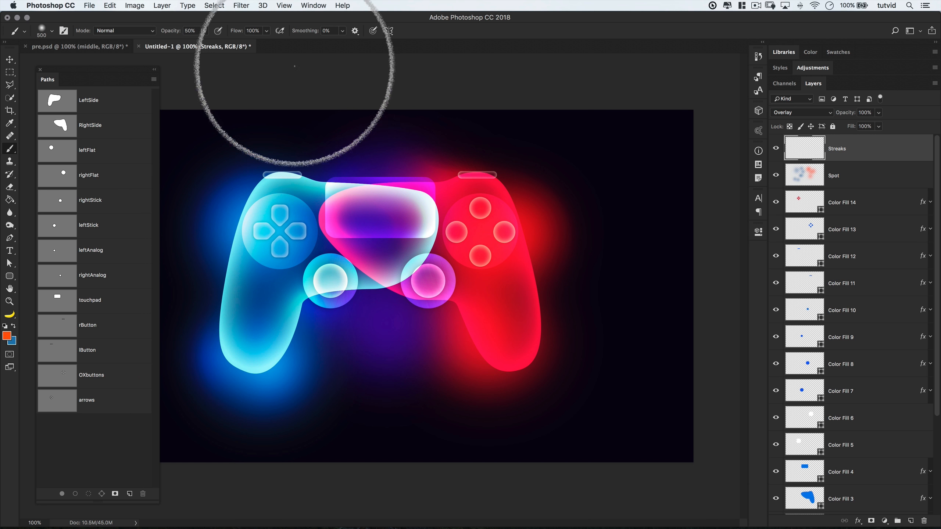
pyautogui.click(313, 6)
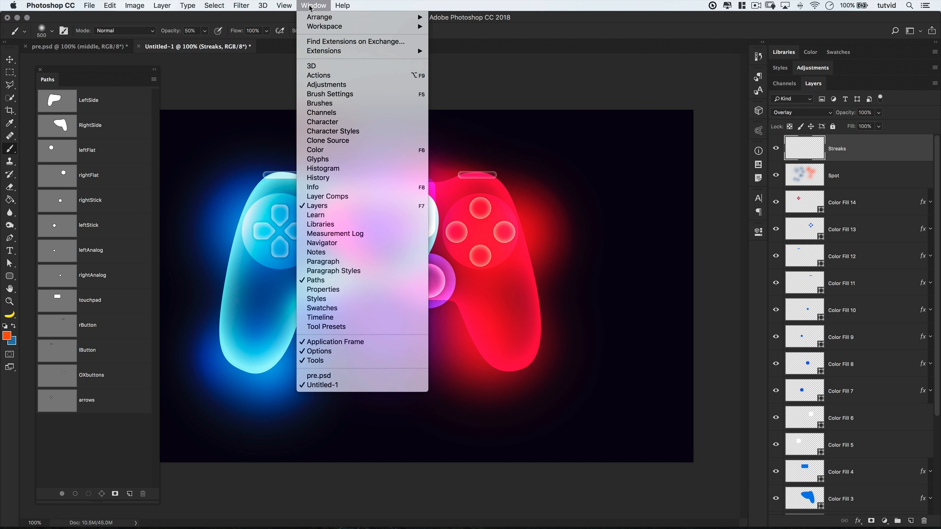
pyautogui.click(331, 104)
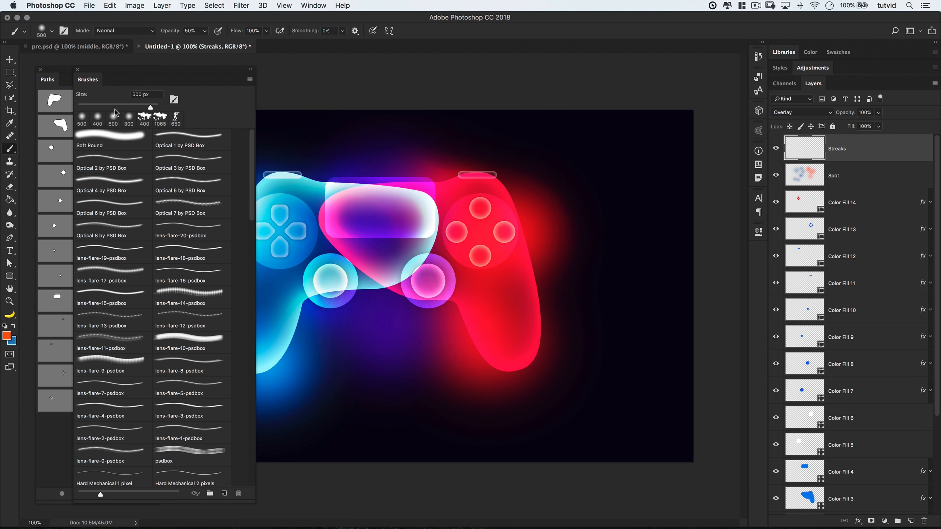
pyautogui.scroll(-10, 164, 322)
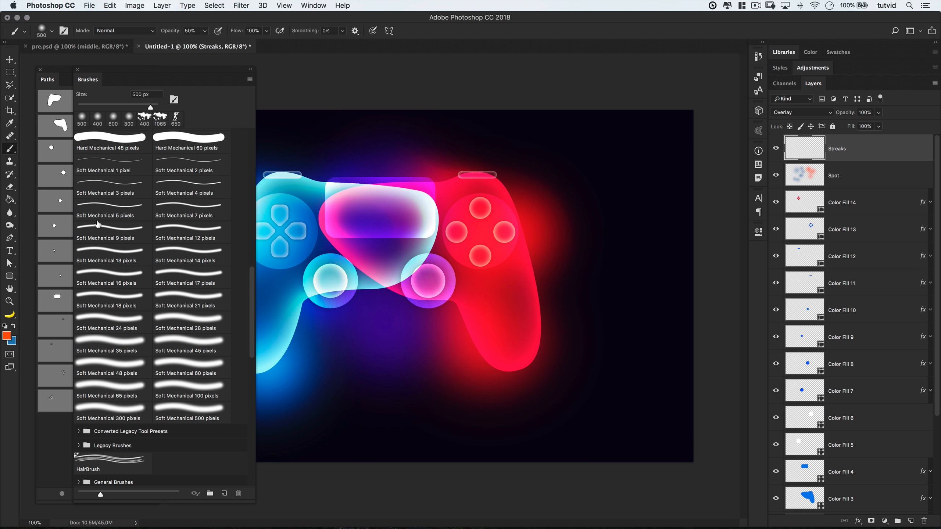
pyautogui.click(176, 232)
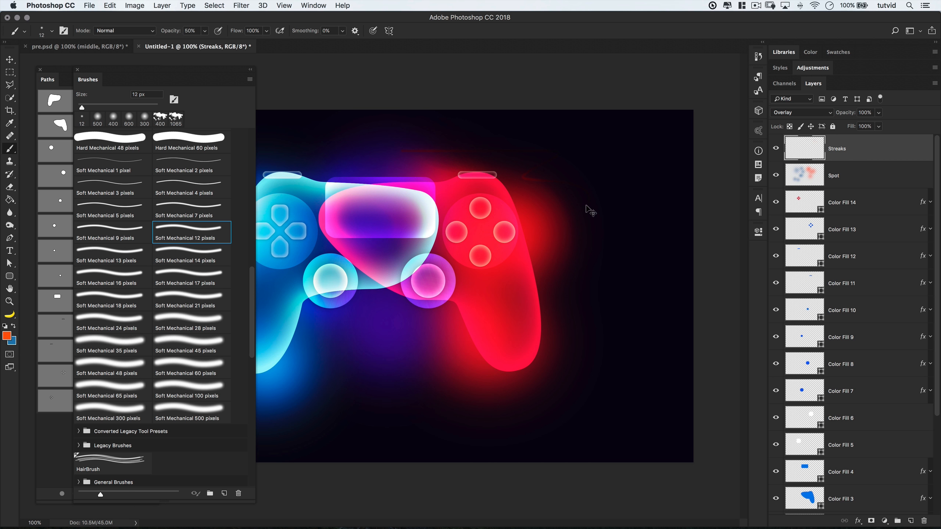
pyautogui.press('d')
pyautogui.press('x')
# - Try test strokes across the controller's red half, undo them, and close the brush list
pyautogui.moveTo(396, 173); pyautogui.dragTo(561, 182)
pyautogui.press('super+z')
pyautogui.moveTo(343, 210)
pyautogui.mouseDown()
pyautogui.moveTo(410, 243)
pyautogui.moveTo(550, 259)
pyautogui.mouseUp()
pyautogui.press('super+z')
pyautogui.click(78, 70)
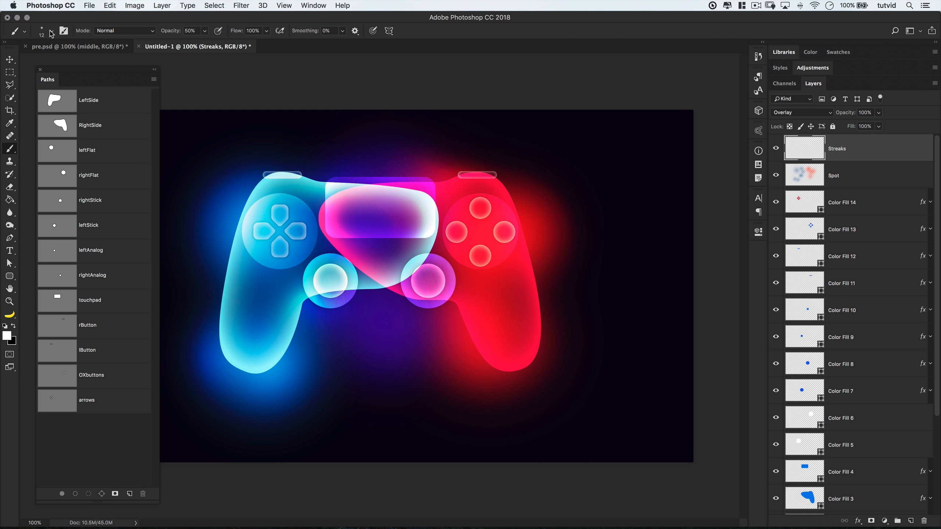
# - Raise the 12 px brush tip's hardness to 100% in the brush settings
pyautogui.click(64, 31)
pyautogui.moveTo(186, 217); pyautogui.dragTo(159, 67)
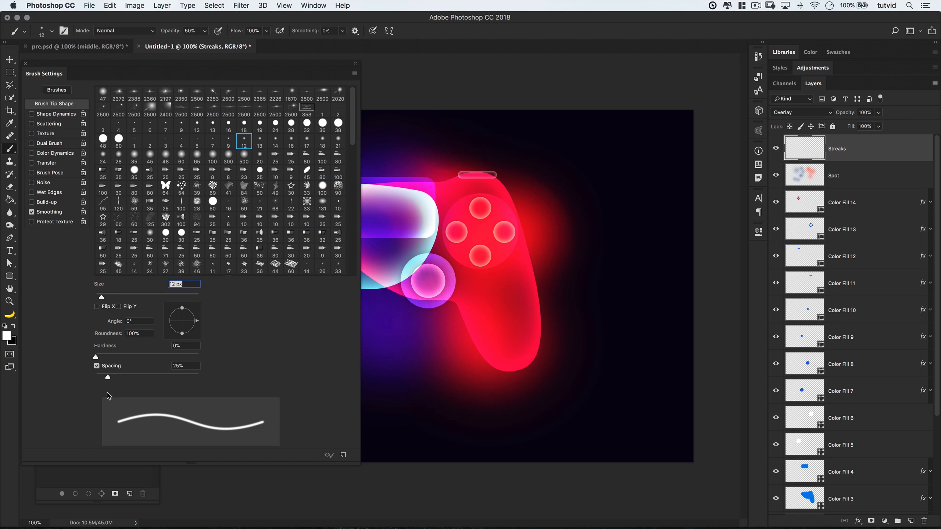
pyautogui.moveTo(111, 357); pyautogui.dragTo(235, 361)
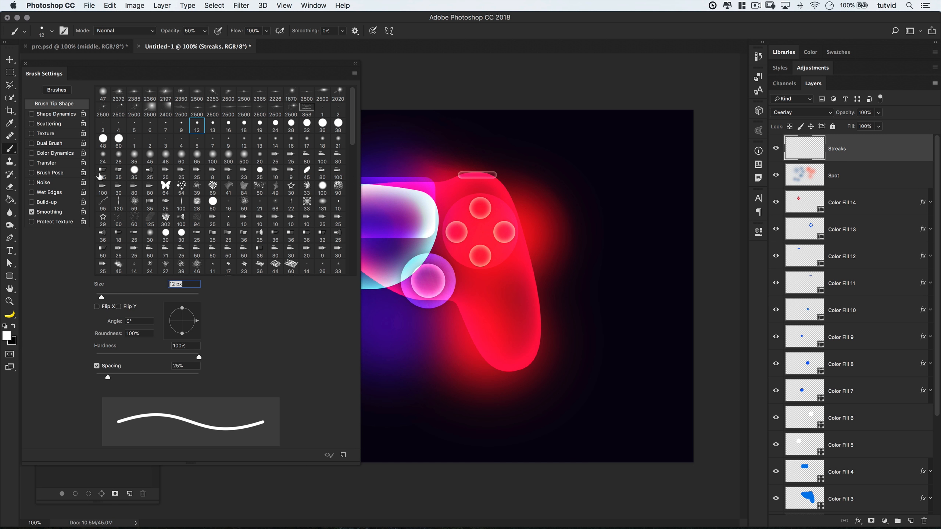
# - Enable Shape Dynamics with size control set to Fade over 250 steps, and close the brush settings
pyautogui.click(45, 113)
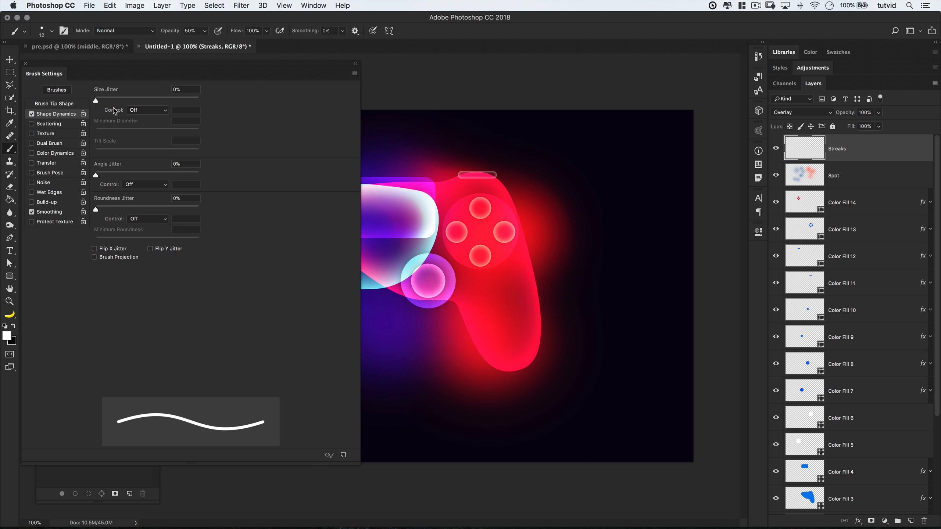
pyautogui.click(148, 110)
pyautogui.click(135, 112)
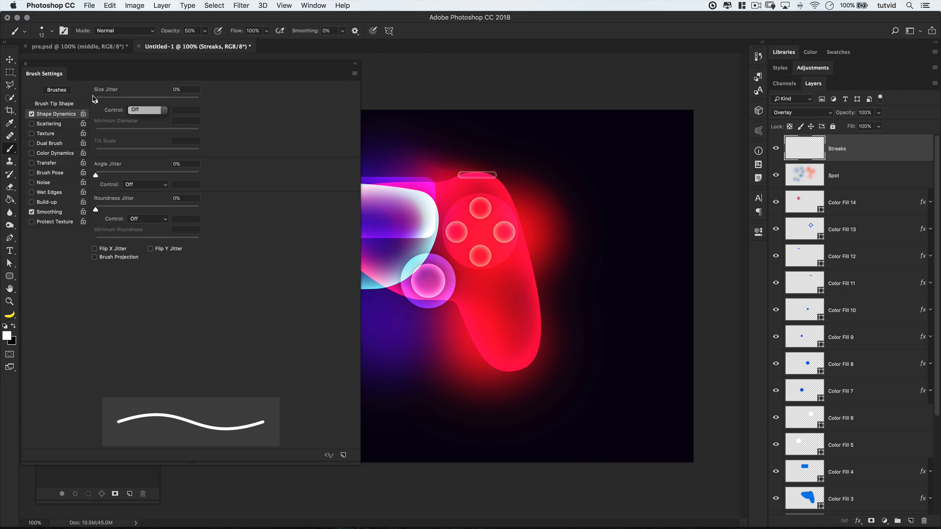
pyautogui.click(143, 116)
pyautogui.click(142, 117)
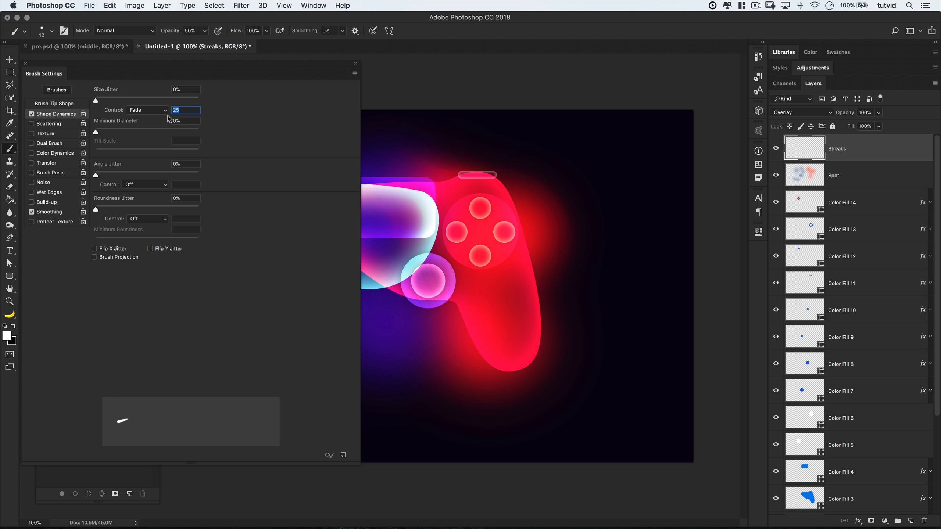
pyautogui.click(185, 111)
pyautogui.write('250')
pyautogui.press('Tab')
pyautogui.click(26, 64)
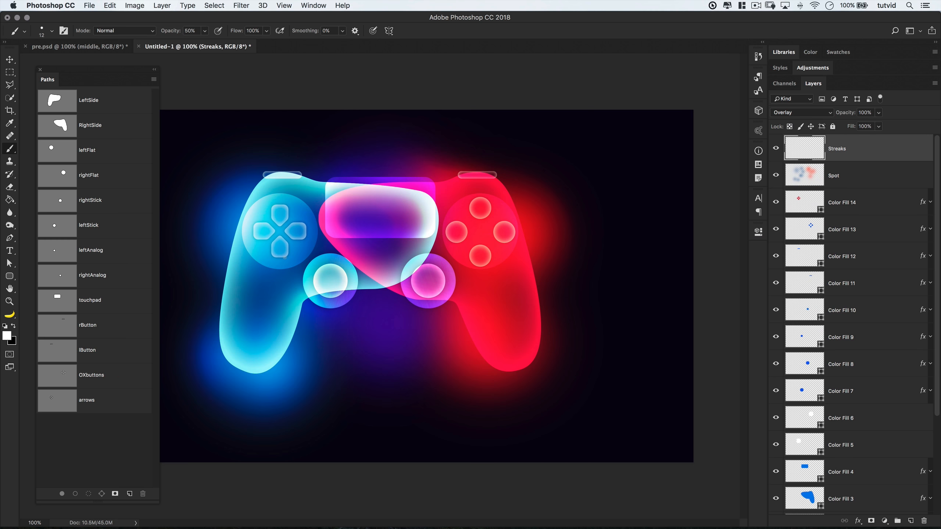
# - Paint straight tapering white streaks outward from both shoulders, the red half's outer edge and the red grip
pyautogui.keyDown('shift'); pyautogui.click(240, 123); pyautogui.keyUp('shift')
pyautogui.keyDown('shift'); pyautogui.click(179, 288); pyautogui.keyUp('shift')
pyautogui.press('super+z')
pyautogui.keyDown('shift'); pyautogui.click(263, 114); pyautogui.keyUp('shift')
pyautogui.keyDown('shift'); pyautogui.click(602, 181); pyautogui.keyUp('shift')
pyautogui.keyDown('shift'); pyautogui.click(559, 394); pyautogui.keyUp('shift')
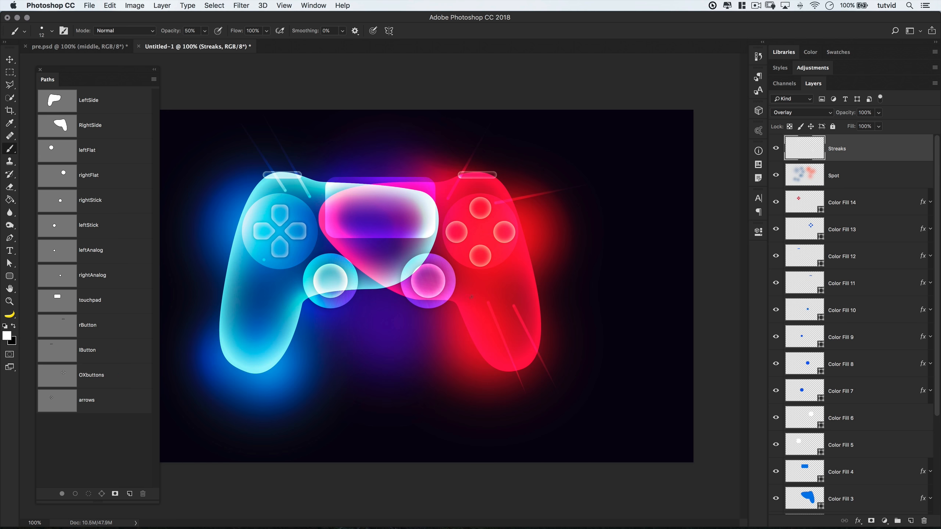
# - Paint more tapering streaks into the purple glow between the grips and down off the blue grip
pyautogui.keyDown('shift'); pyautogui.click(385, 345); pyautogui.keyUp('shift')
pyautogui.keyDown('shift'); pyautogui.click(315, 385); pyautogui.keyUp('shift')
pyautogui.keyDown('shift'); pyautogui.click(277, 403); pyautogui.keyUp('shift')
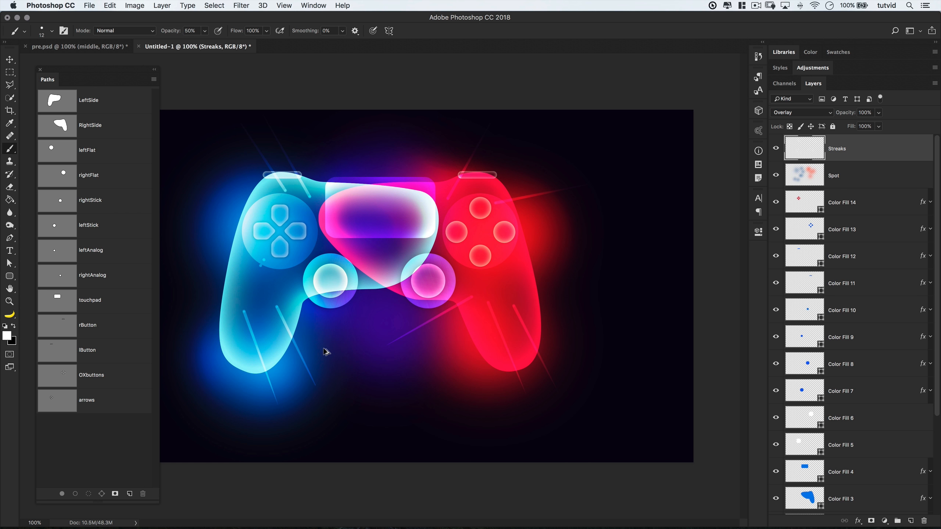
pyautogui.press('super+z')
pyautogui.press('super+z')
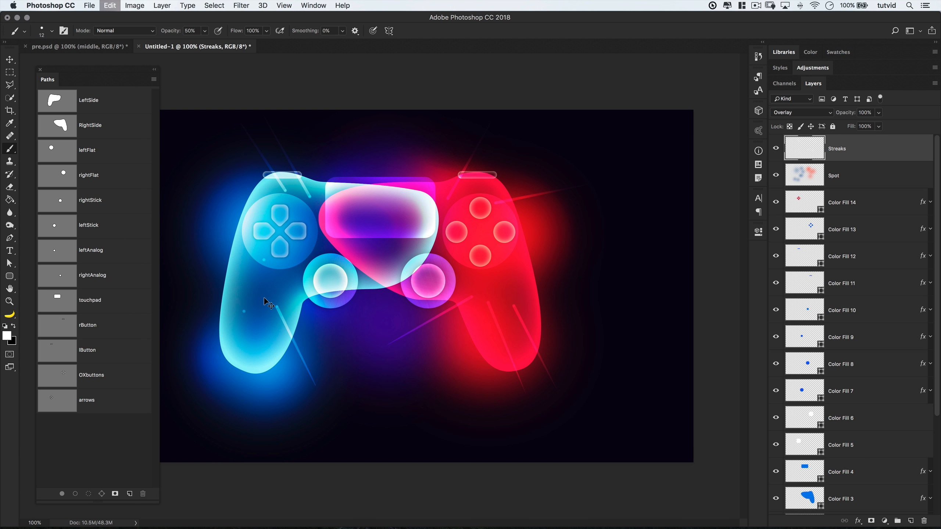
# - Shrink the eraser and remove the stray white dab below the directional pad on the Streaks layer
pyautogui.press('e')
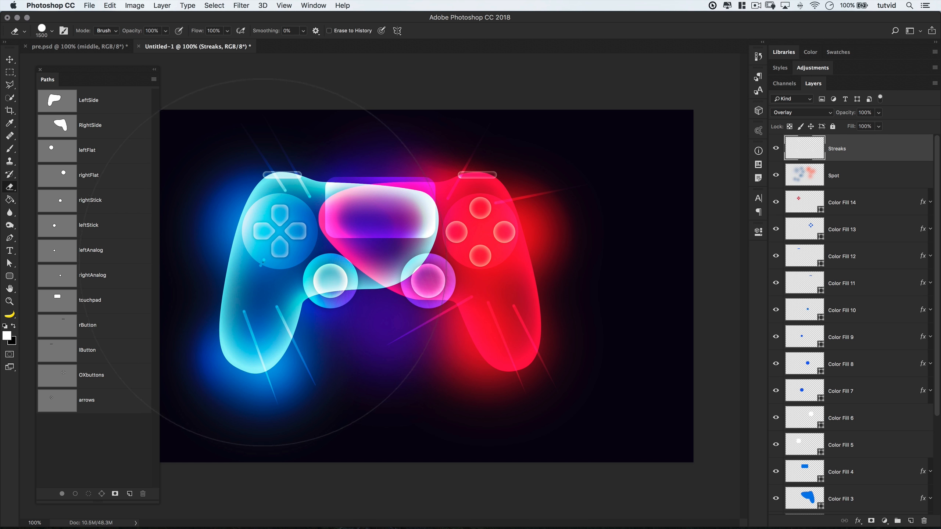
pyautogui.press('[')
pyautogui.press('[')
pyautogui.press('[')
pyautogui.press('[')
pyautogui.press('[')
pyautogui.press('[')
pyautogui.press('[')
pyautogui.press('[')
pyautogui.press('[')
pyautogui.press('[')
# - Brush tapering streaks off the blue grip's outer edge and diagonally across the touchpad
pyautogui.press('b')
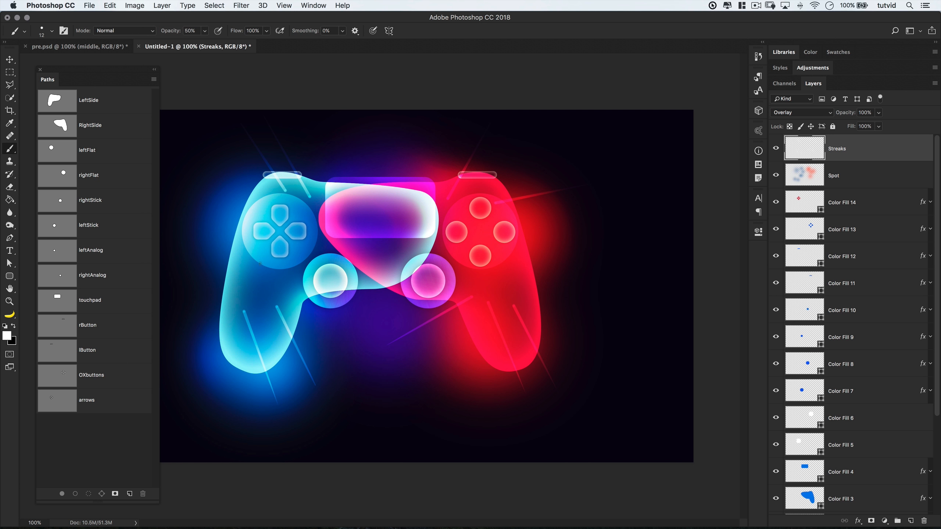
pyautogui.keyDown('shift'); pyautogui.click(167, 225); pyautogui.keyUp('shift')
pyautogui.moveTo(357, 261); pyautogui.dragTo(394, 188)
# - Add a new layer above Streaks and name it specks-l
pyautogui.click(910, 521)
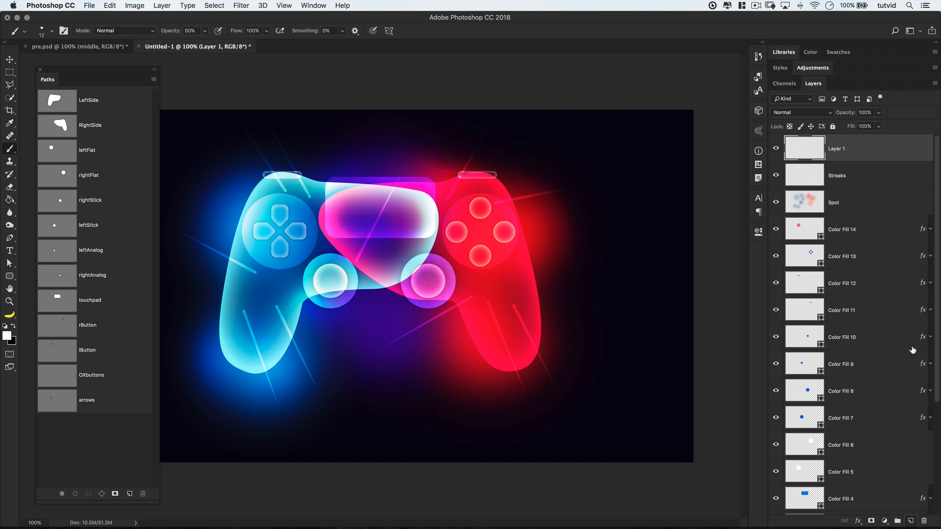
pyautogui.doubleClick(837, 151)
pyautogui.write('specks-I')
pyautogui.press('Return')
# - Choose Subtle Brush 3 at 1884 px from The-Subtle-Brush-Kit and stamp white specks over the controller
pyautogui.press('F5')
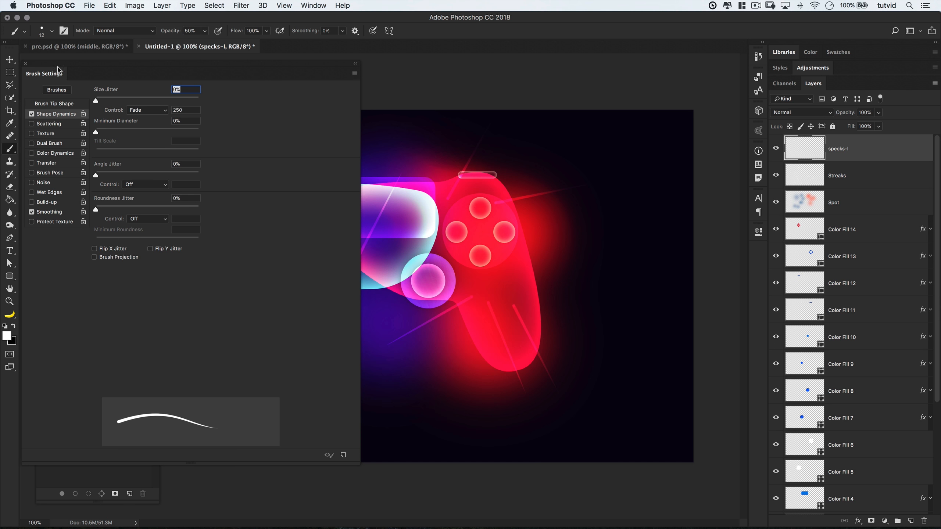
pyautogui.click(25, 64)
pyautogui.rightClick(226, 136)
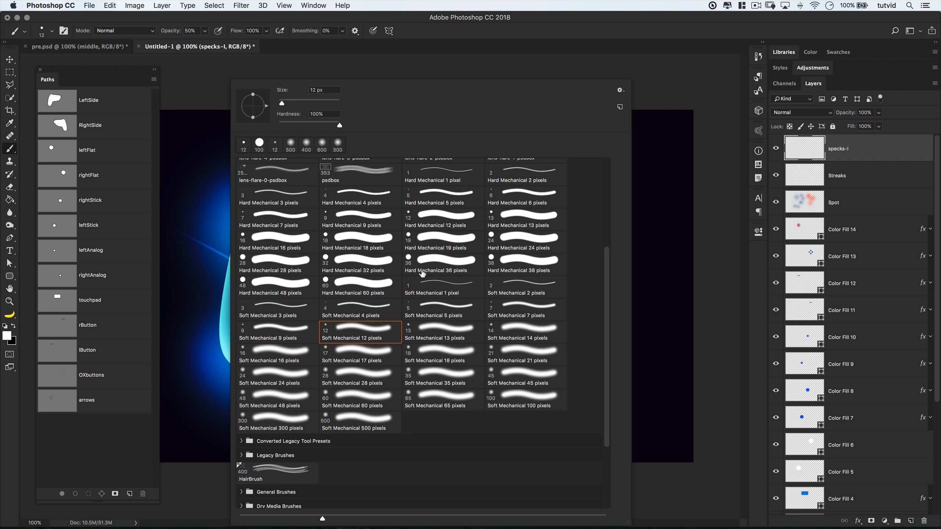
pyautogui.scroll(-6, 391, 348)
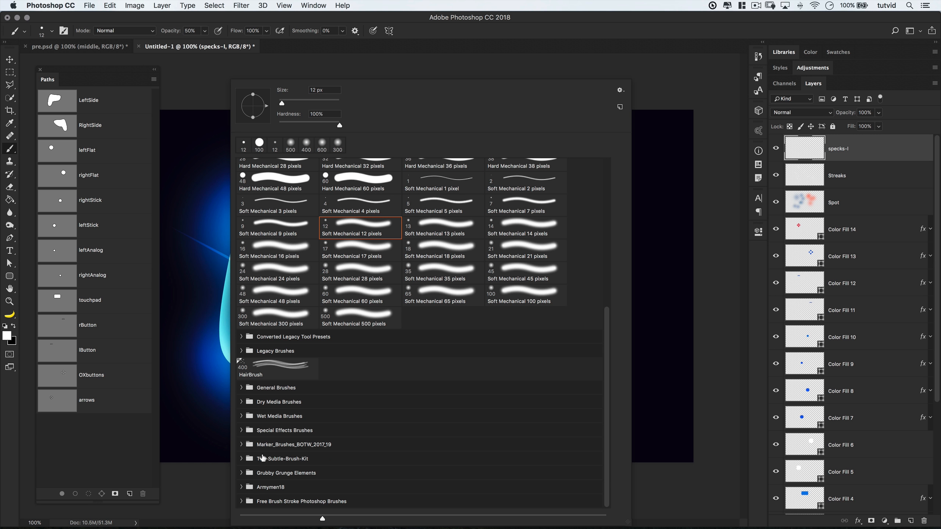
pyautogui.click(241, 459)
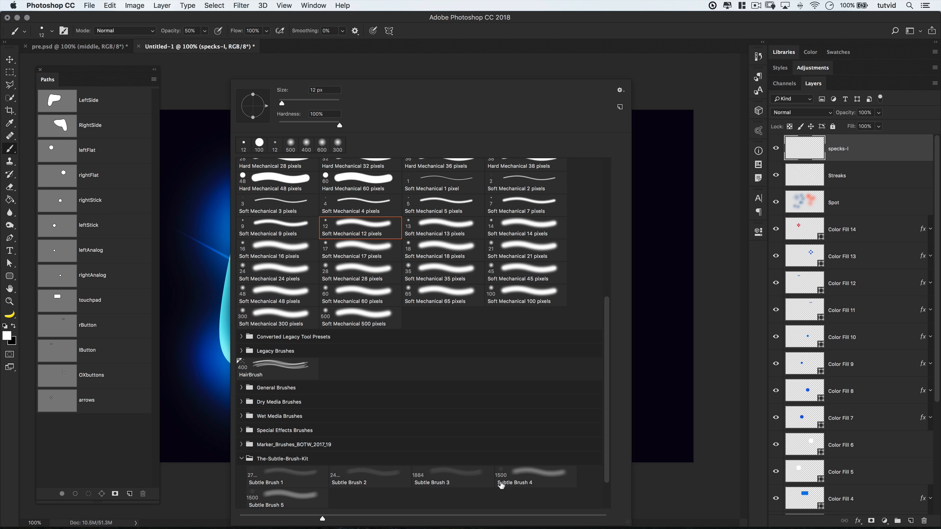
pyautogui.click(444, 476)
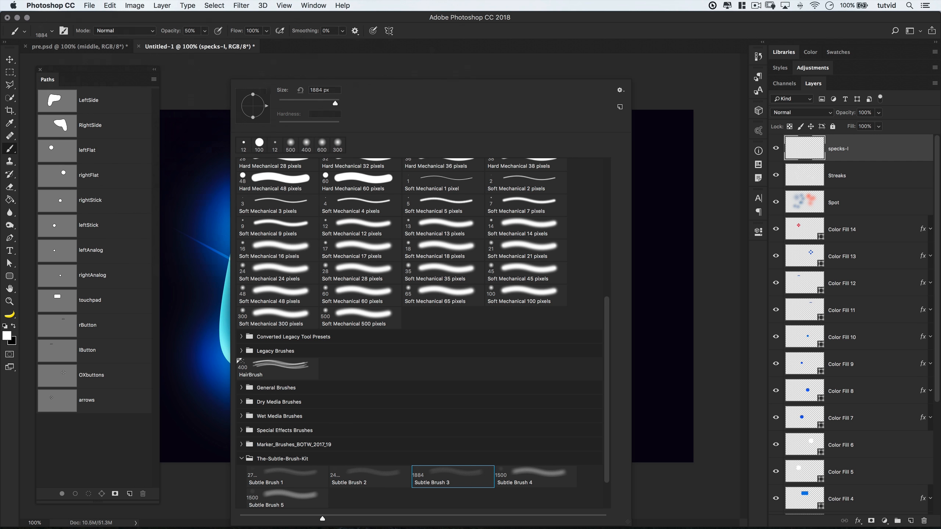
pyautogui.click(207, 104)
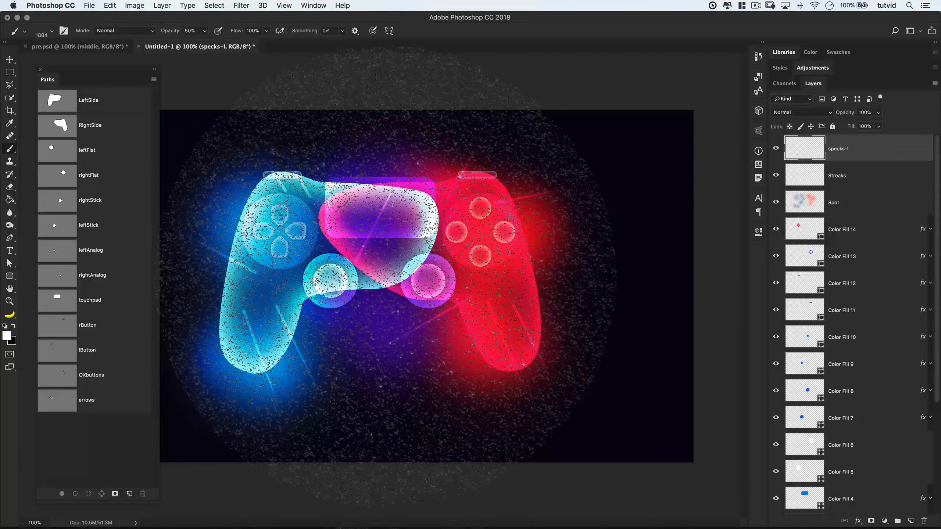
pyautogui.press('v')
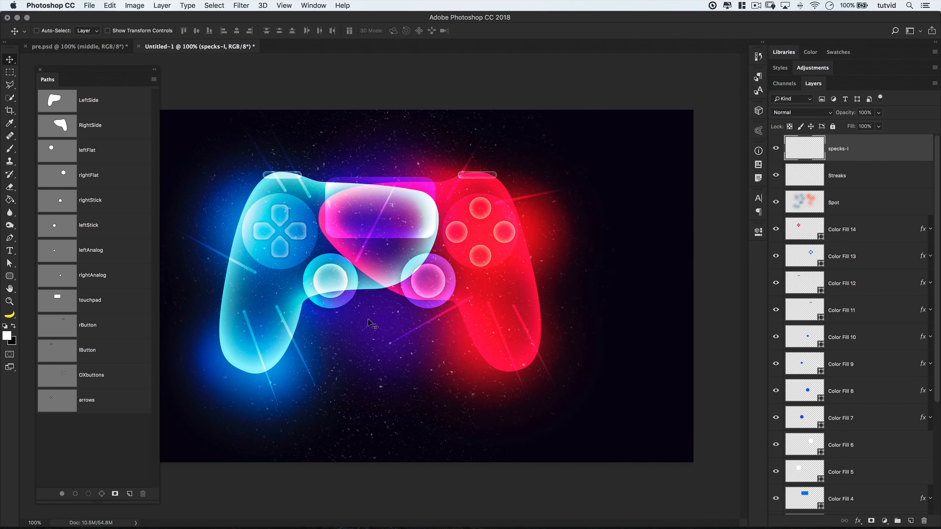
# - Set the specks layer's blend mode to Overlay and check the specks up close around the touchpad
pyautogui.press('super+minus')
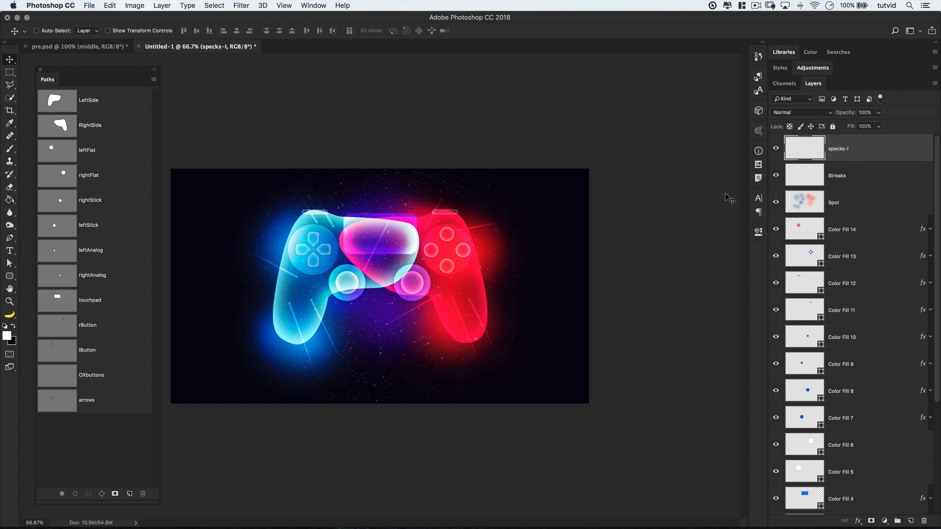
pyautogui.click(802, 113)
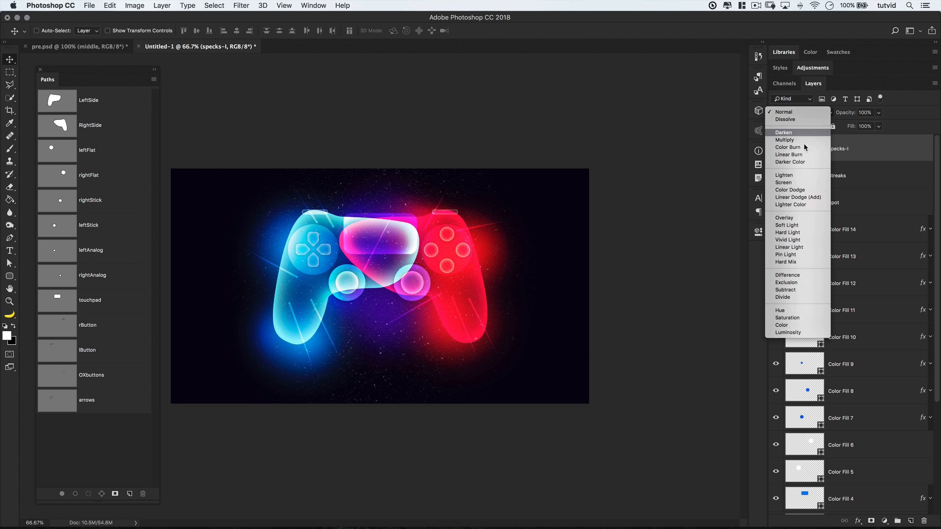
pyautogui.click(791, 218)
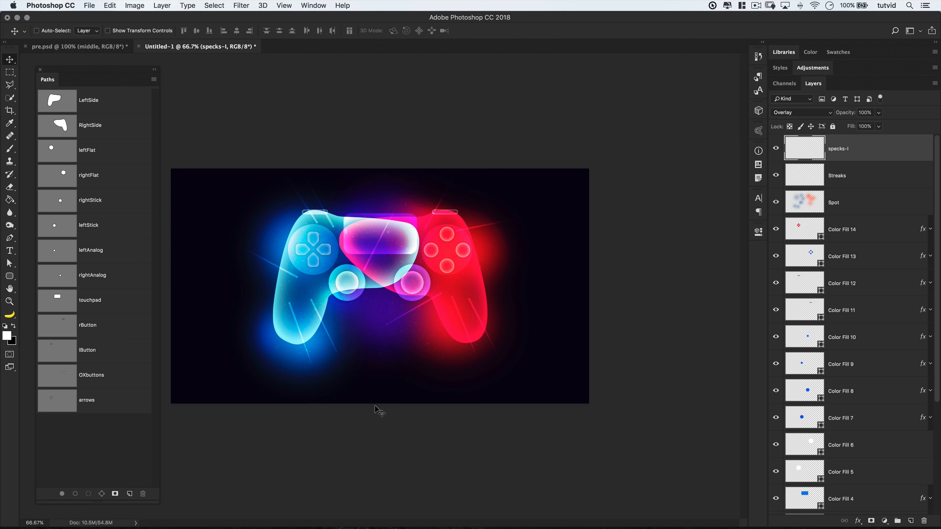
pyautogui.press('z')
pyautogui.moveTo(315, 274); pyautogui.dragTo(439, 235)
pyautogui.moveTo(552, 165); pyautogui.dragTo(407, 222)
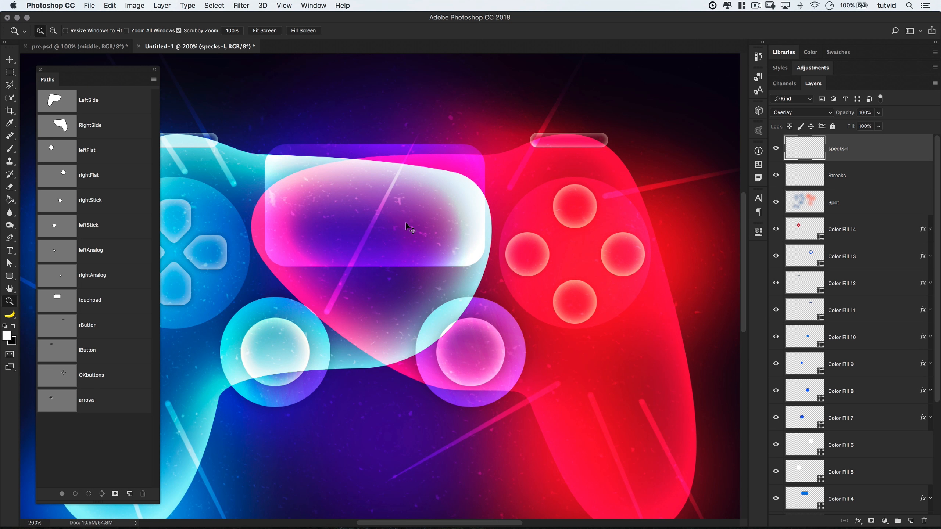
pyautogui.press('super+minus')
pyautogui.press('super+minus')
pyautogui.press('super+plus')
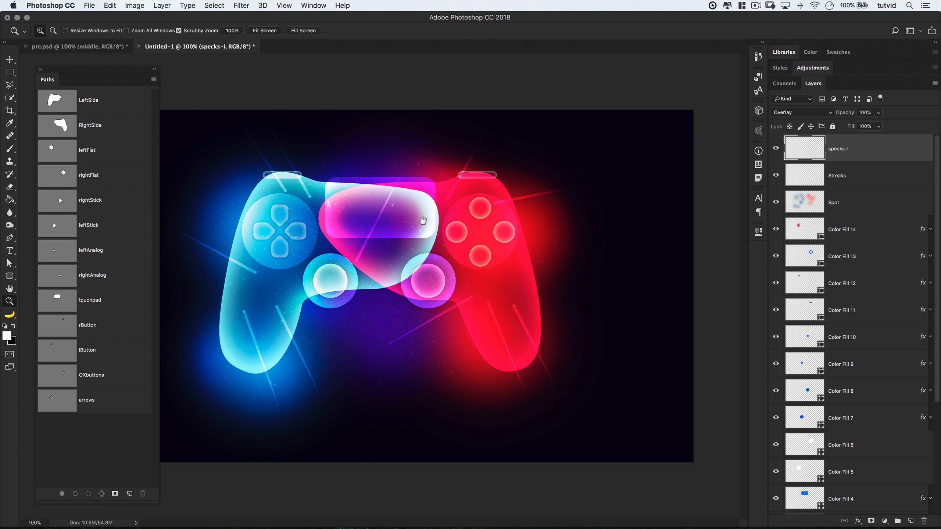
# - Load the controller body, shoulder button and stick paths as one combined selection and mask that area out of the specks-l layer
pyautogui.keyDown('super'); pyautogui.click(63, 129); pyautogui.keyUp('super')
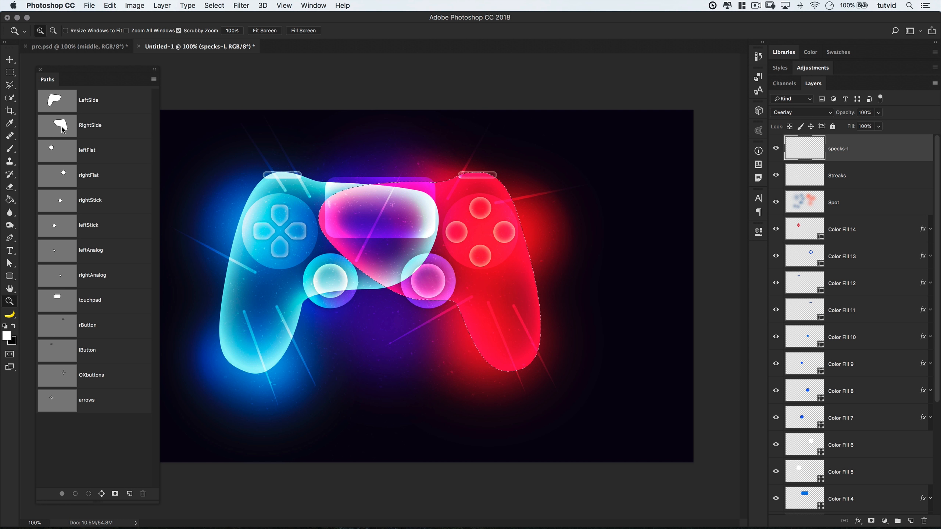
pyautogui.keyDown('shift'); pyautogui.keyDown('super'); pyautogui.click(60, 104); pyautogui.keyUp('super'); pyautogui.keyUp('shift')
pyautogui.keyDown('shift'); pyautogui.keyDown('super'); pyautogui.click(55, 226); pyautogui.keyUp('super'); pyautogui.keyUp('shift')
pyautogui.keyDown('shift'); pyautogui.keyDown('super'); pyautogui.click(56, 202); pyautogui.keyUp('super'); pyautogui.keyUp('shift')
pyautogui.press('alt')
pyautogui.keyDown('alt'); pyautogui.click(872, 521); pyautogui.keyUp('alt')
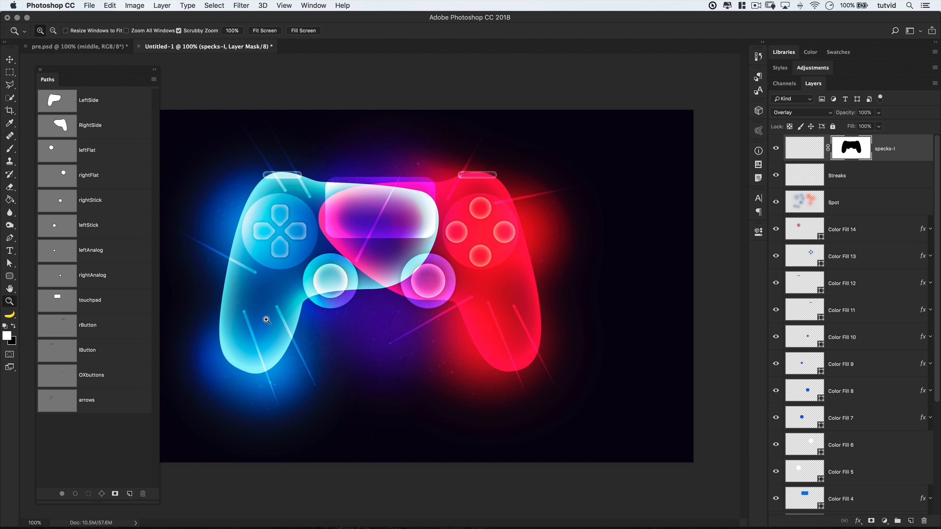
# - Add a new layer above specks-l and name it BackTexture
pyautogui.click(909, 522)
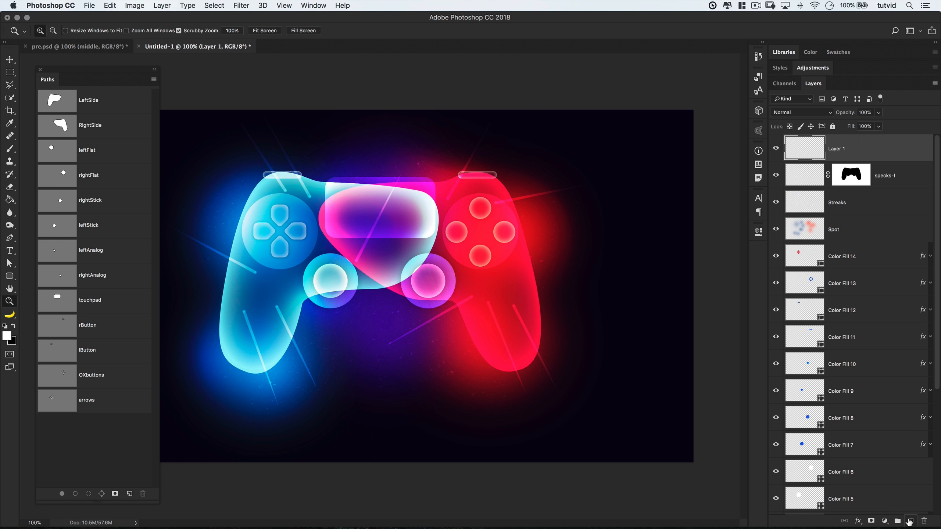
pyautogui.doubleClick(839, 149)
pyautogui.write('BackTexture')
pyautogui.press('Return')
# - Choose the third Kyle's Spatter Brushes preset, the 80 px one, from the Special Effects Brushes set
pyautogui.press('b')
pyautogui.rightClick(475, 330)
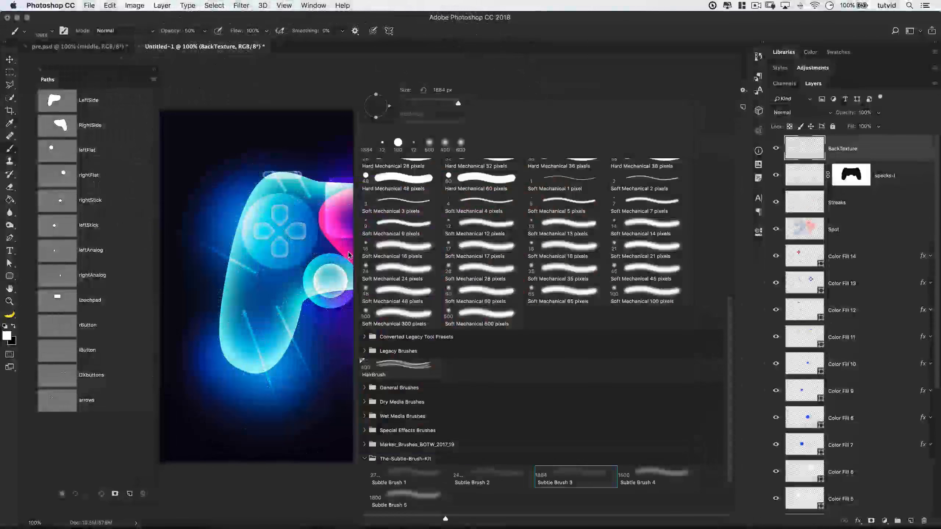
pyautogui.click(367, 457)
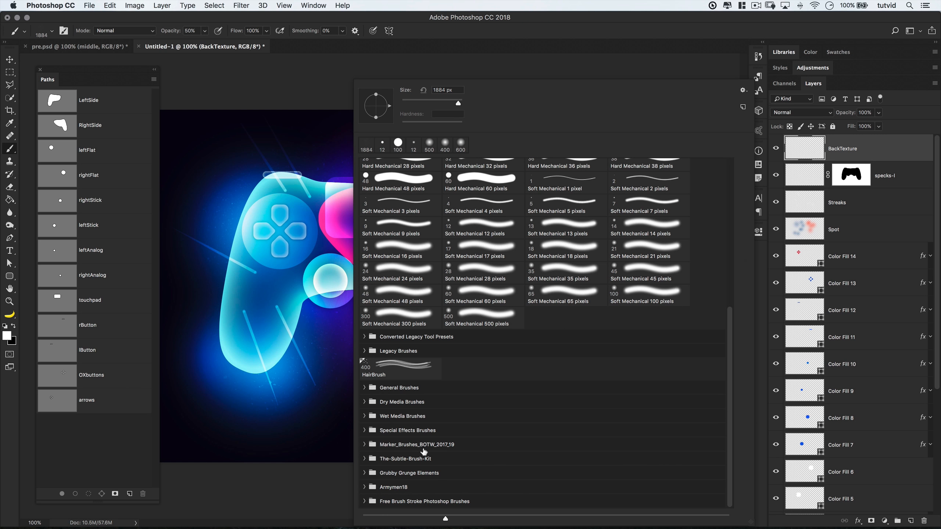
pyautogui.click(364, 431)
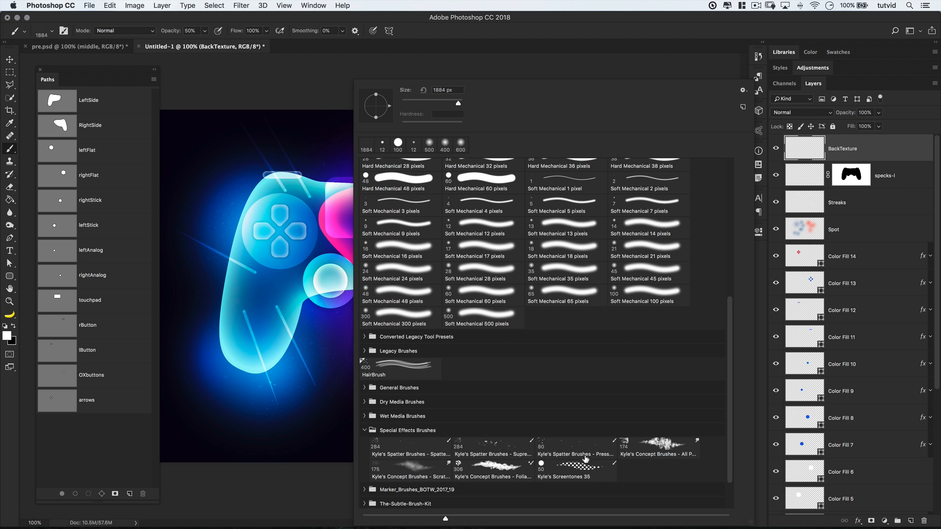
pyautogui.click(589, 444)
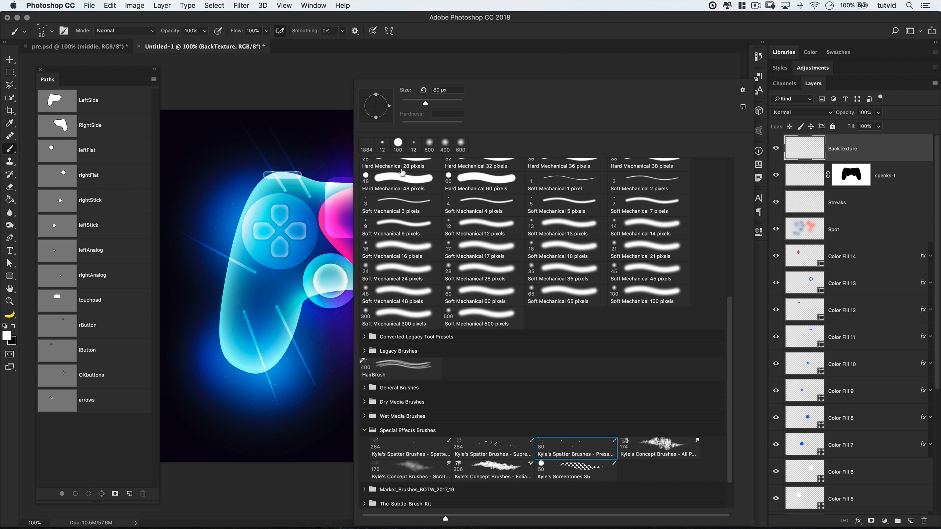
pyautogui.click(545, 63)
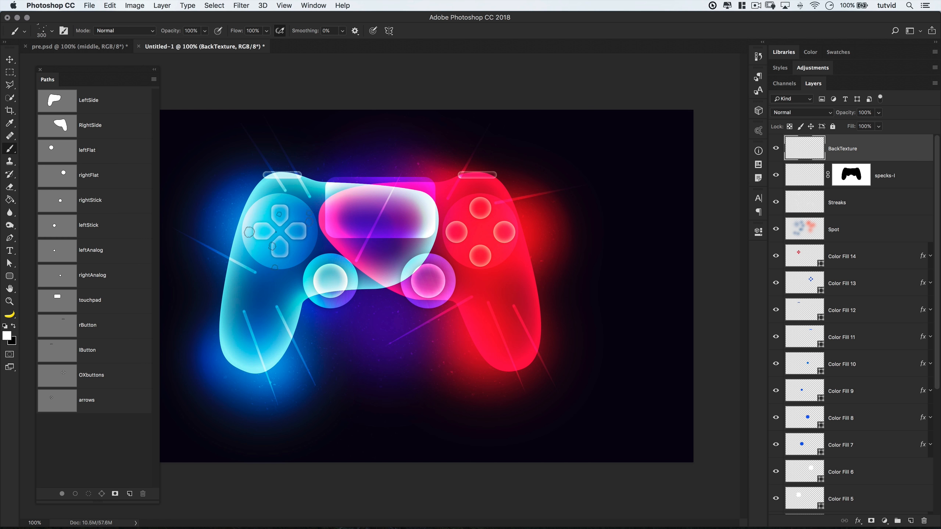
# - Set the spatter brush tip to 175 px with 171% spacing
pyautogui.press(']')
pyautogui.press(']')
pyautogui.press(']')
pyautogui.press('[')
pyautogui.press('[')
pyautogui.press('[')
pyautogui.press('[')
pyautogui.click(65, 30)
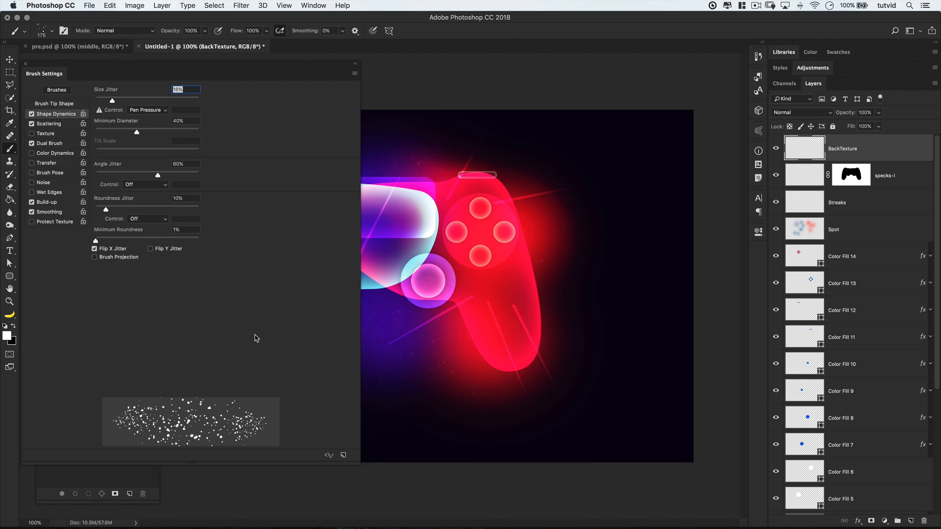
pyautogui.click(52, 104)
pyautogui.moveTo(125, 378); pyautogui.dragTo(166, 378)
# - Scatter white specks around the controller on BackTexture and set the layer's blend mode to Soft Light
pyautogui.moveTo(503, 153)
pyautogui.mouseDown()
pyautogui.moveTo(593, 280)
pyautogui.moveTo(484, 369)
pyautogui.mouseUp()
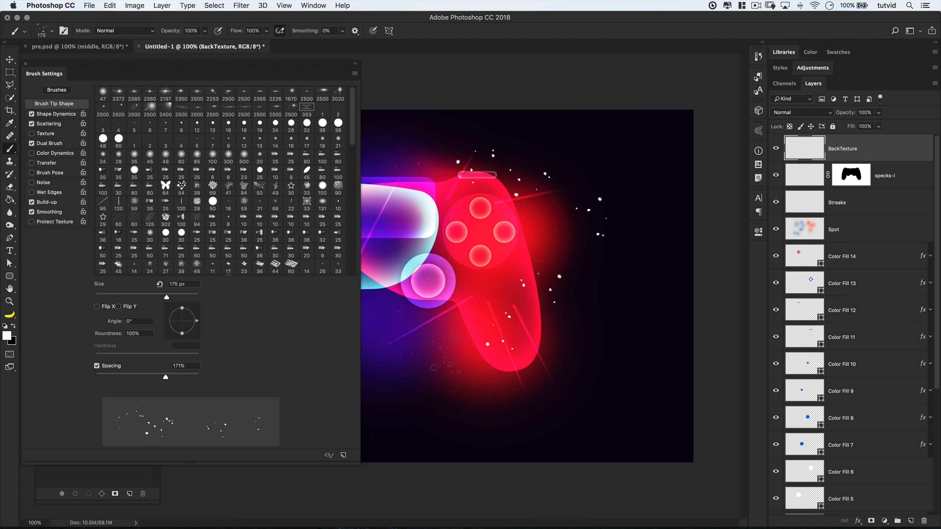
pyautogui.click(26, 64)
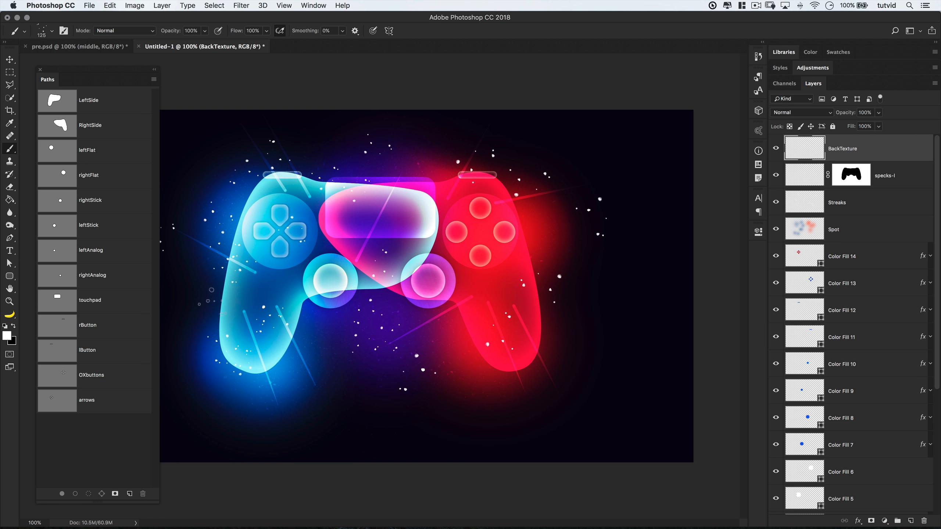
pyautogui.click(817, 112)
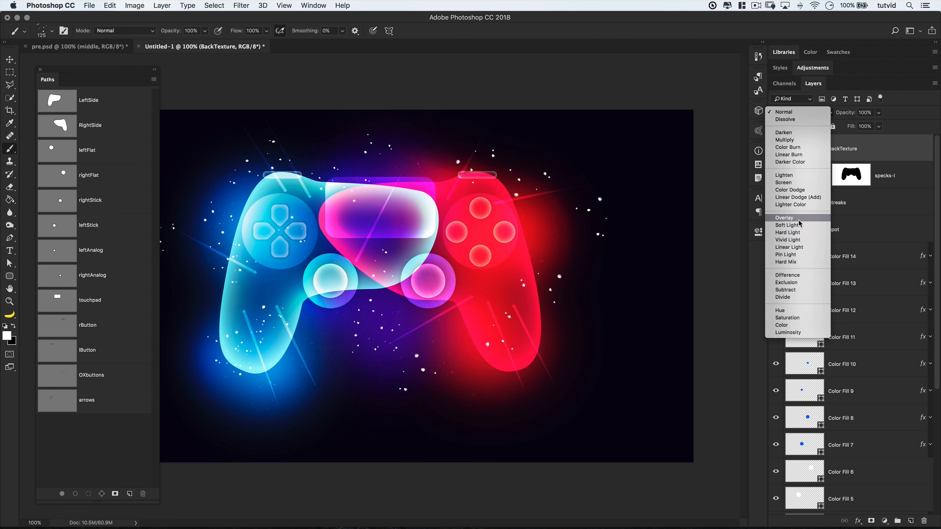
pyautogui.click(786, 159)
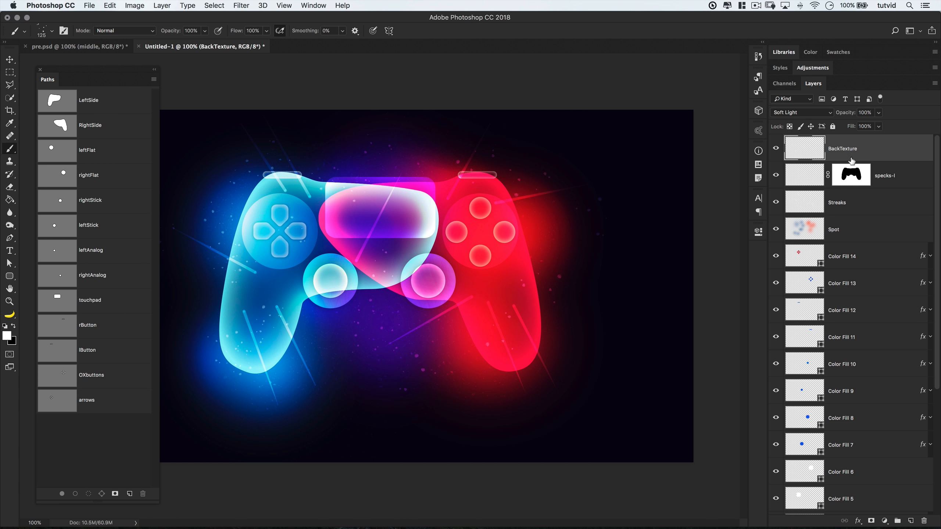
# - Lighten the black area of the specks-l layer mask with Levels, raising the black output level to 44
pyautogui.click(851, 174)
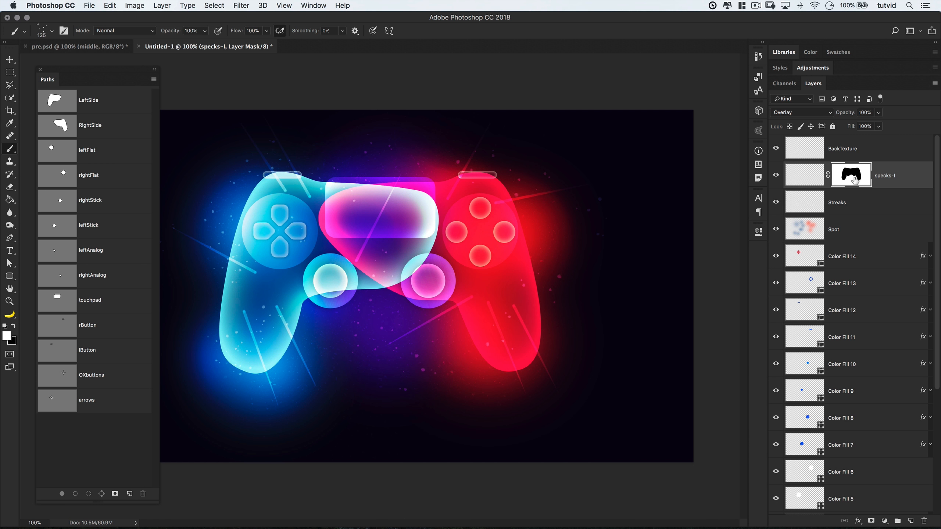
pyautogui.keyDown('alt'); pyautogui.click(854, 176); pyautogui.keyUp('alt')
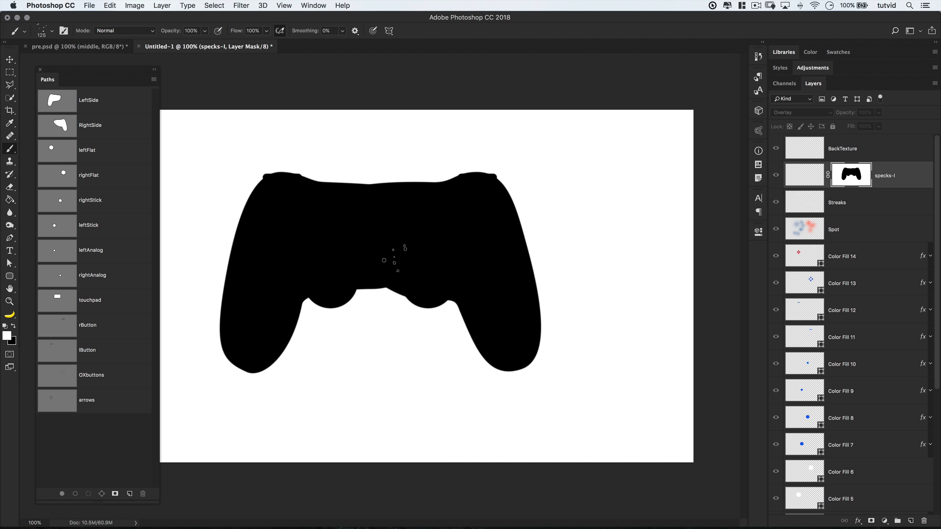
pyautogui.click(134, 5)
pyautogui.moveTo(148, 30)
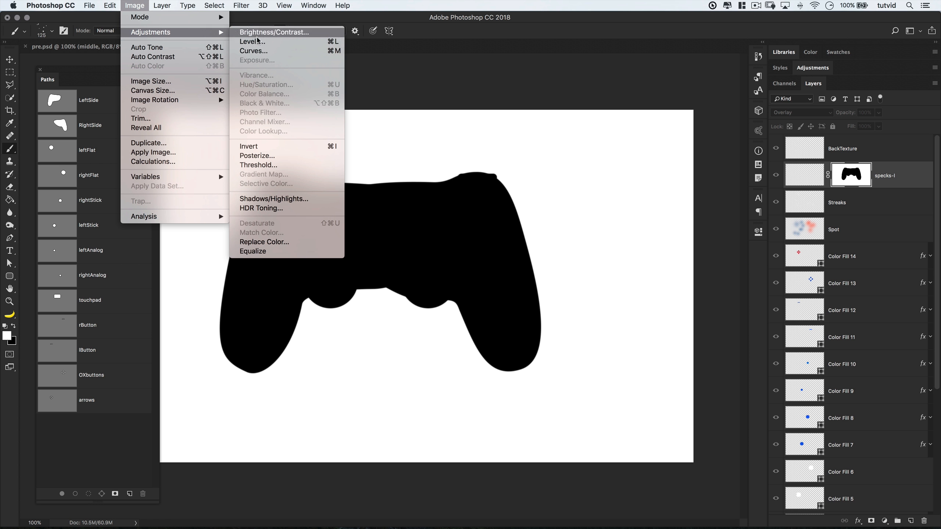
pyautogui.click(260, 33)
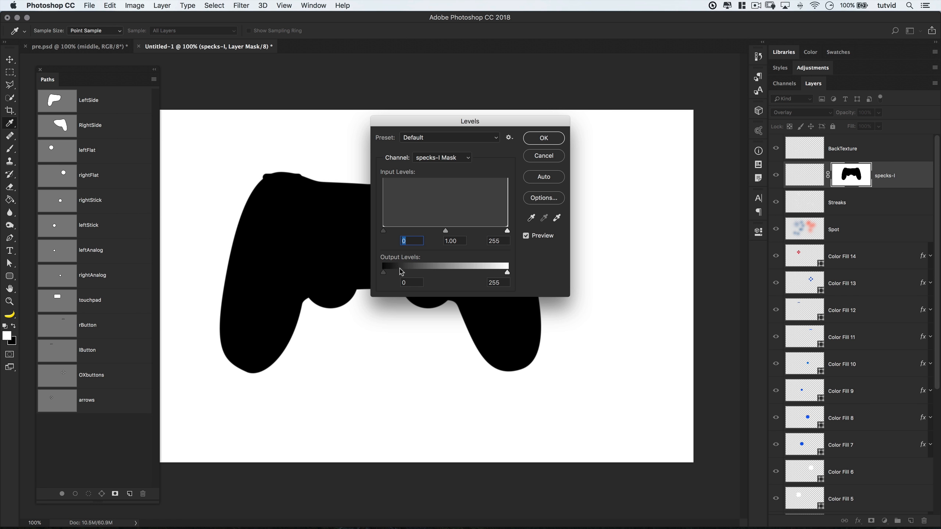
pyautogui.moveTo(463, 128); pyautogui.dragTo(623, 186)
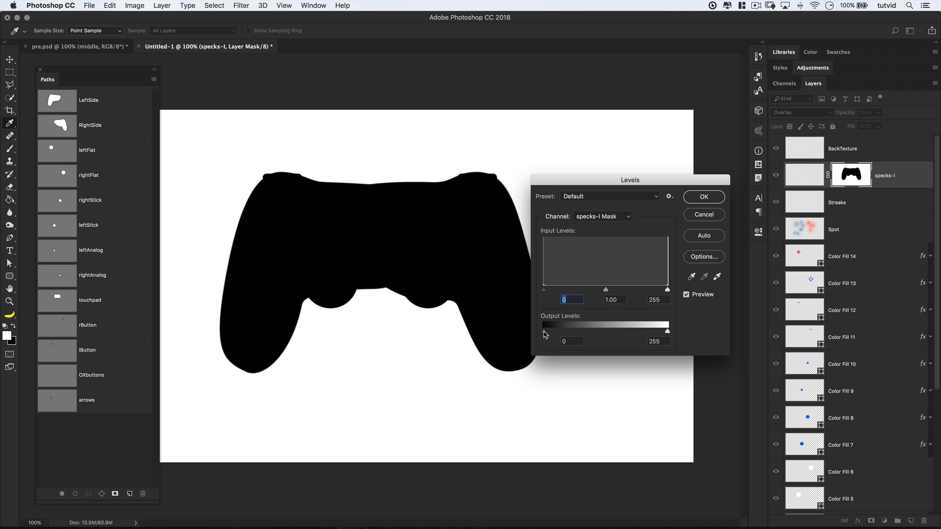
pyautogui.moveTo(545, 334); pyautogui.dragTo(565, 335)
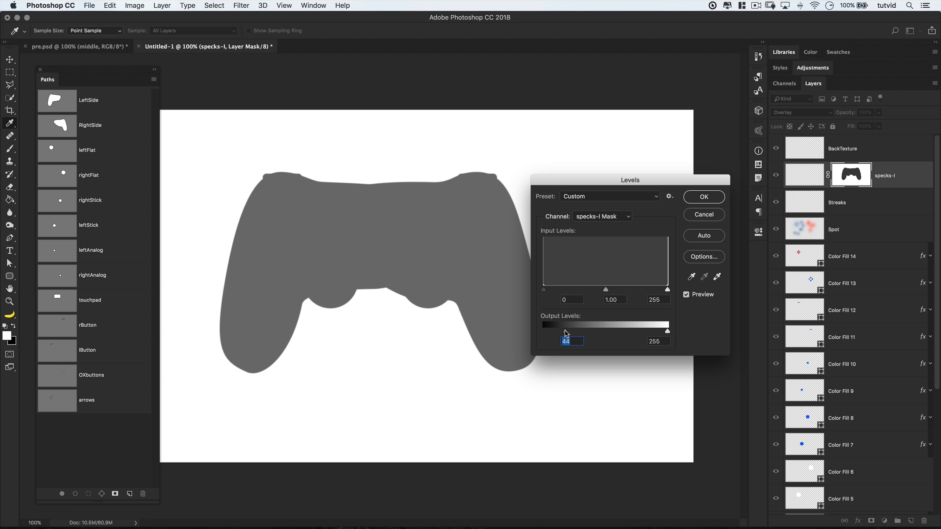
pyautogui.click(703, 197)
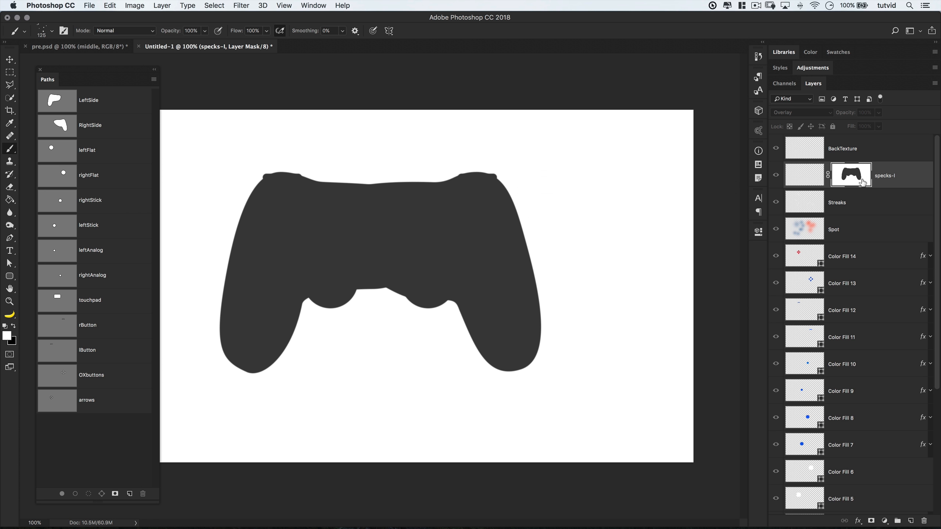
pyautogui.keyDown('alt'); pyautogui.click(849, 178); pyautogui.keyUp('alt')
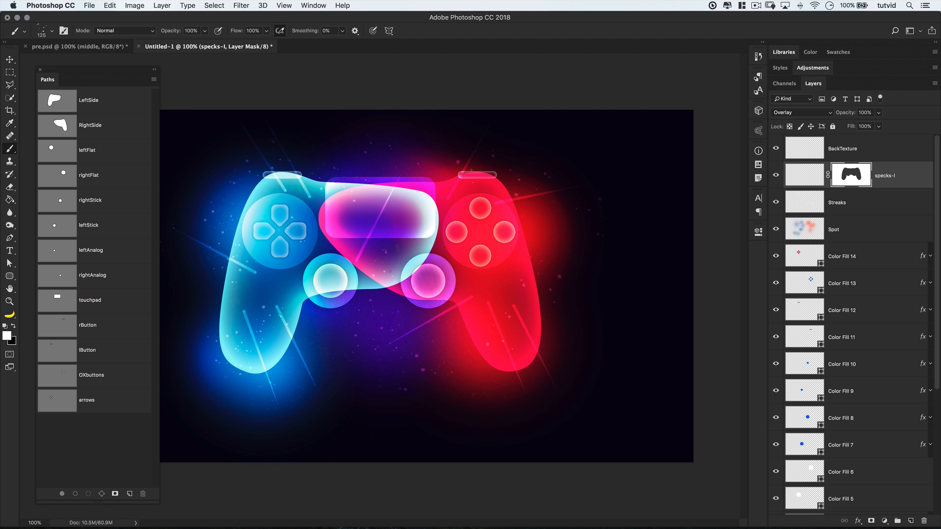
# - Apply a 2-pixel Gaussian Blur to BackTexture and copy the specks-l layer mask onto it
pyautogui.click(828, 163)
pyautogui.click(253, 5)
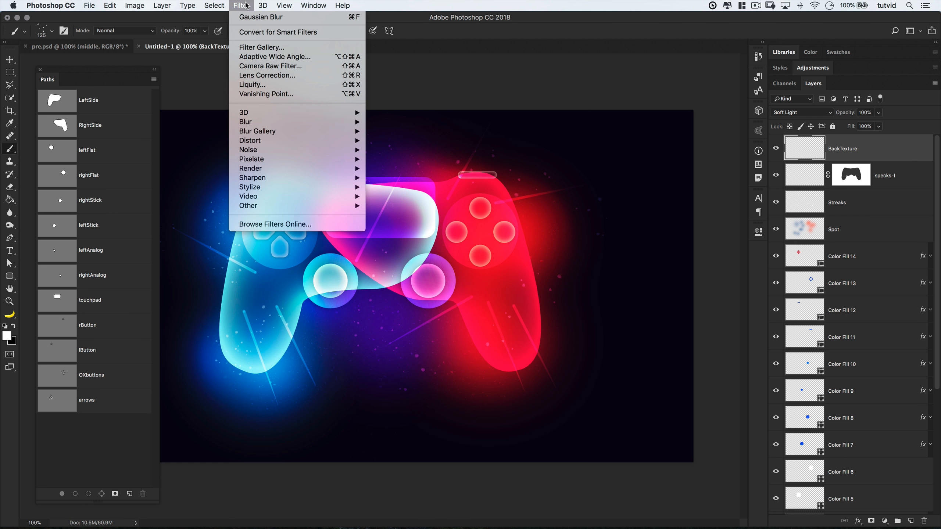
pyautogui.moveTo(293, 127)
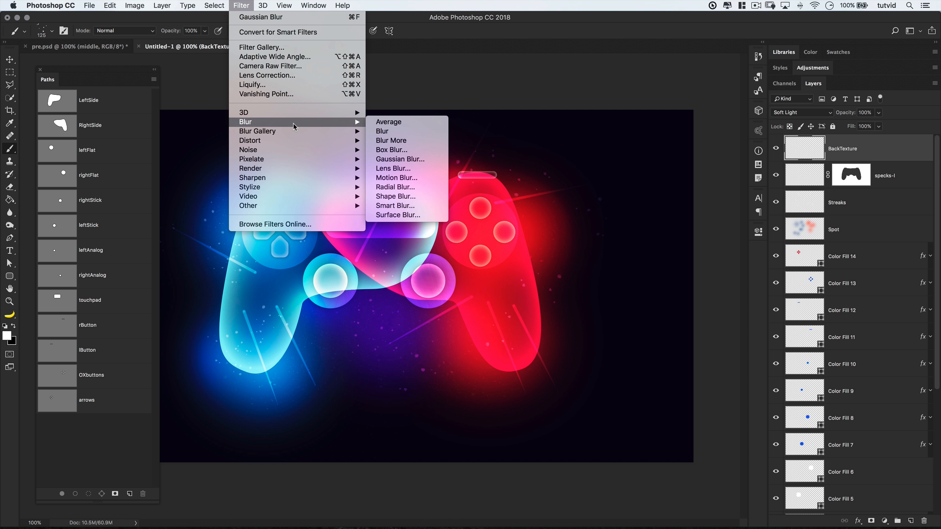
pyautogui.click(400, 159)
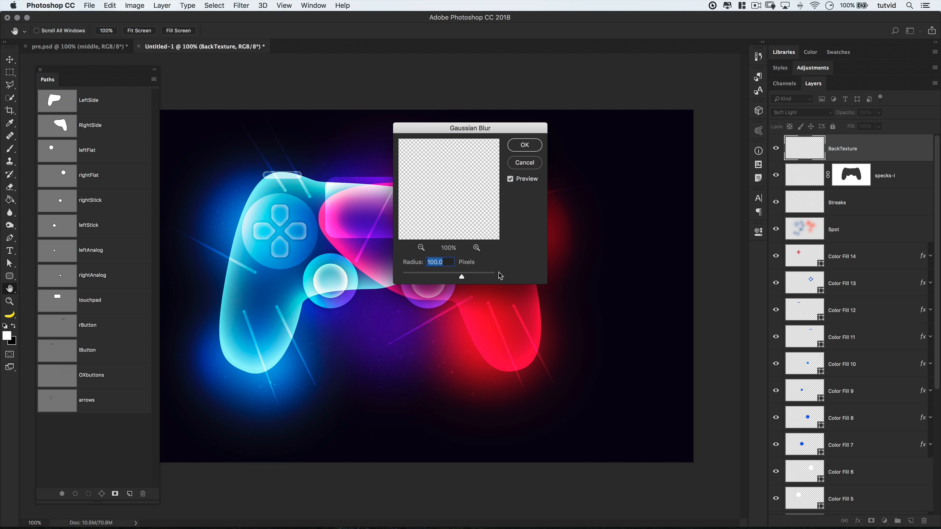
pyautogui.write('2')
pyautogui.click(524, 145)
pyautogui.moveTo(852, 182); pyautogui.dragTo(854, 153)
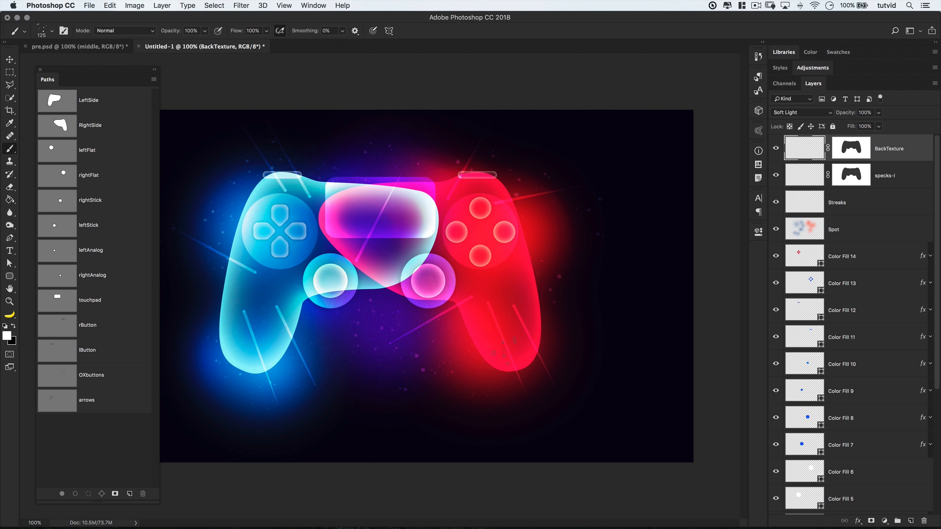
# - Add a new layer named MiddleTexture above BackTexture and scatter finer white specks around the controller
pyautogui.click(910, 521)
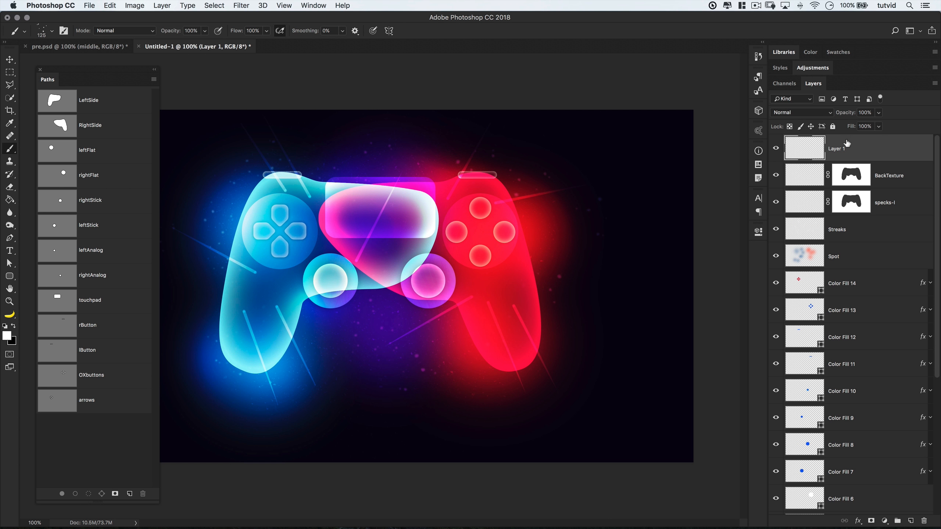
pyautogui.doubleClick(835, 149)
pyautogui.write('MiddleTexture')
pyautogui.press('Return')
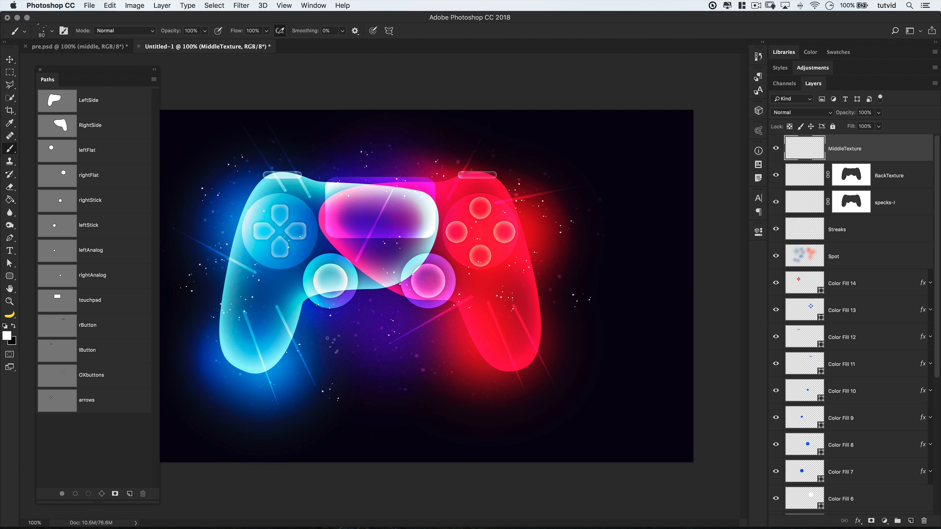
# - Set MiddleTexture's blend mode to Soft Light and copy the controller-shaped mask from BackTexture onto it
pyautogui.click(800, 102)
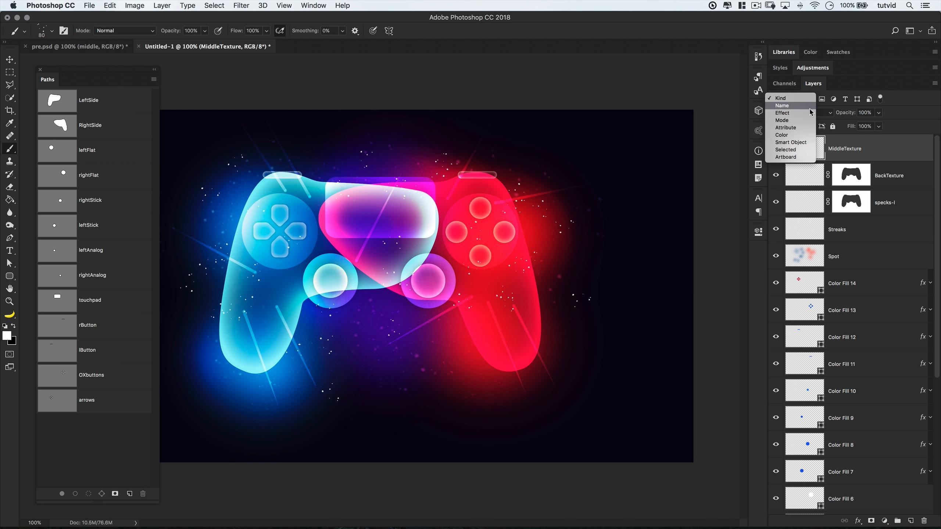
pyautogui.click(801, 111)
pyautogui.click(803, 112)
pyautogui.click(810, 225)
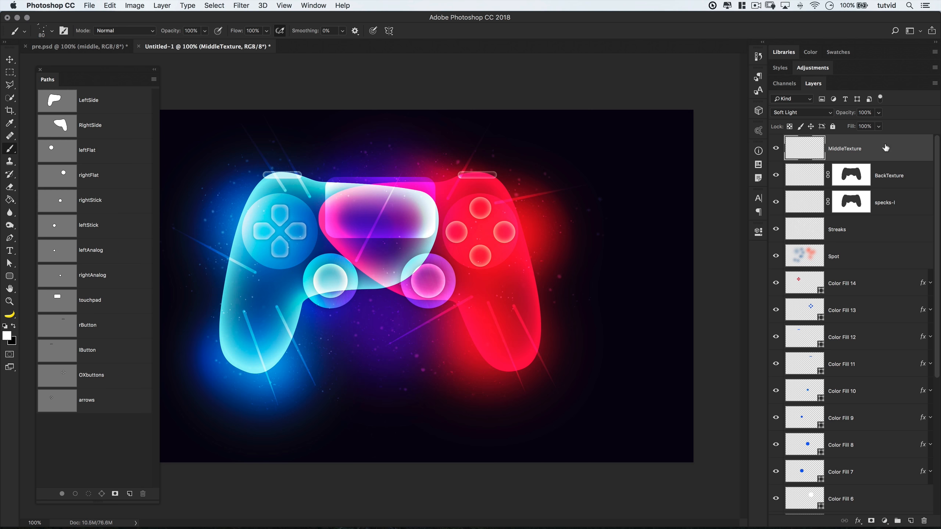
pyautogui.moveTo(854, 179); pyautogui.dragTo(851, 150)
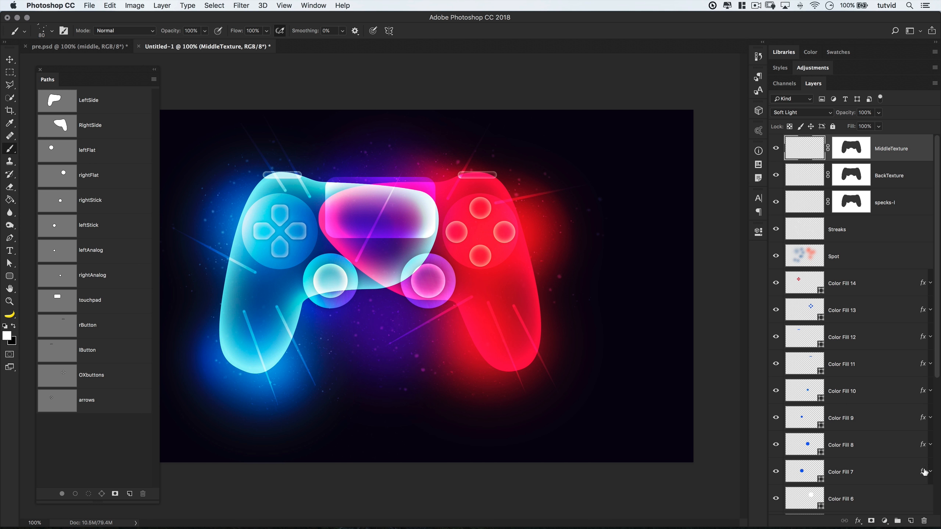
# - Add a new layer above MiddleTexture and name it ForegroundTexture
pyautogui.click(910, 521)
pyautogui.doubleClick(841, 149)
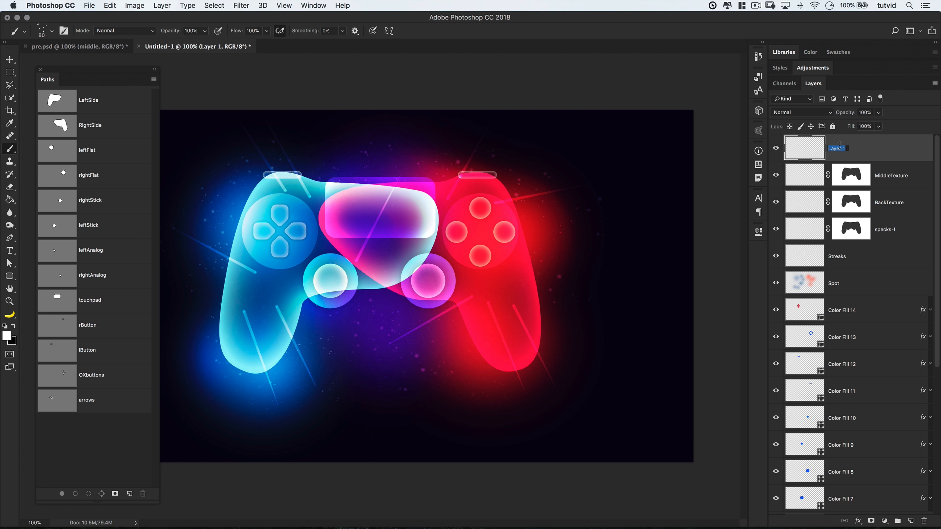
pyautogui.write('ForegroundTexture')
pyautogui.press('Return')
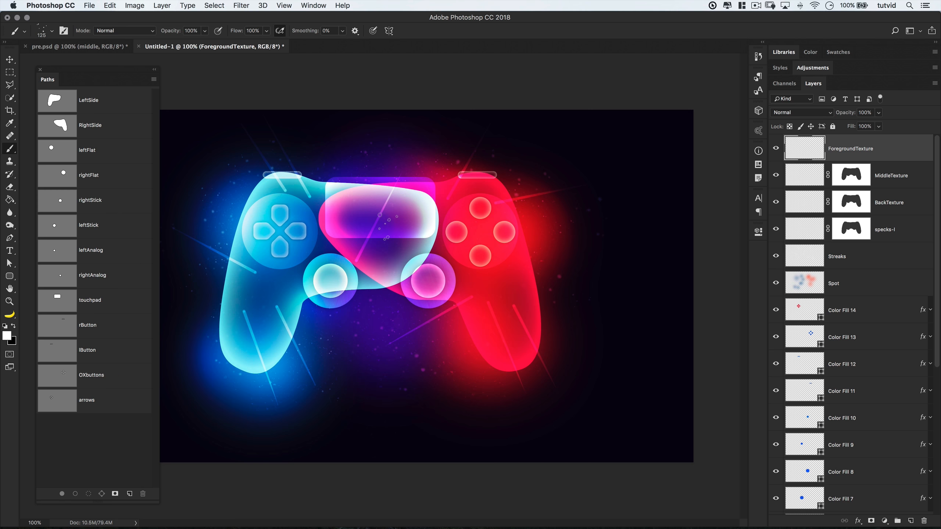
# - Enlarge the spatter brush to 400 px and scatter large white specks across the controller and its background
pyautogui.press(']')
pyautogui.press(']')
pyautogui.press(']')
pyautogui.press(']')
pyautogui.press(']')
pyautogui.press(']')
pyautogui.moveTo(257, 226)
pyautogui.mouseDown()
pyautogui.moveTo(274, 243)
pyautogui.moveTo(252, 275)
pyautogui.moveTo(256, 309)
pyautogui.moveTo(231, 314)
pyautogui.moveTo(212, 201)
pyautogui.moveTo(296, 315)
pyautogui.moveTo(469, 245)
pyautogui.moveTo(494, 226)
pyautogui.moveTo(493, 266)
pyautogui.mouseUp()
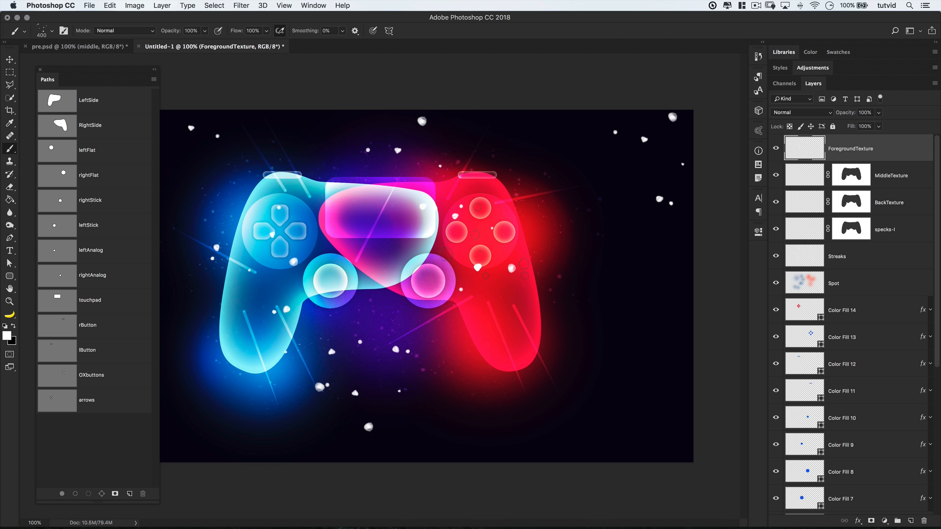
# - Reduce the spatter brush to 175 px and add smaller specks over and around both grips
pyautogui.press('[')
pyautogui.press('[')
pyautogui.moveTo(519, 196)
pyautogui.mouseDown()
pyautogui.moveTo(516, 290)
pyautogui.moveTo(300, 293)
pyautogui.moveTo(261, 346)
pyautogui.mouseUp()
pyautogui.moveTo(213, 201)
pyautogui.mouseDown()
pyautogui.moveTo(345, 153)
pyautogui.moveTo(242, 248)
pyautogui.mouseUp()
pyautogui.moveTo(404, 322)
pyautogui.mouseDown()
pyautogui.moveTo(364, 325)
pyautogui.moveTo(456, 385)
pyautogui.moveTo(537, 172)
pyautogui.moveTo(600, 288)
pyautogui.mouseUp()
# - Apply a Gaussian Blur with a 12-pixel radius to ForegroundTexture and set its blend mode to Soft Light
pyautogui.click(241, 5)
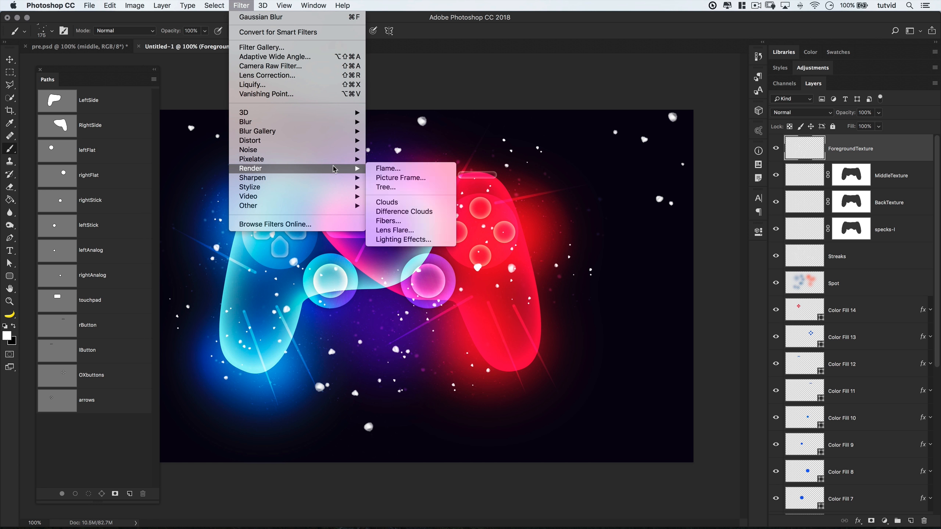
pyautogui.moveTo(324, 125)
pyautogui.click(407, 159)
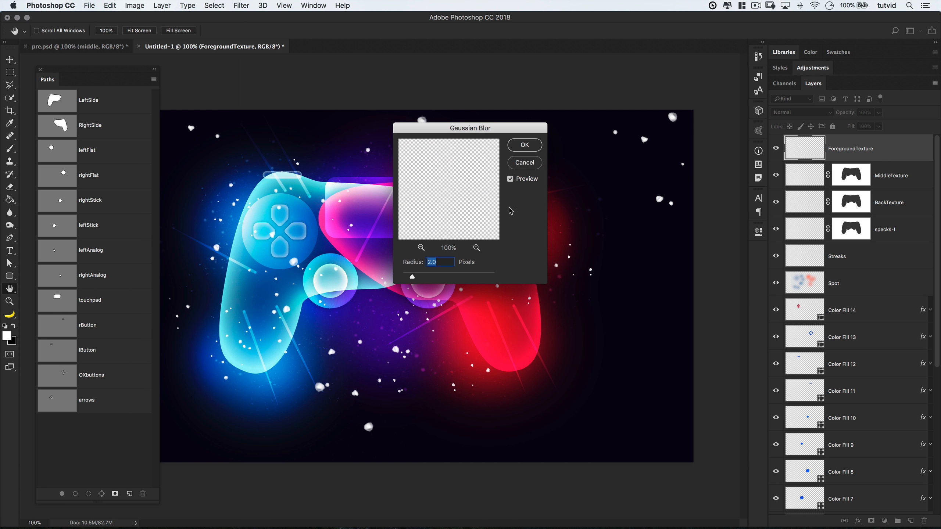
pyautogui.moveTo(478, 134); pyautogui.dragTo(650, 260)
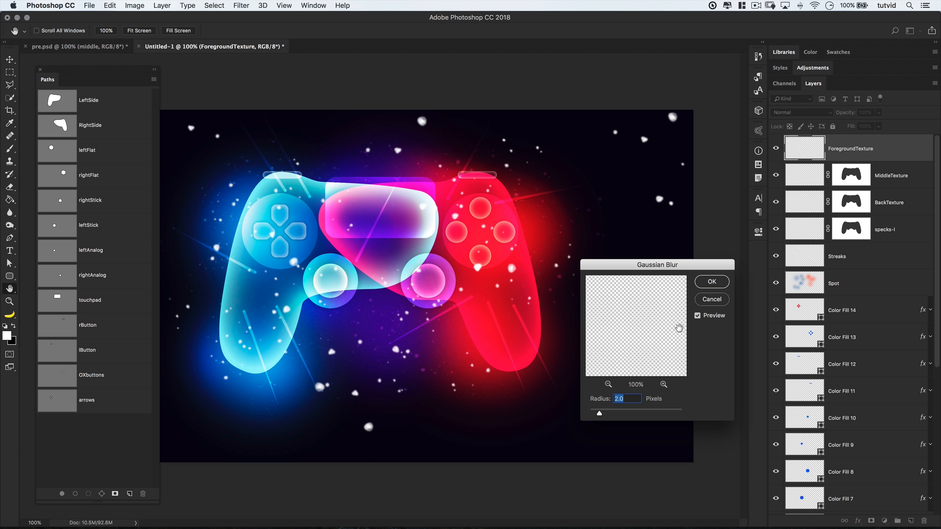
pyautogui.write('5')
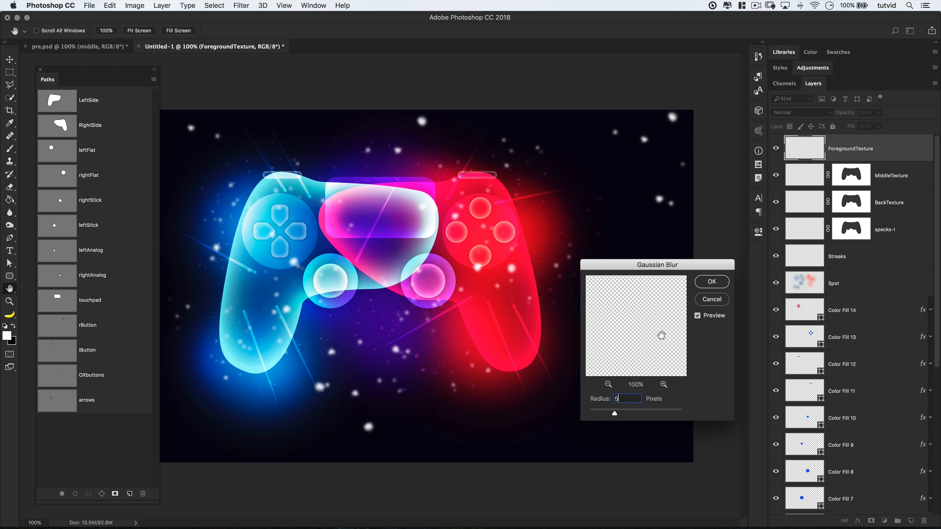
pyautogui.press('Up')
pyautogui.press('Up')
pyautogui.press('Up')
pyautogui.press('Up')
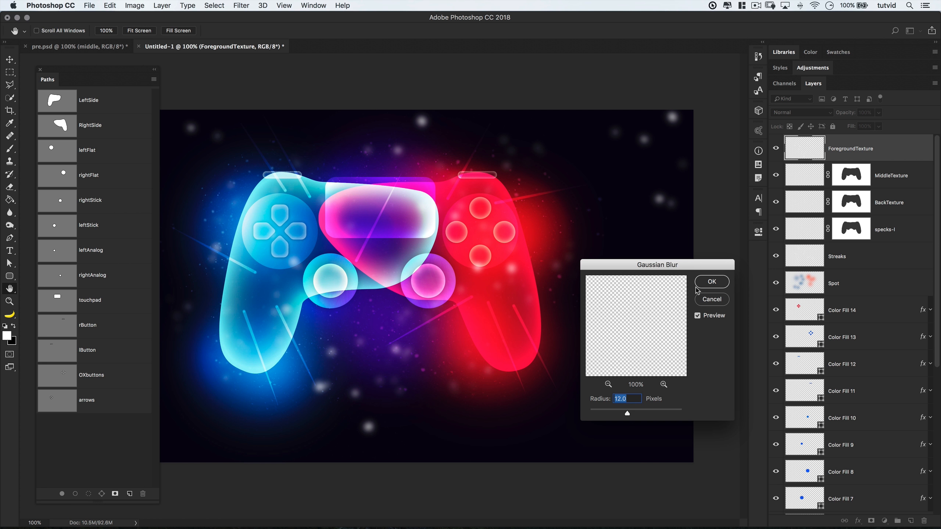
pyautogui.click(710, 284)
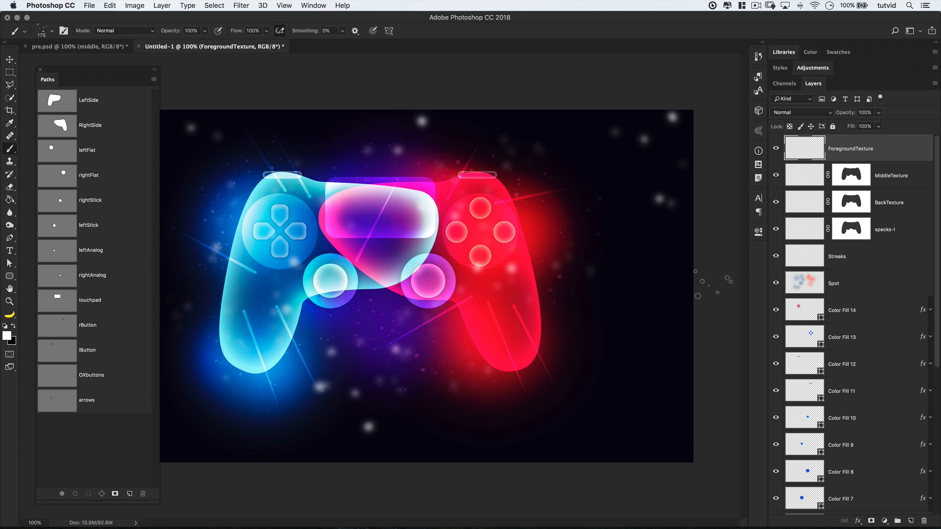
pyautogui.click(818, 109)
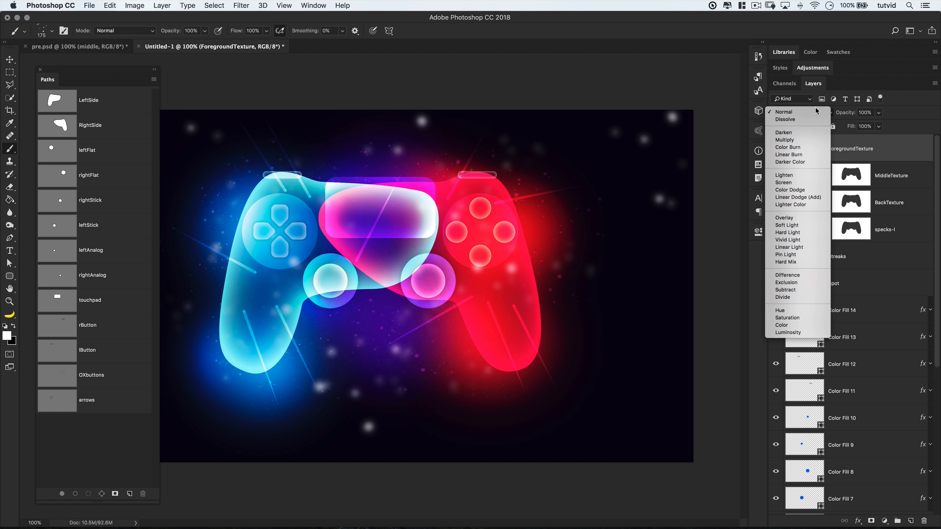
pyautogui.click(782, 226)
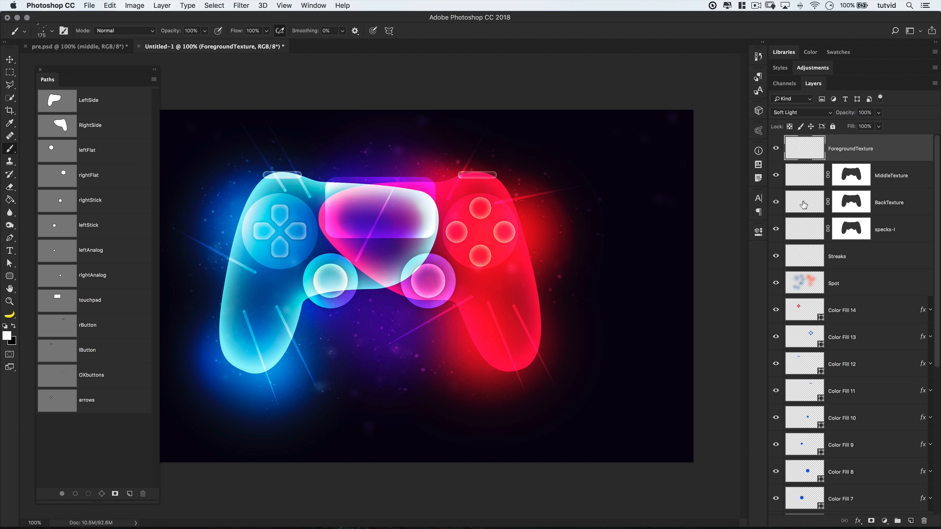
# - Duplicate MiddleTexture above ForegroundTexture, without its mask, and set the copy's blend mode to Normal
pyautogui.click(804, 175)
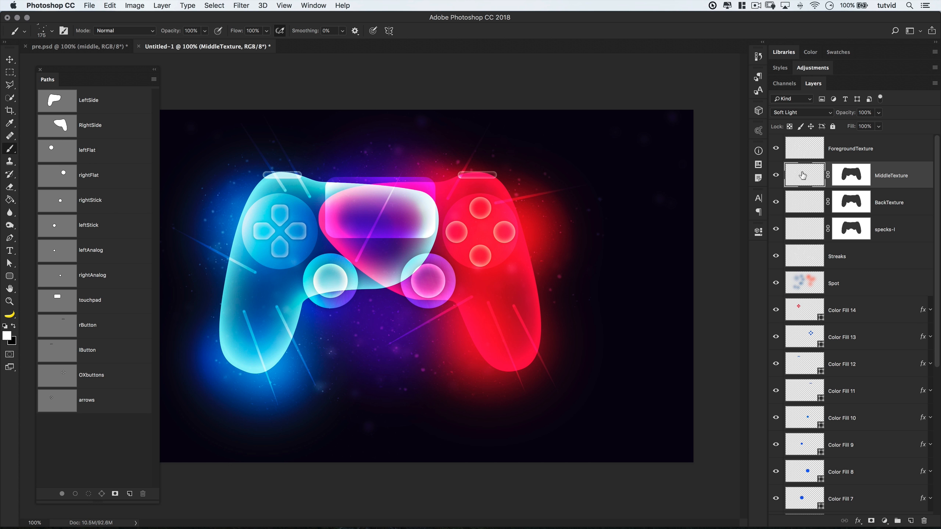
pyautogui.moveTo(803, 176); pyautogui.dragTo(924, 520)
pyautogui.press('super+j')
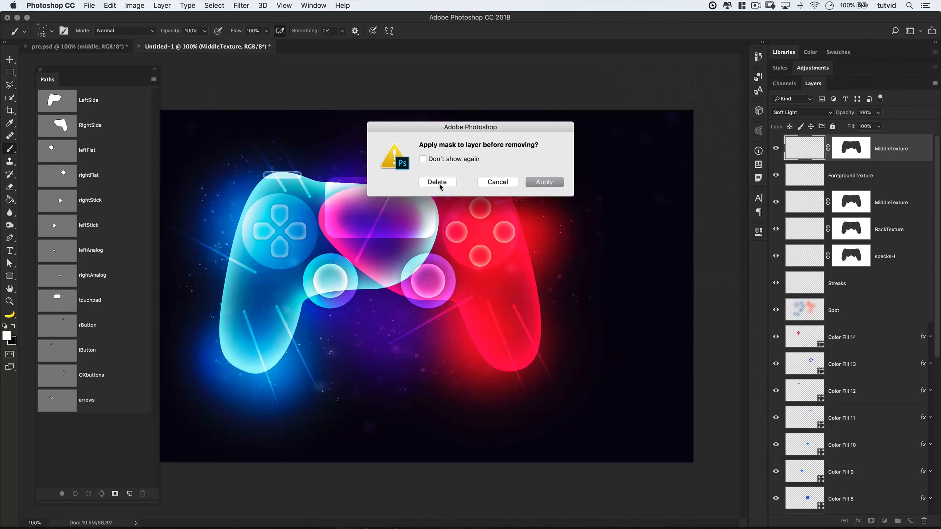
pyautogui.click(438, 182)
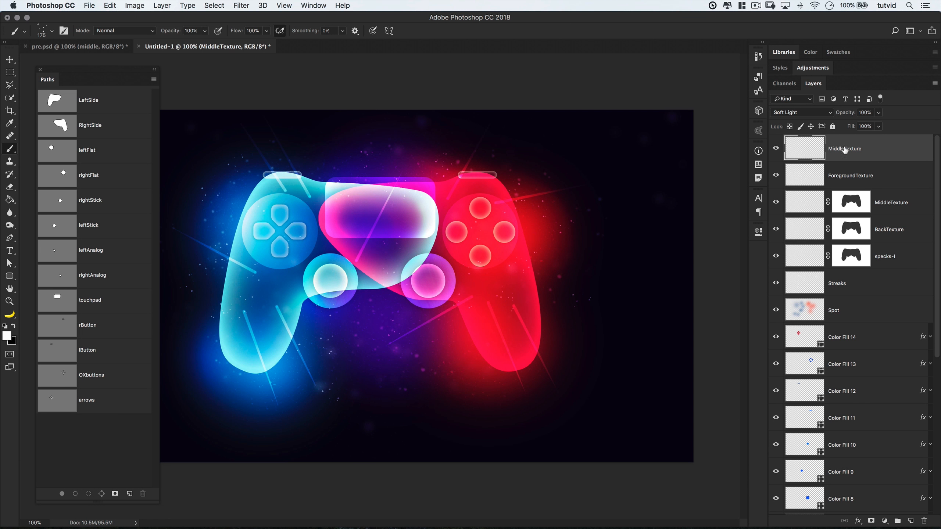
pyautogui.click(802, 113)
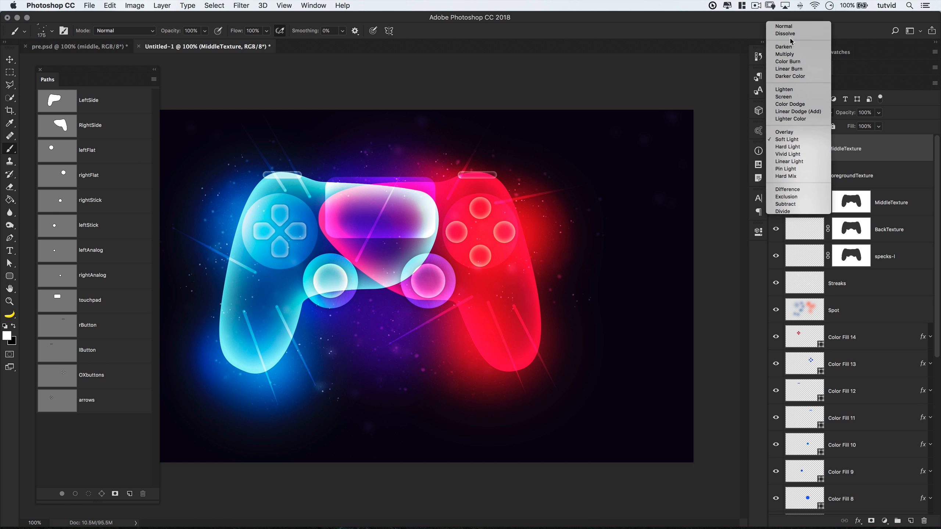
pyautogui.click(786, 26)
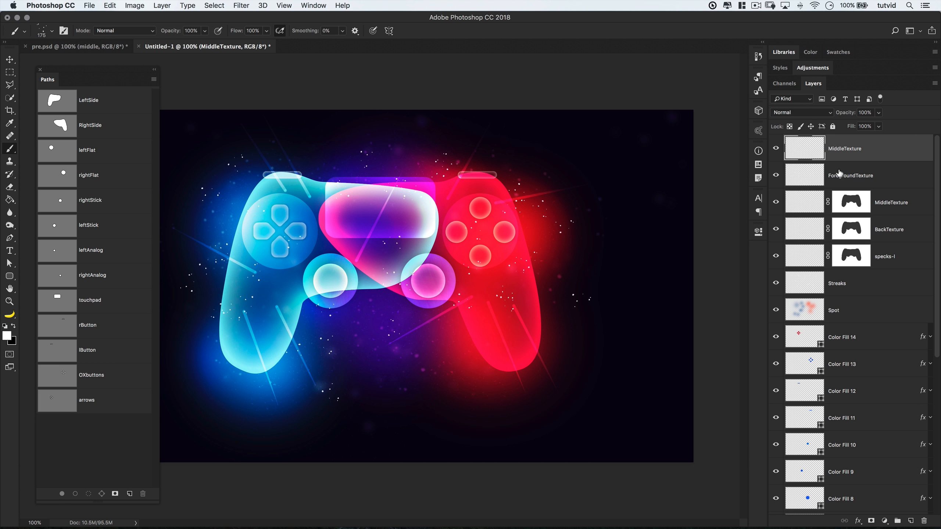
pyautogui.press('super+j')
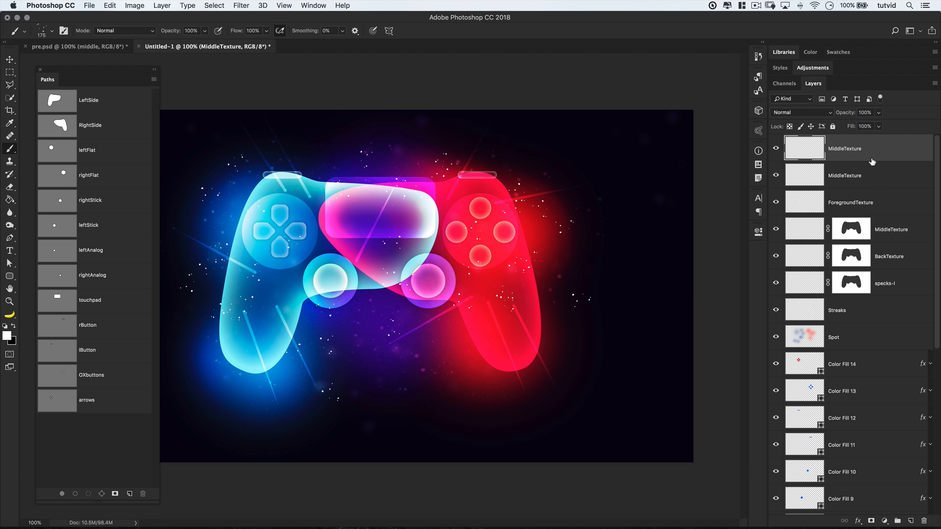
pyautogui.press('super+z')
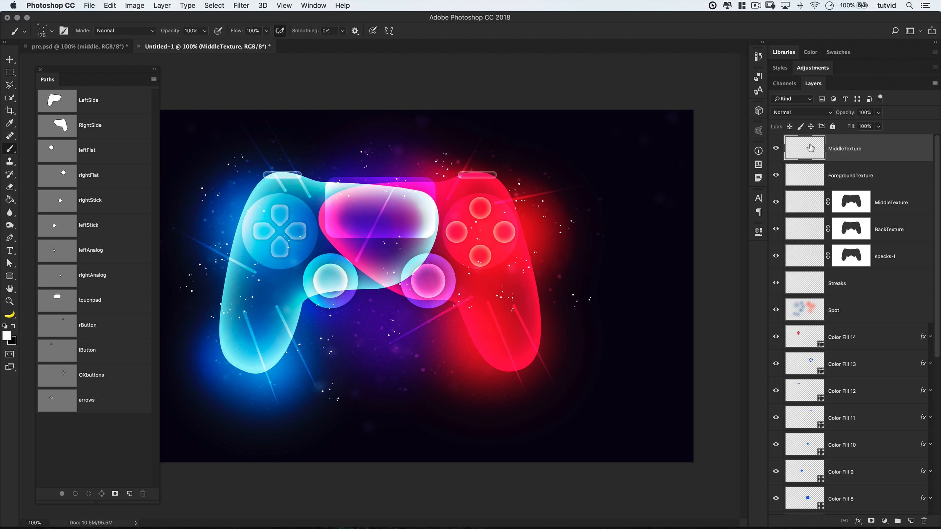
pyautogui.click(776, 149)
pyautogui.click(777, 148)
# - Apply a Radial Blur to the unmasked MiddleTexture copy with the Zoom method, amount 10 and Good quality
pyautogui.click(241, 5)
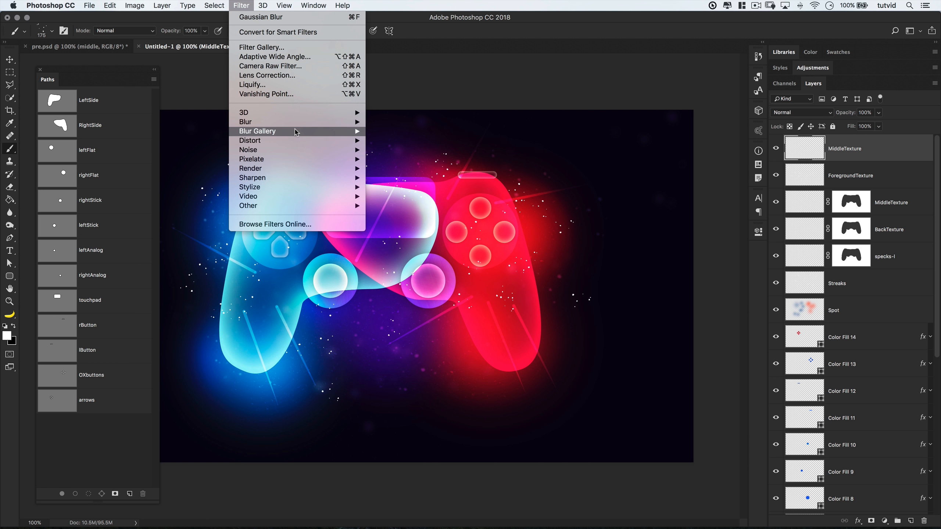
pyautogui.moveTo(296, 125)
pyautogui.click(396, 187)
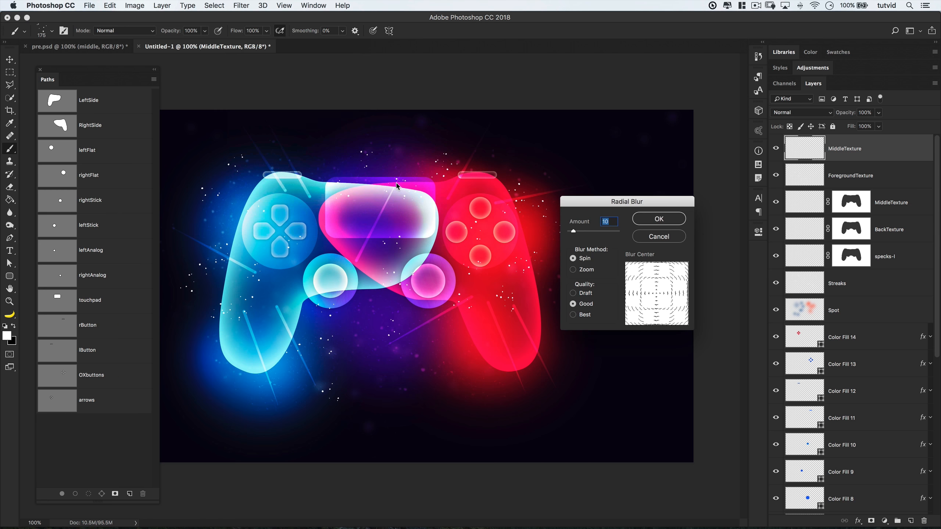
pyautogui.click(580, 270)
pyautogui.click(659, 219)
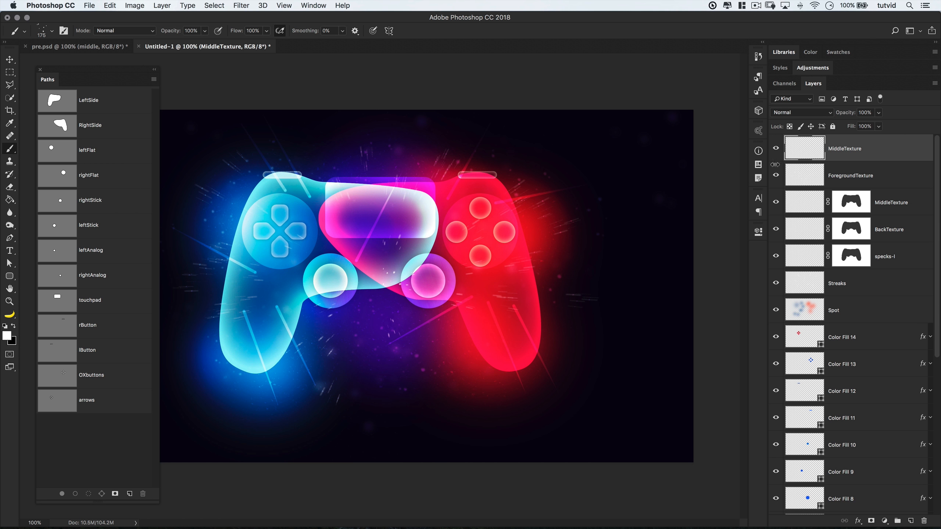
# - Duplicate the blurred MiddleTexture copy twice and merge the three layers into one to strengthen the streaks
pyautogui.press('super+j')
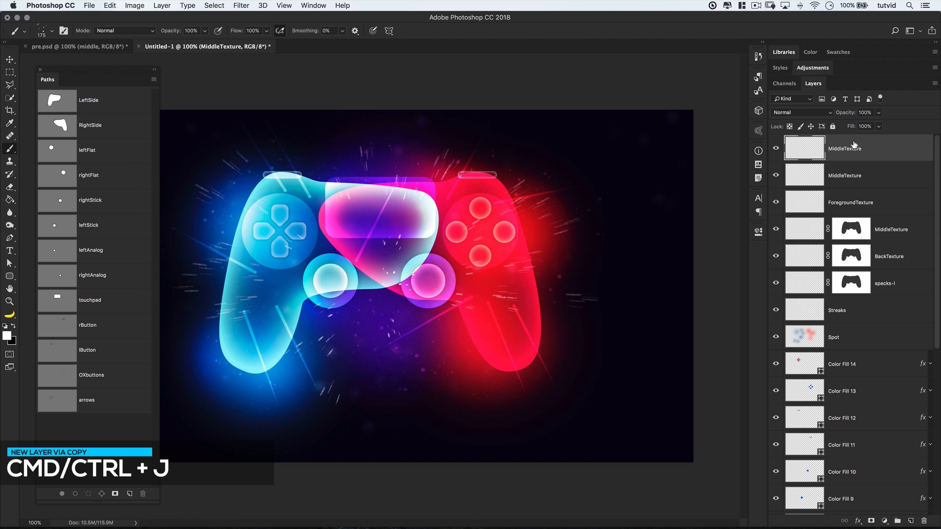
pyautogui.press('super+j')
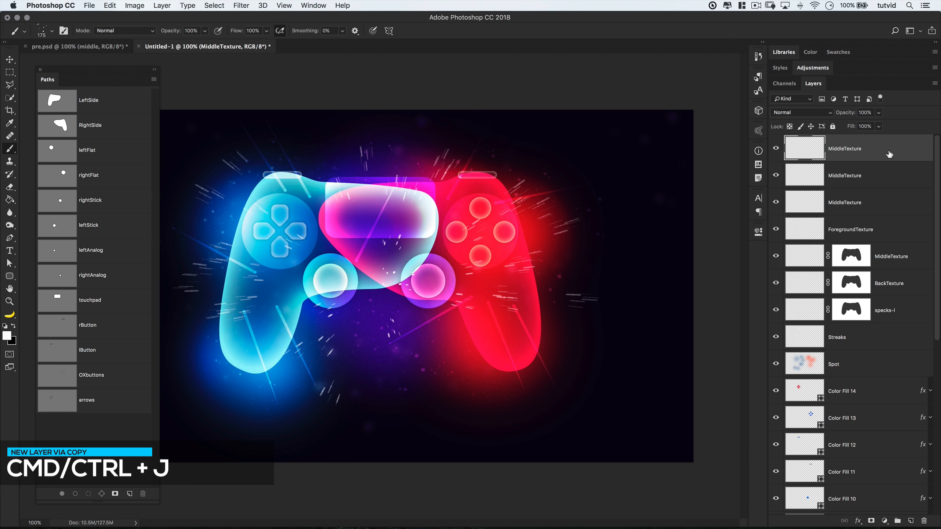
pyautogui.keyDown('shift'); pyautogui.click(871, 189); pyautogui.keyUp('shift')
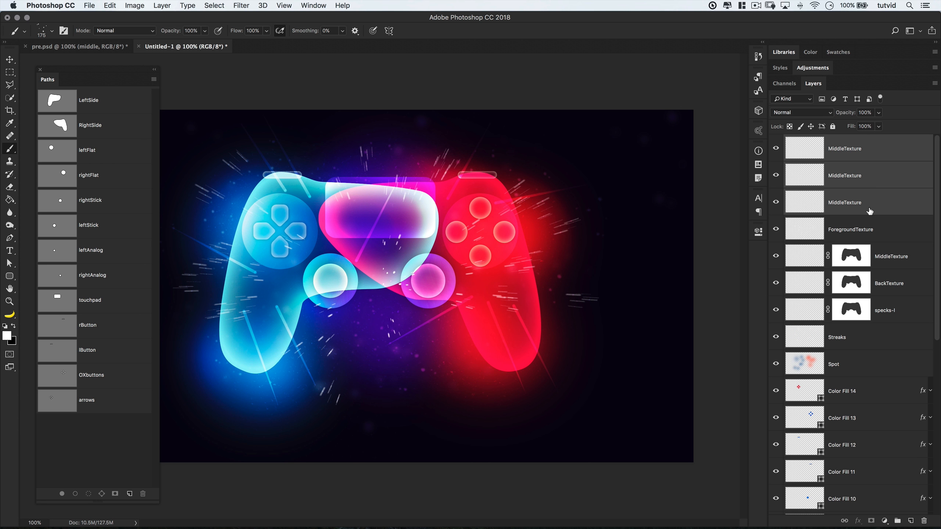
pyautogui.press('super+e')
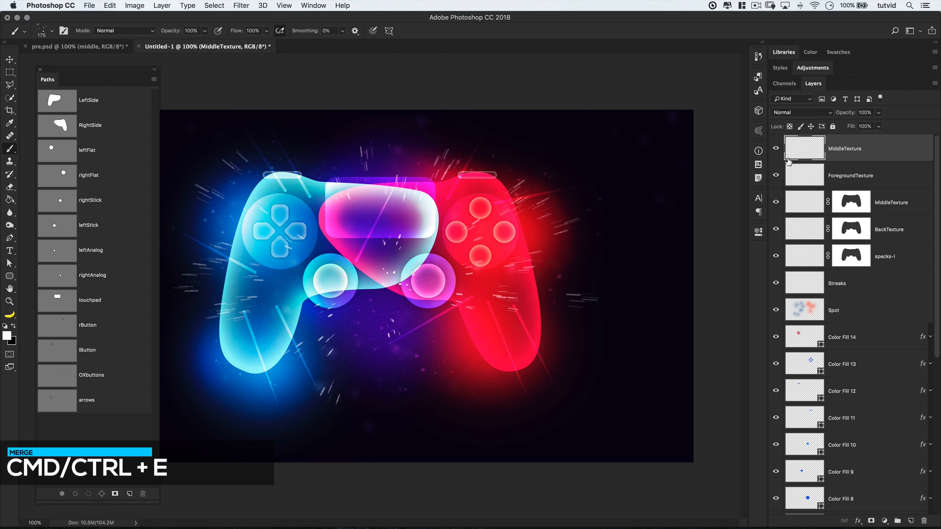
# - Set the merged MiddleTexture layer to Soft Light and copy the controller-shaped mask from the lower MiddleTexture onto it
pyautogui.click(804, 115)
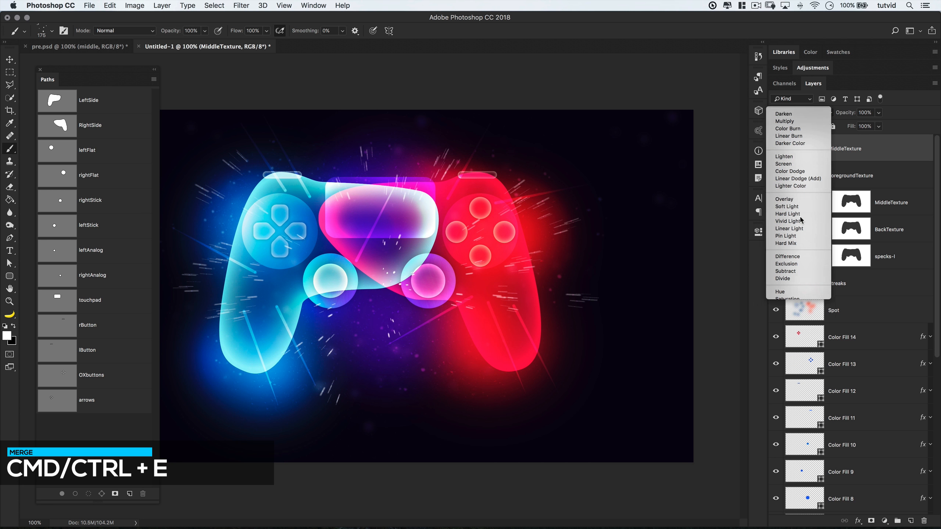
pyautogui.click(801, 220)
pyautogui.click(800, 112)
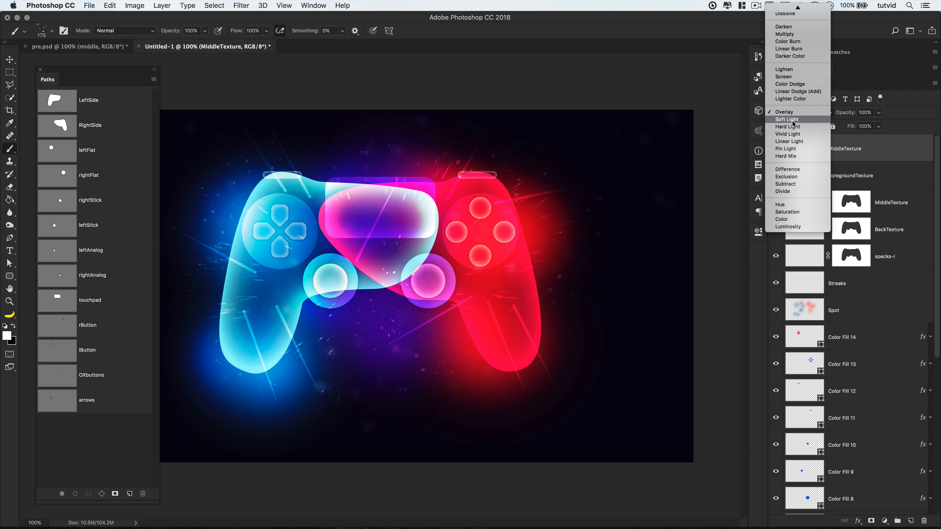
pyautogui.click(789, 119)
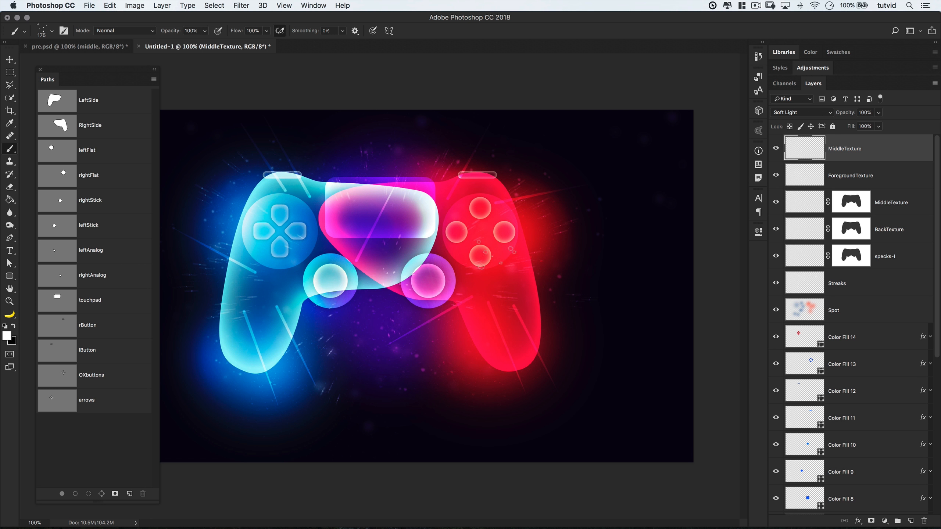
pyautogui.moveTo(856, 201); pyautogui.dragTo(851, 152)
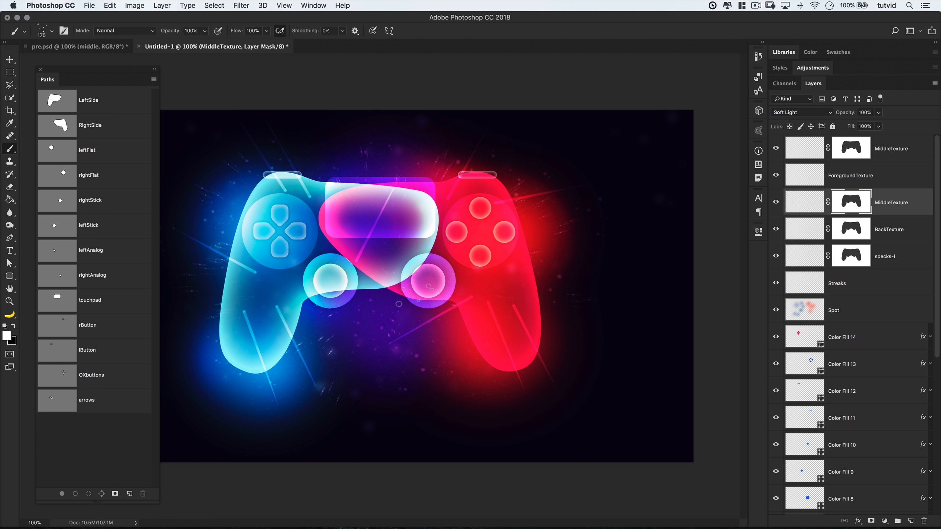
# - Try a Motion Blur on the contents of the topmost MiddleTexture layer
pyautogui.click(813, 207)
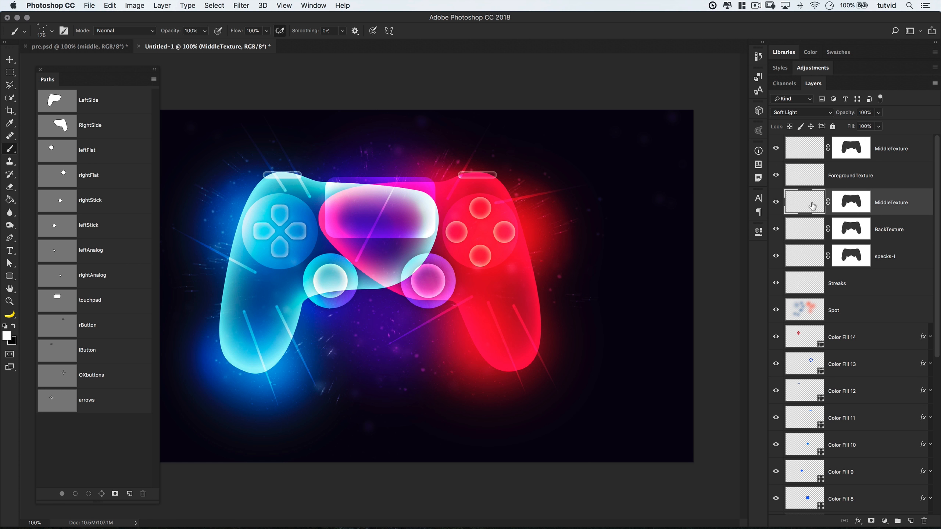
pyautogui.click(805, 155)
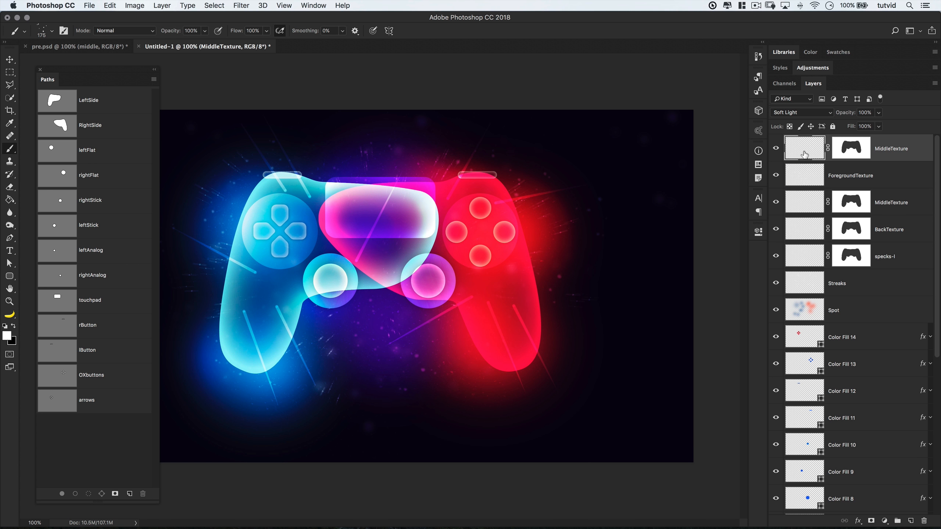
pyautogui.click(250, 4)
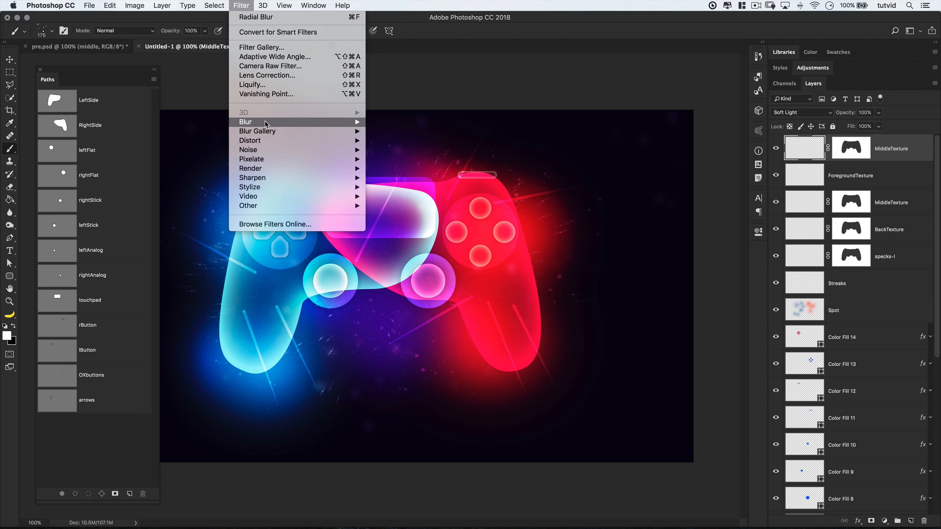
pyautogui.moveTo(266, 124)
pyautogui.click(405, 175)
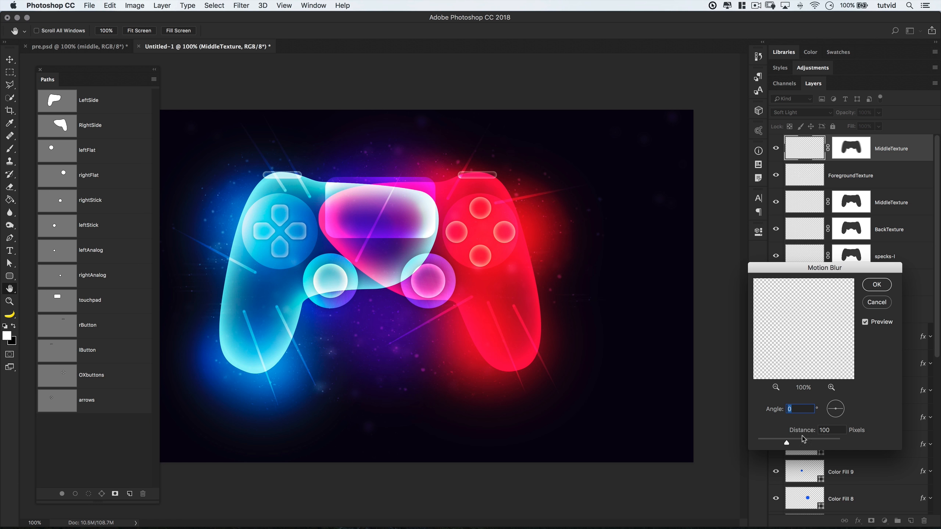
pyautogui.write('90510')
pyautogui.click(877, 285)
pyautogui.press('b')
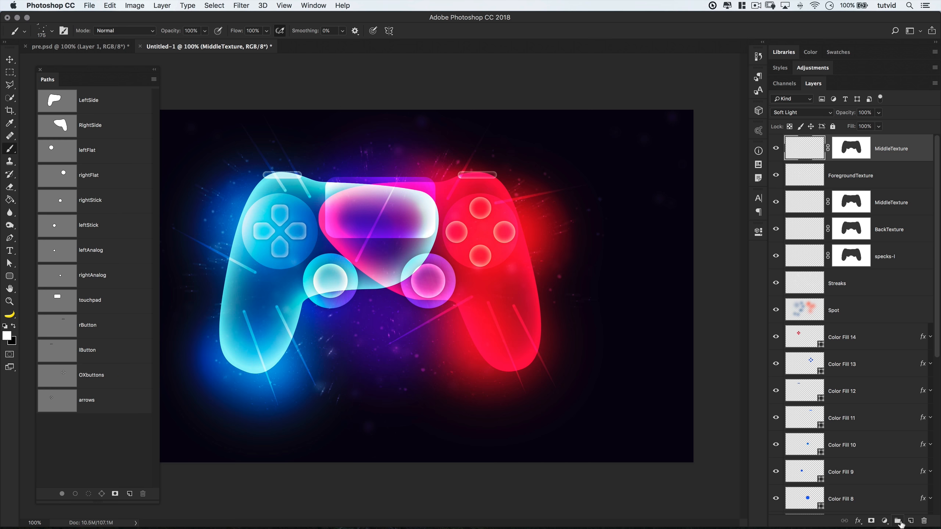
# - Add a new layer above all the texture layers and name it Grain
pyautogui.click(911, 521)
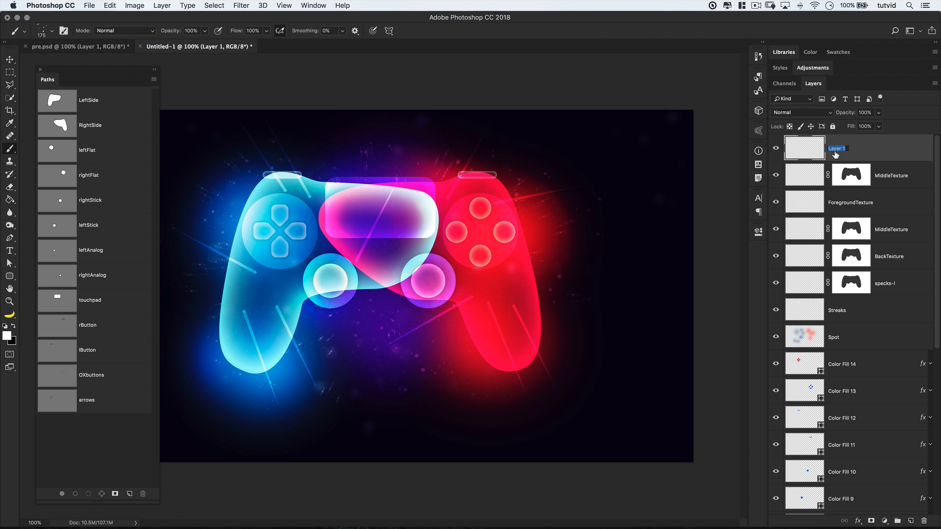
pyautogui.write('Grain')
pyautogui.press('Return')
# - Fill the Grain layer with 50% Gray in Normal mode at 100% opacity
pyautogui.click(106, 5)
pyautogui.click(122, 163)
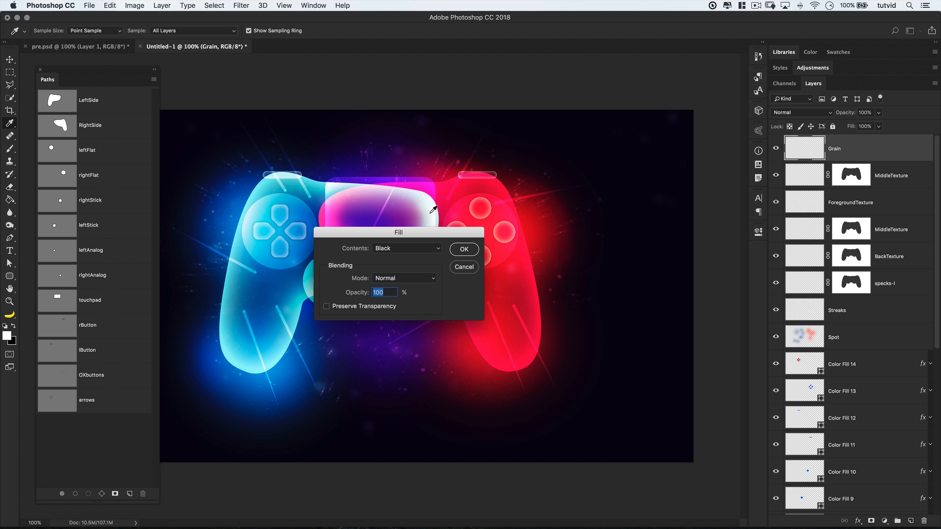
pyautogui.click(407, 249)
pyautogui.click(396, 257)
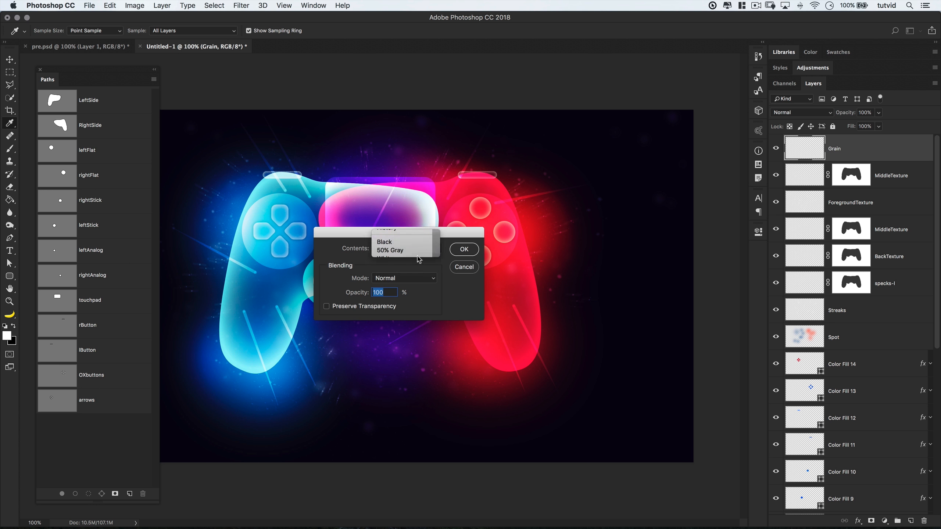
pyautogui.click(464, 250)
pyautogui.press('b')
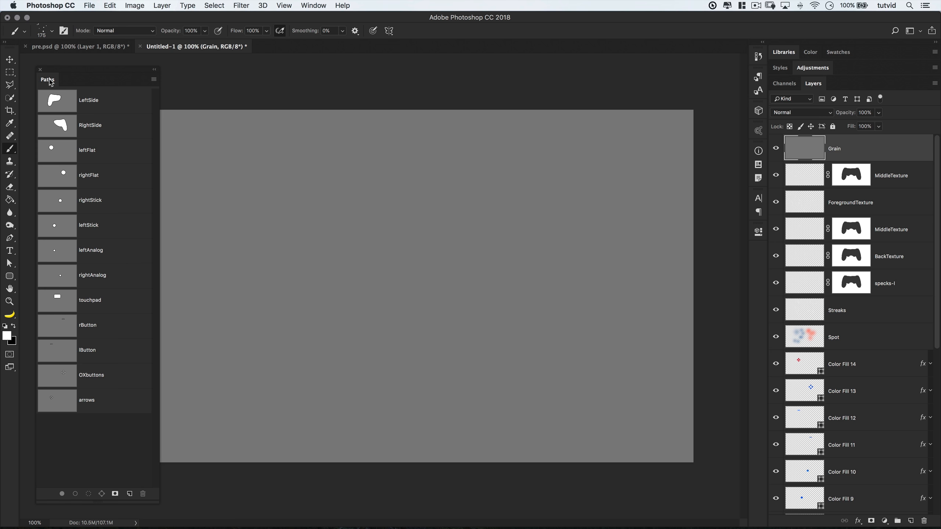
# - Dock the floating Paths panel alongside the Layers panel and return to the layer list
pyautogui.moveTo(50, 82); pyautogui.dragTo(847, 83)
pyautogui.click(813, 83)
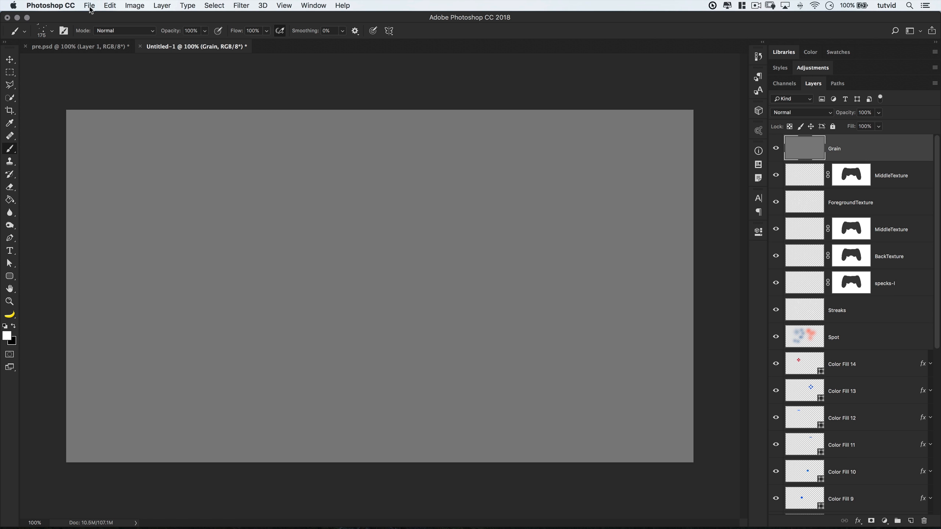
# - Apply Camera Raw grain to the Grain layer with amount 80, size 78 and roughness 83
pyautogui.click(240, 6)
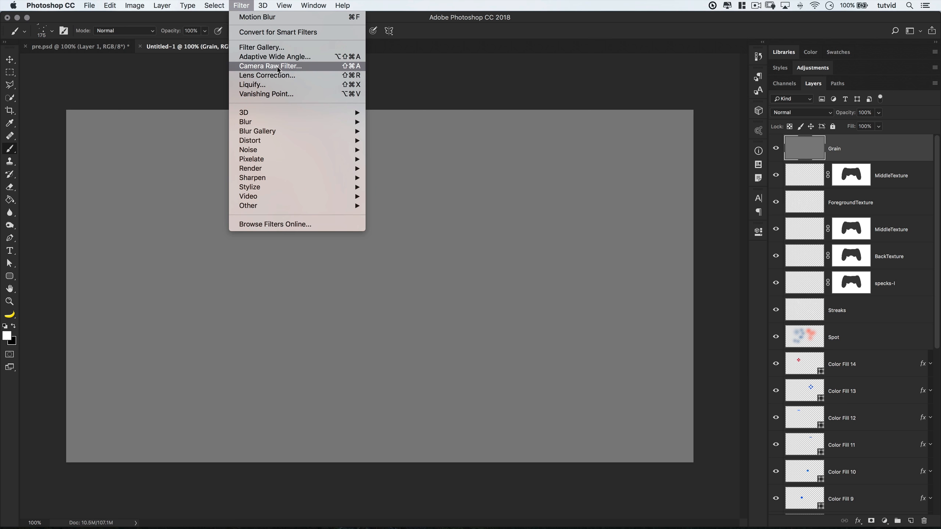
pyautogui.click(270, 67)
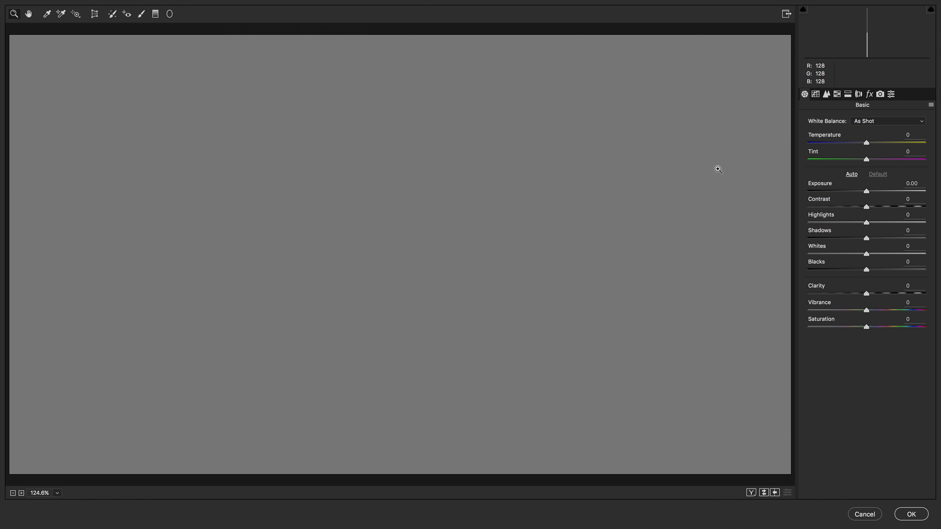
pyautogui.click(869, 94)
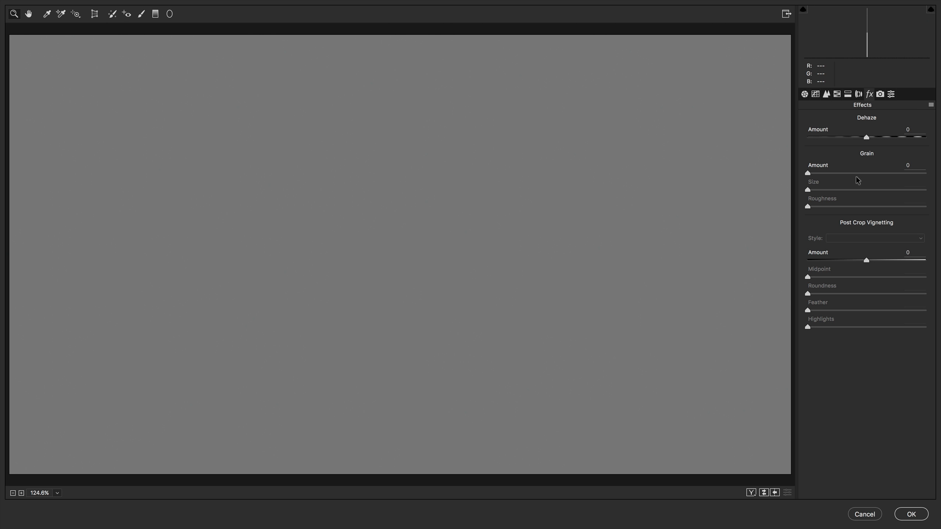
pyautogui.moveTo(873, 174); pyautogui.dragTo(899, 189)
pyautogui.click(890, 187)
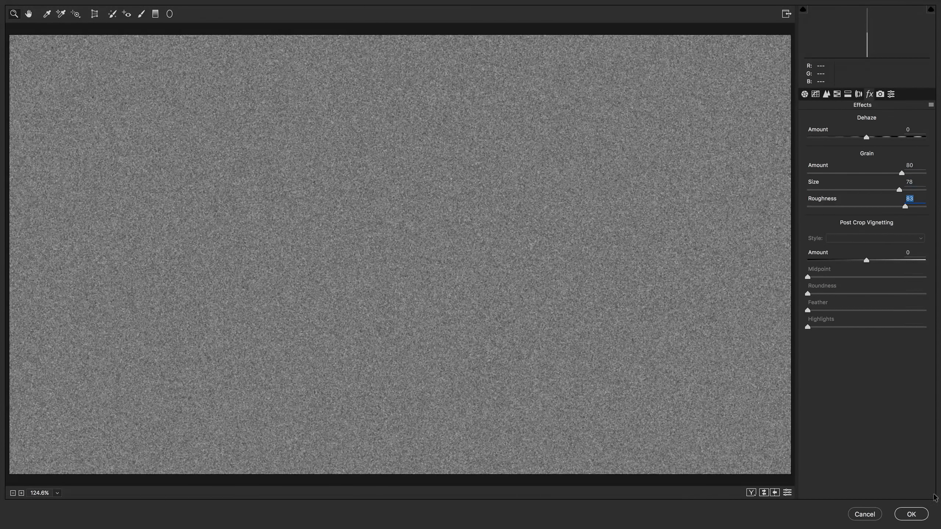
pyautogui.click(911, 515)
# - Blend the Grain layer in Soft Light mode at 19% opacity and compare the artwork with and without it
pyautogui.click(804, 109)
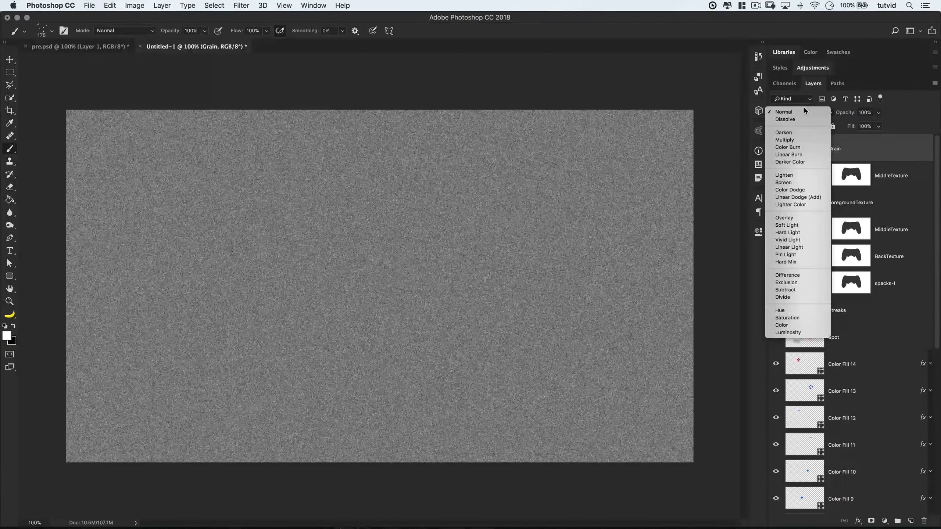
pyautogui.click(786, 225)
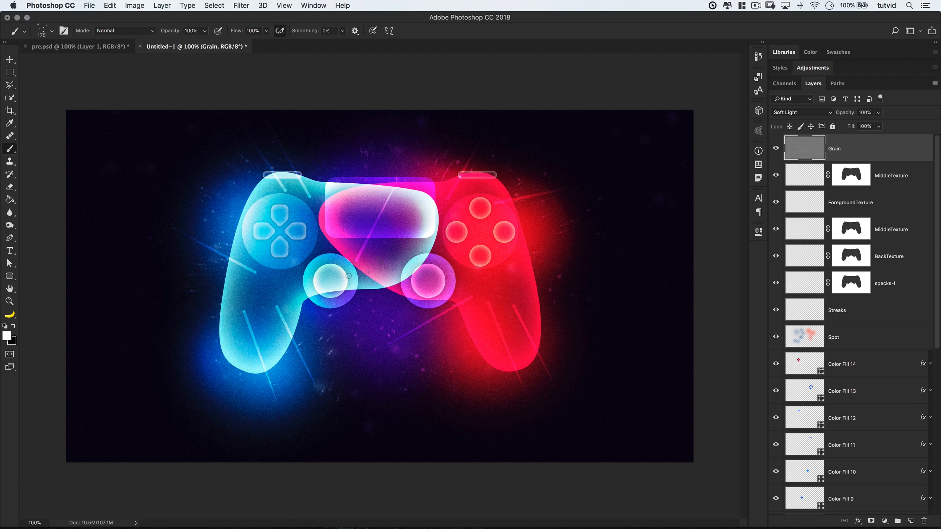
pyautogui.press('z')
pyautogui.click(296, 209)
pyautogui.click(296, 209)
pyautogui.moveTo(294, 209); pyautogui.dragTo(352, 211)
pyautogui.press('v')
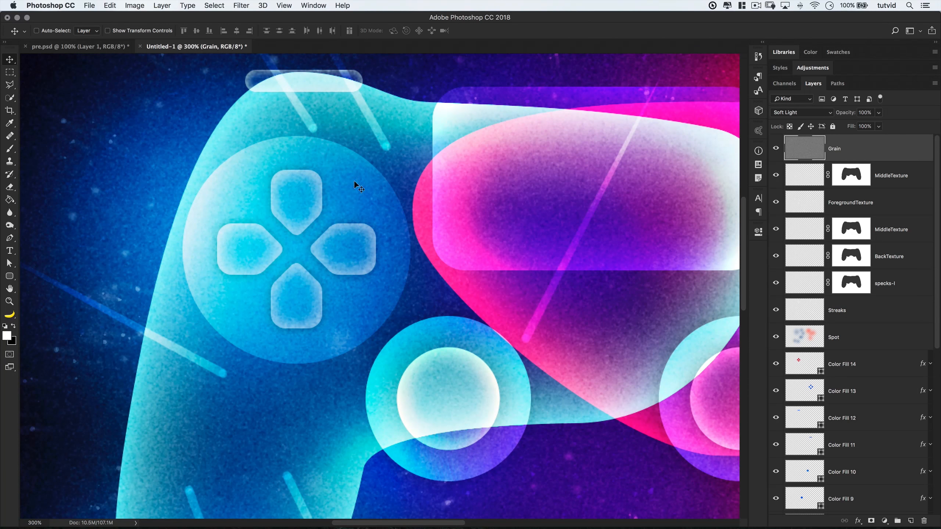
pyautogui.moveTo(846, 113); pyautogui.dragTo(807, 114)
pyautogui.click(775, 148)
pyautogui.click(775, 148)
pyautogui.press('super+1')
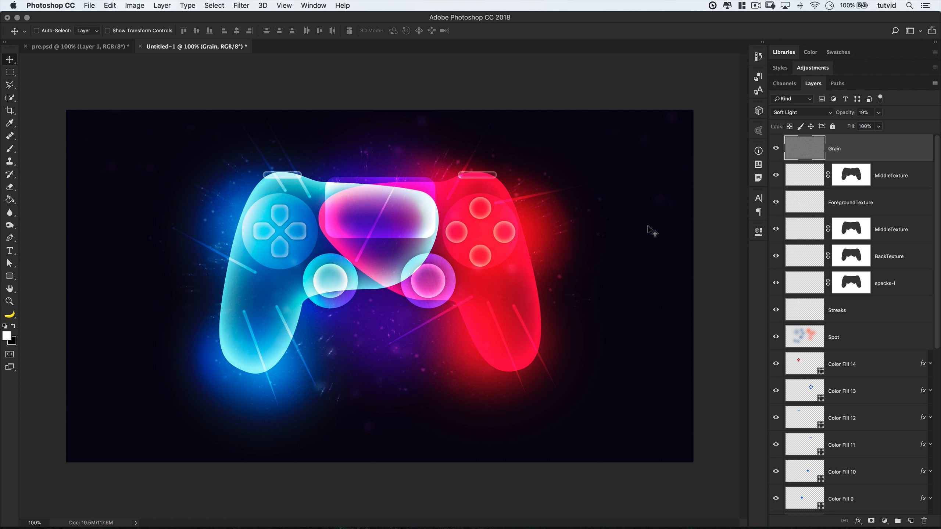
# - Copy the Selective Color 1 adjustment layer from pre.psd into Untitled-1, above the Grain layer
pyautogui.press('super')
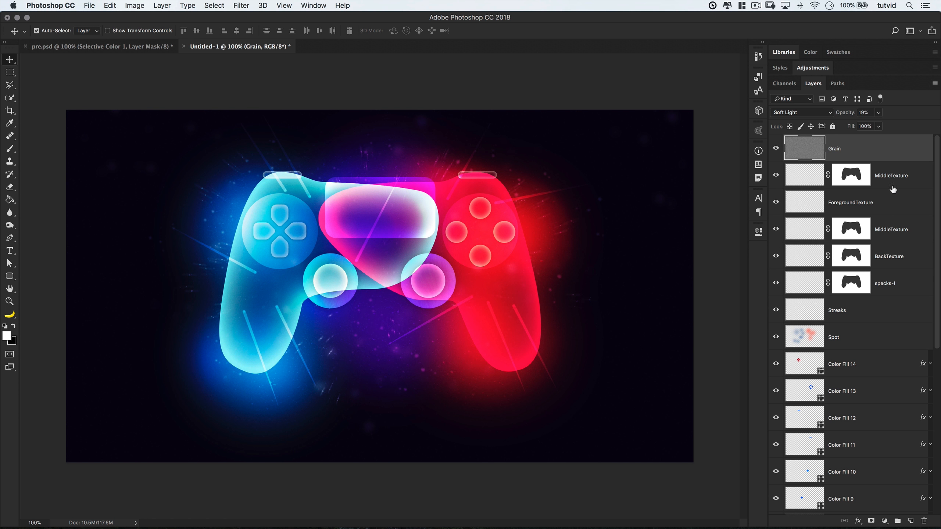
pyautogui.moveTo(849, 136); pyautogui.dragTo(848, 138)
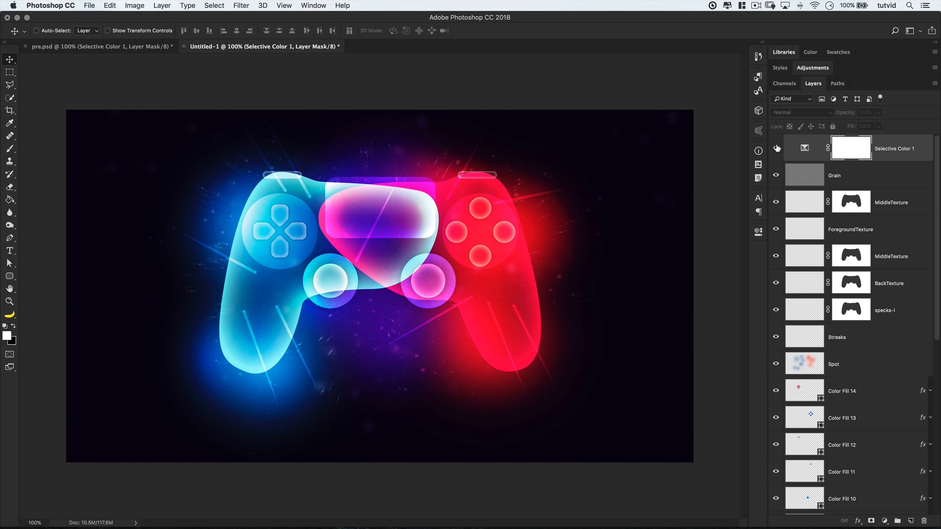
# - Examine the Selective Color 1 adjustment's settings for the Neutrals and the Blacks
pyautogui.doubleClick(798, 154)
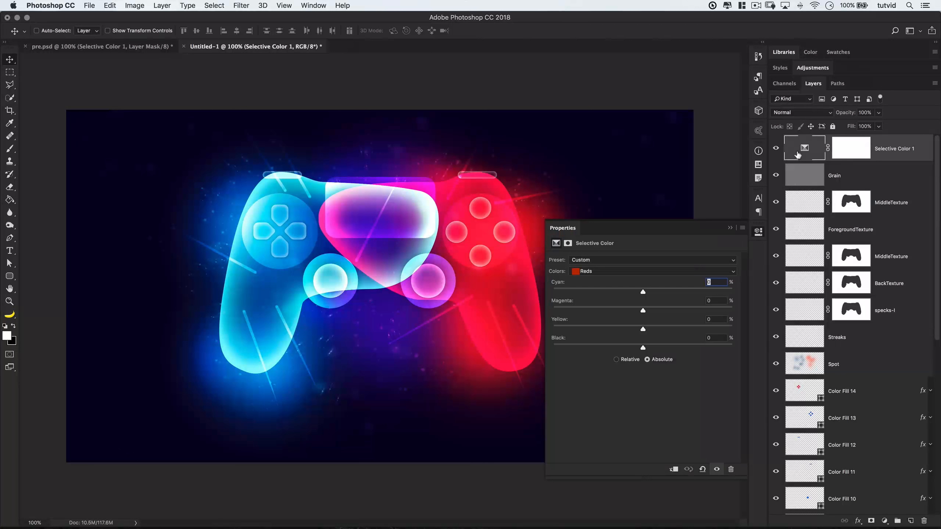
pyautogui.click(608, 271)
pyautogui.click(594, 321)
pyautogui.click(629, 276)
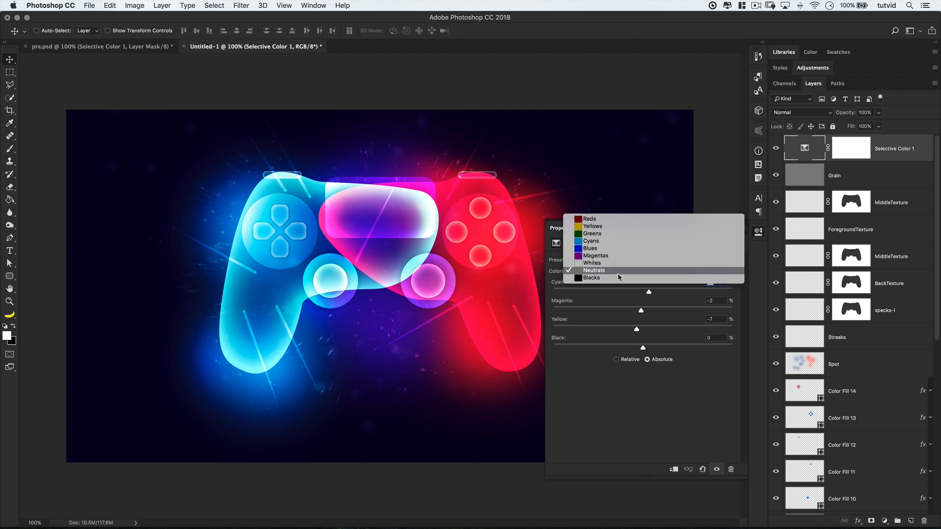
pyautogui.click(631, 281)
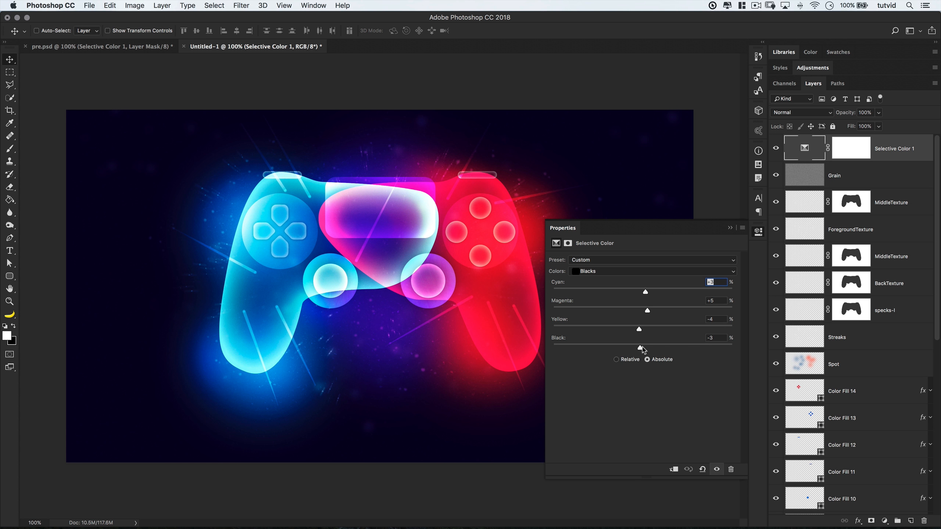
pyautogui.moveTo(640, 334); pyautogui.dragTo(612, 332)
pyautogui.click(757, 232)
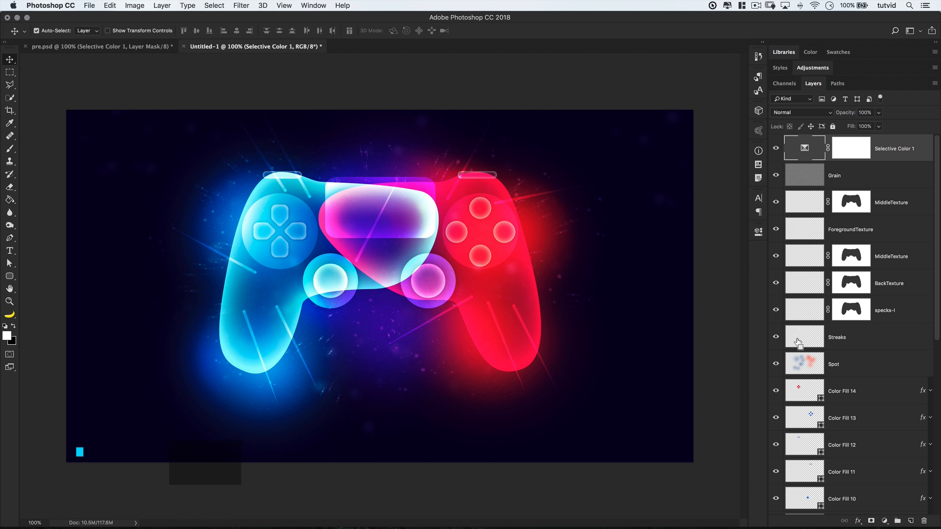
# - Merge all visible layers into a new layer at the top of the stack and desaturate it
pyautogui.press('super+alt+shift+e')
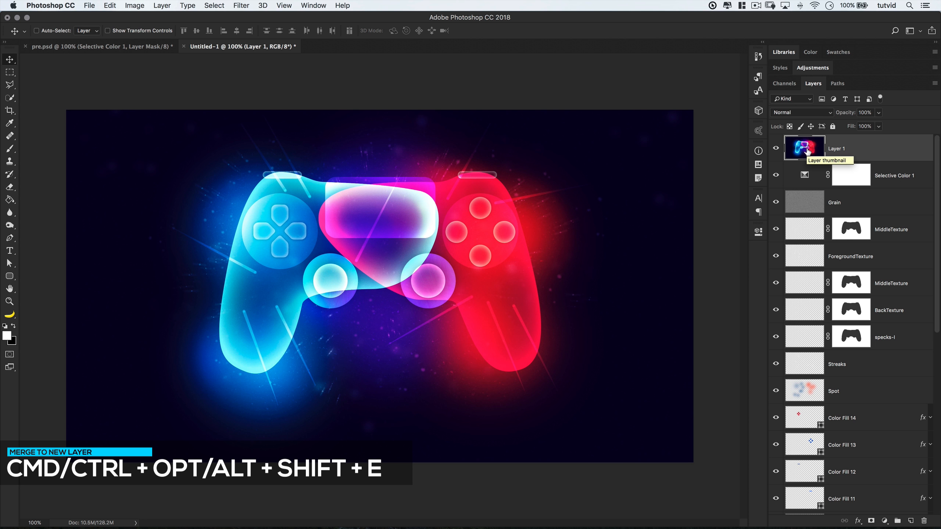
pyautogui.click(134, 5)
pyautogui.moveTo(178, 32)
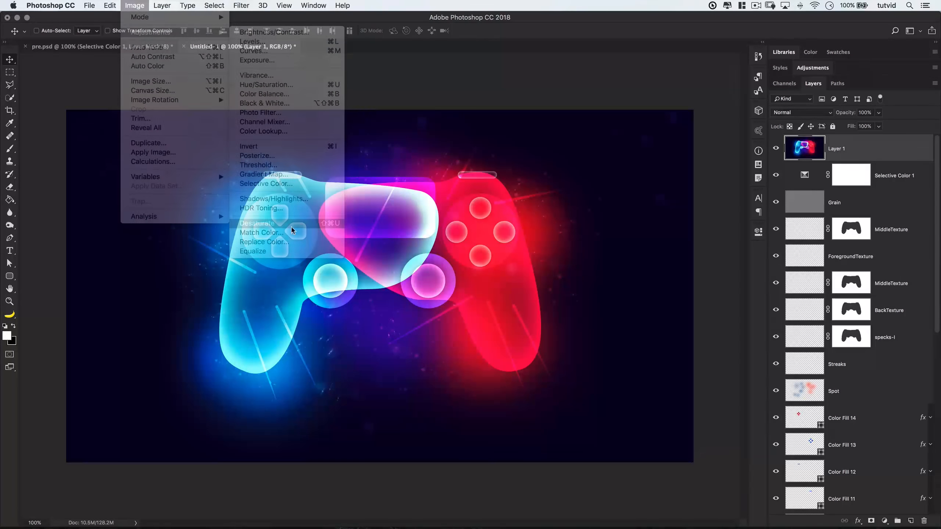
pyautogui.click(266, 229)
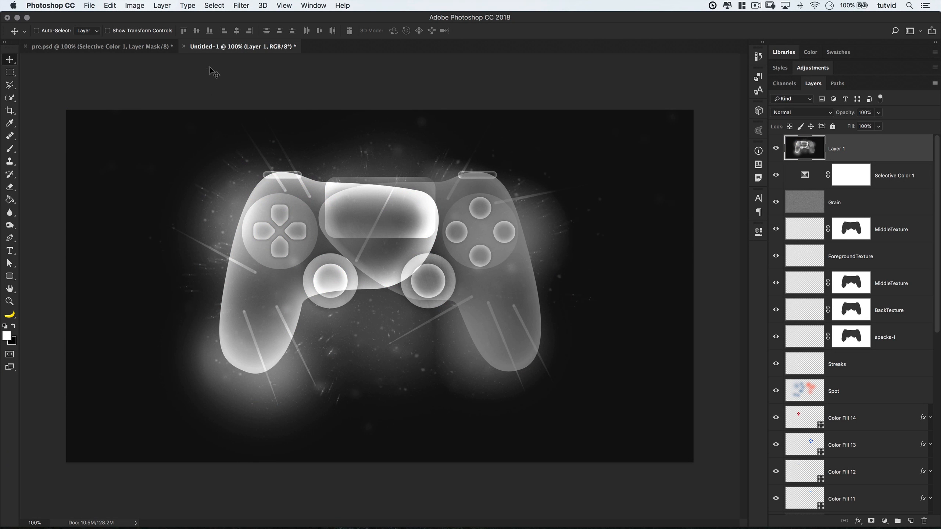
# - Apply a High Pass filter with a 2.5-pixel radius to the desaturated merged layer
pyautogui.click(241, 5)
pyautogui.moveTo(300, 207)
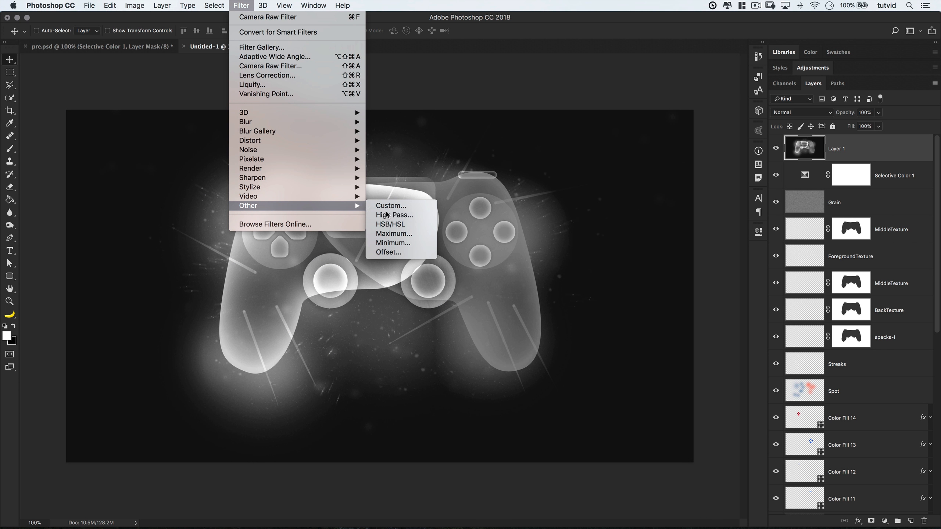
pyautogui.click(381, 216)
pyautogui.moveTo(460, 127); pyautogui.dragTo(591, 174)
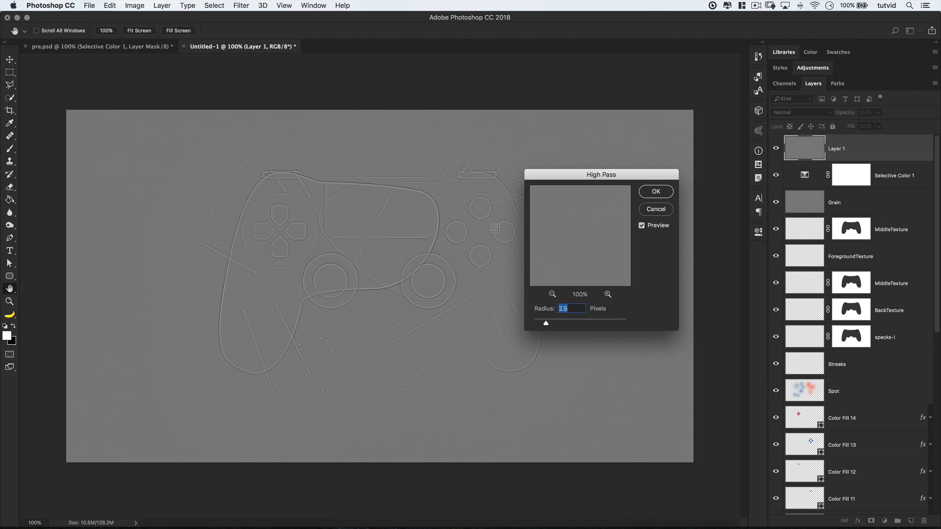
pyautogui.click(656, 191)
# - Set the High Pass layer to Soft Light and compare the artwork's sharpness with and without it
pyautogui.click(818, 113)
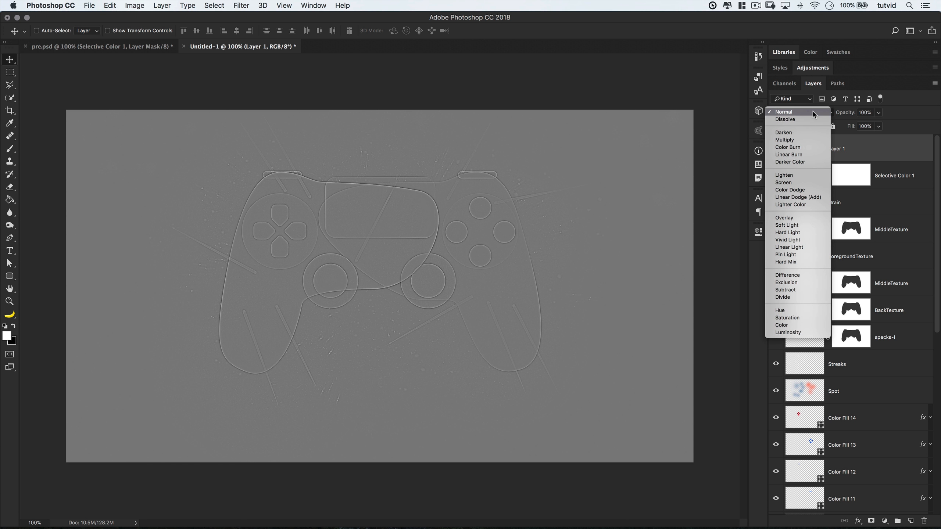
pyautogui.click(790, 226)
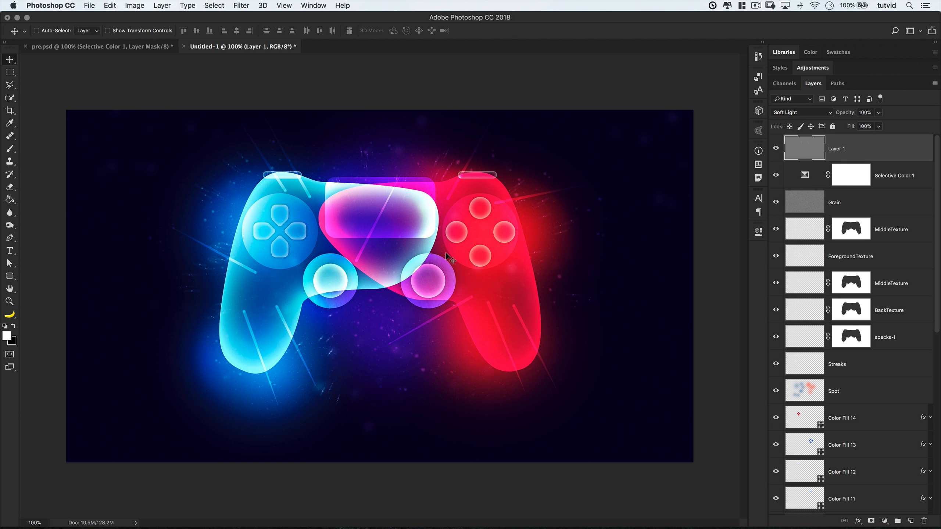
pyautogui.click(776, 148)
pyautogui.click(775, 148)
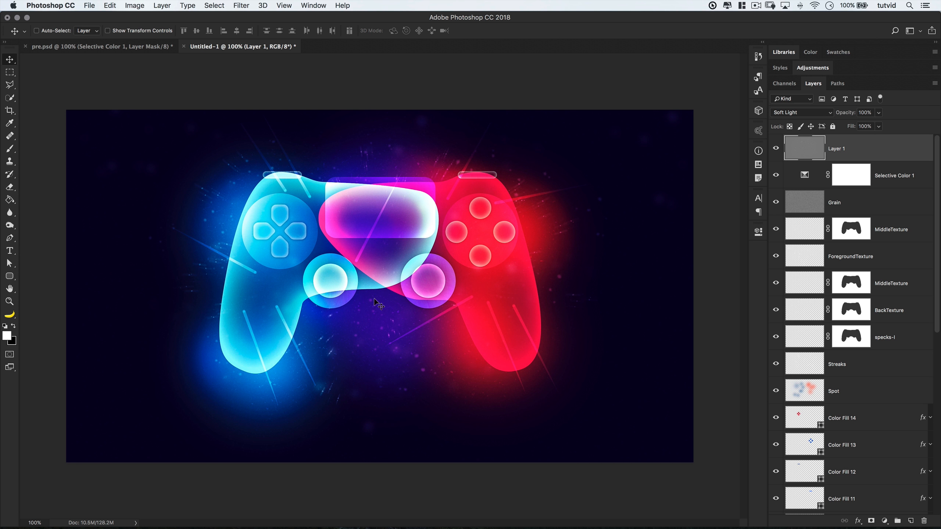